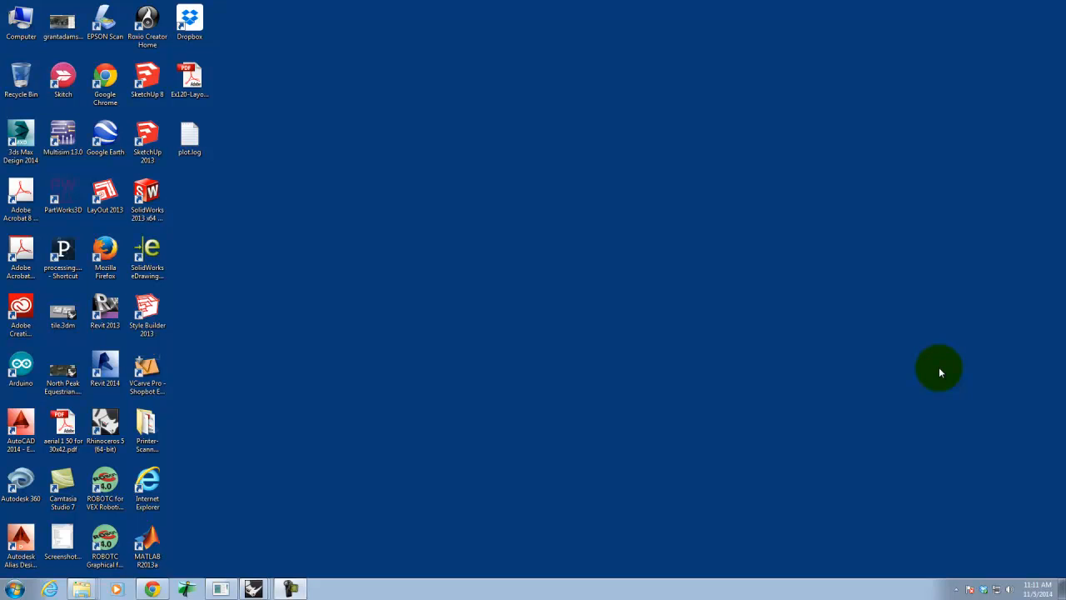
Switch to the Ex223-Base_Retreat.3dm window in Rhinoceros and set the Render01 viewport to Shaded display.
left_click(254, 588)
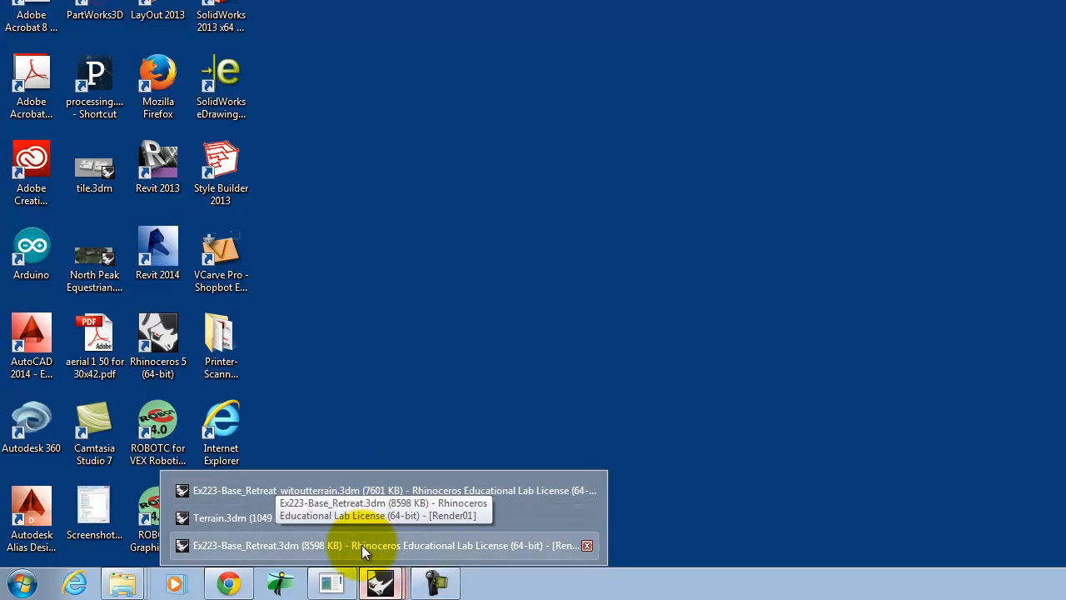
left_click(222, 565)
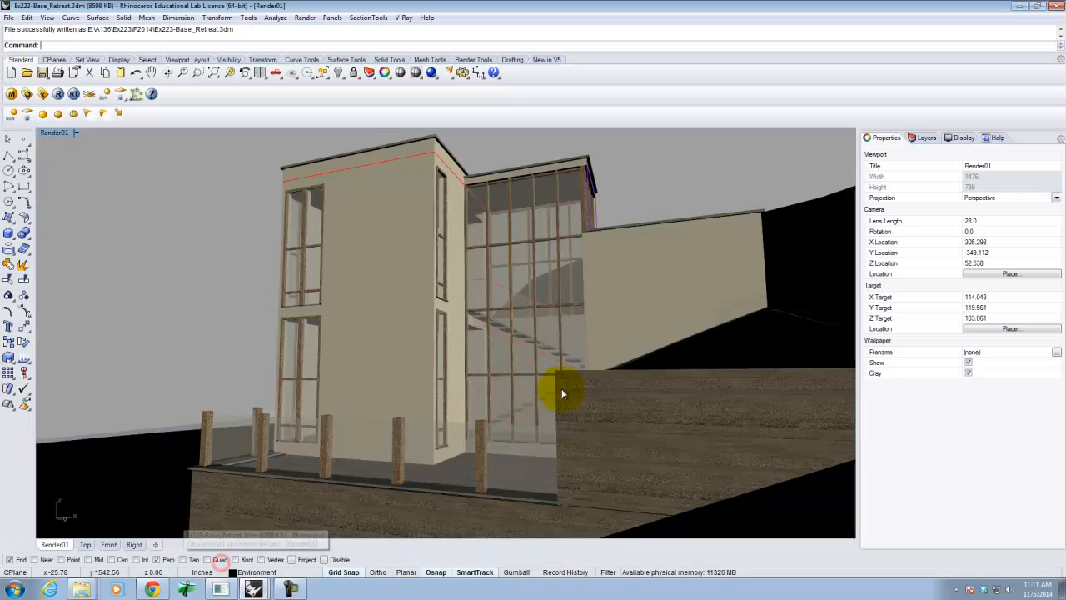
right_click_drag(507, 239, 552, 278)
left_click(60, 133)
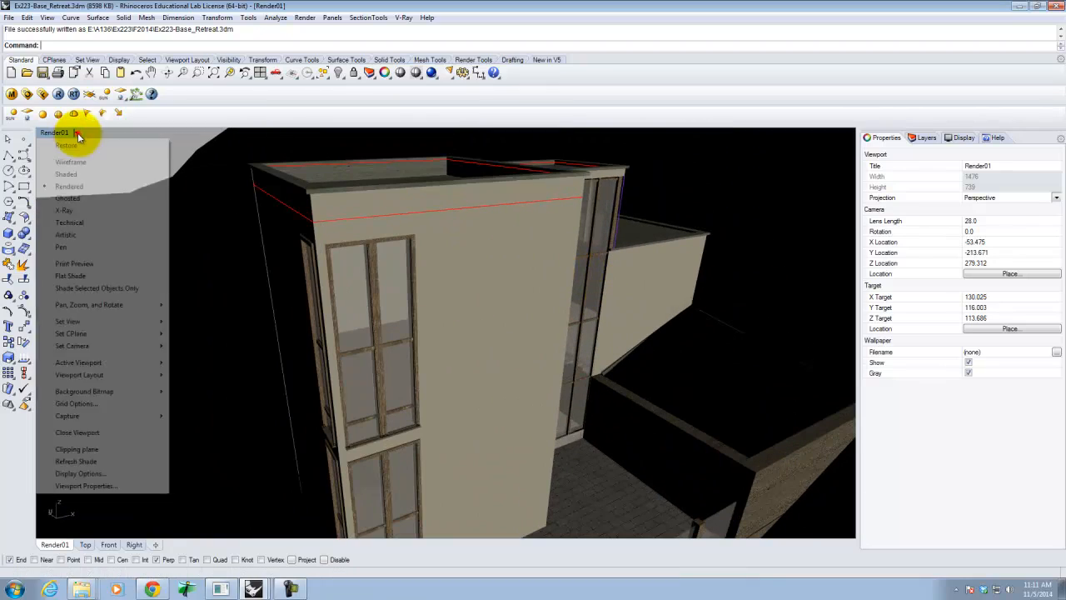
left_click(71, 171)
Examine from several sides how the retreat house and its retaining walls sit in the terrain.
right_click_drag(558, 310, 579, 287)
scroll(580, 288, "down", 4)
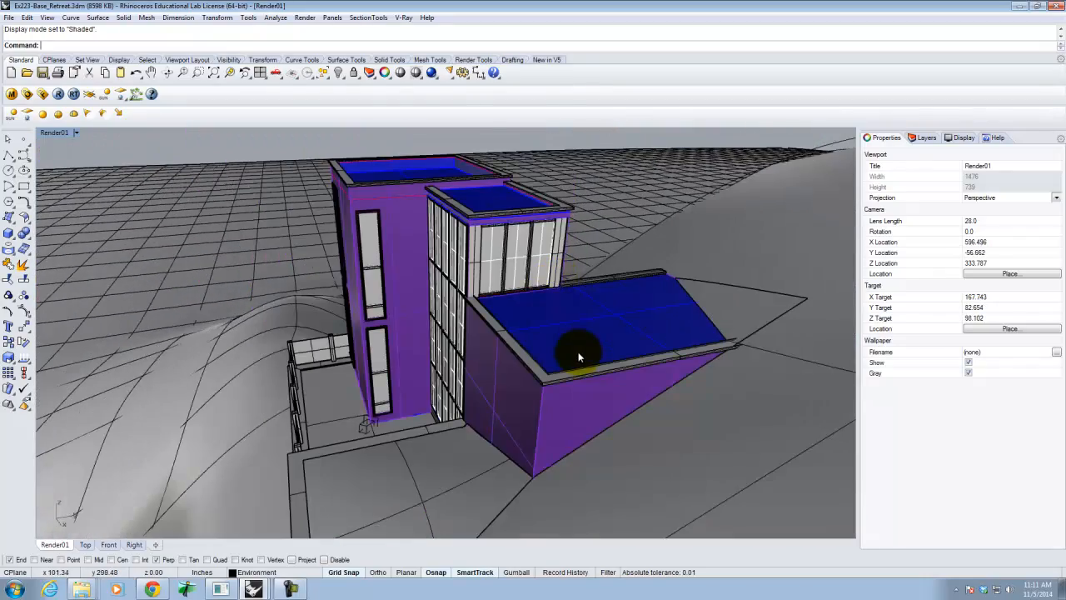
scroll(579, 356, "up", 7)
scroll(629, 289, "down", 9)
right_click_drag(628, 289, 679, 291)
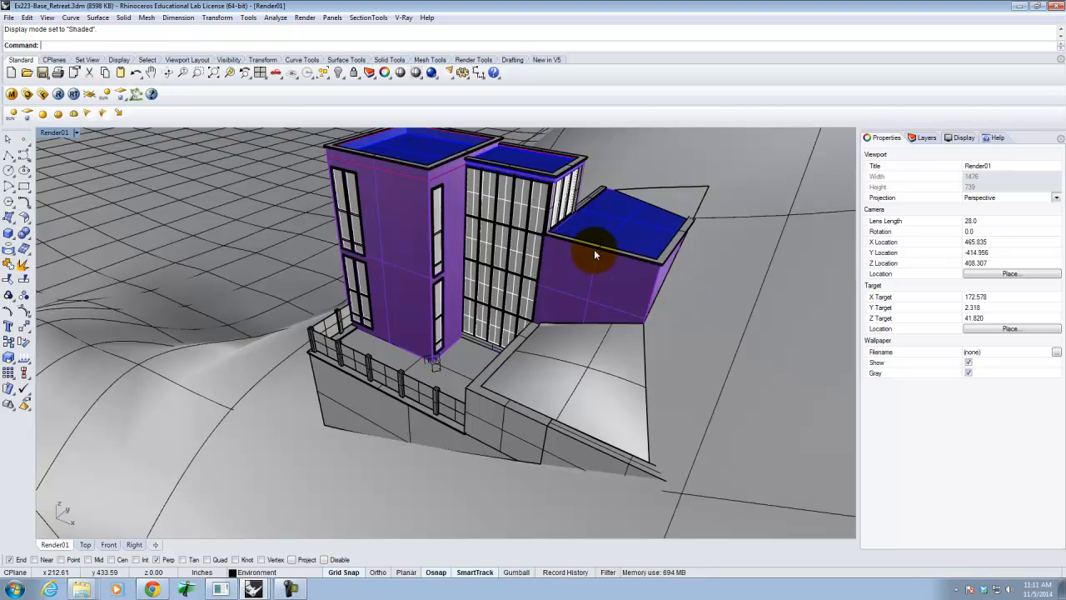
right_click_drag(571, 257, 667, 244)
scroll(423, 284, "up", 5)
scroll(406, 274, "down", 5)
right_click_drag(334, 308, 360, 279)
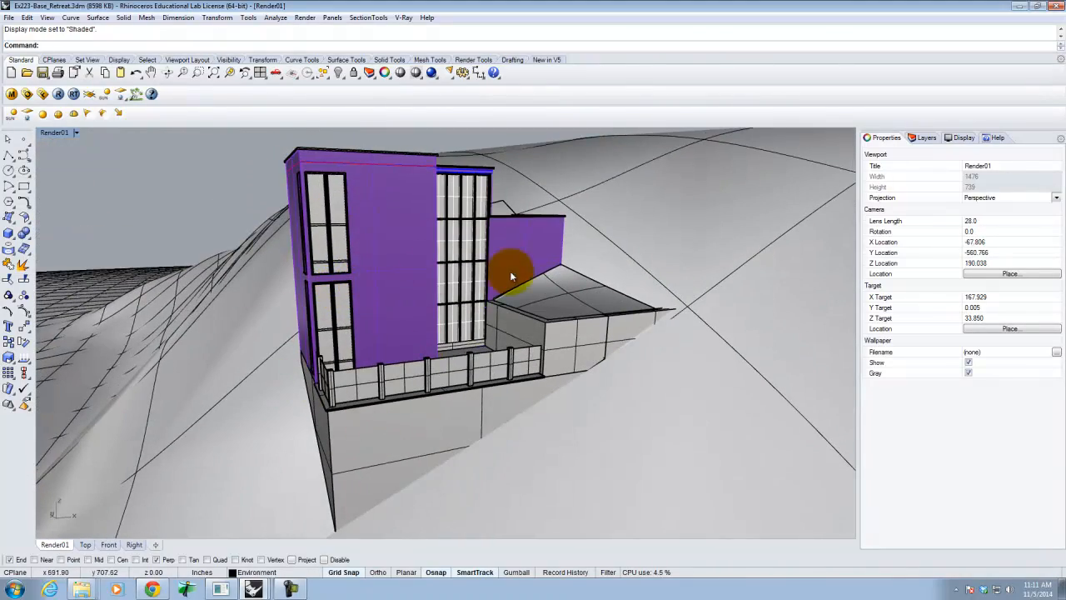
right_click_drag(549, 283, 473, 303)
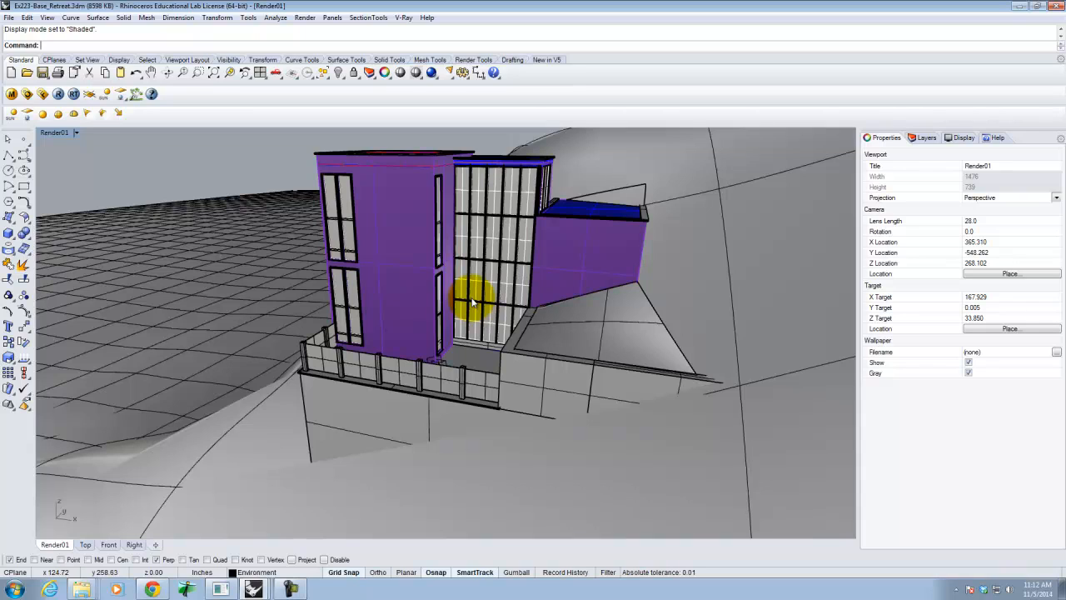
Switch to Ex223-Base_Retreat_witoutterrain.3dm and examine the house model without terrain from several angles.
left_click(1021, 6)
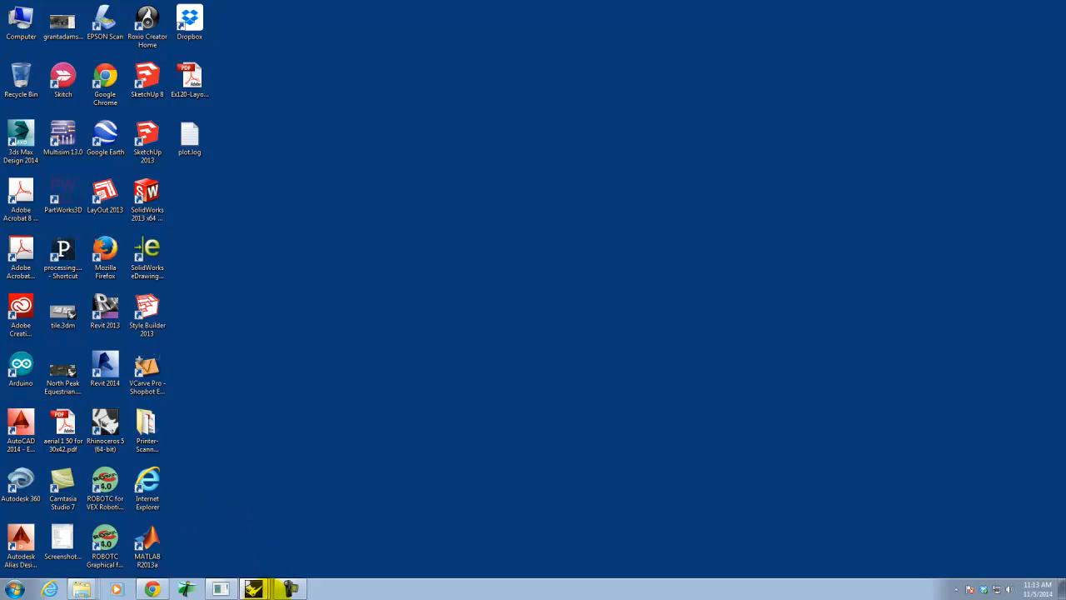
left_click(254, 588)
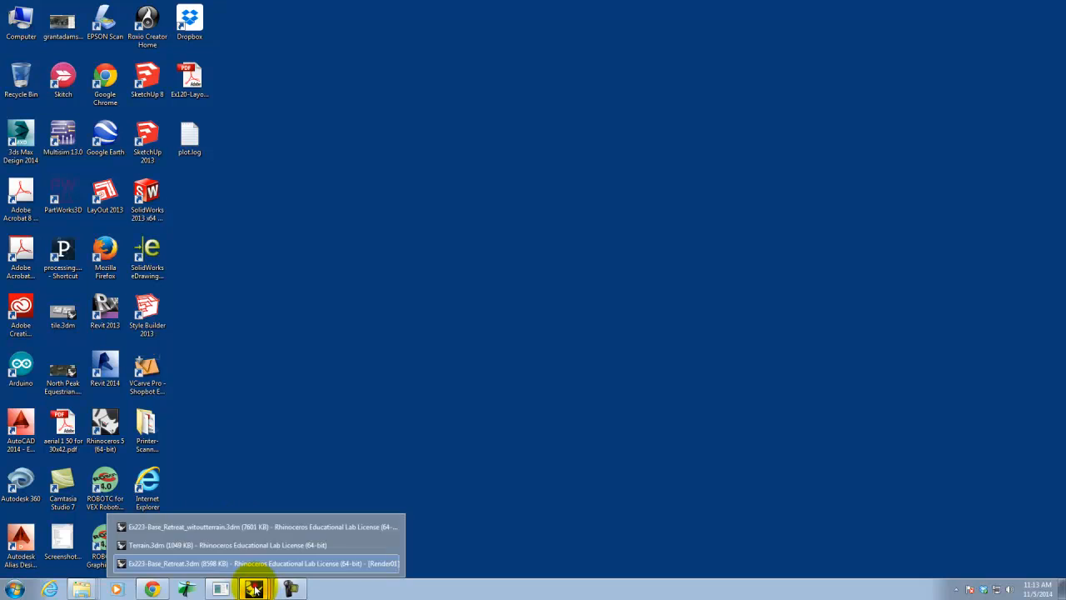
left_click(249, 527)
right_click_drag(679, 306, 554, 300)
scroll(608, 287, "down", 5)
right_click_drag(635, 321, 490, 311)
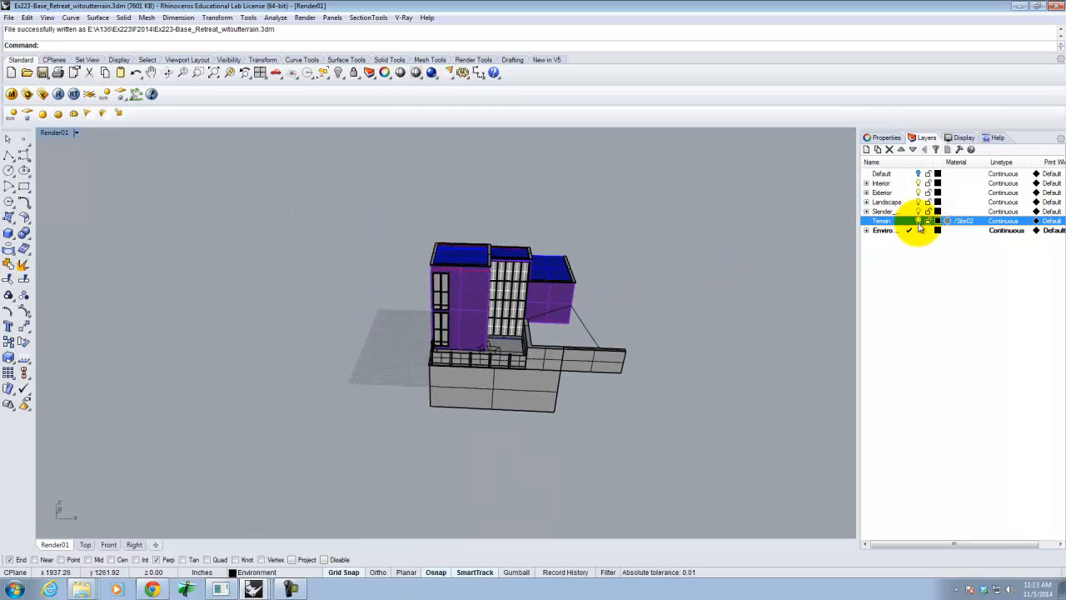
right_click_drag(637, 312, 719, 306)
scroll(399, 350, "down", 2)
scroll(538, 324, "up", 8)
right_click_drag(591, 309, 345, 309)
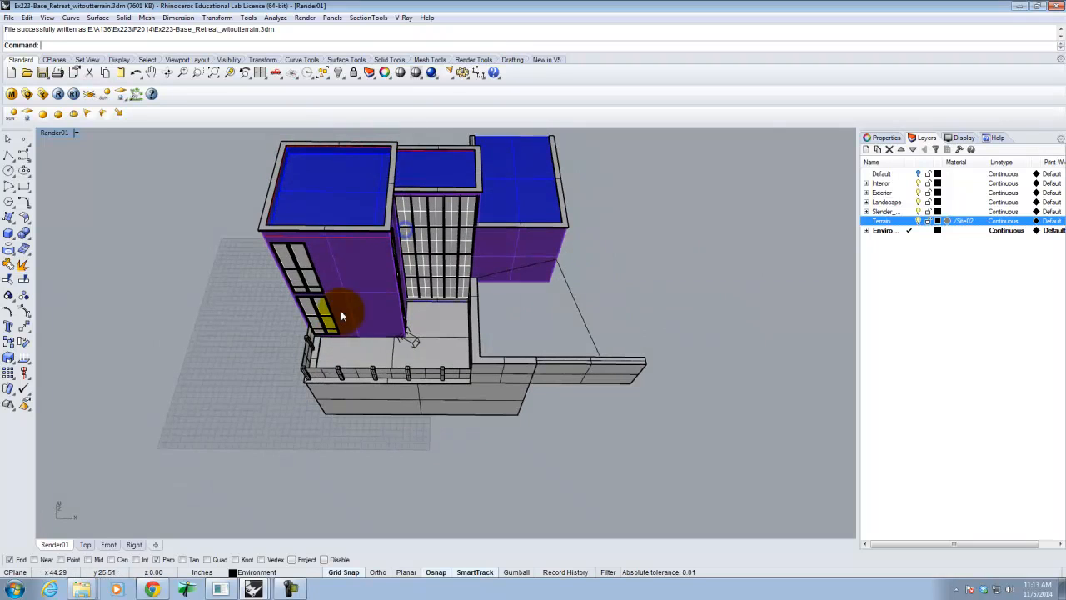
Set the Render01 viewport to Ghosted display and change it to X-Ray.
left_click(77, 132)
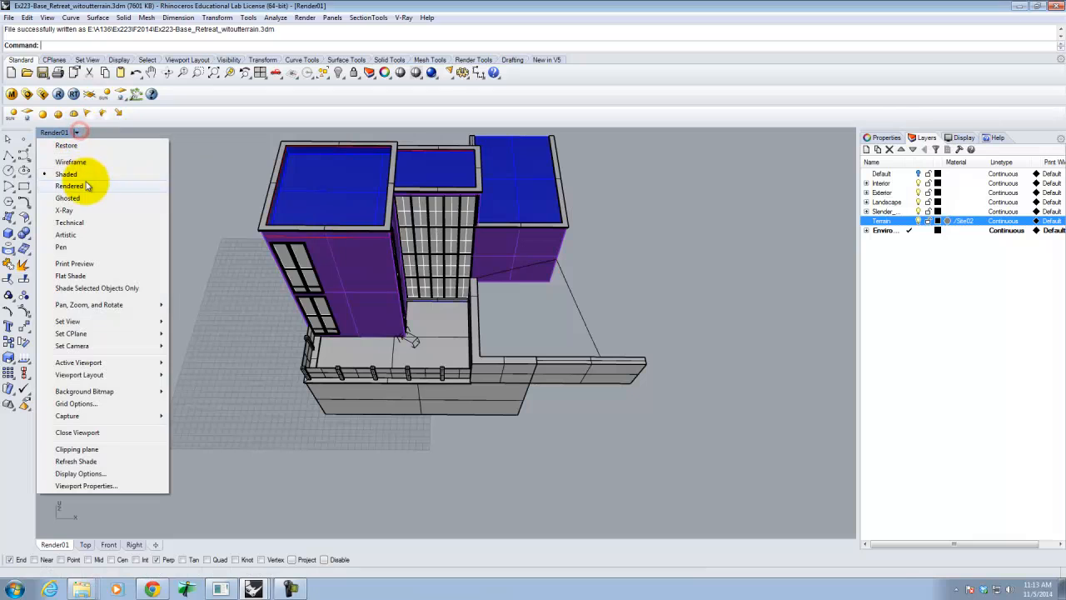
left_click(81, 197)
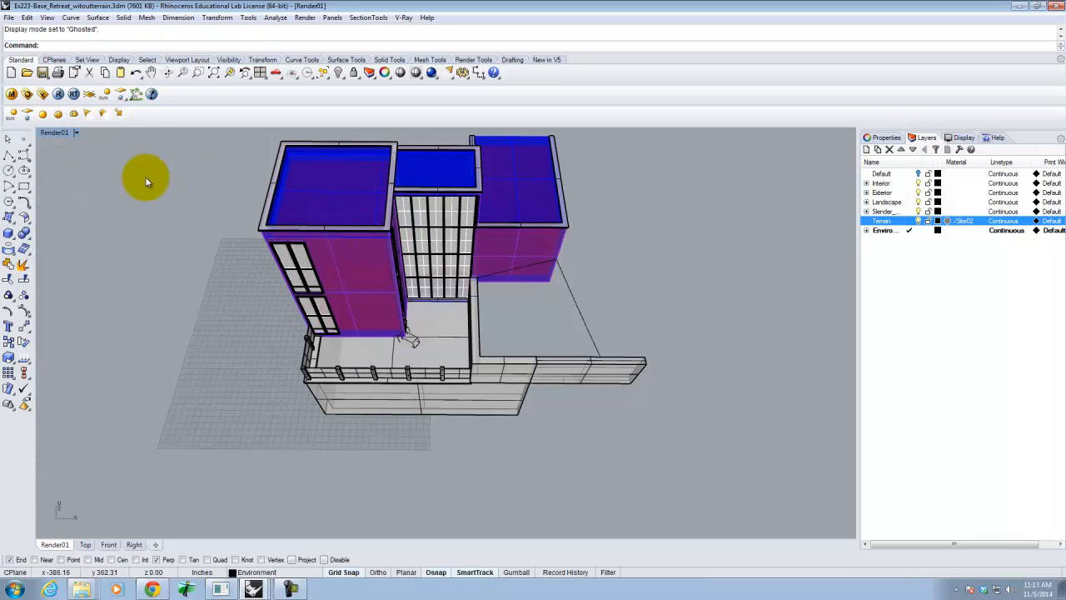
left_click(76, 132)
left_click(64, 212)
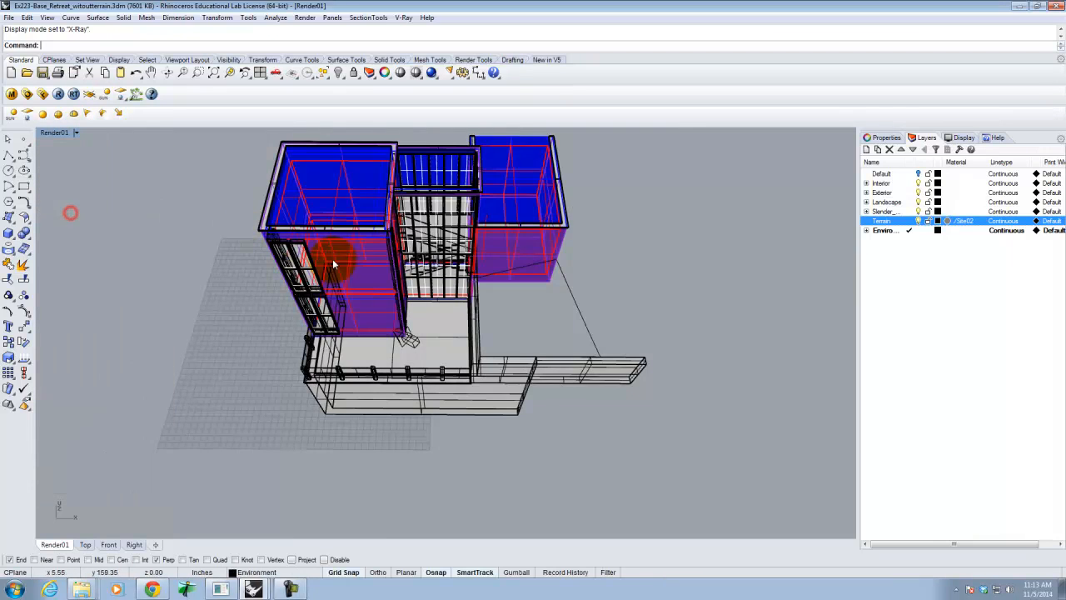
Examine the house's interior, stairs, terrace and base walls in the X-Ray view.
scroll(379, 248, "up", 4)
right_click_drag(402, 242, 507, 209)
scroll(604, 327, "down", 2)
right_click_drag(604, 326, 401, 234)
right_click_drag(530, 328, 606, 285)
scroll(515, 240, "down", 5)
right_click_drag(571, 323, 638, 350)
right_click_drag(419, 374, 579, 300)
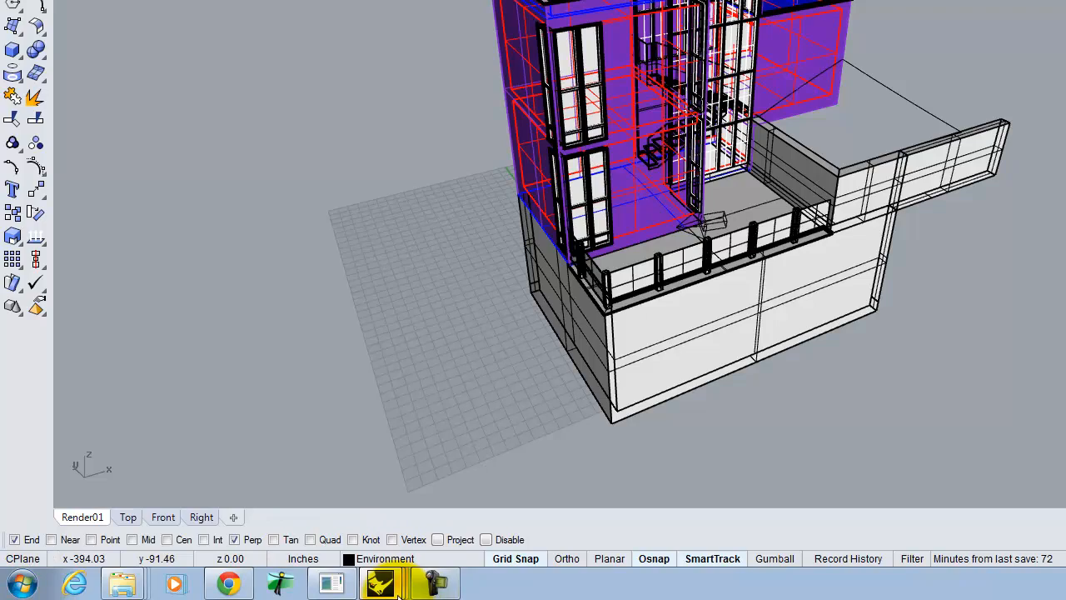
Switch to Terrain.3dm and inspect the terrain surface and its Terrain layer in the Perspective viewport.
mouse_move(396, 590)
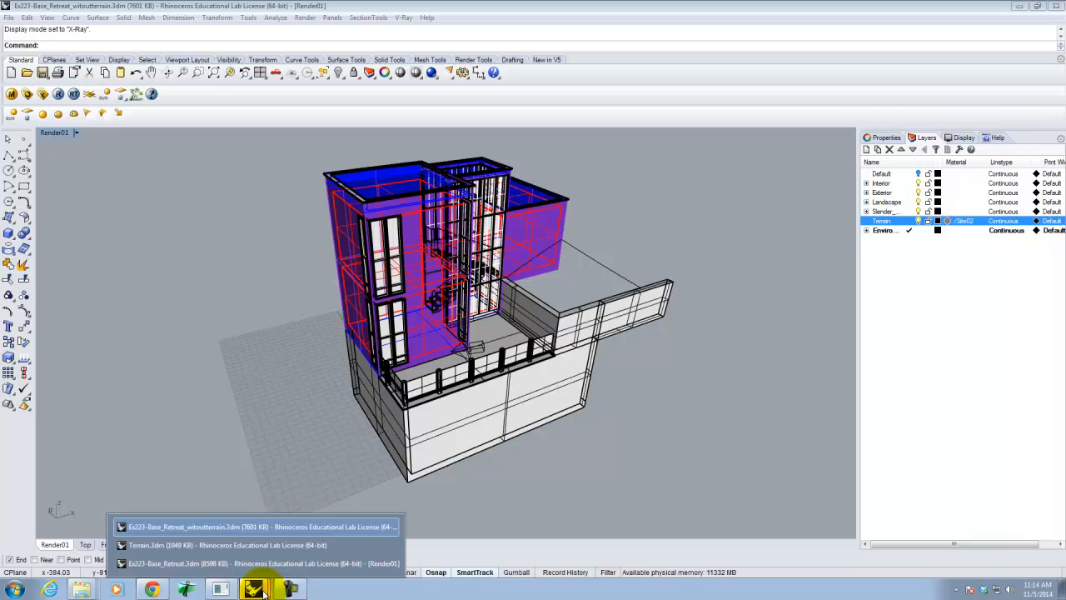
left_click(213, 544)
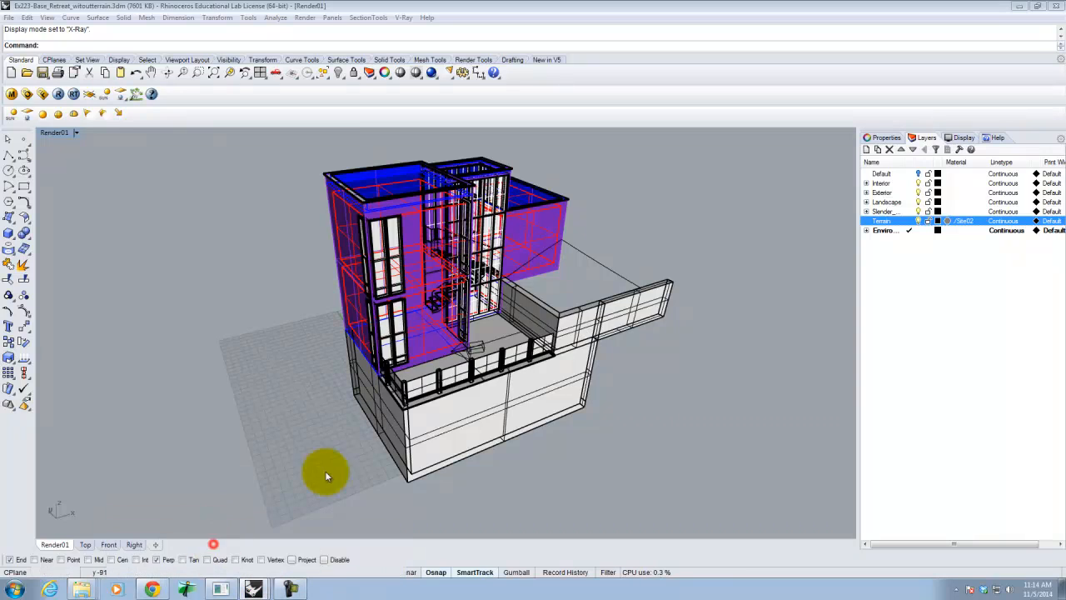
right_click_drag(664, 185, 644, 253)
left_click(648, 251)
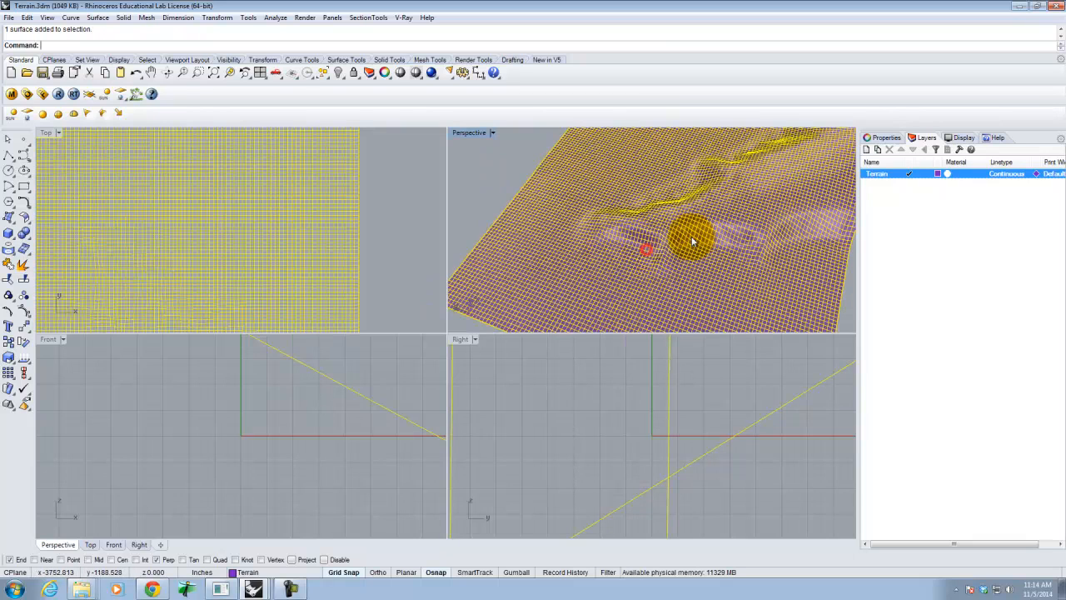
left_click(474, 192)
right_click_drag(476, 178, 673, 222)
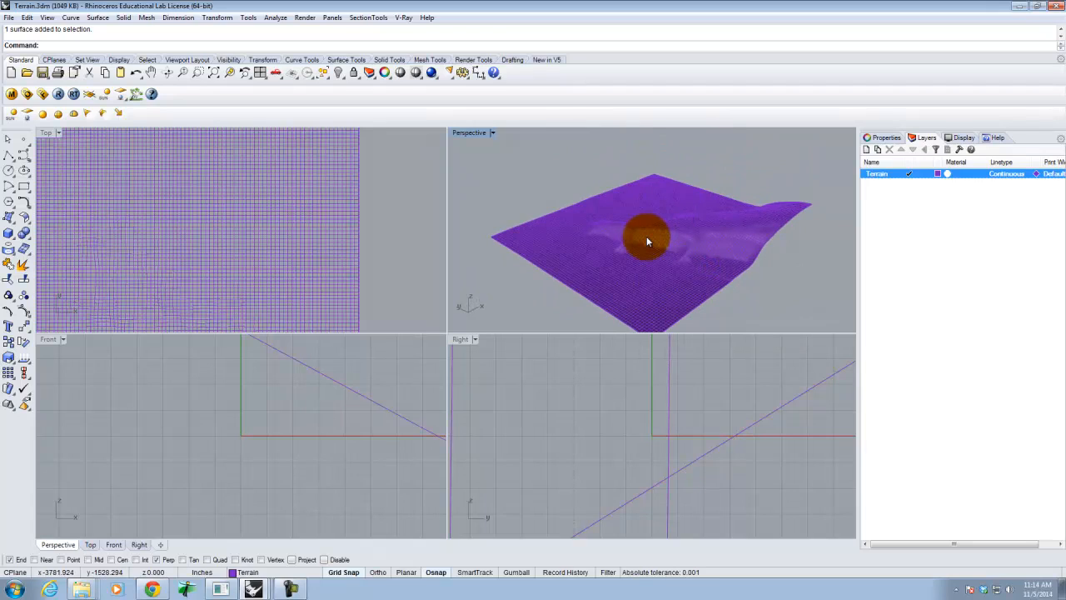
right_click_drag(646, 241, 650, 274)
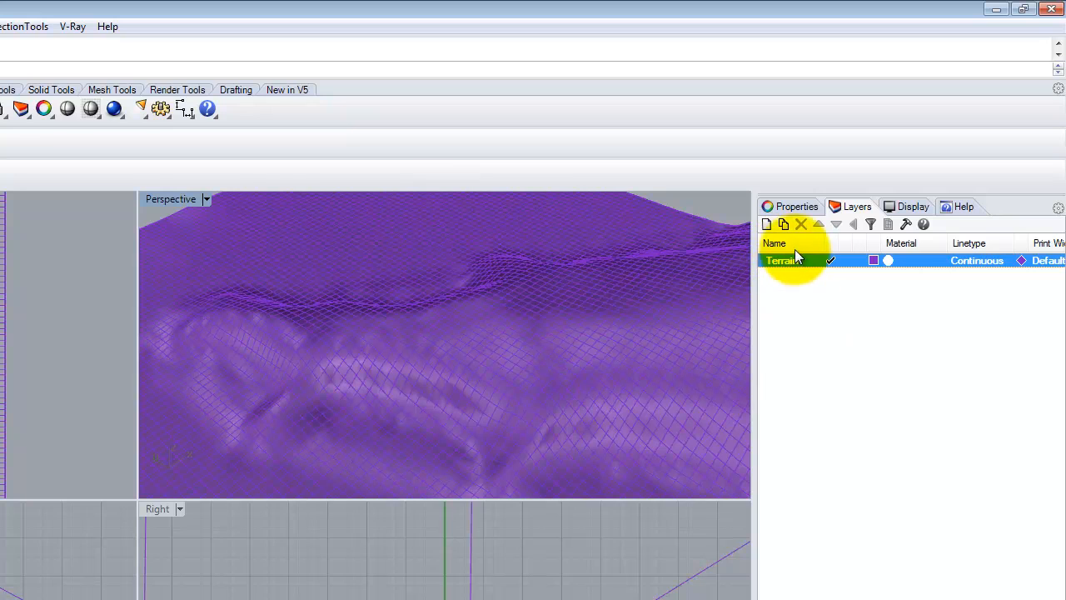
right_click_drag(428, 363, 621, 406)
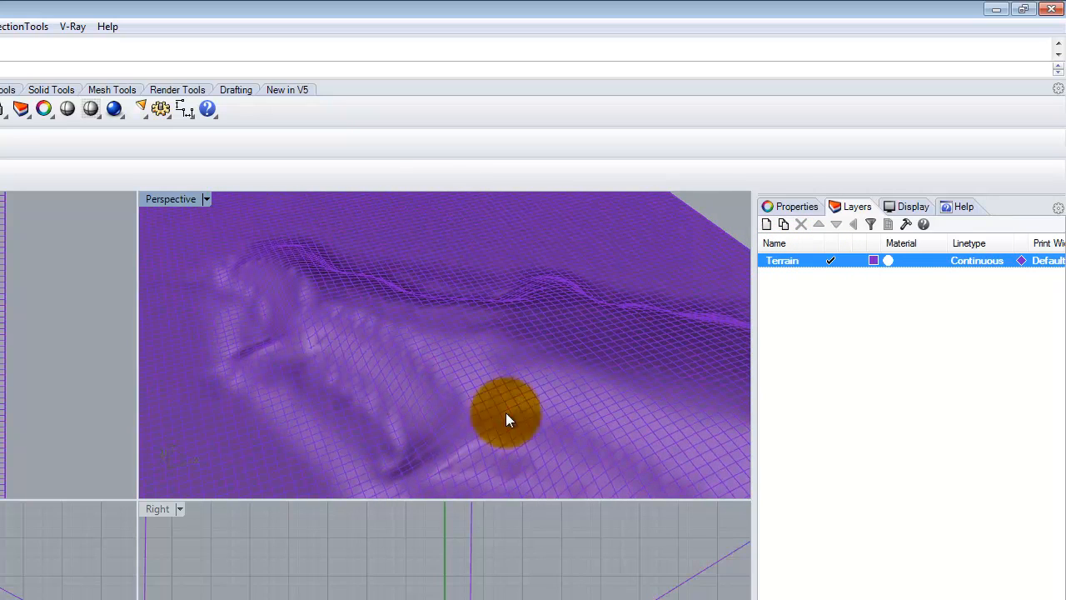
Change the Perspective viewport's display mode and view the terrain surface from another angle.
left_click(208, 199)
left_click(190, 279)
right_click_drag(489, 371, 511, 306)
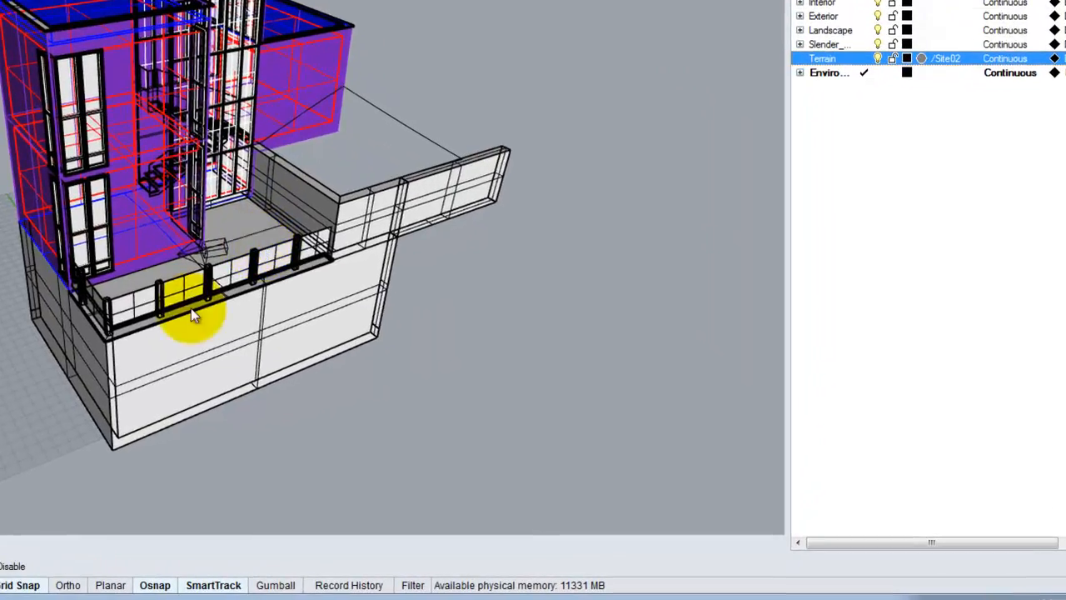
In the house model without terrain, start the Insert command and choose Terrain.3dm from the A136\Ex223\F2014 folder.
right_click_drag(372, 432, 371, 369)
right_click_drag(55, 179, 83, 301)
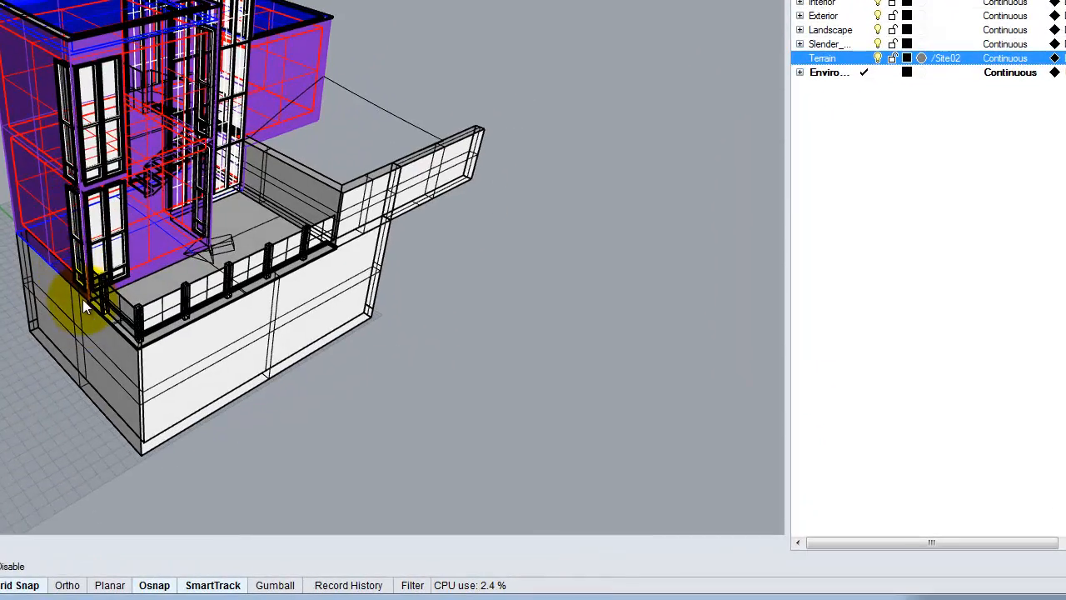
right_click_drag(147, 289, 119, 257)
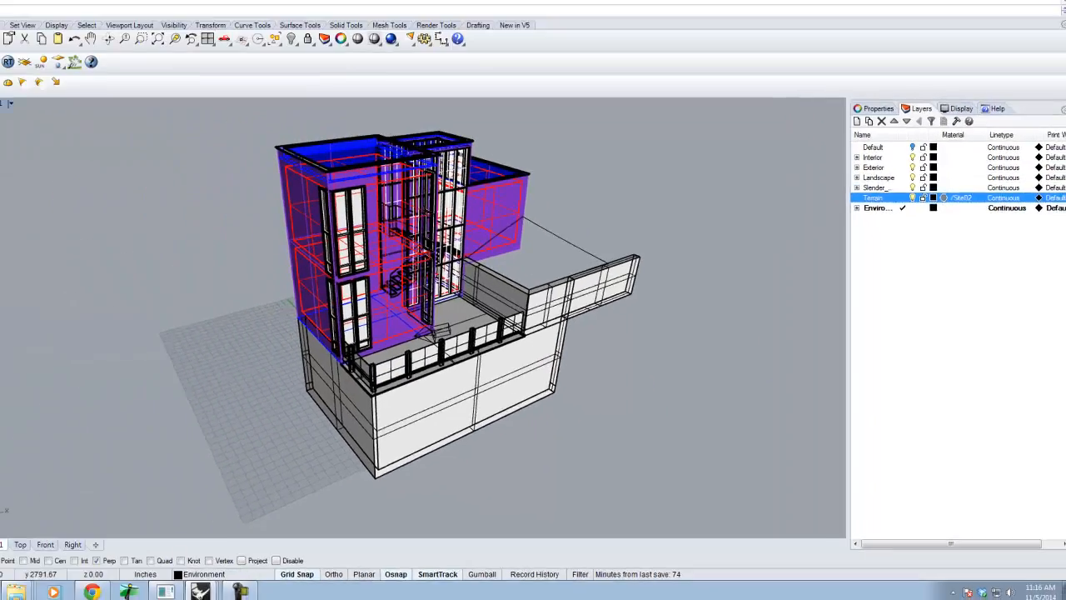
left_click(10, 18)
mouse_move(28, 17)
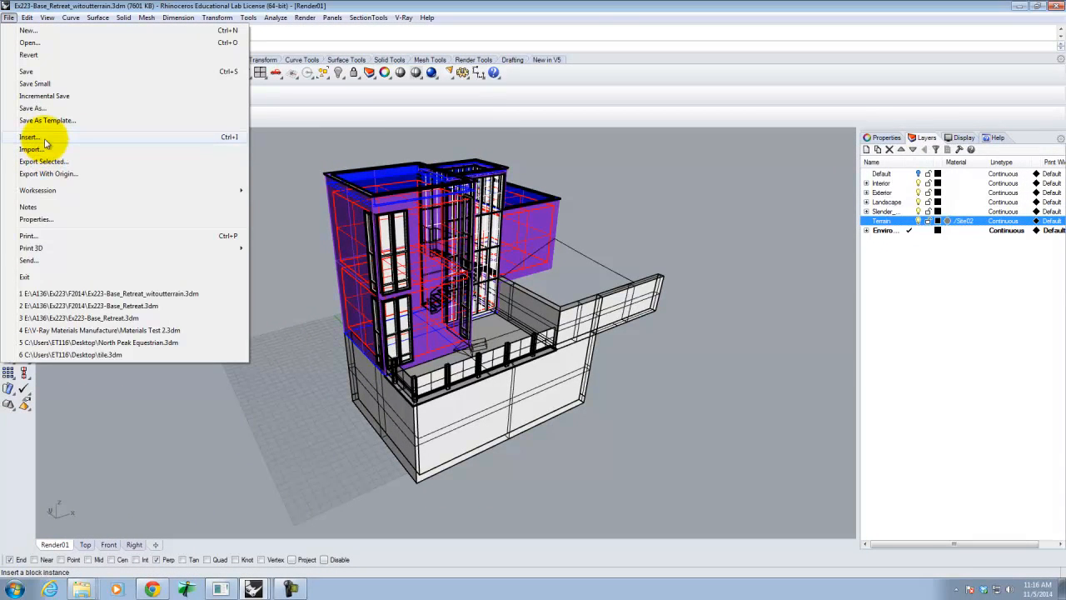
left_click(33, 137)
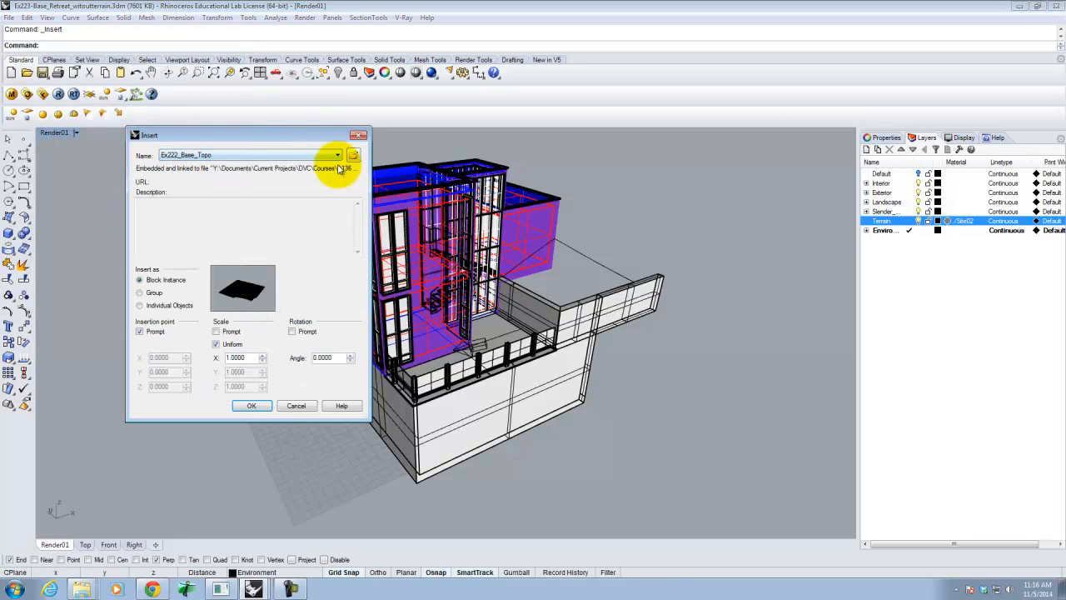
left_click(353, 155)
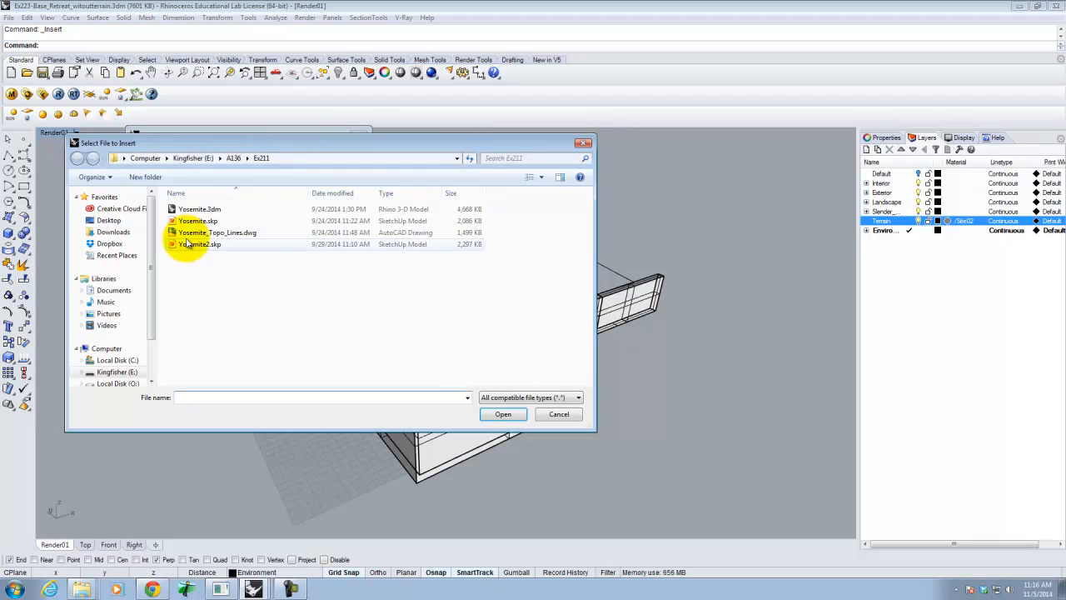
left_click(233, 157)
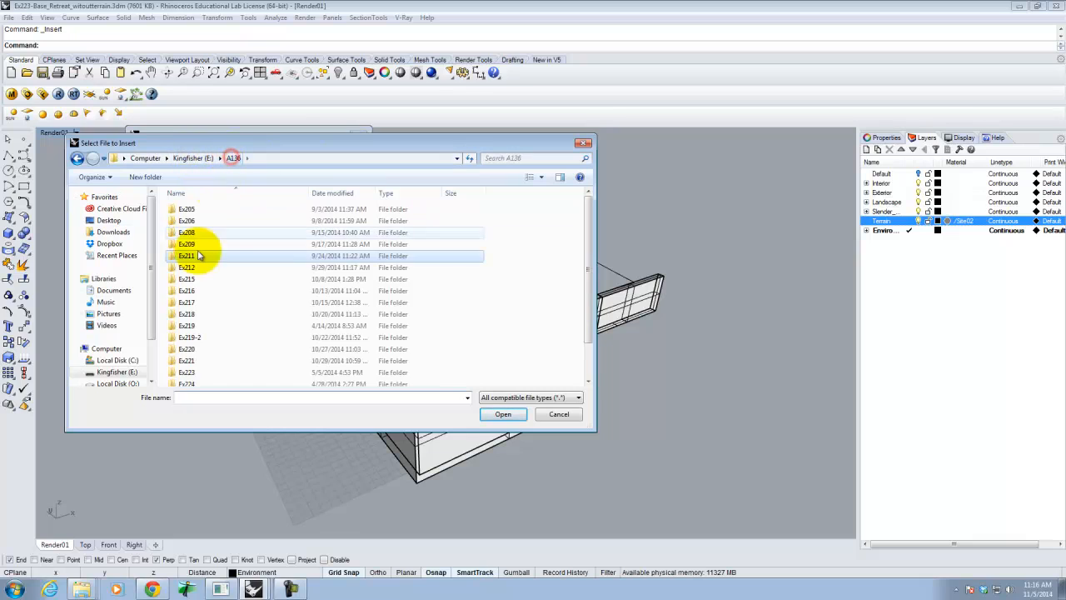
double_click(188, 372)
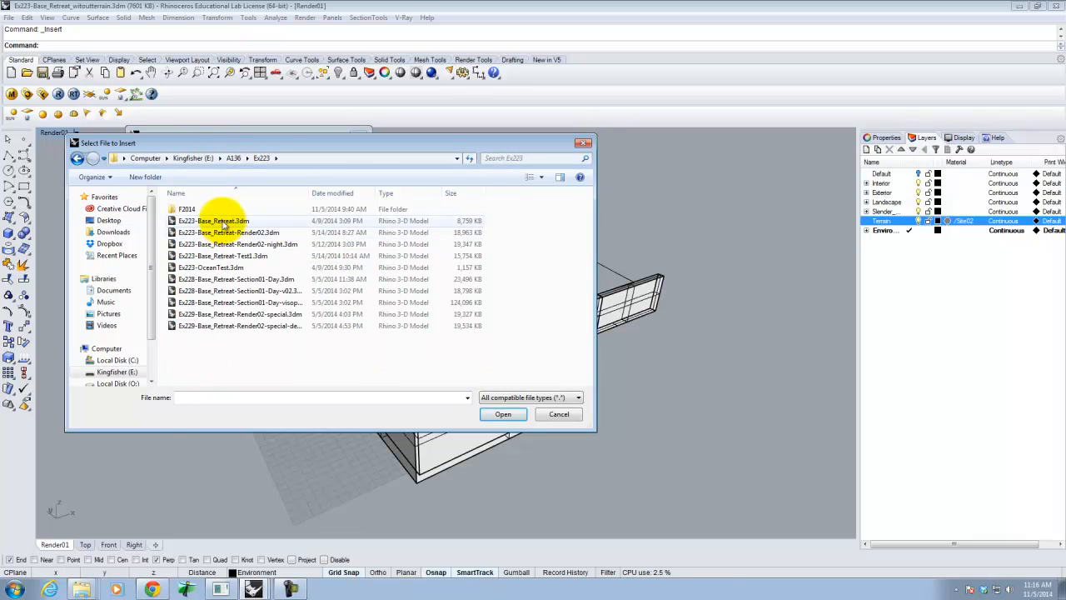
double_click(188, 209)
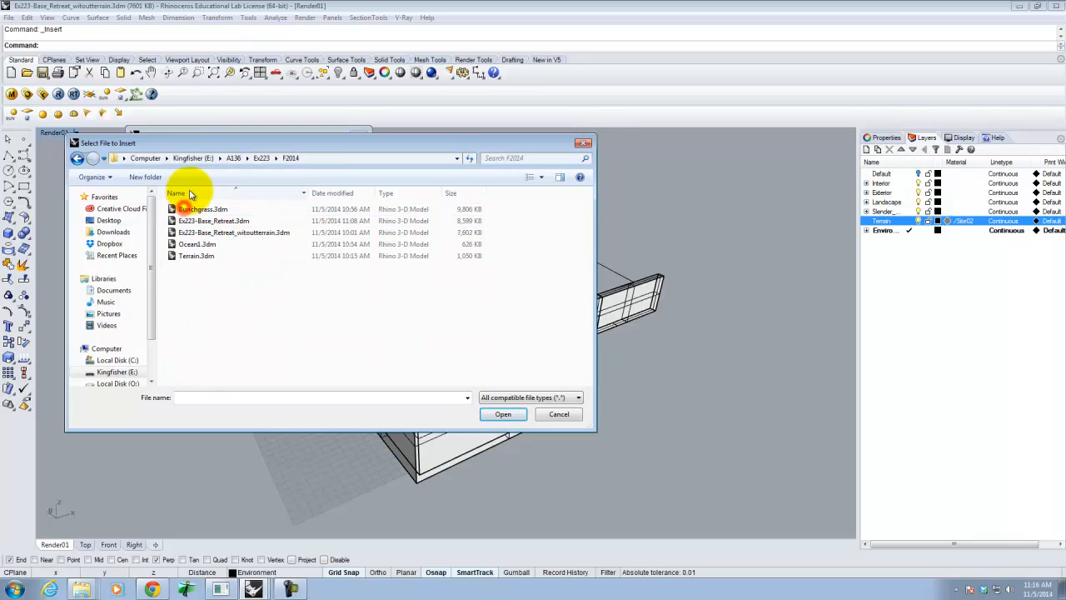
left_click(191, 255)
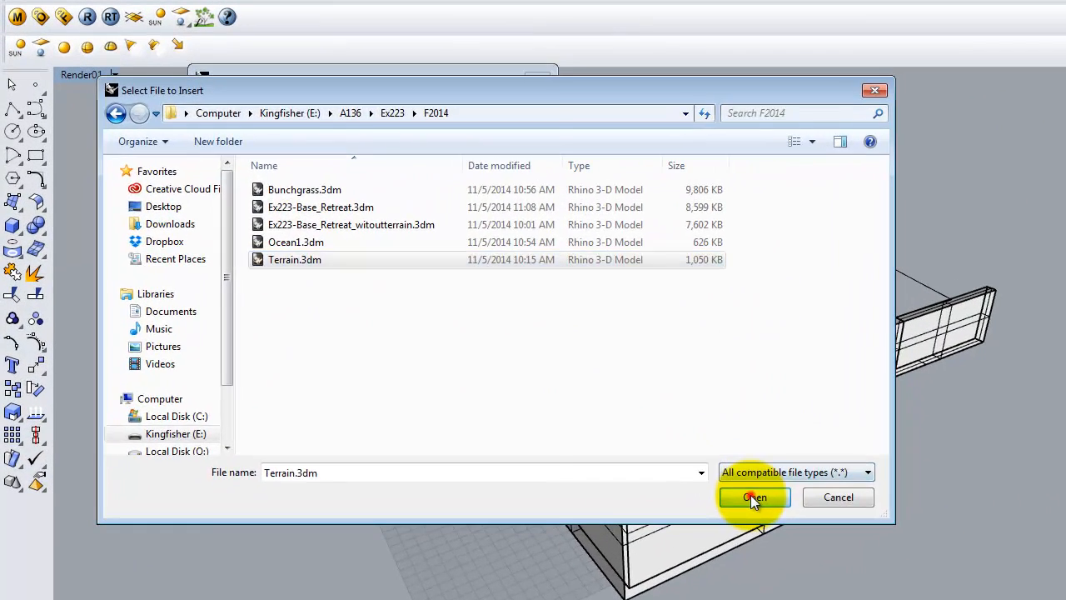
left_click(753, 497)
Insert Terrain as a block instance with the Embed definition type, placing it at a freely picked point around the house.
left_click(386, 482)
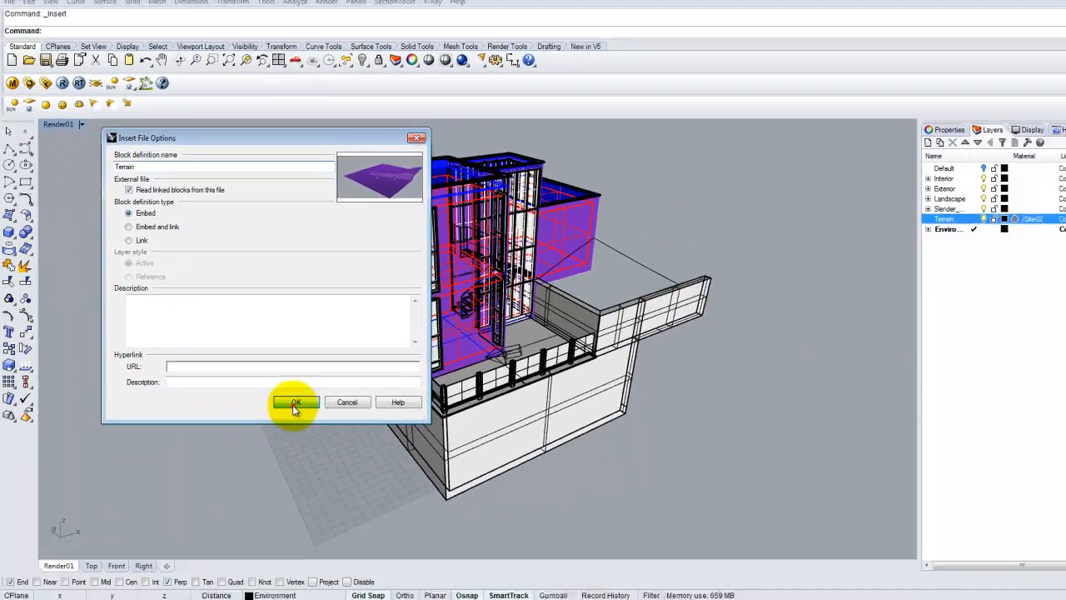
left_click(289, 404)
scroll(375, 359, "down", 8)
scroll(408, 354, "down", 4)
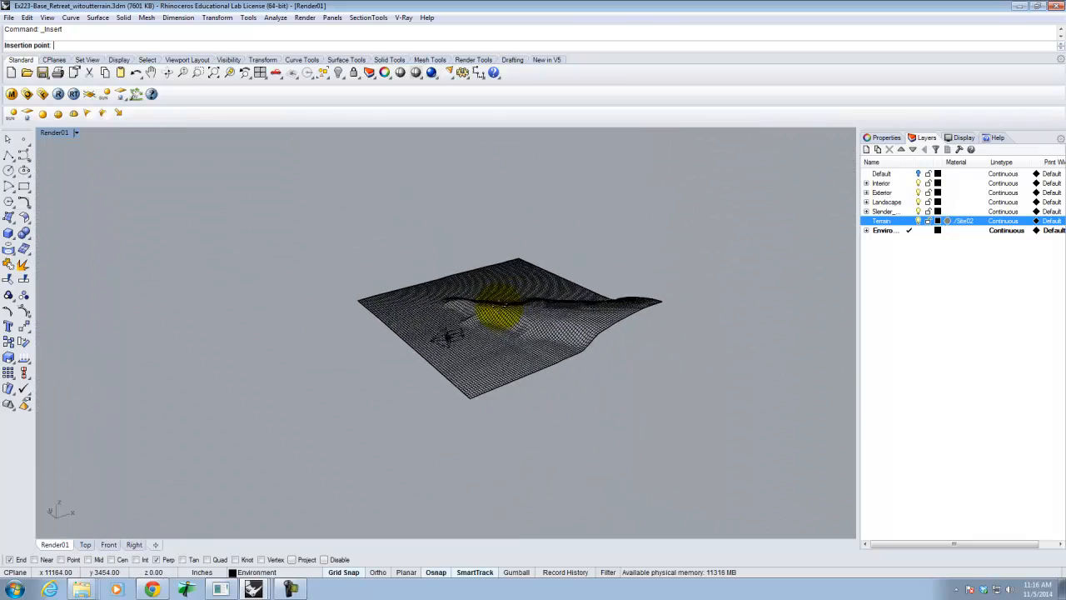
left_click(490, 312)
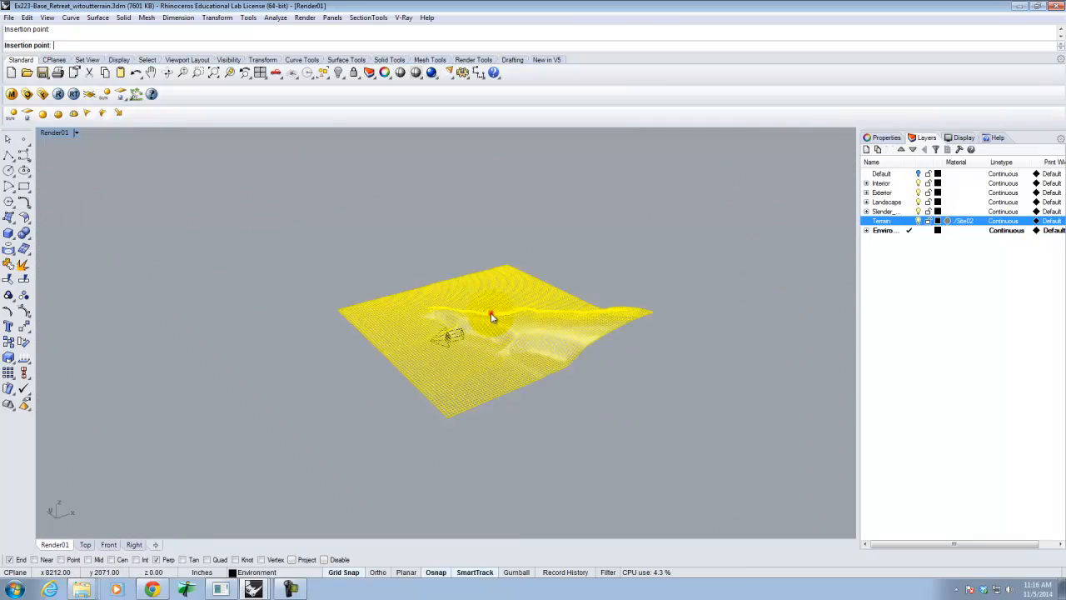
scroll(450, 342, "up", 8)
right_click_drag(470, 365, 483, 310)
right_click_drag(408, 333, 408, 288)
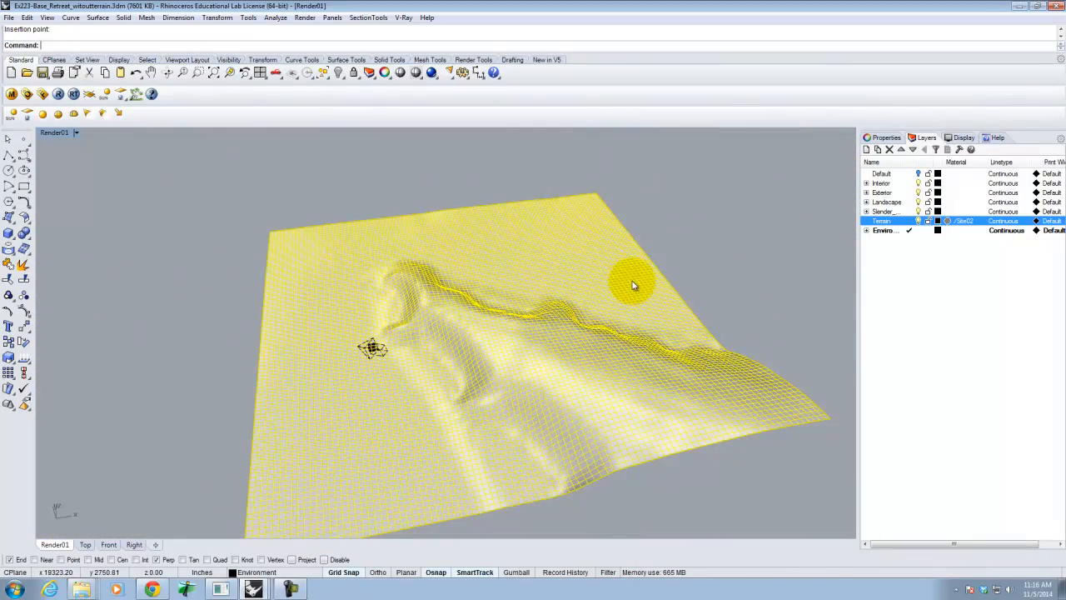
Move the inserted terrain block between two freely picked points to bring its slope nearer to the house.
right_click_drag(635, 287, 635, 292)
scroll(381, 345, "up", 5)
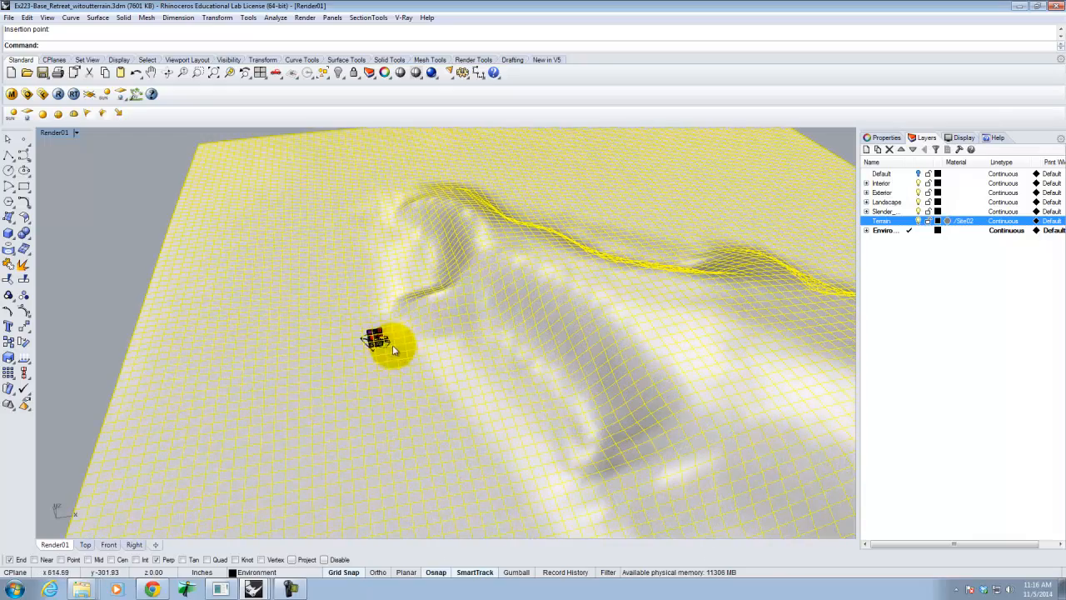
scroll(473, 292, "up", 7)
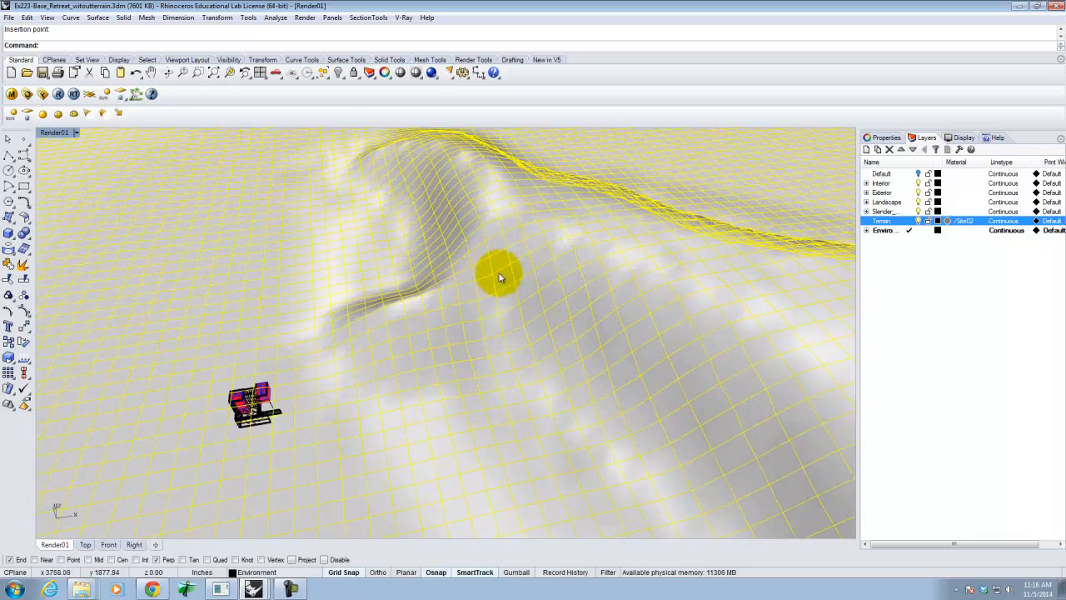
scroll(500, 275, "down", 7)
right_click_drag(451, 301, 497, 260)
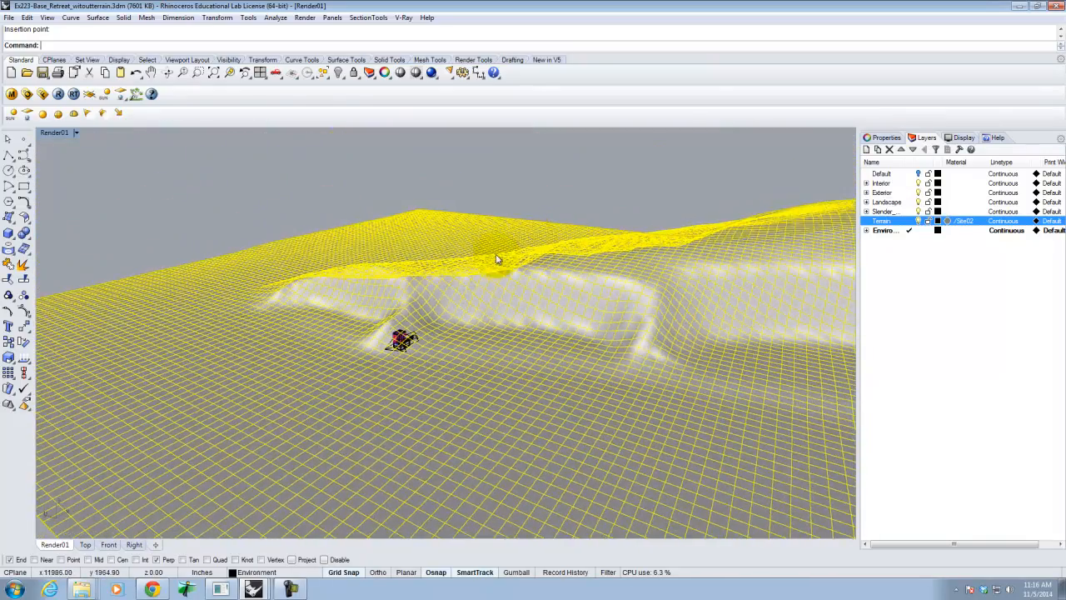
scroll(396, 305, "up", 5)
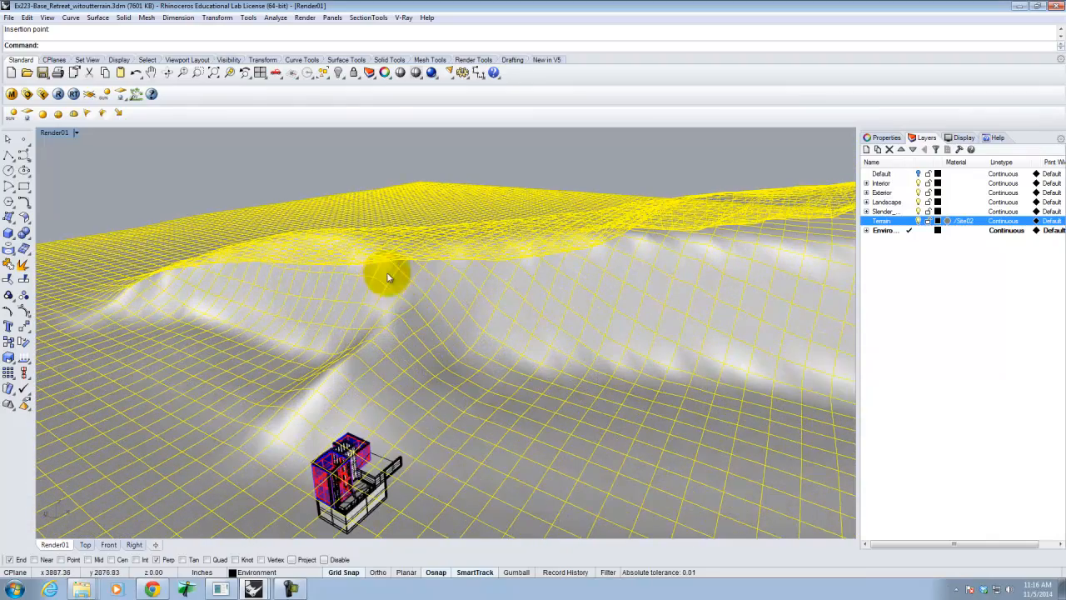
key("Return")
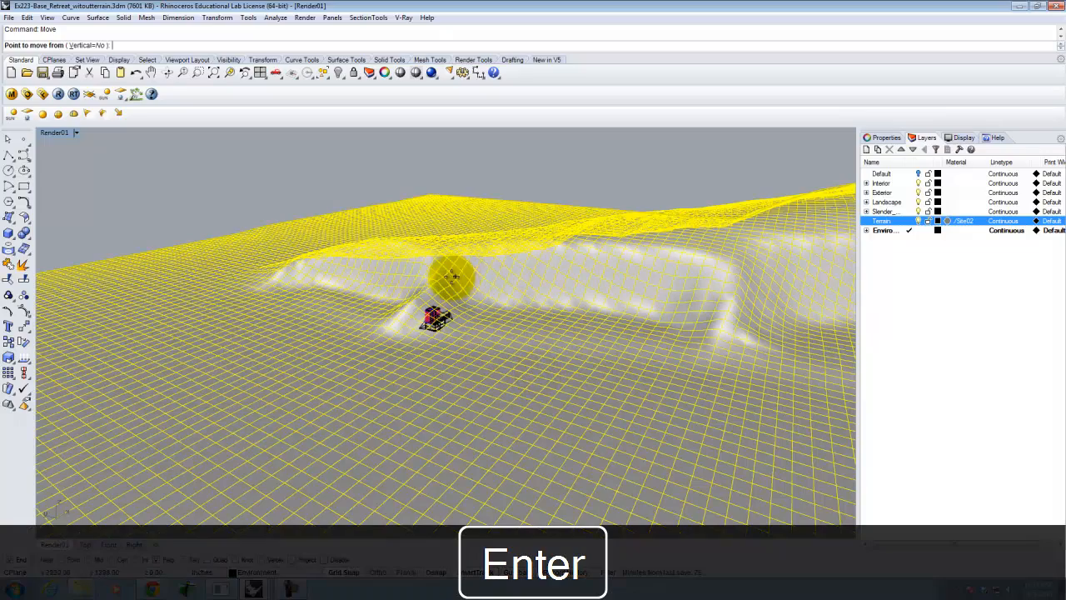
left_click(438, 275)
left_click(436, 324)
Move the terrain again between freely picked points so its hillside lies under the house.
right_click_drag(436, 324, 456, 242)
key("Return")
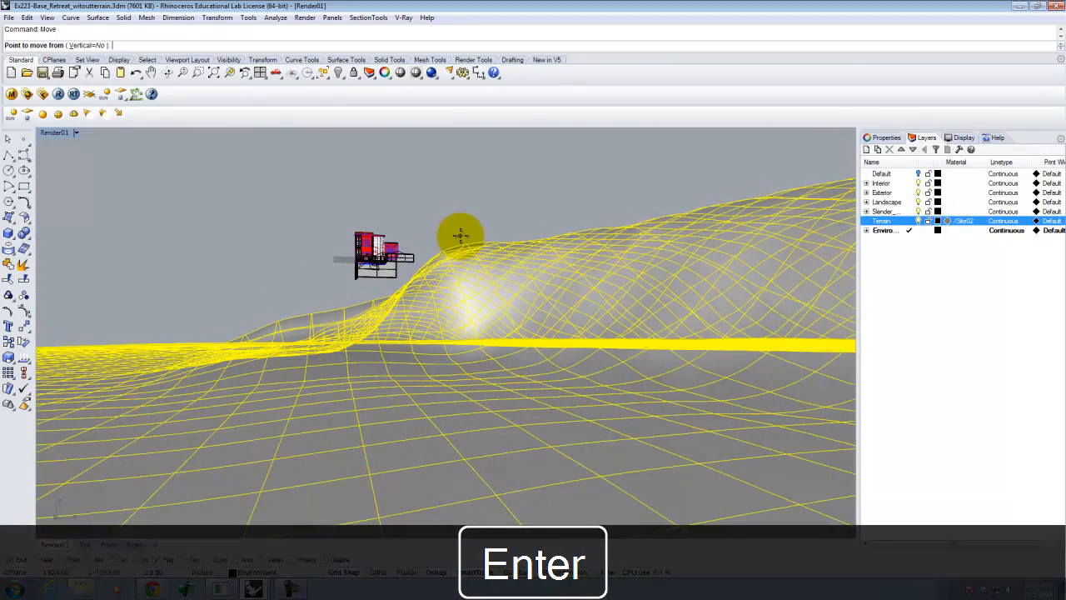
left_click(460, 234)
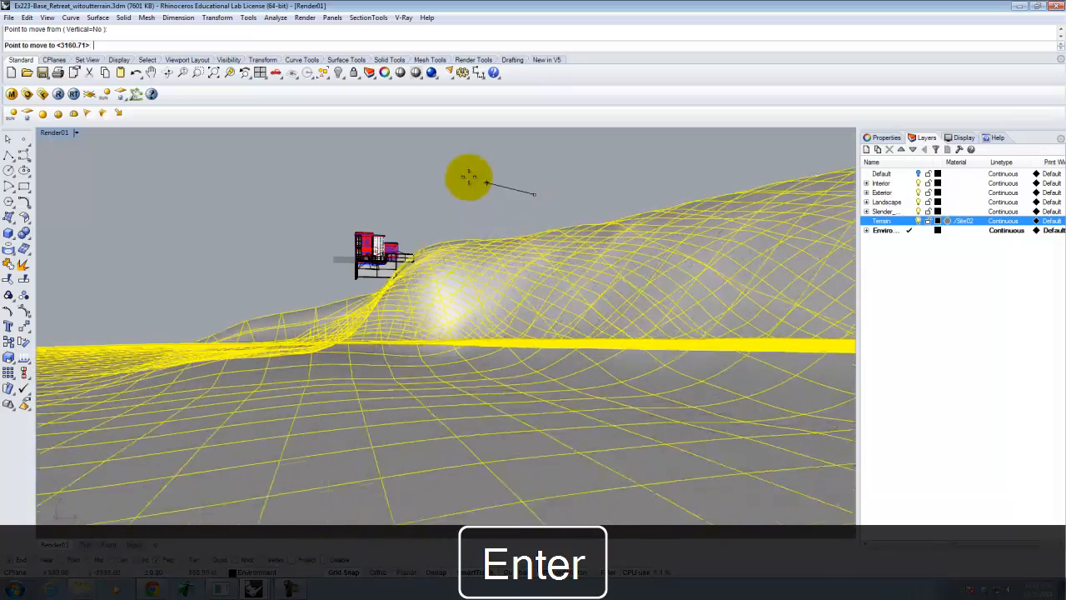
left_click(350, 155)
right_click_drag(386, 191, 346, 302)
scroll(354, 302, "up", 5)
right_click_drag(564, 359, 398, 311)
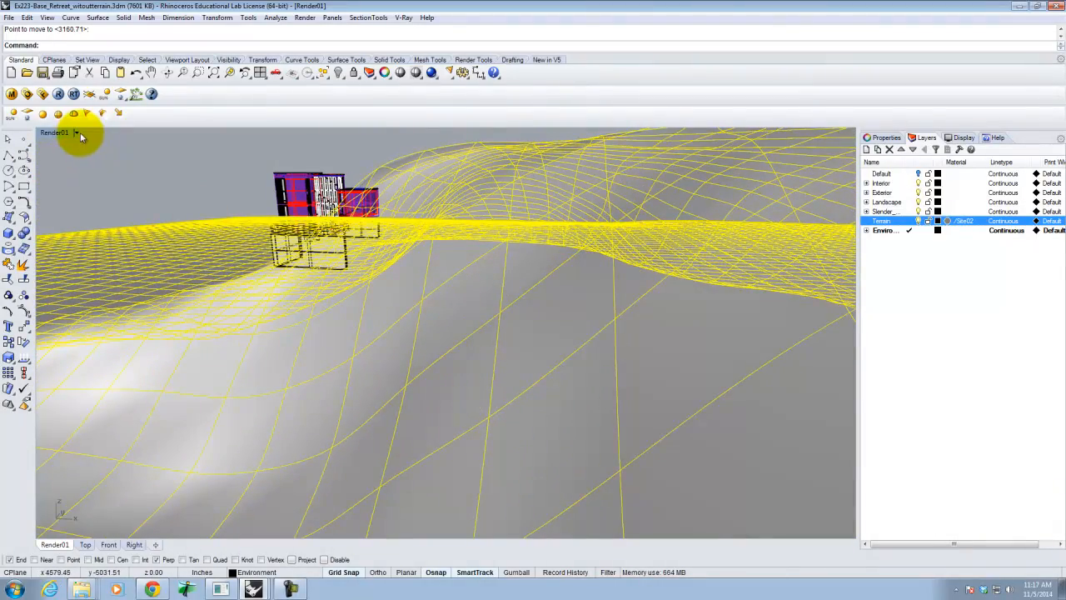
Deselect the terrain and set the Render01 viewport's display mode to Shaded.
key("Escape")
left_click(76, 133)
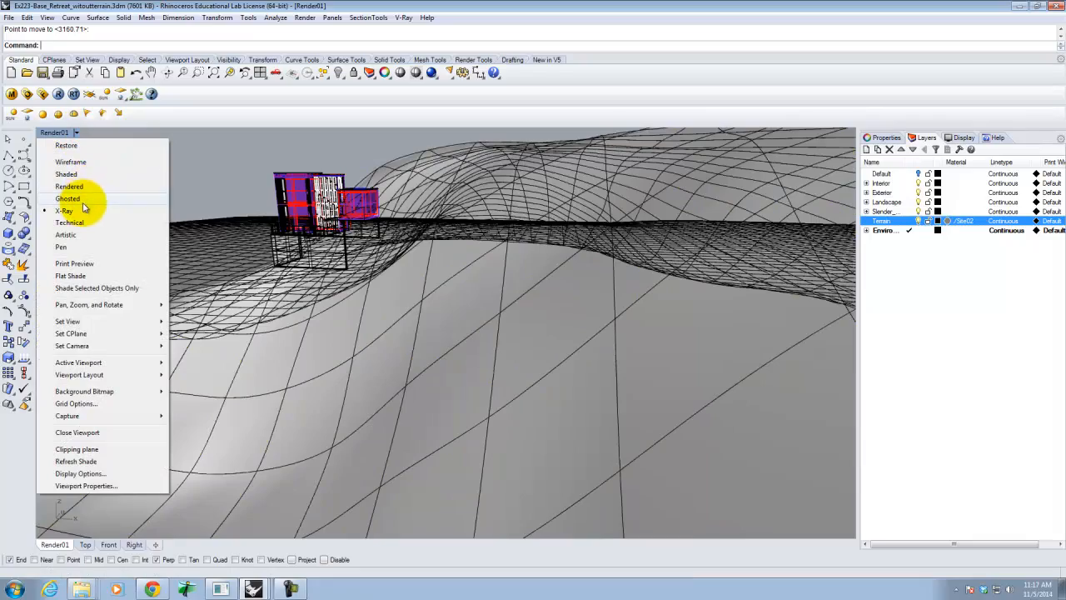
left_click(86, 178)
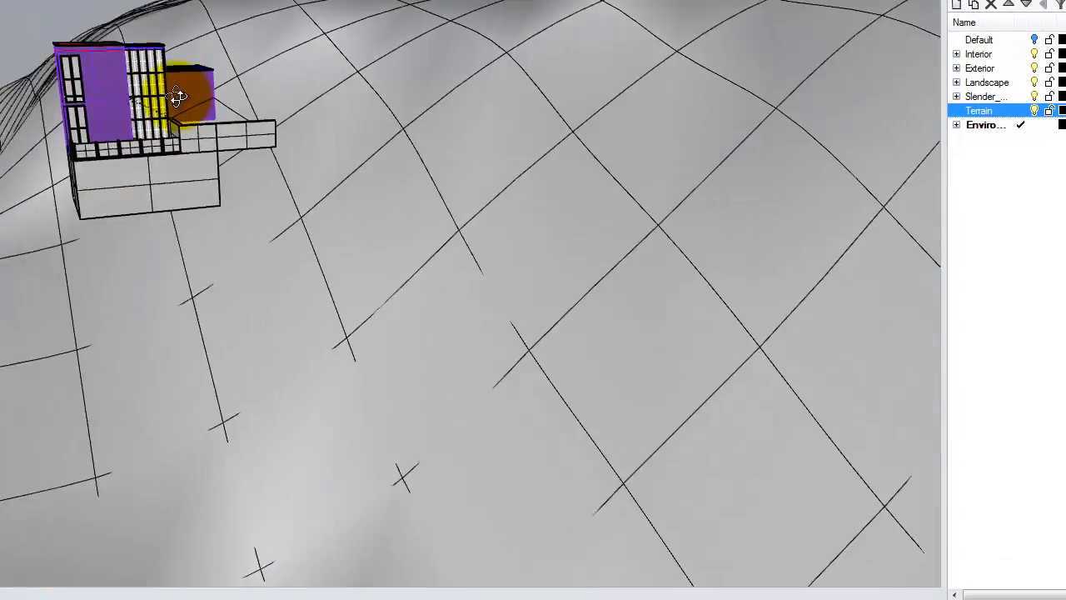
right_click_drag(176, 96, 142, 92)
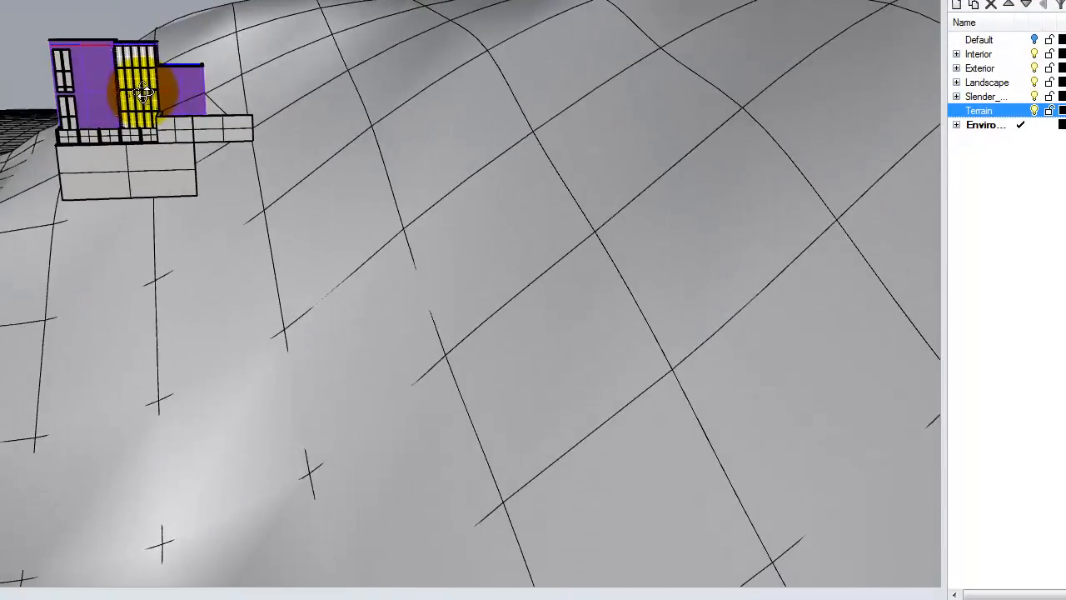
Select the terrain and shift it a short distance horizontally so its slope meets the house base.
left_click(429, 165)
key("Return")
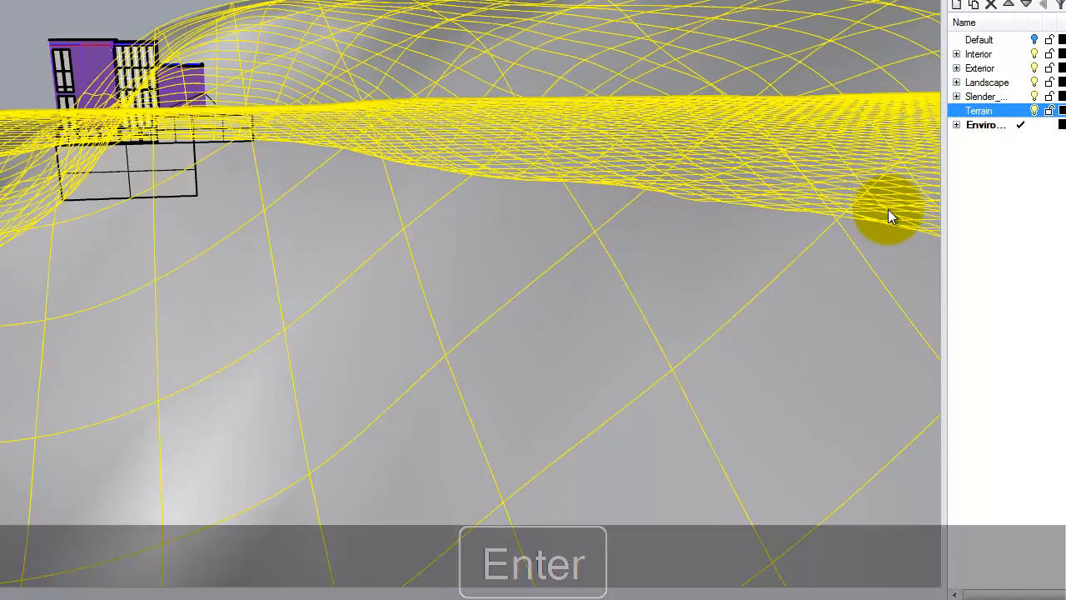
right_click_drag(467, 84, 480, 195)
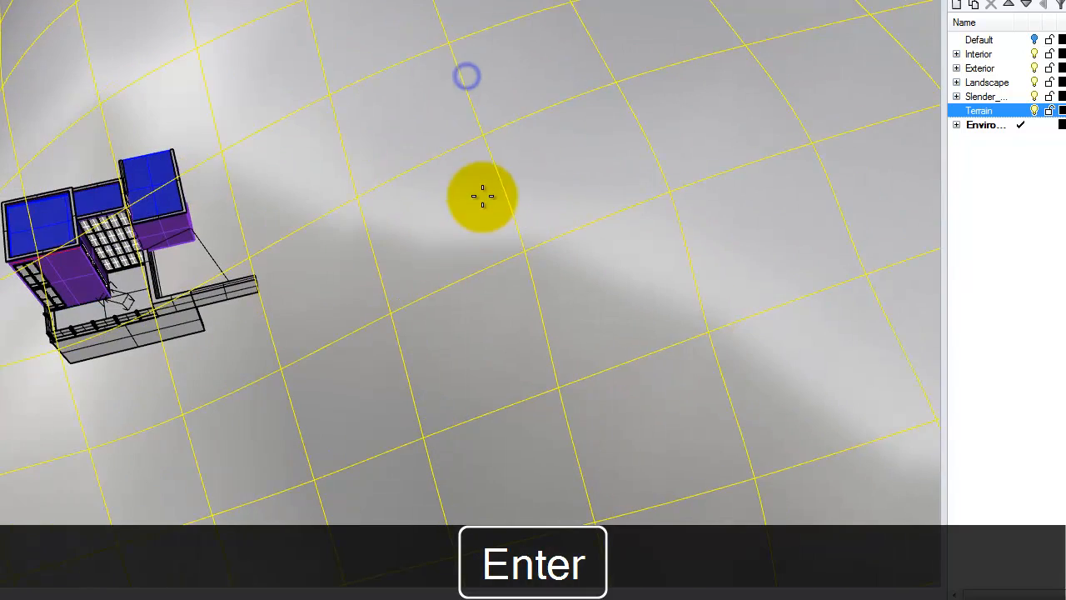
left_click(433, 109)
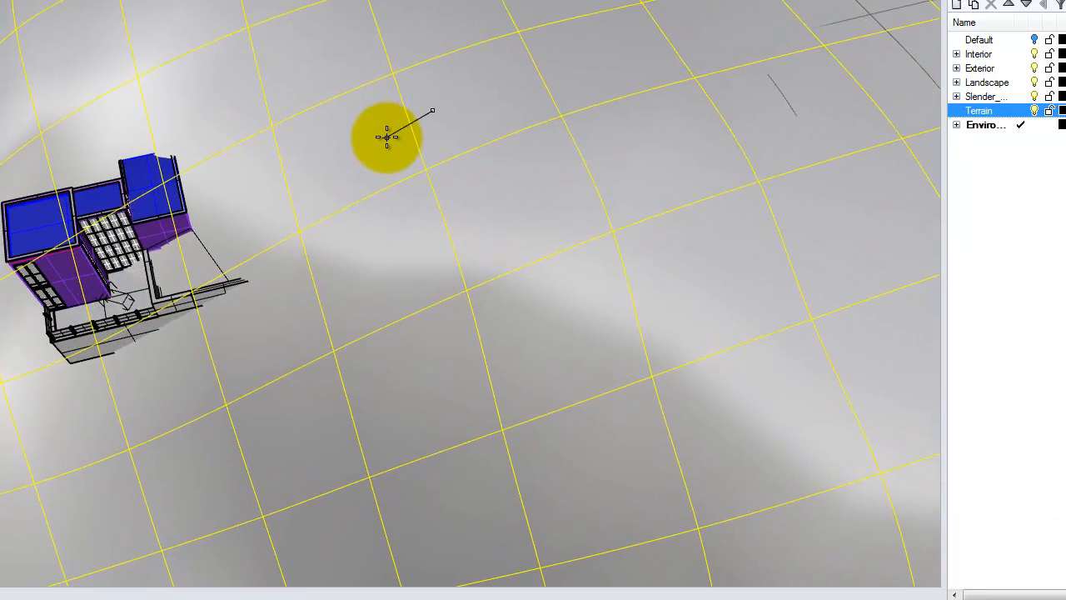
left_click(386, 139)
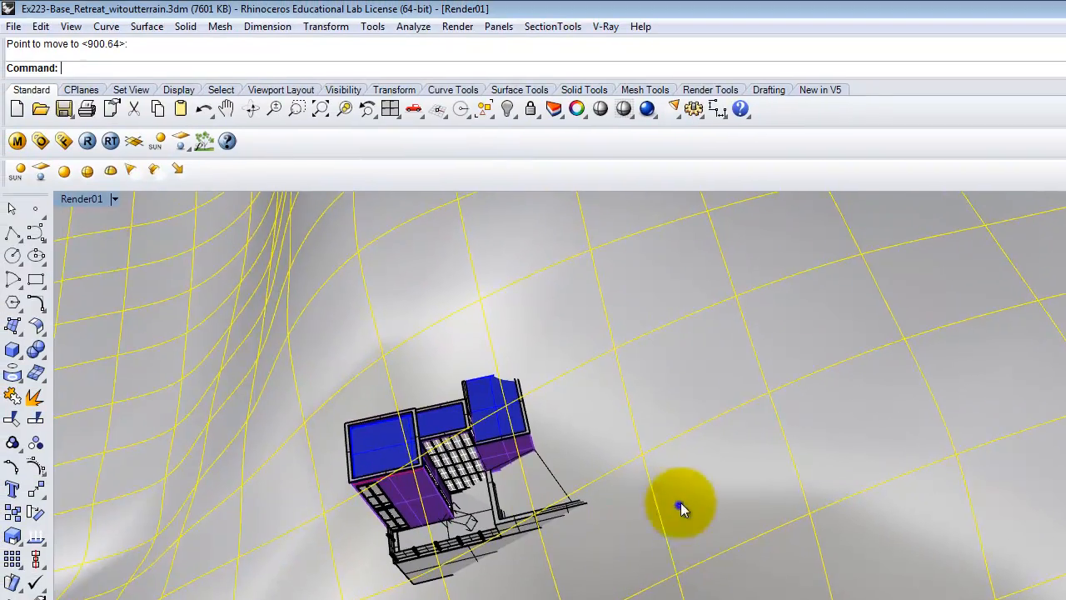
Fine-tune the terrain's horizontal position around the house with another small Move between freely picked points.
right_click_drag(339, 293, 360, 194)
right_click_drag(699, 406, 683, 441)
key("Return")
right_click_drag(702, 392, 640, 390)
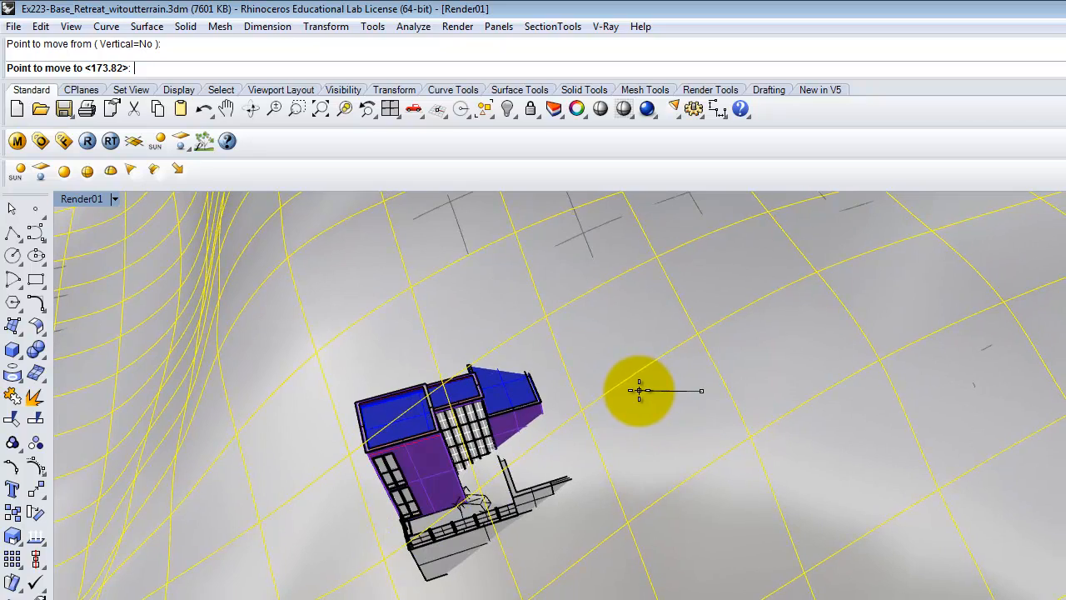
right_click_drag(640, 389, 647, 385)
left_click(647, 386)
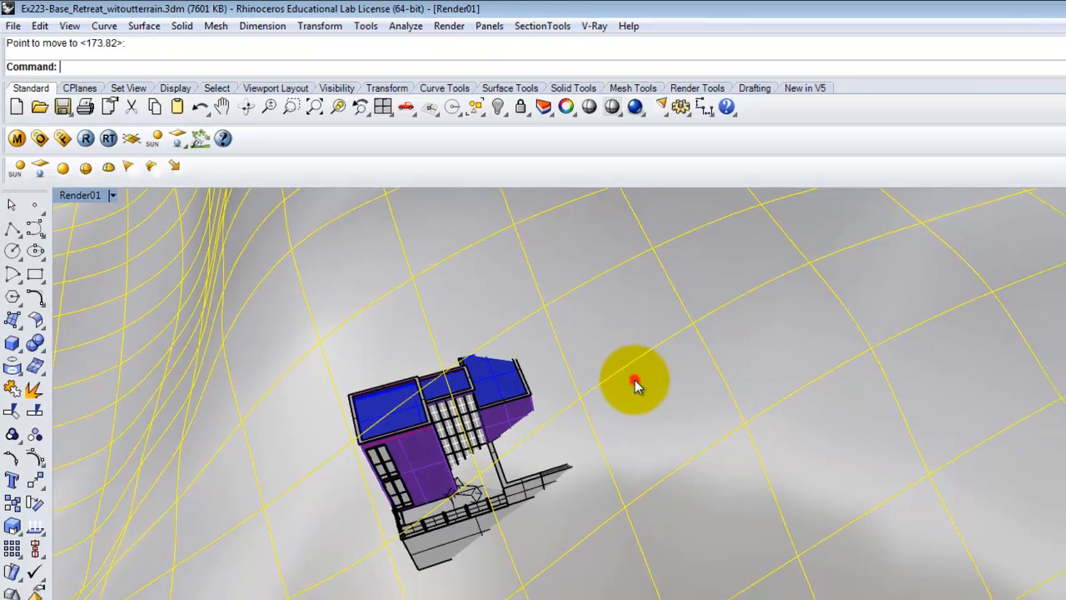
Examine from several angles how the house's foundation, terrace walls and volumes meet the terrain surface.
scroll(512, 466, "up", 8)
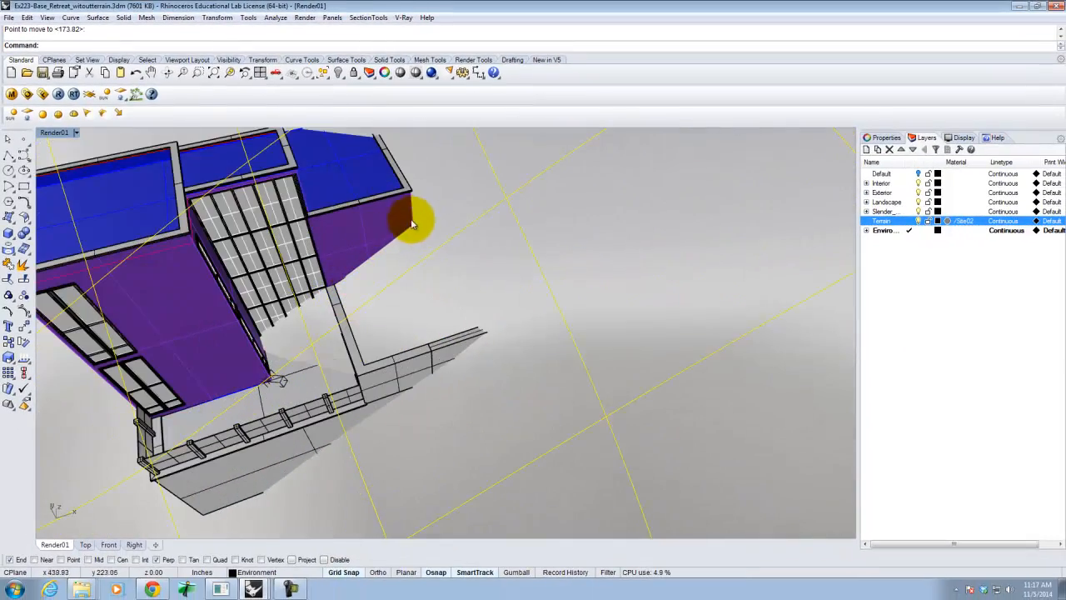
right_click_drag(476, 325, 457, 311)
scroll(352, 263, "down", 5)
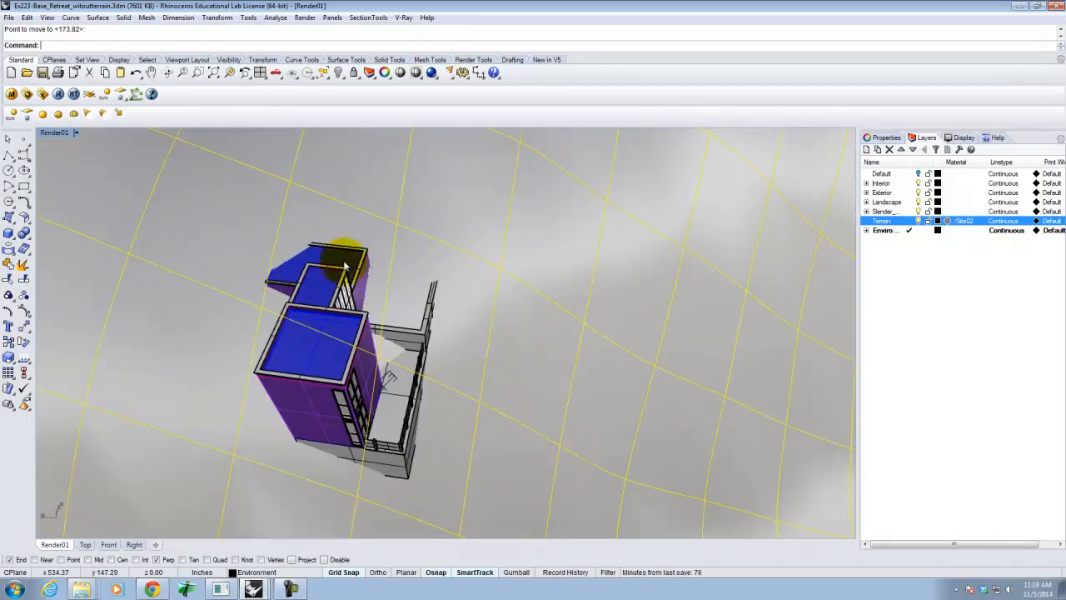
scroll(279, 271, "up", 8)
right_click_drag(279, 270, 288, 361)
right_click_drag(194, 380, 448, 224)
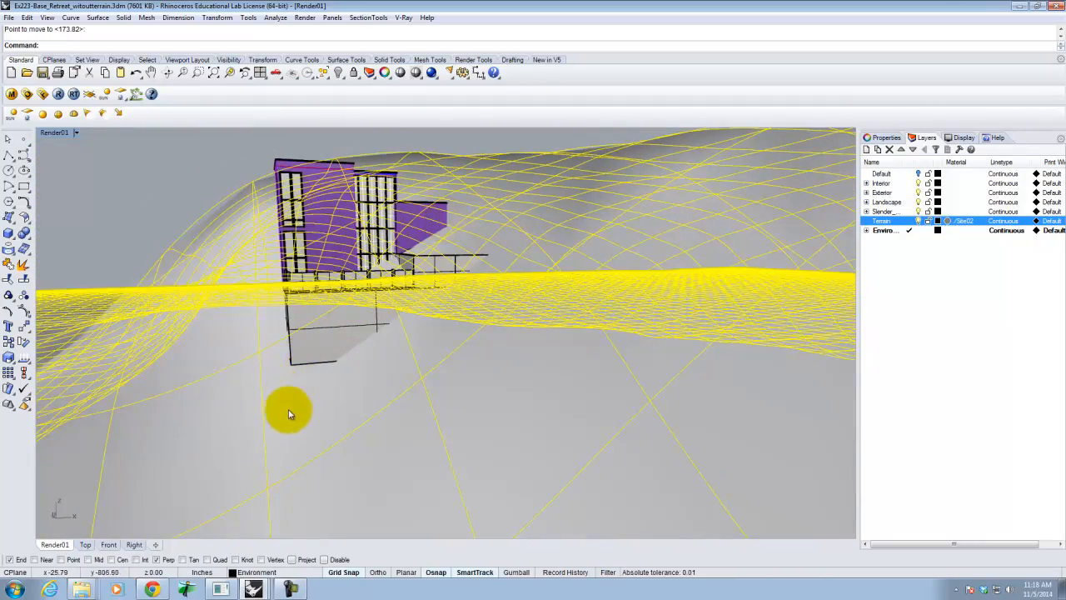
right_click_drag(435, 313, 405, 341)
Try shifting the terrain horizontally beneath the house and raising it with Move's Vertical option.
scroll(430, 324, "down", 5)
key("Return")
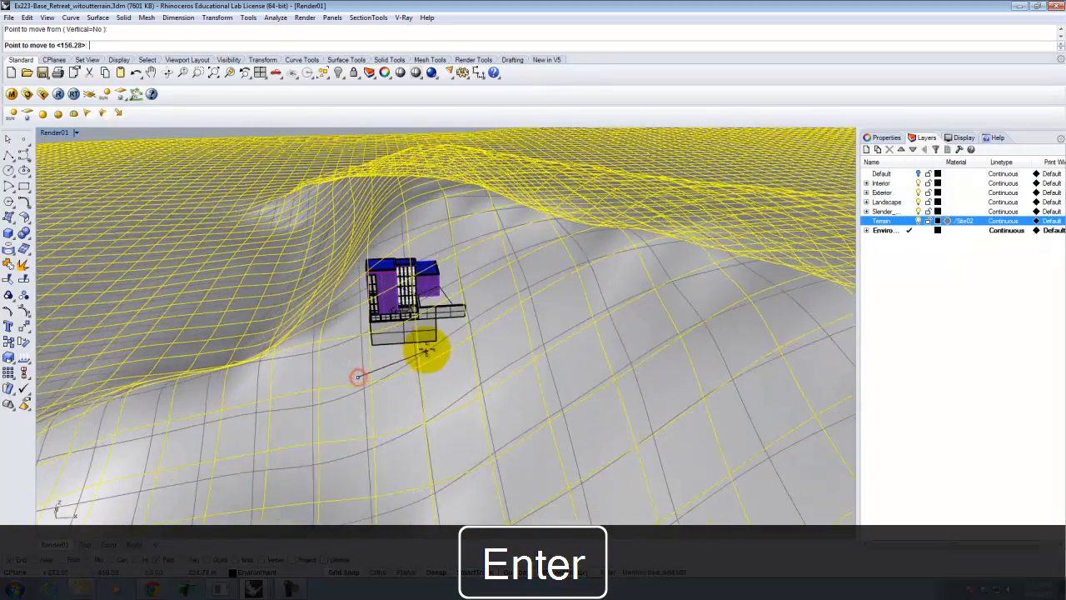
left_click(425, 335)
right_click_drag(442, 384, 453, 360)
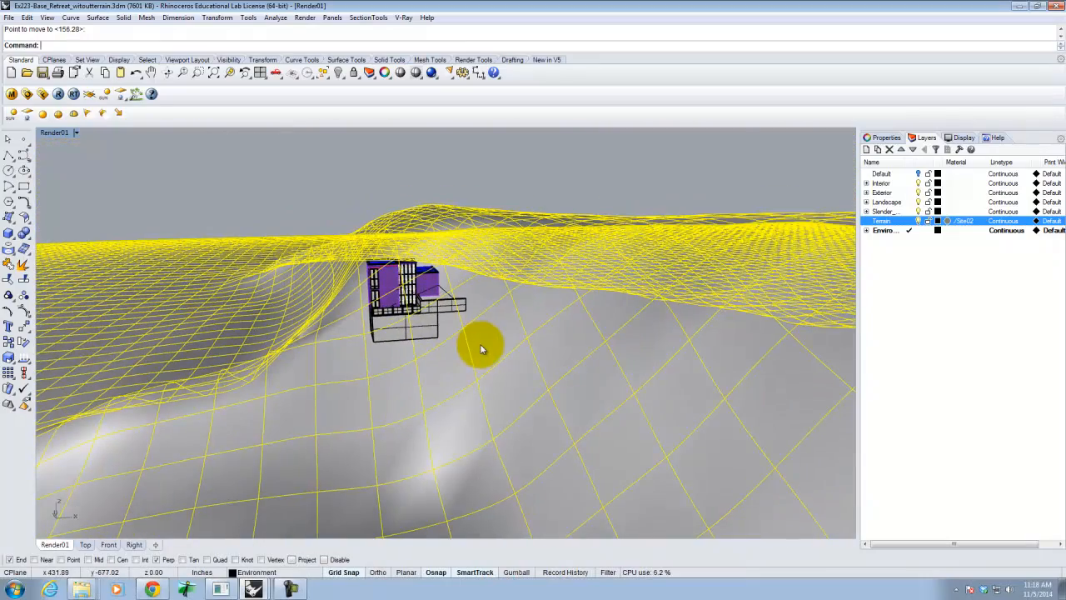
key("Return")
type("v")
key("Return")
left_click(480, 343)
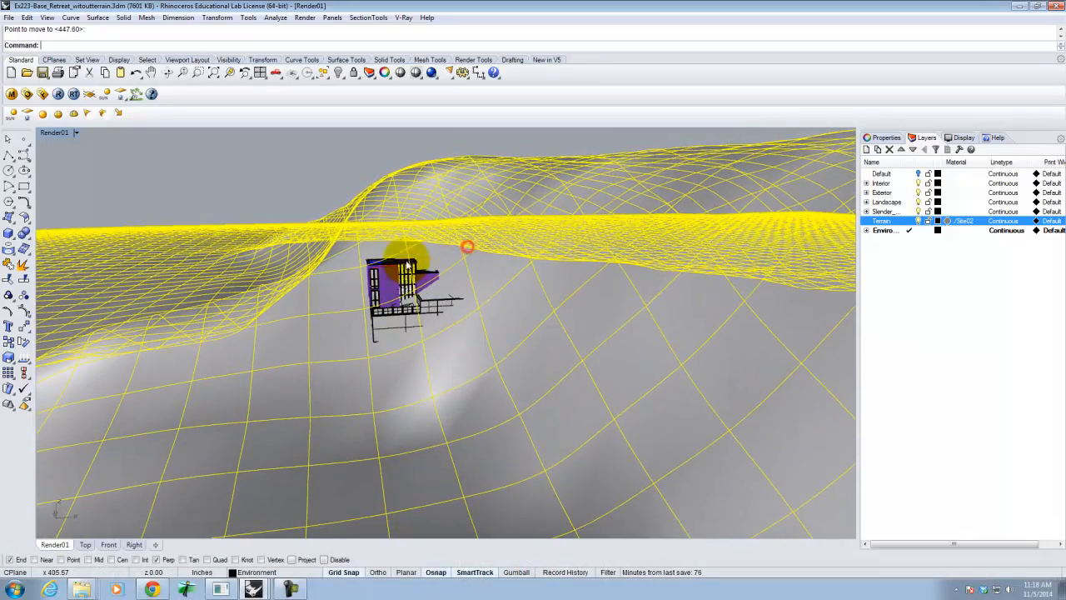
Try two further moves of the terrain between freely picked points to reposition the slope around the house.
scroll(477, 287, "down", 6)
right_click_drag(493, 285, 432, 325)
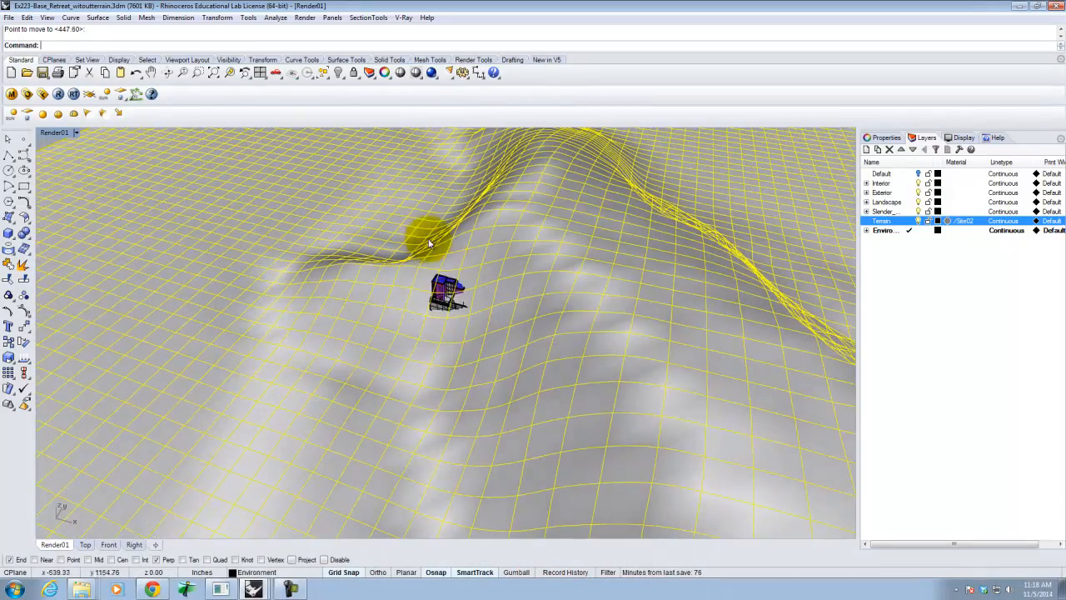
key("Return")
right_click_drag(482, 266, 516, 305)
left_click(489, 286)
scroll(441, 290, "up", 8)
key("Return")
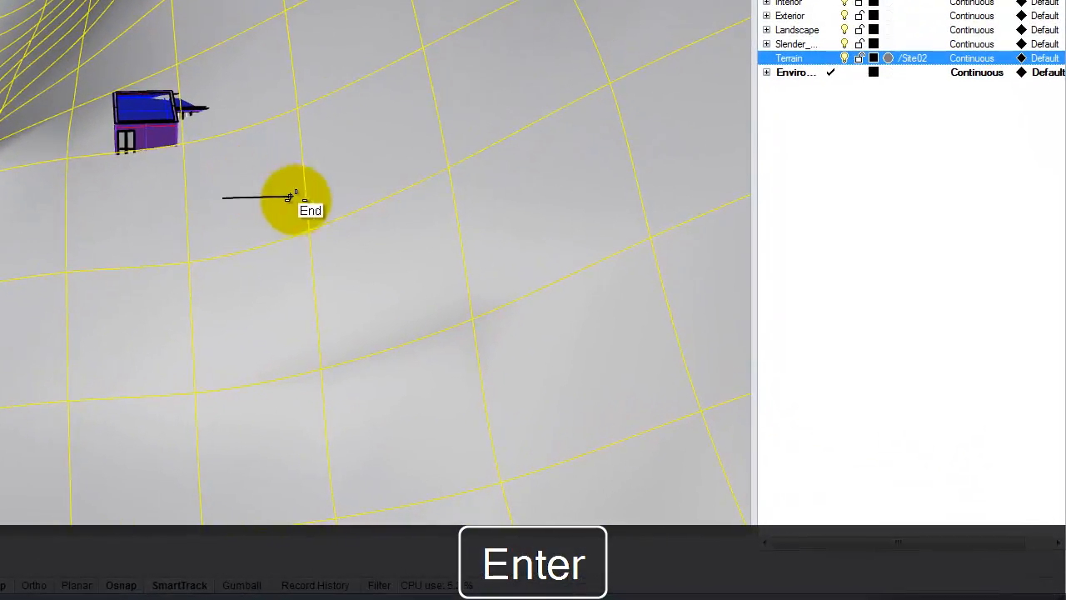
right_click_drag(405, 42, 215, 158)
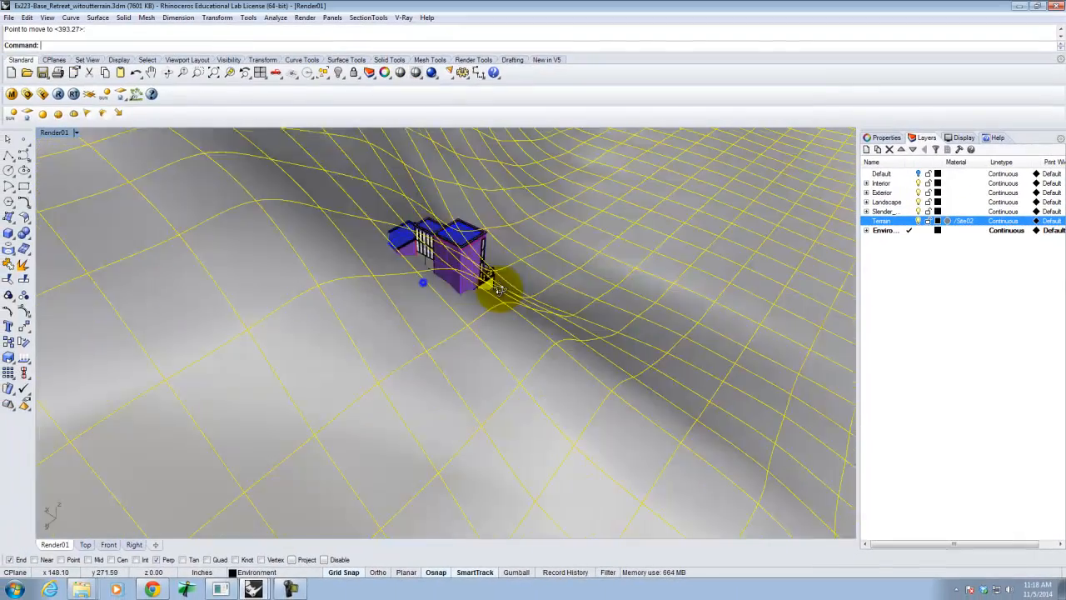
Examine up close where the terrain cuts the house's rear facade, terrace and retaining walls.
scroll(444, 249, "up", 5)
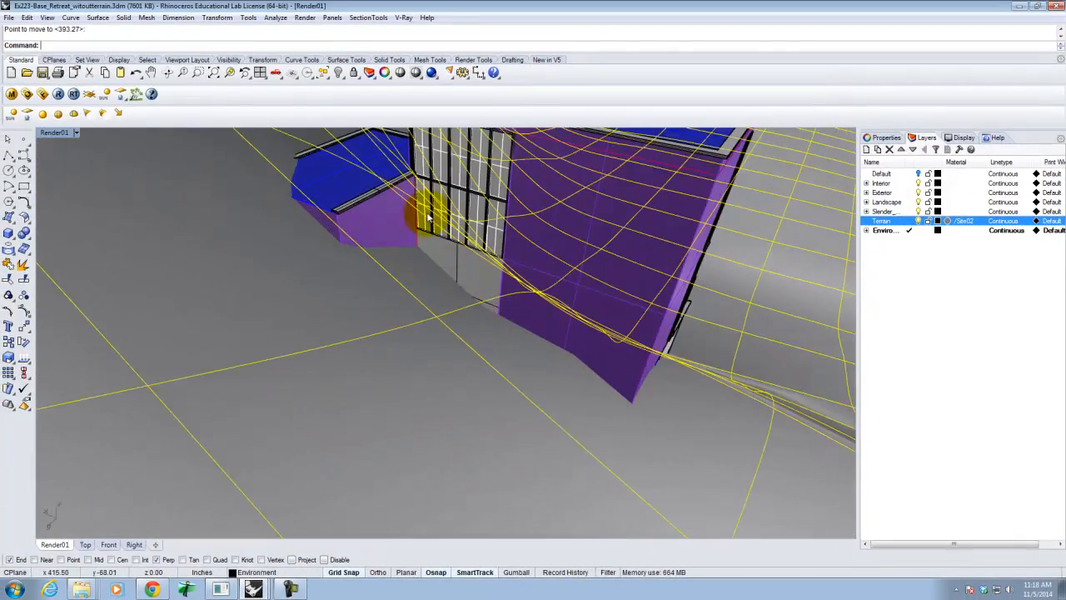
right_click_drag(321, 191, 428, 255)
scroll(523, 312, "down", 5)
right_click_drag(523, 312, 440, 269)
scroll(464, 274, "up", 10)
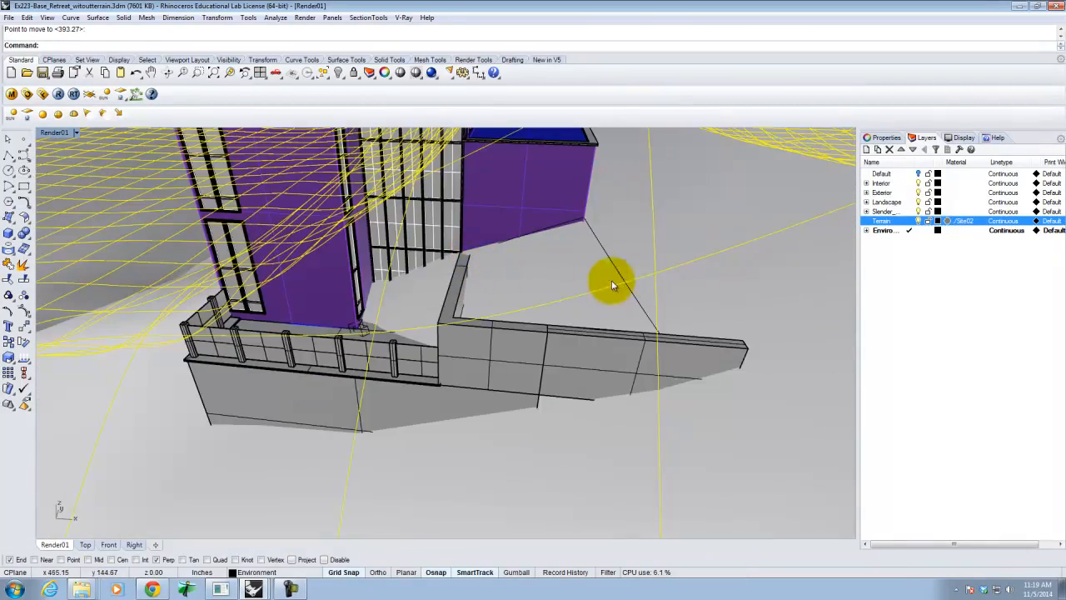
right_click_drag(612, 280, 533, 346)
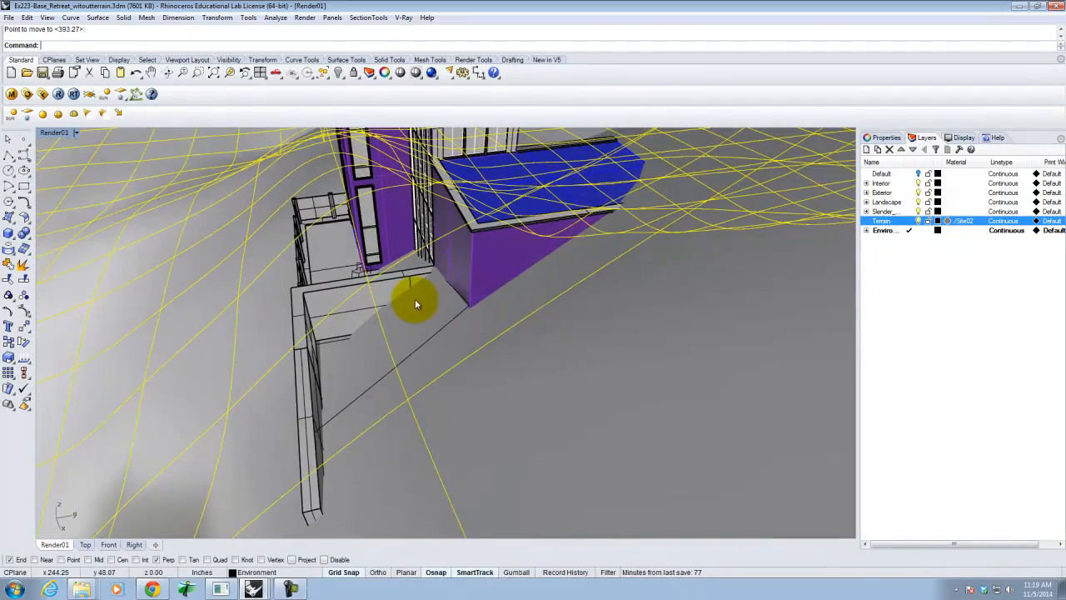
right_click_drag(535, 335, 560, 328)
Undo the recent trial moves of the terrain, back to its earlier position around the house, and deselect it.
key("ctrl+z")
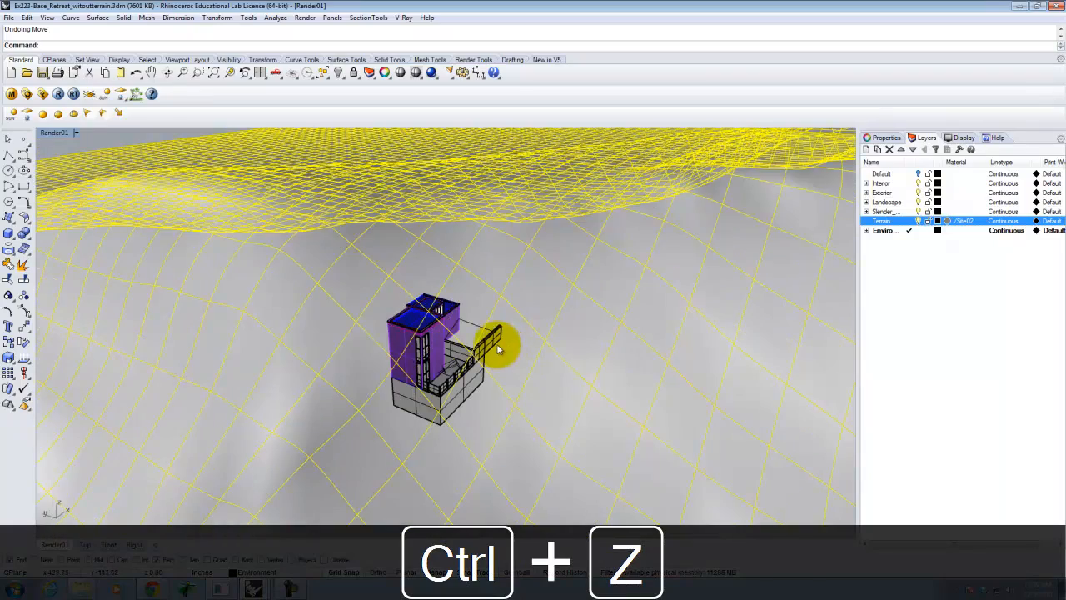
right_click_drag(143, 141, 465, 360)
key("ctrl+z")
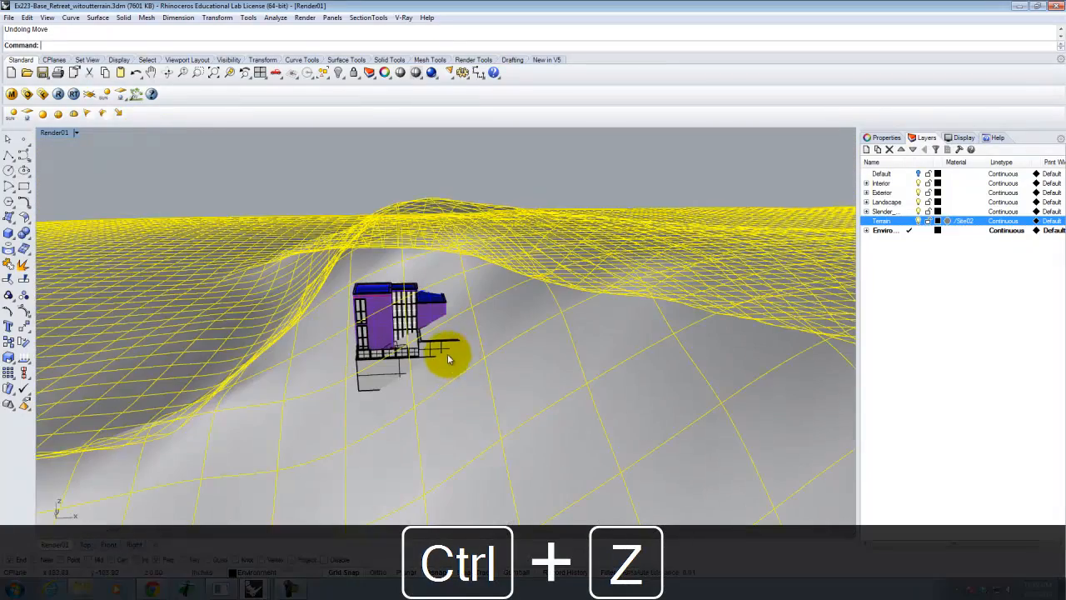
left_click(361, 179)
right_click_drag(357, 328, 500, 422)
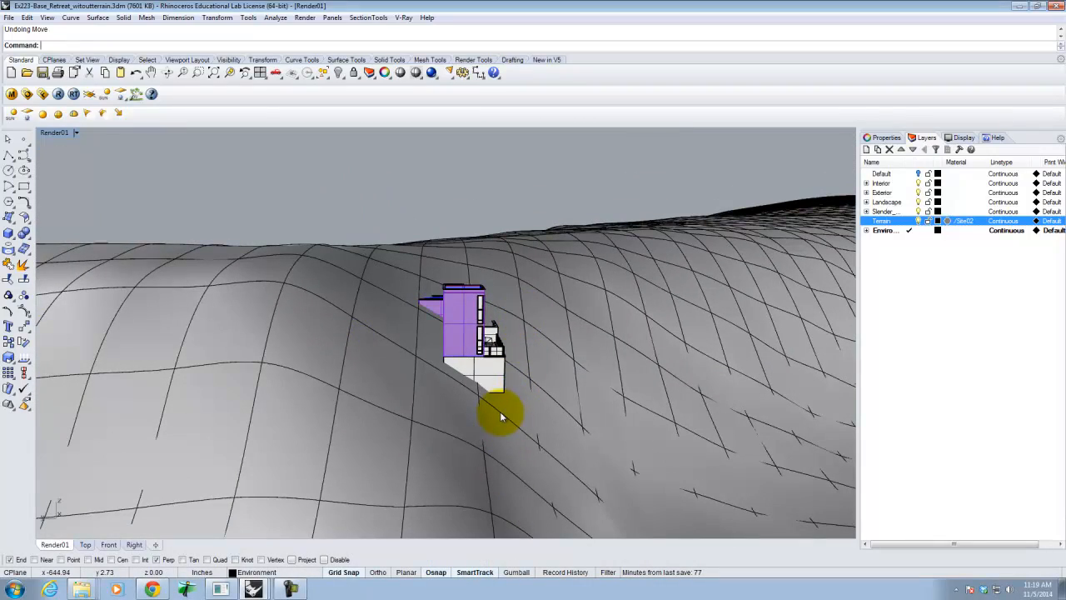
Create a new layer and make it the current layer.
right_click_drag(499, 412, 506, 358)
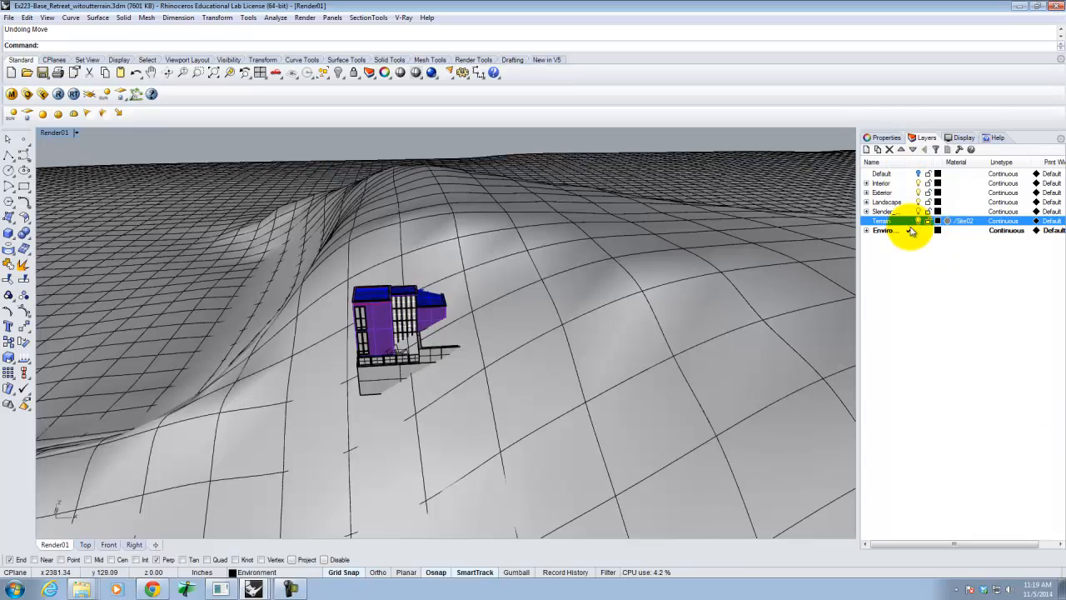
left_click(935, 272)
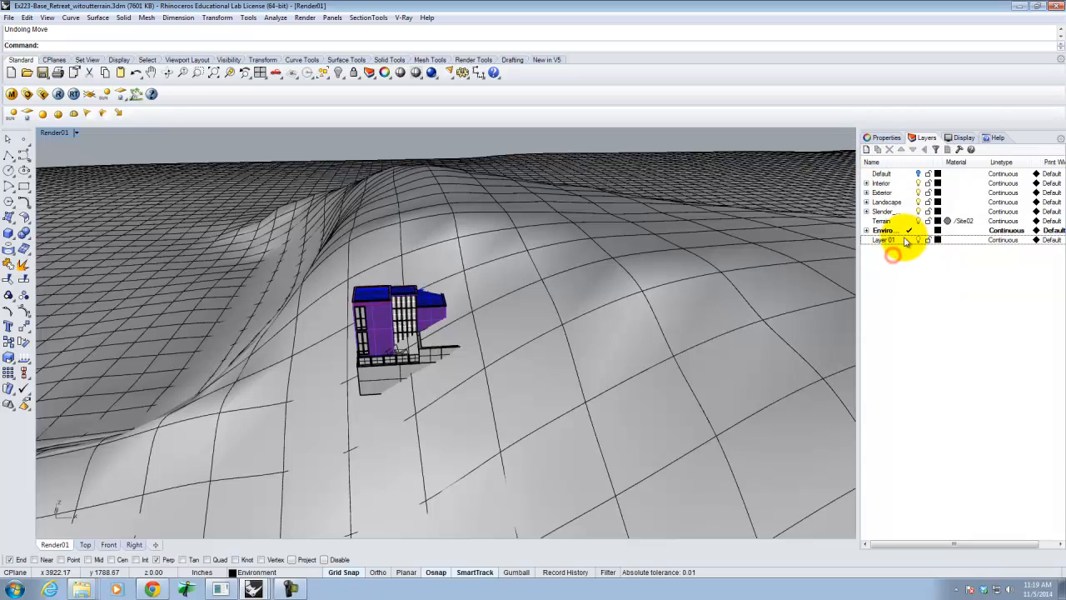
right_click_drag(329, 324, 447, 354)
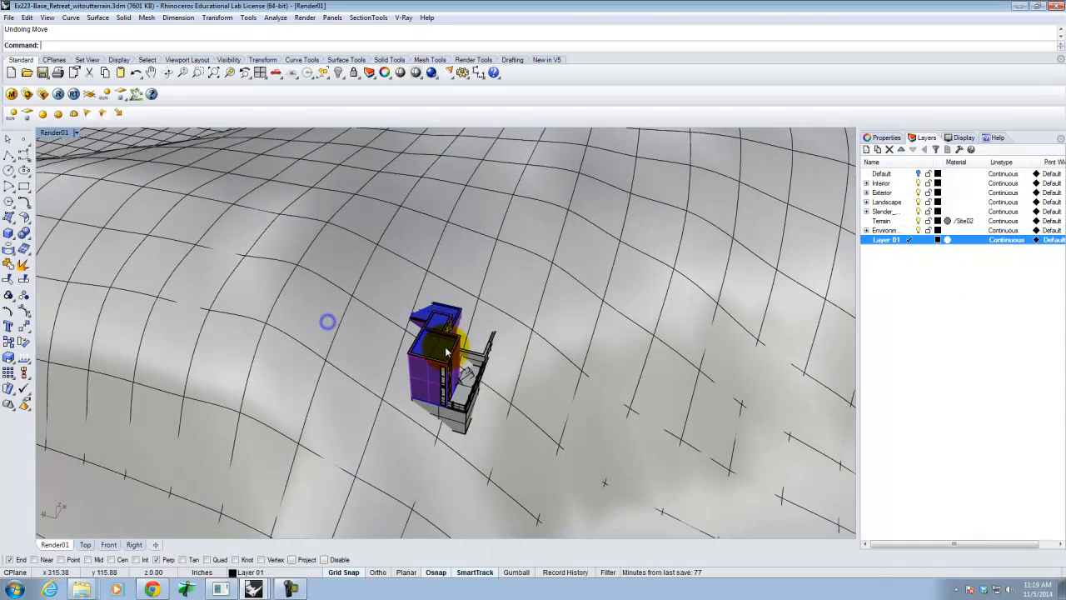
Show the Top view maximized in Wireframe display mode, framed on the house plan.
right_click_drag(467, 399, 435, 383)
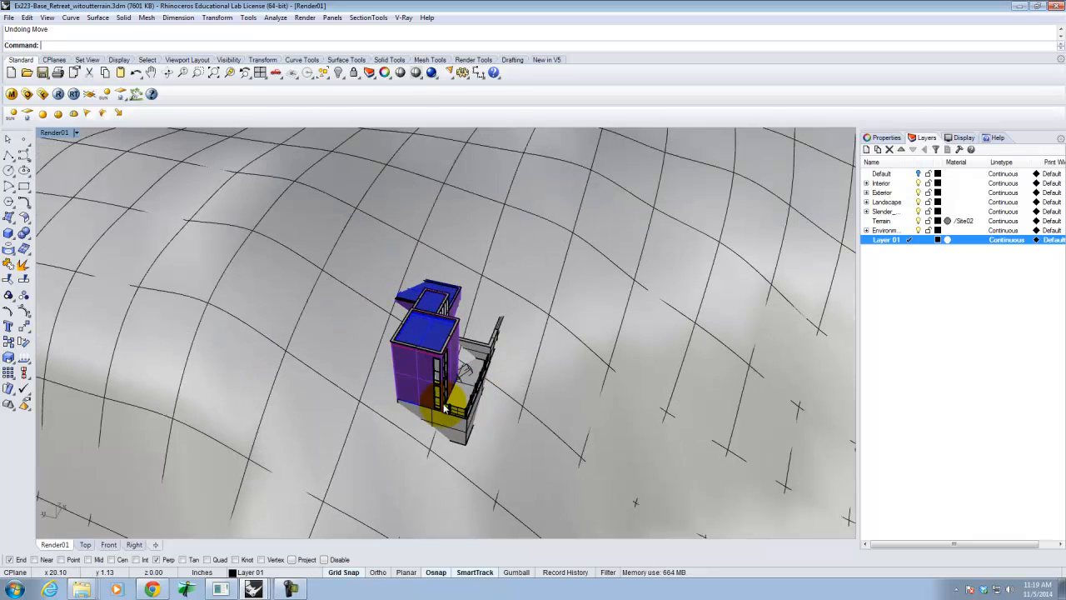
double_click(55, 133)
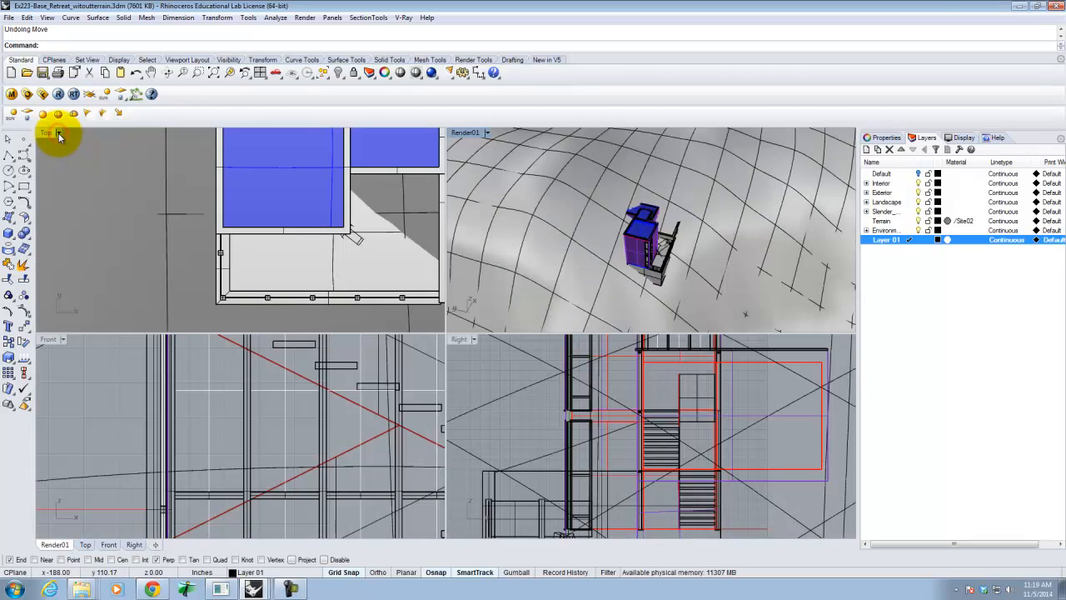
double_click(45, 134)
scroll(265, 347, "down", 15)
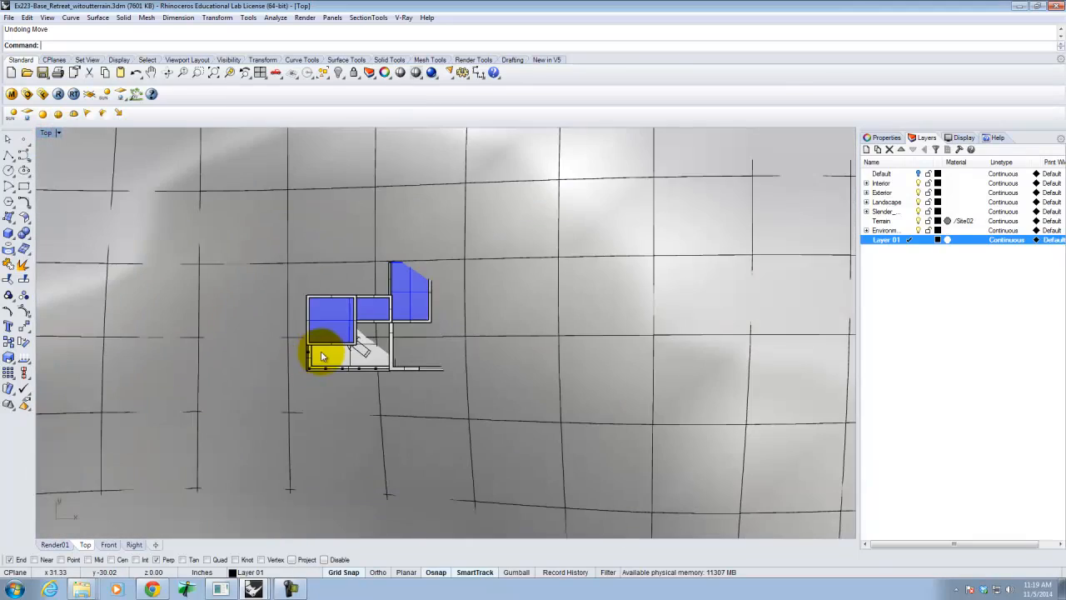
scroll(395, 332, "up", 4)
left_click(59, 134)
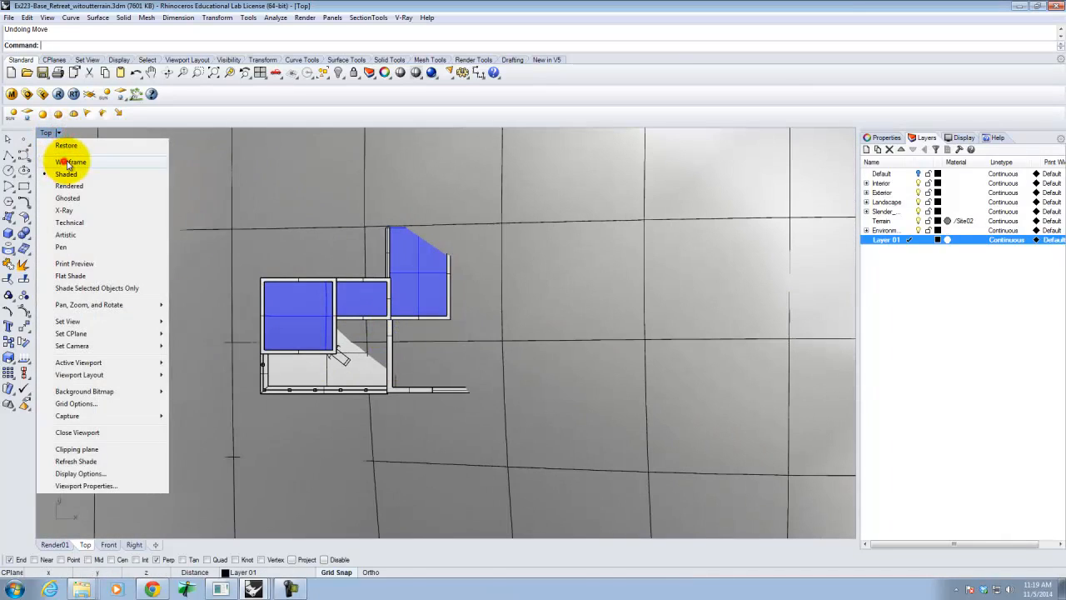
left_click(68, 162)
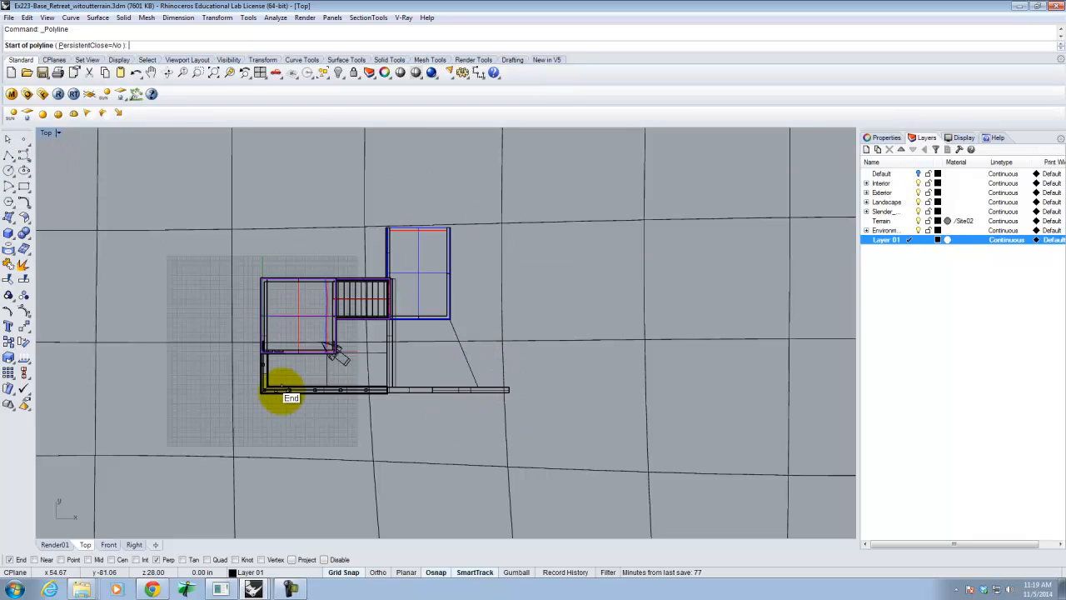
scroll(209, 301, "up", 3)
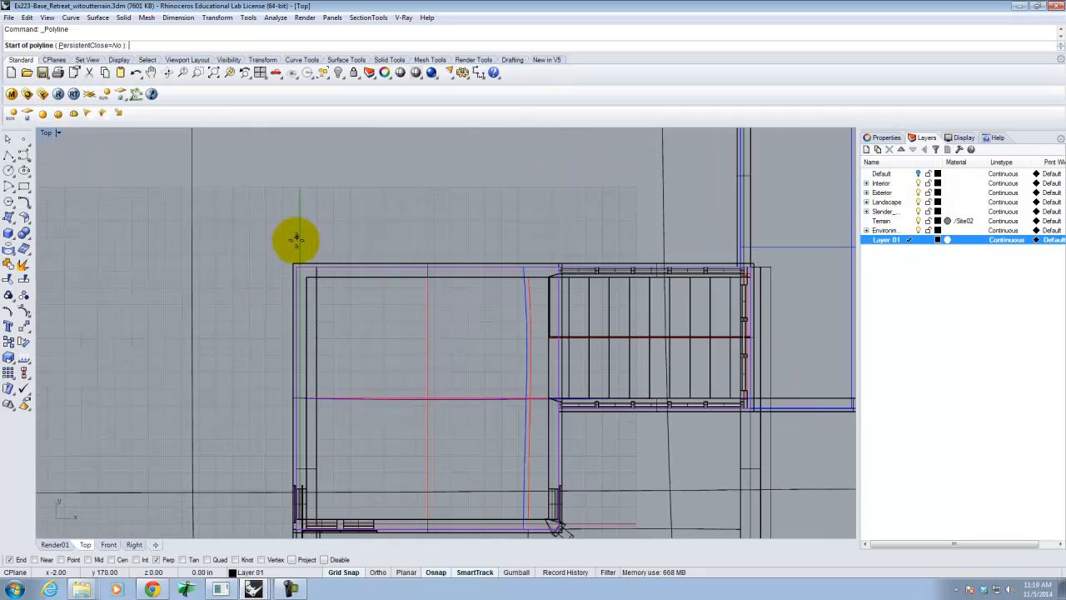
left_click(291, 264)
scroll(219, 299, "down", 3)
scroll(512, 233, "up", 2)
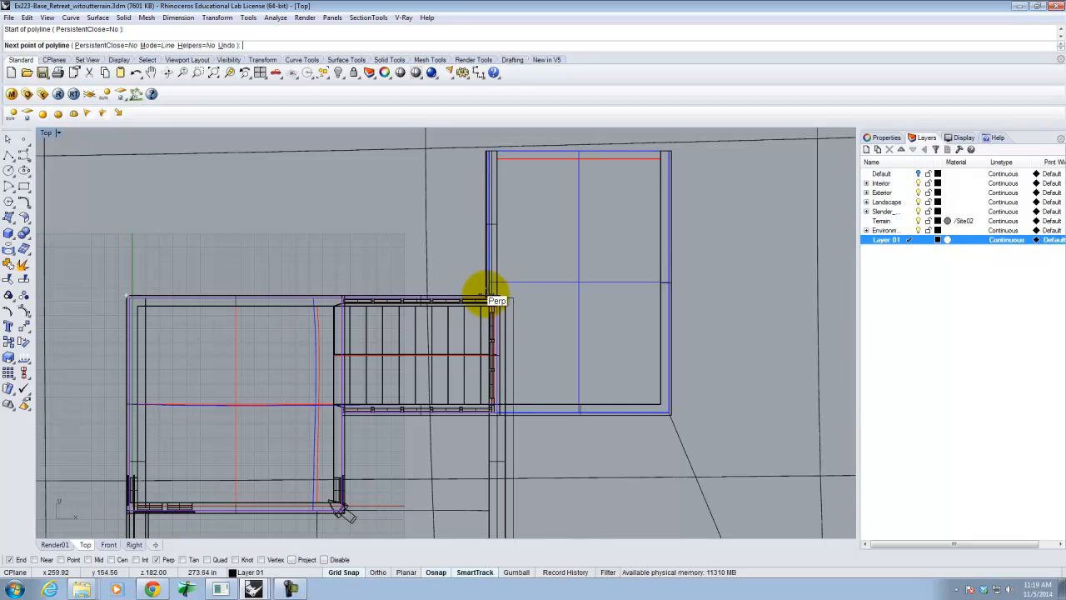
left_click(487, 148)
left_click(671, 151)
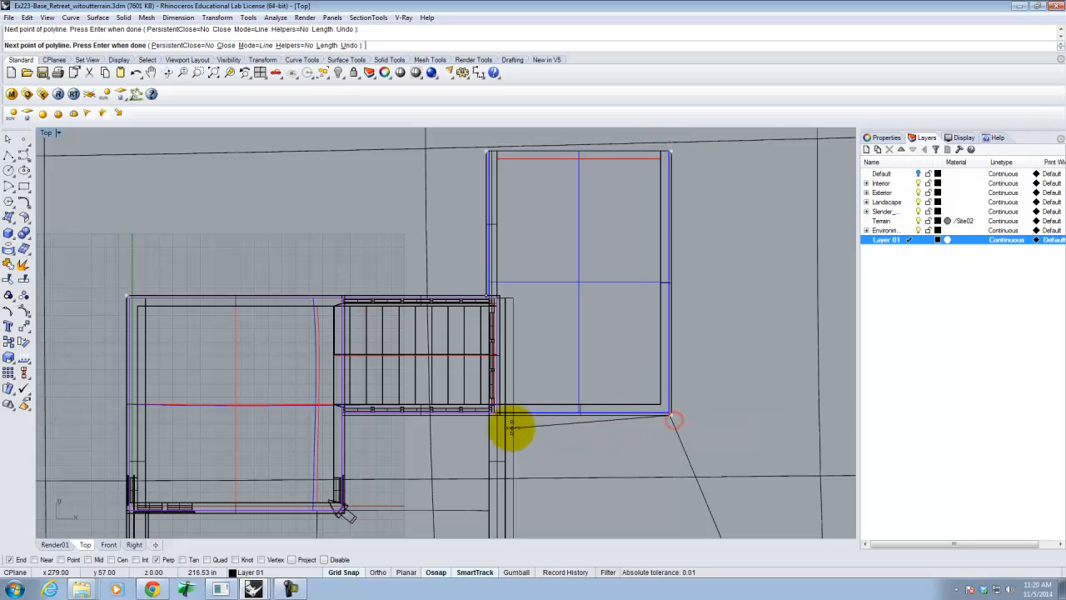
right_click_drag(499, 414, 525, 292)
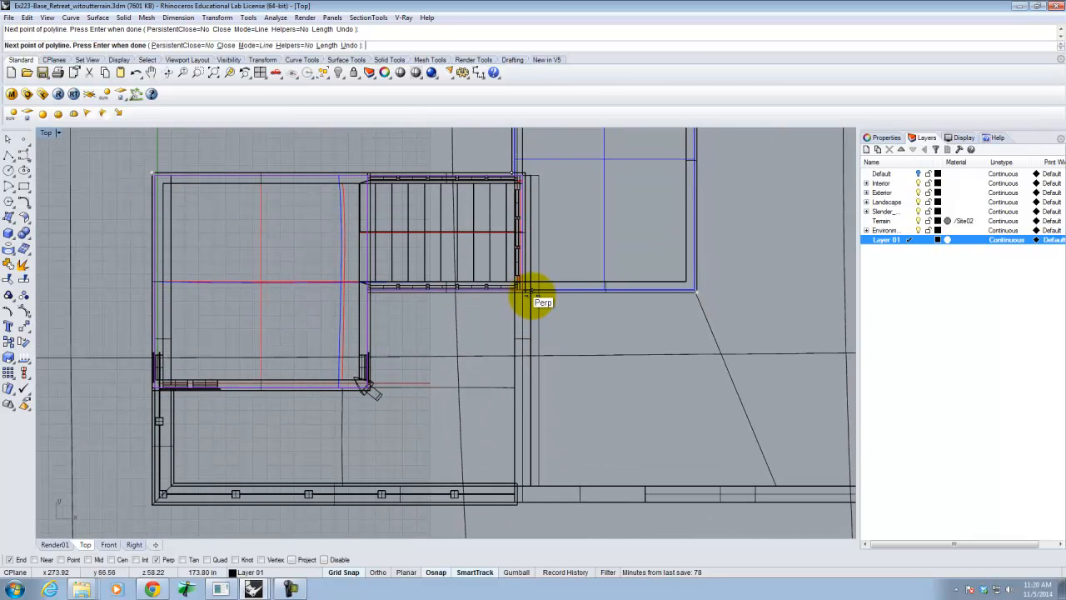
key("Escape")
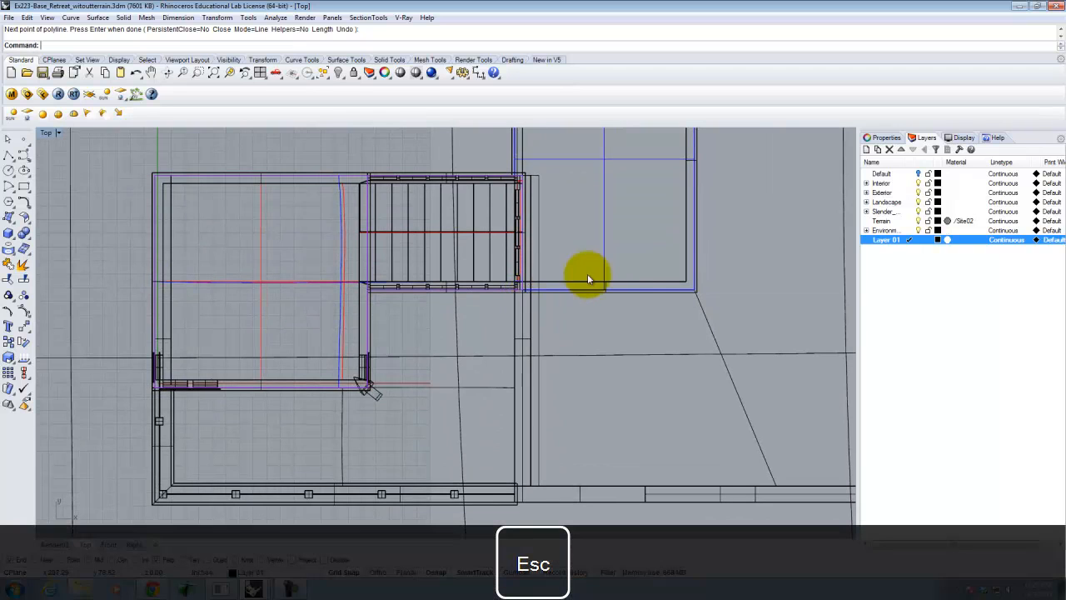
Start a polyline at the main block's upper outer corner and trace past the stairs and around the projecting wing to its lower outer corner.
scroll(160, 187, "up", 3)
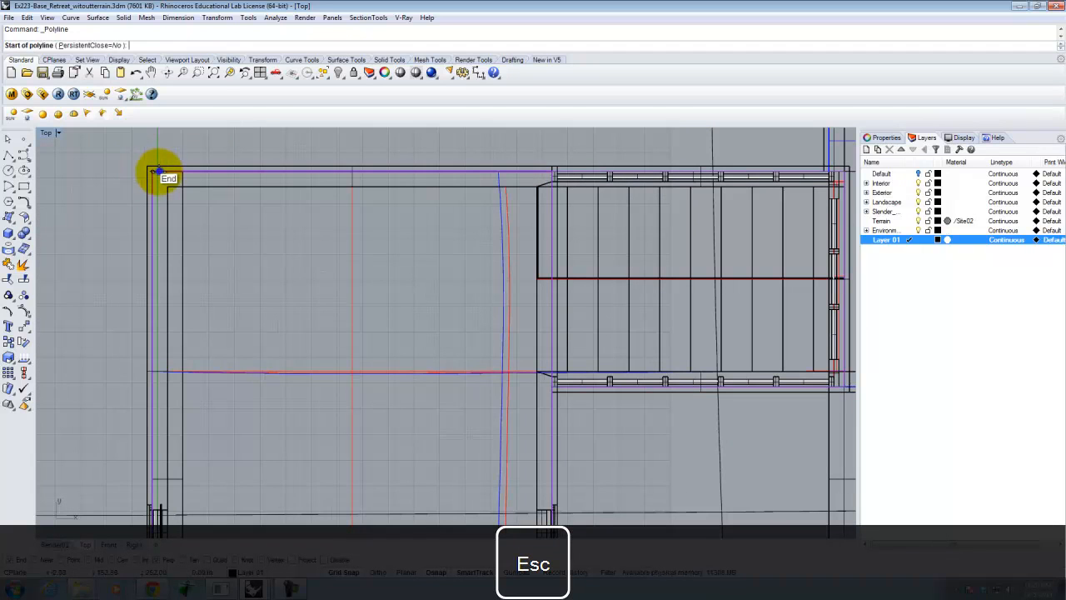
scroll(116, 244, "down", 8)
scroll(464, 210, "up", 10)
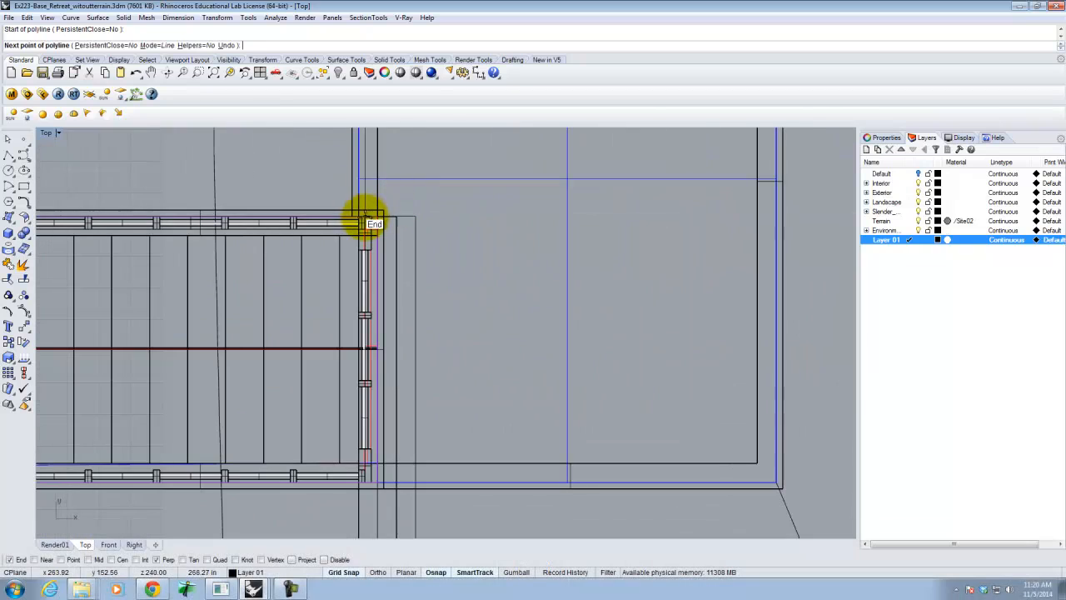
left_click(364, 217)
scroll(364, 223, "down", 5)
scroll(369, 198, "up", 8)
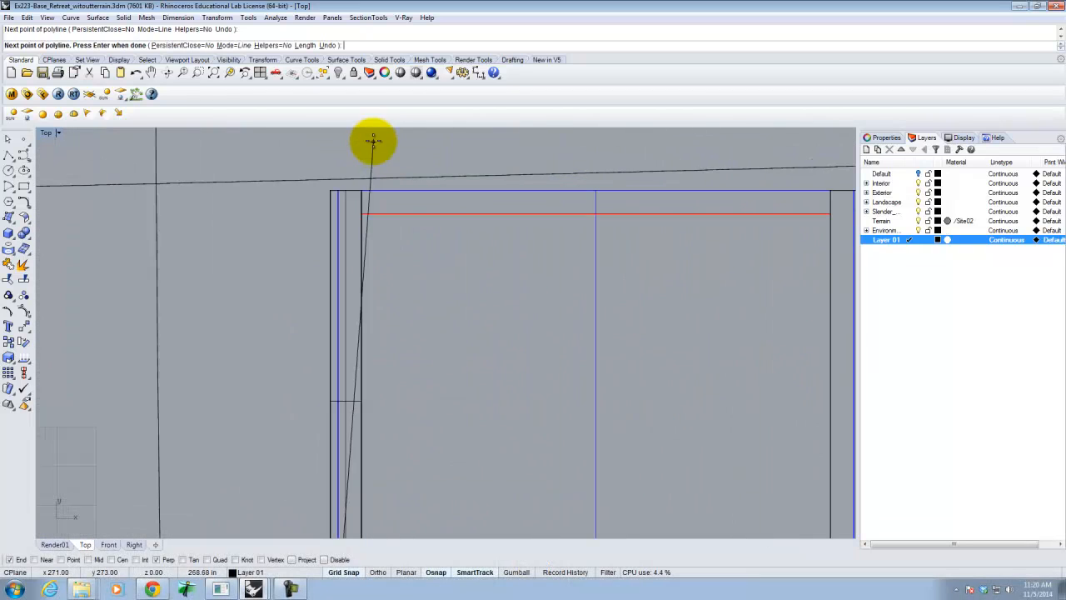
scroll(343, 193, "down", 5)
scroll(459, 172, "up", 6)
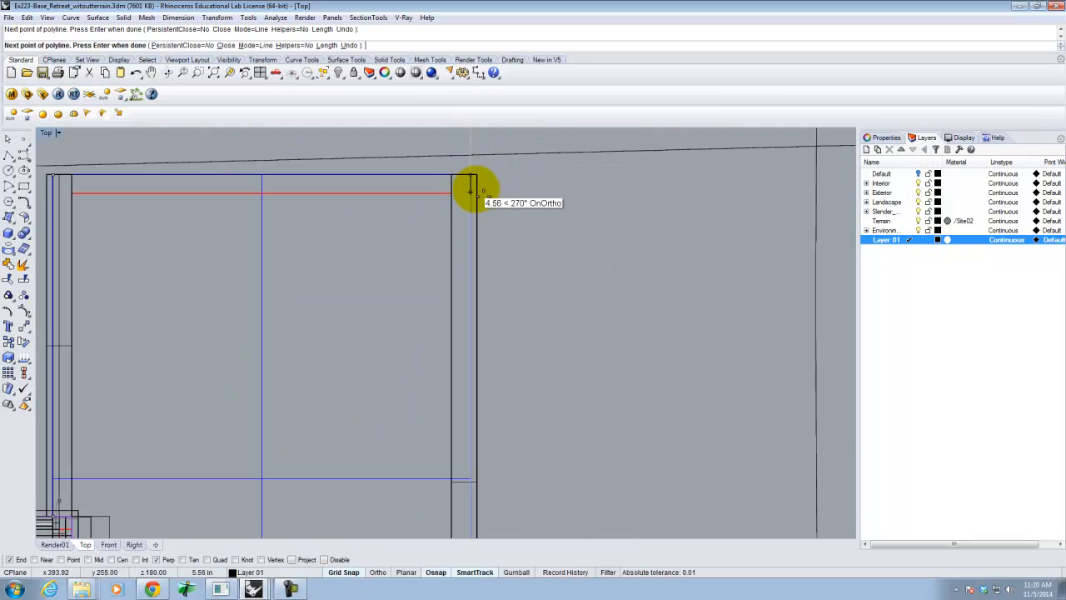
scroll(478, 178, "down", 9)
scroll(480, 408, "up", 6)
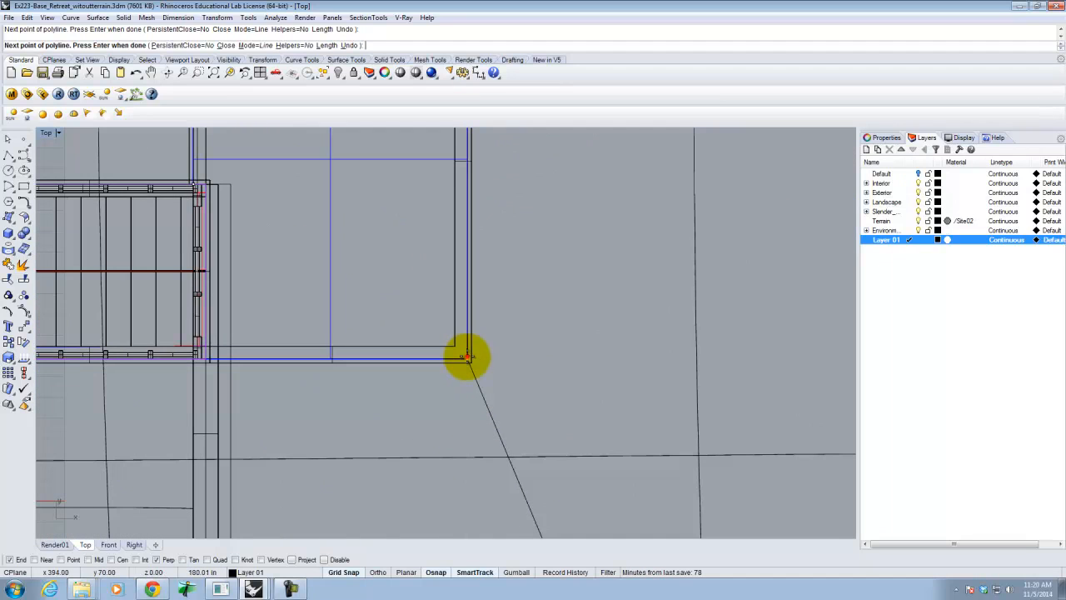
Continue the polyline along the wing's lower edge and around the terrace's outer corners, closing it at the main block's starting corner.
scroll(524, 274, "down", 4)
scroll(424, 298, "up", 4)
scroll(424, 297, "up", 3)
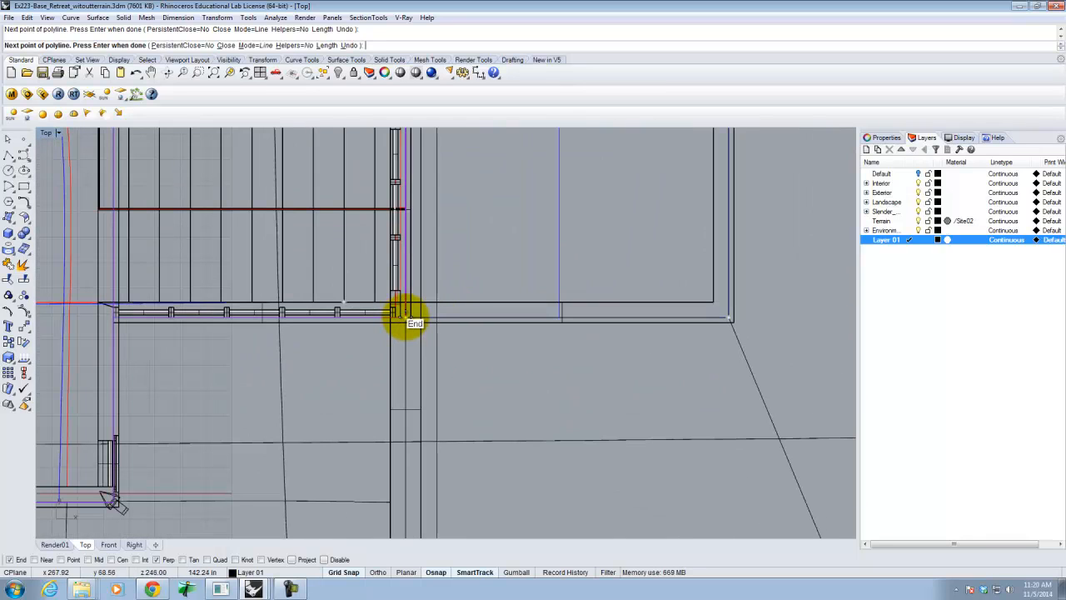
scroll(405, 315, "down", 3)
scroll(418, 398, "up", 4)
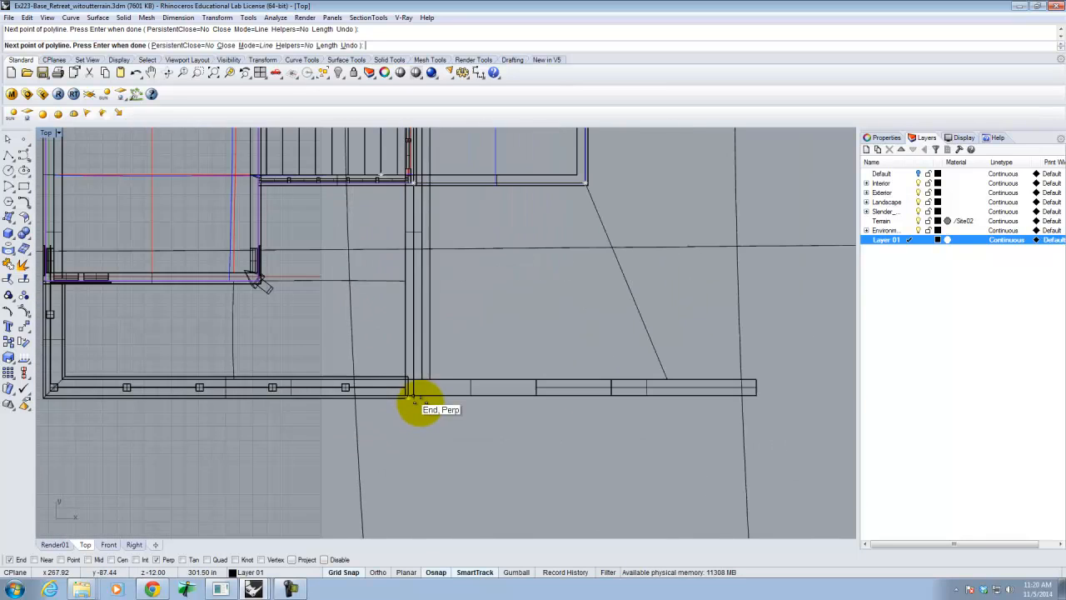
scroll(583, 383, "down", 4)
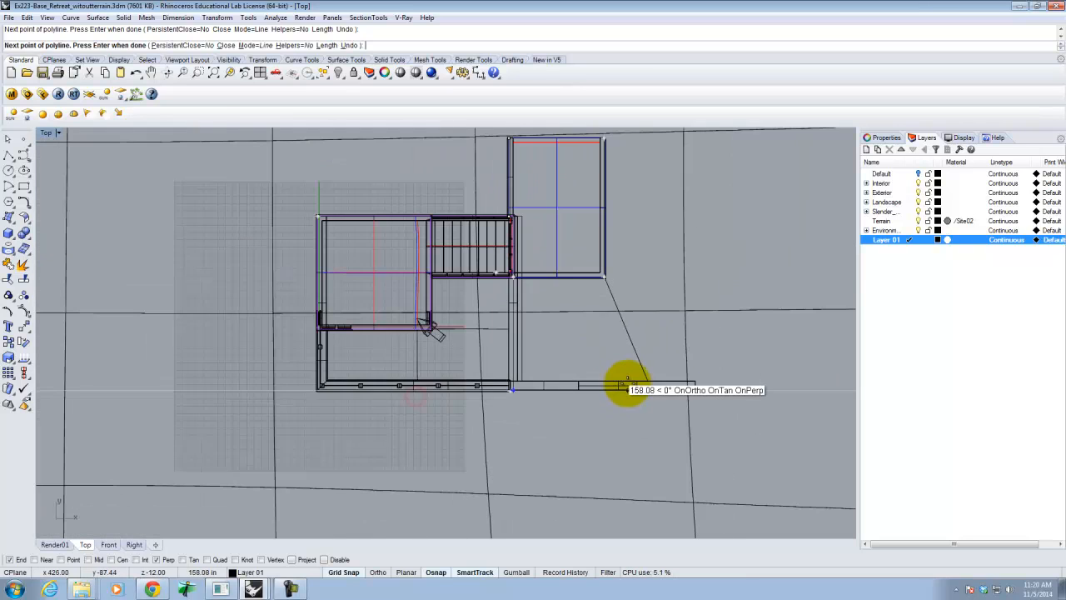
scroll(316, 376, "up", 5)
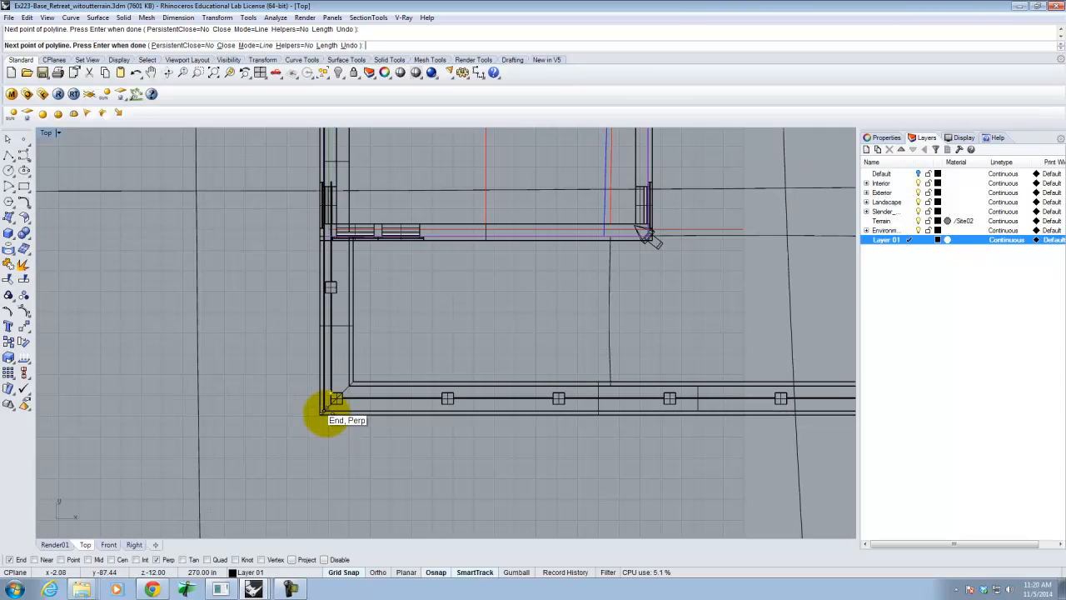
left_click(329, 416)
scroll(378, 358, "down", 3)
scroll(360, 181, "up", 3)
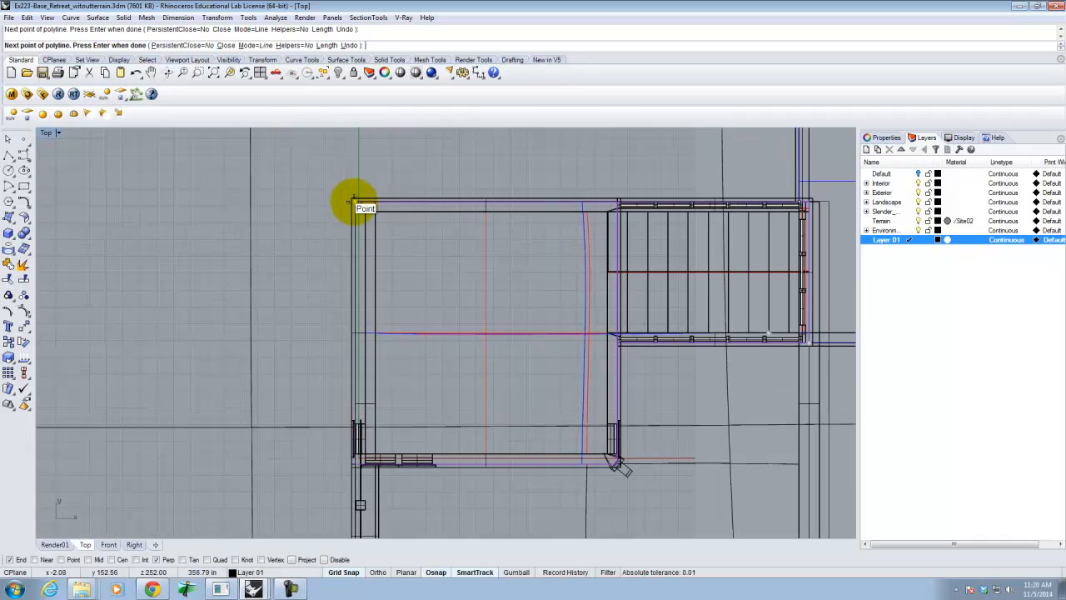
left_click(353, 205)
scroll(361, 302, "down", 3)
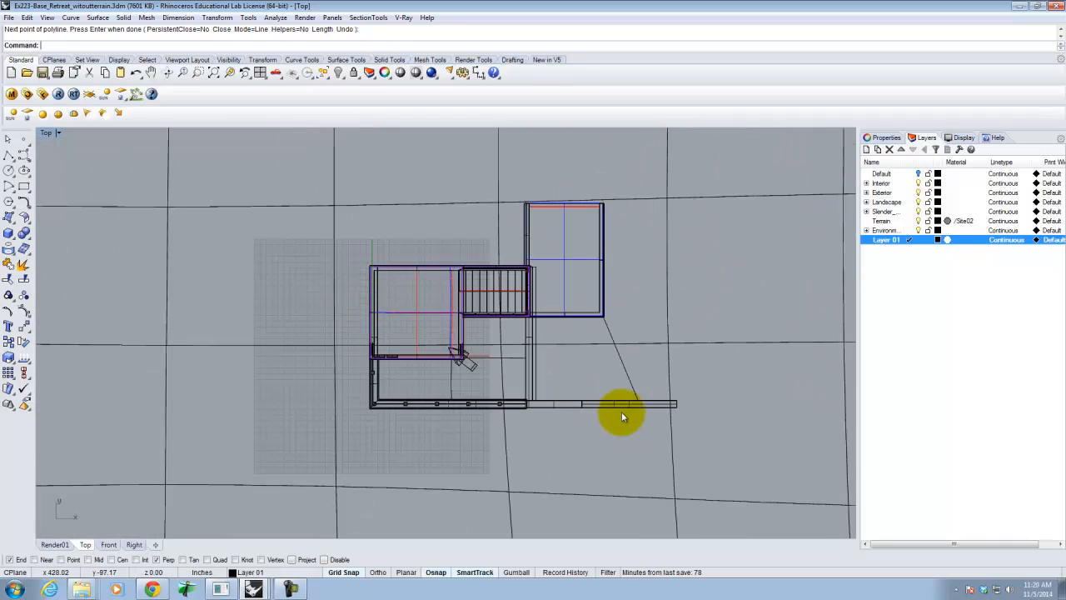
Draw a second polyline around the yard between the wing's lower edge, the slanted line, the long retaining wall and the side wall.
scroll(626, 419, "up", 3)
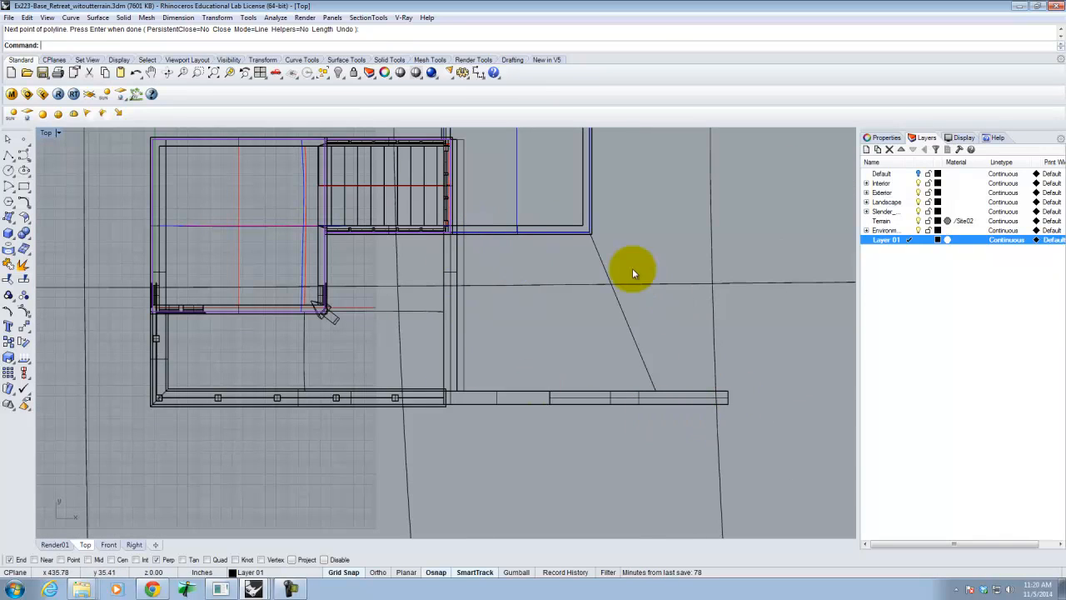
scroll(590, 234, "up", 10)
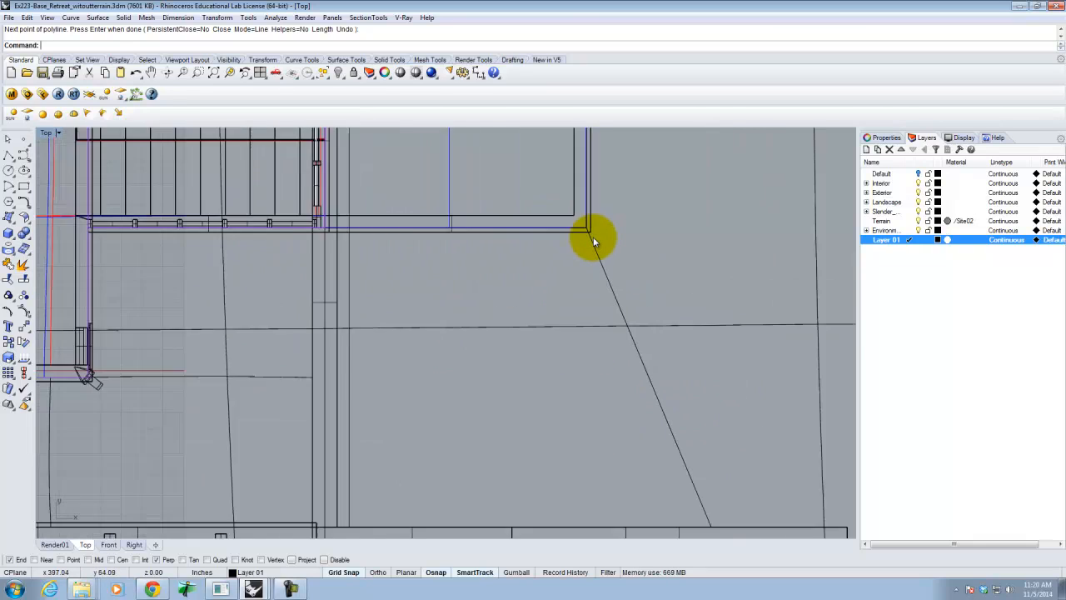
right_click(587, 221)
left_click(586, 221)
scroll(567, 208, "down", 5)
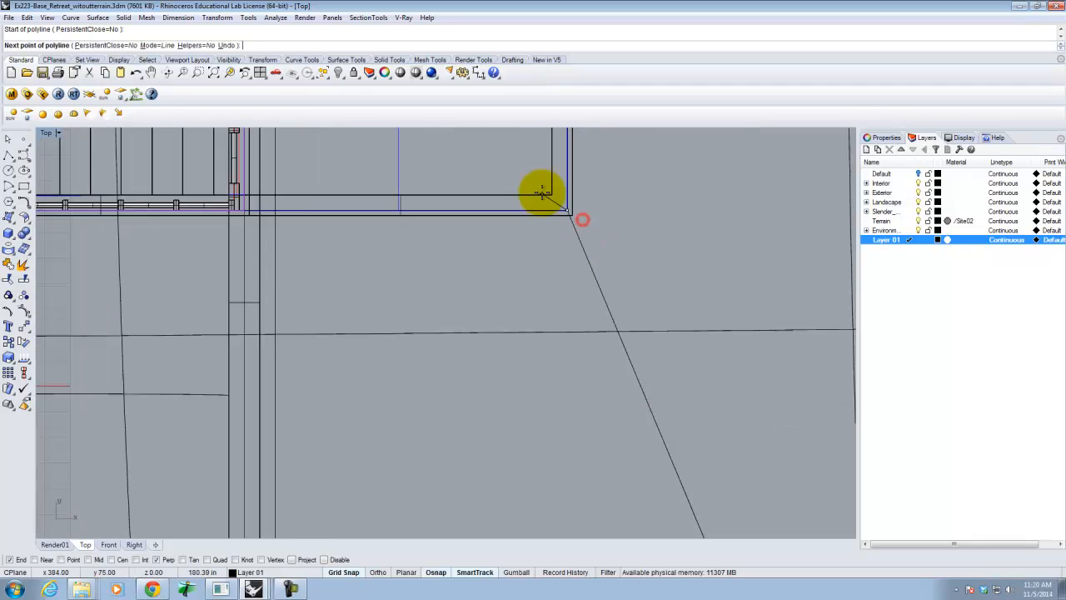
scroll(662, 466, "up", 5)
left_click(650, 429)
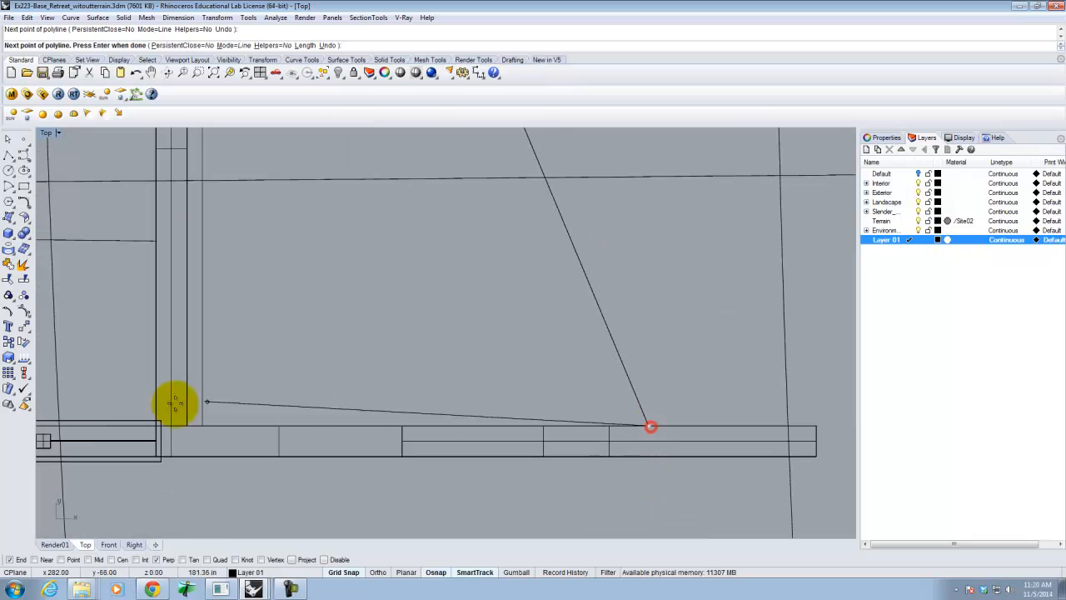
left_click(196, 426)
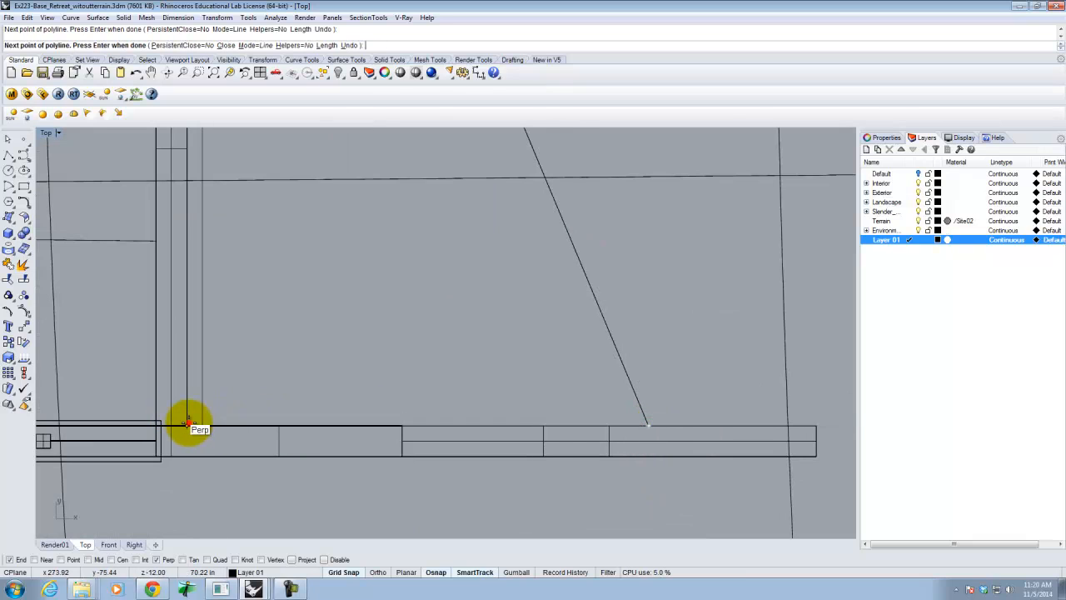
scroll(317, 459, "down", 3)
scroll(280, 258, "up", 5)
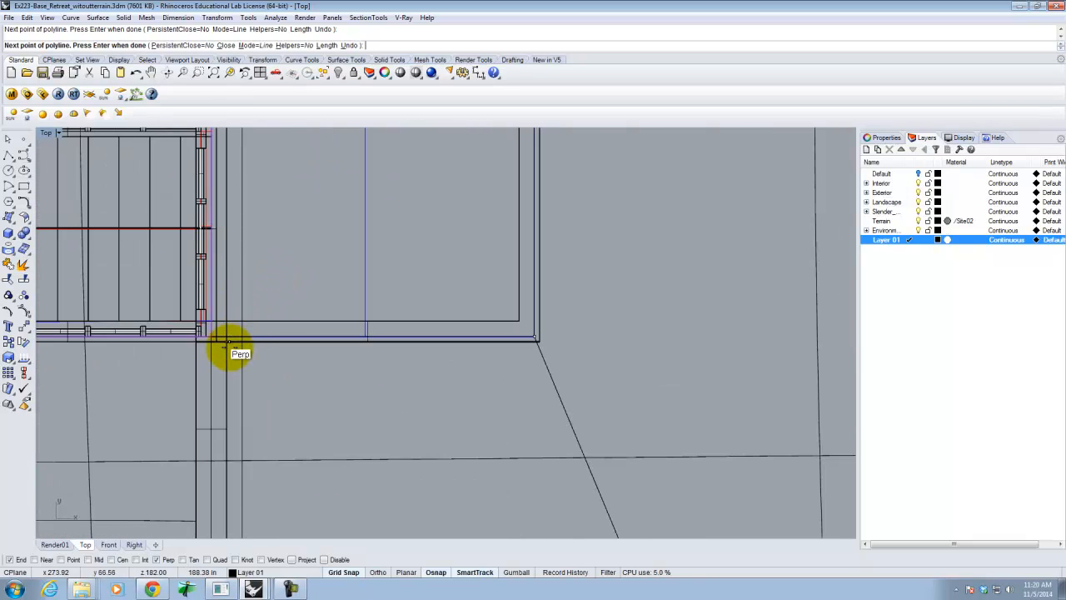
left_click(227, 336)
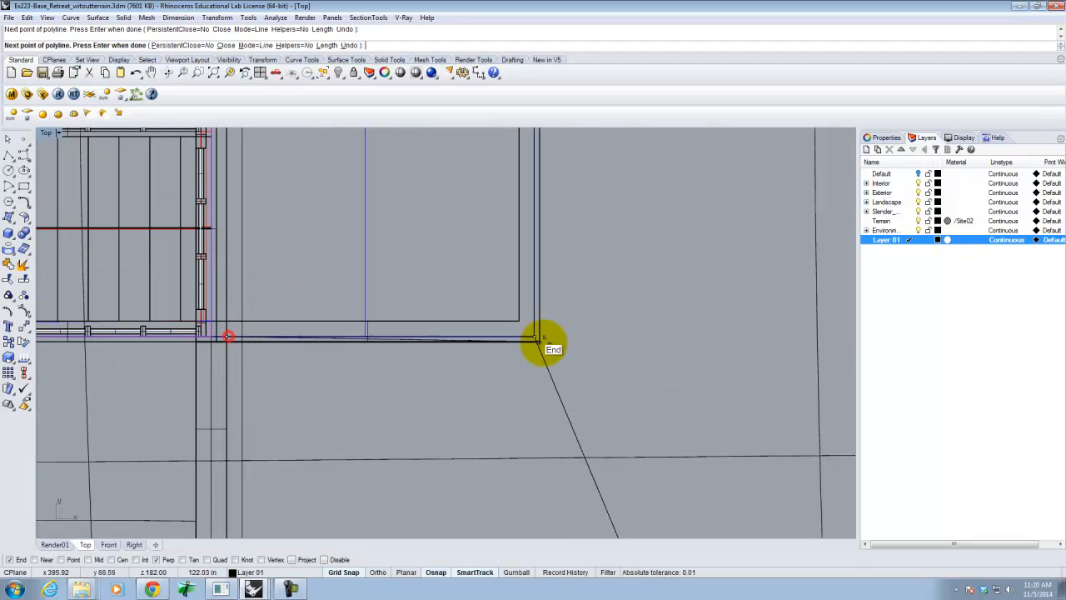
key("Return")
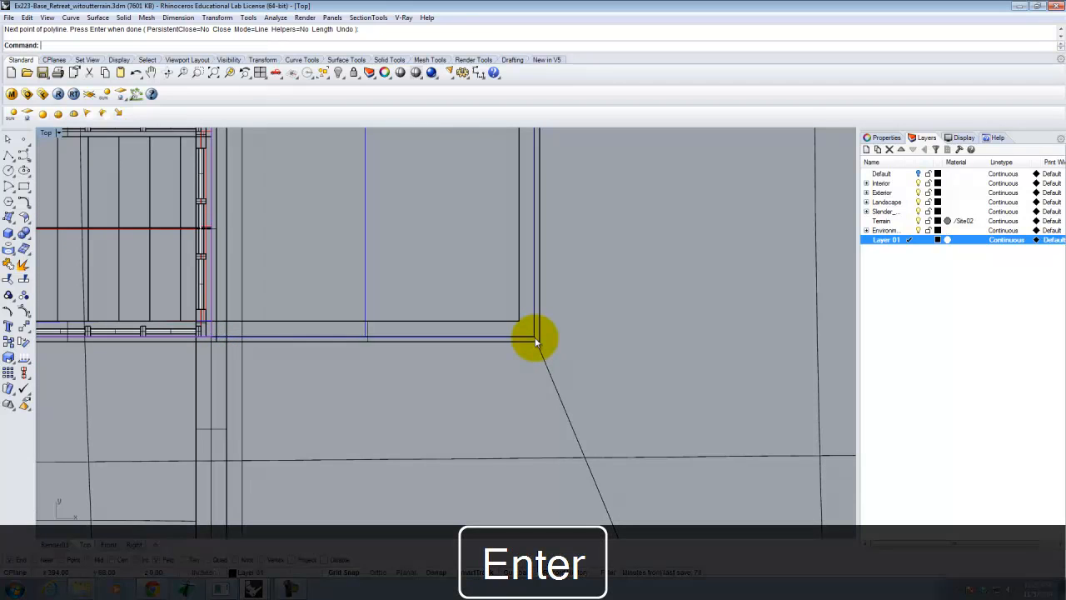
Select the yard outline curve together with the house footprint polyline.
scroll(625, 292, "down", 3)
left_click(595, 353)
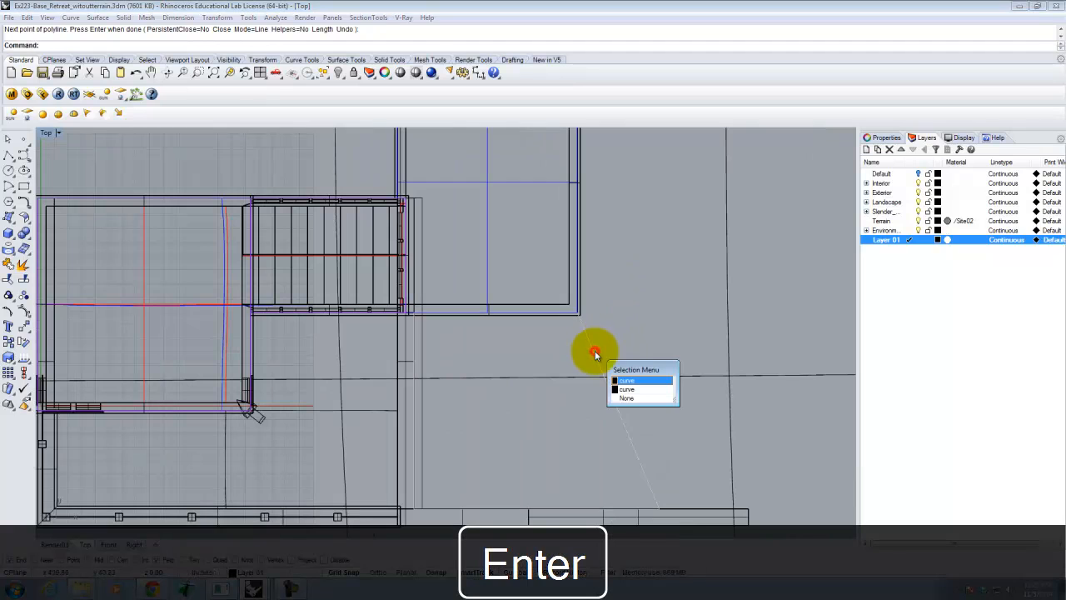
left_click(625, 380)
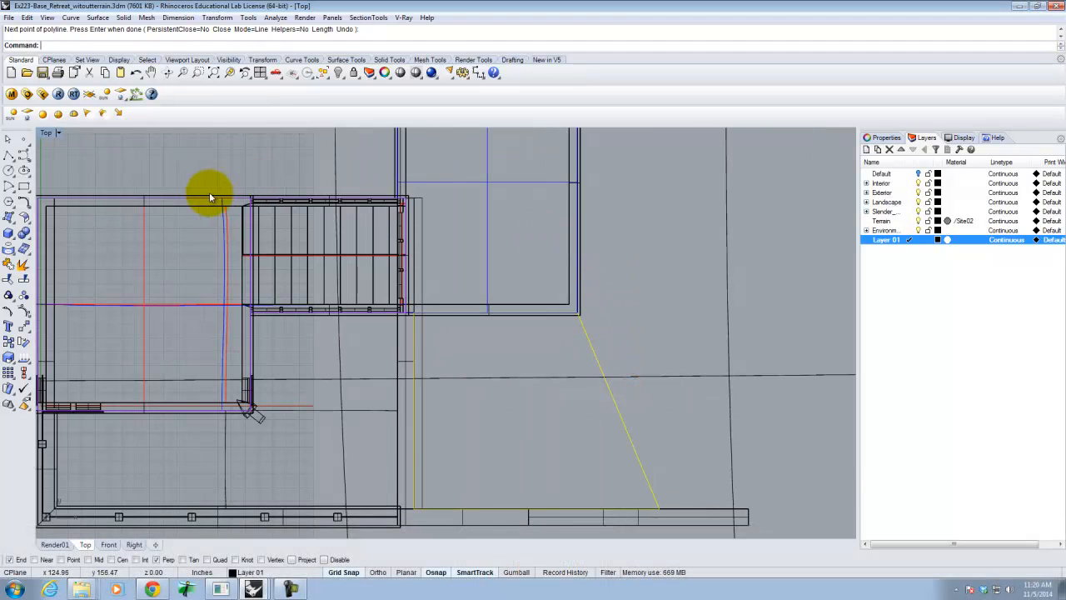
left_click(209, 203)
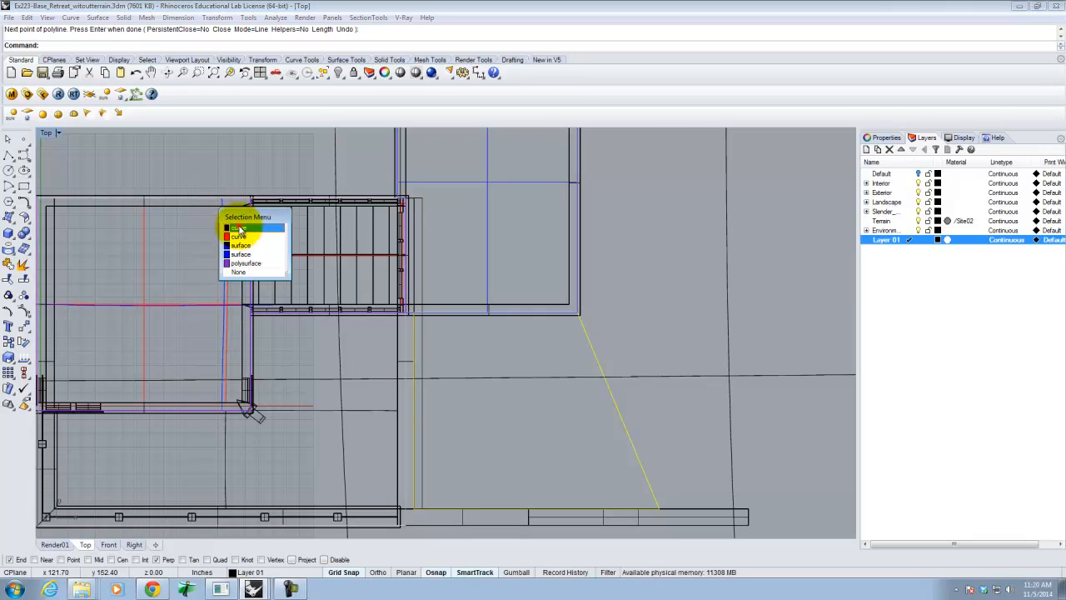
left_click(237, 225)
Return to the four-viewport layout, viewing the selected outlines in perspective and the surrounding terrain in the Top view.
scroll(653, 330, "down", 2)
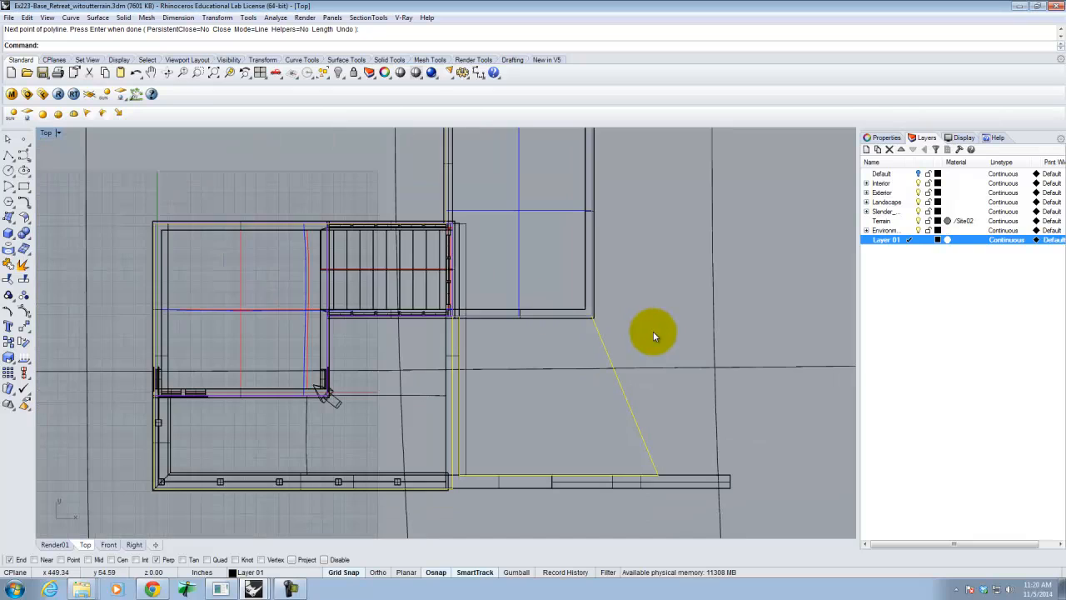
double_click(47, 134)
right_click_drag(536, 247, 620, 167)
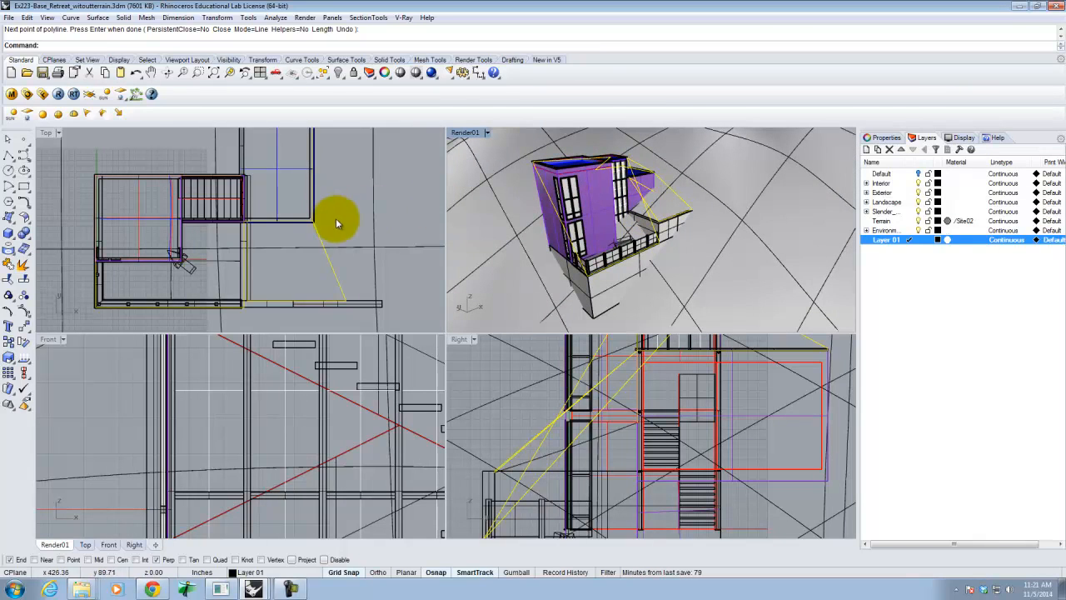
scroll(333, 214, "down", 10)
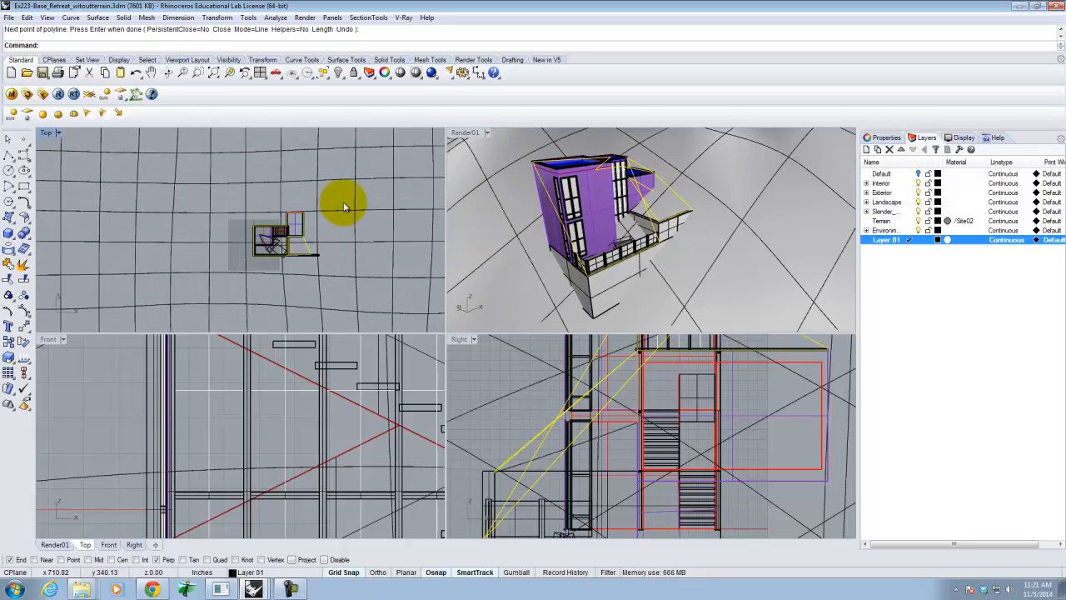
Project the selected house and yard outlines onto the terrain.
scroll(341, 212, "down", 1)
scroll(392, 202, "down", 3)
scroll(391, 205, "up", 4)
scroll(358, 189, "up", 4)
scroll(358, 189, "down", 3)
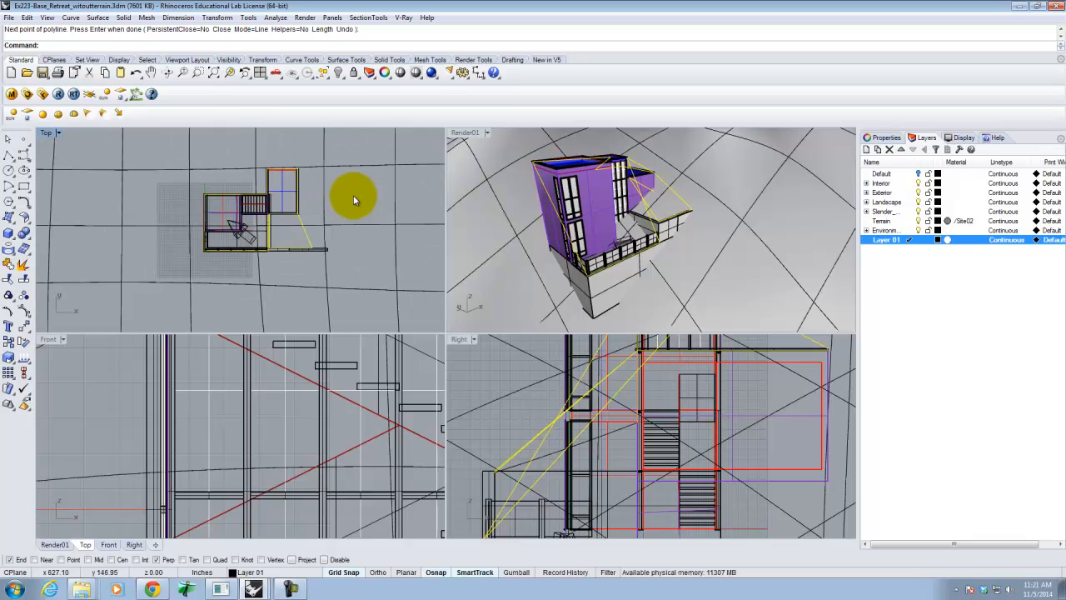
key("Return")
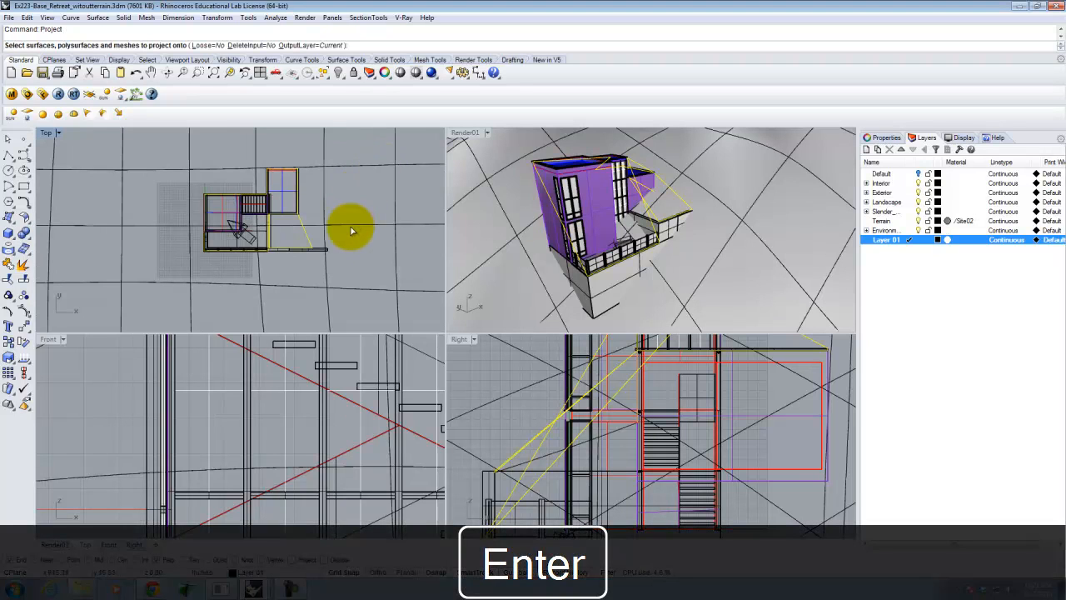
left_click(378, 224)
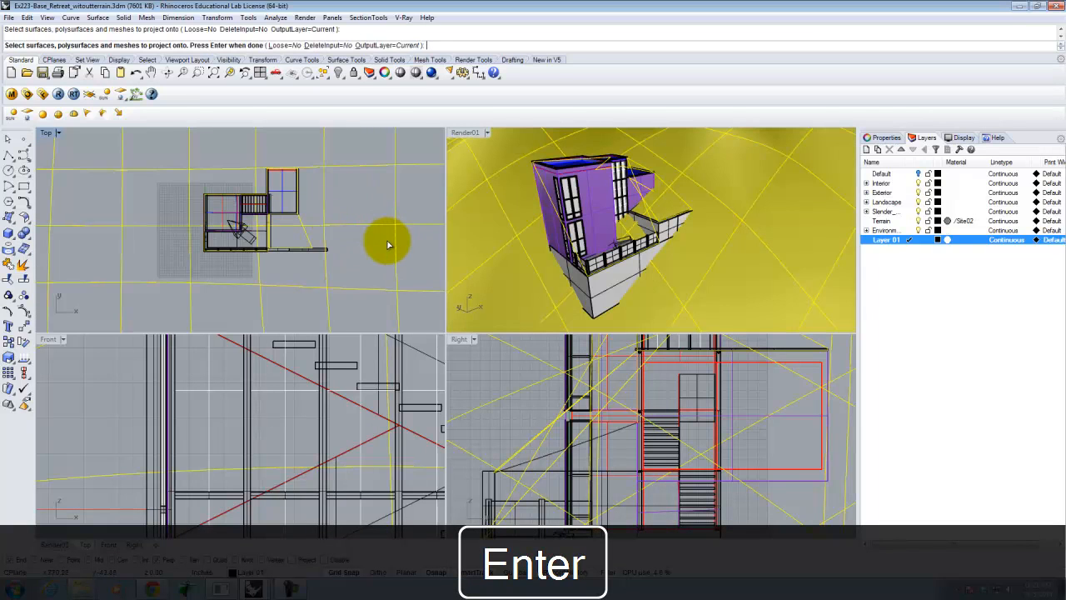
key("Return")
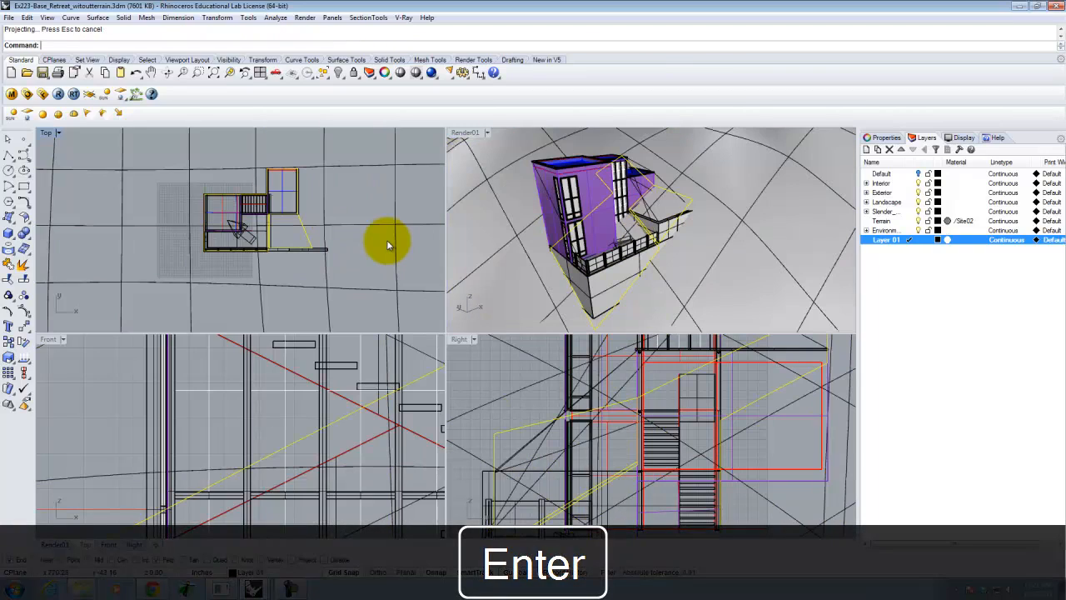
Hide the Interior, Exterior, Landscape and Slender layers, leaving the Terrain and Environment layers on.
right_click_drag(721, 257, 691, 266)
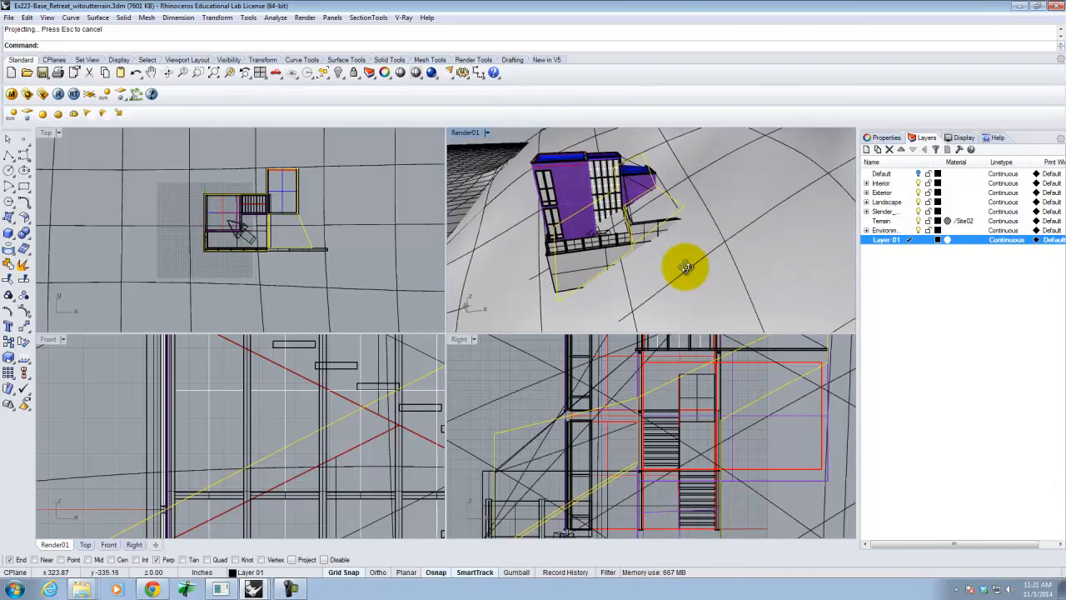
left_click(918, 184)
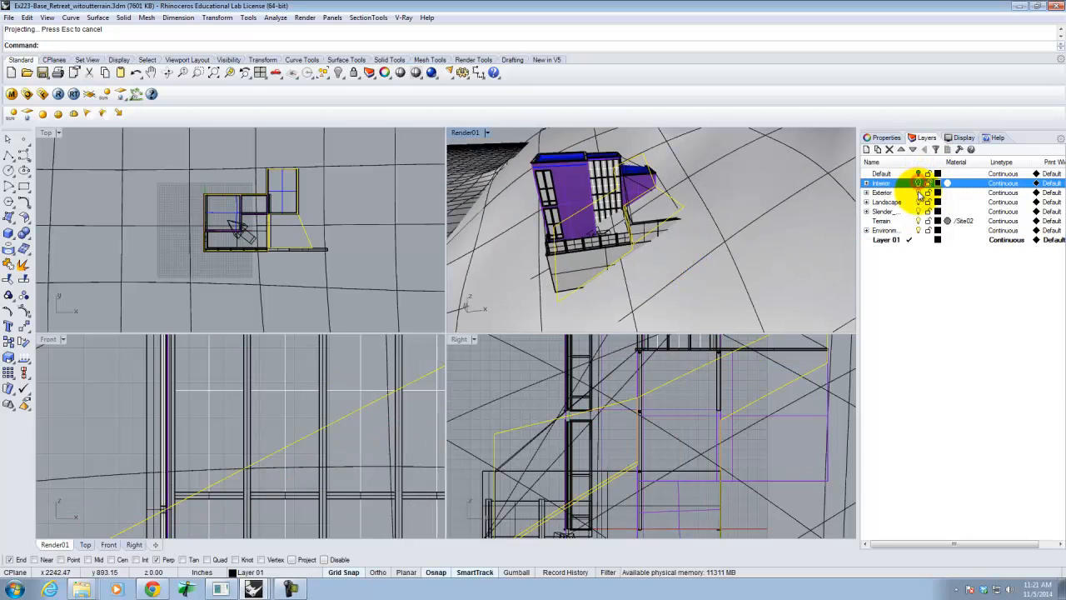
left_click(919, 194)
left_click(918, 202)
left_click(918, 212)
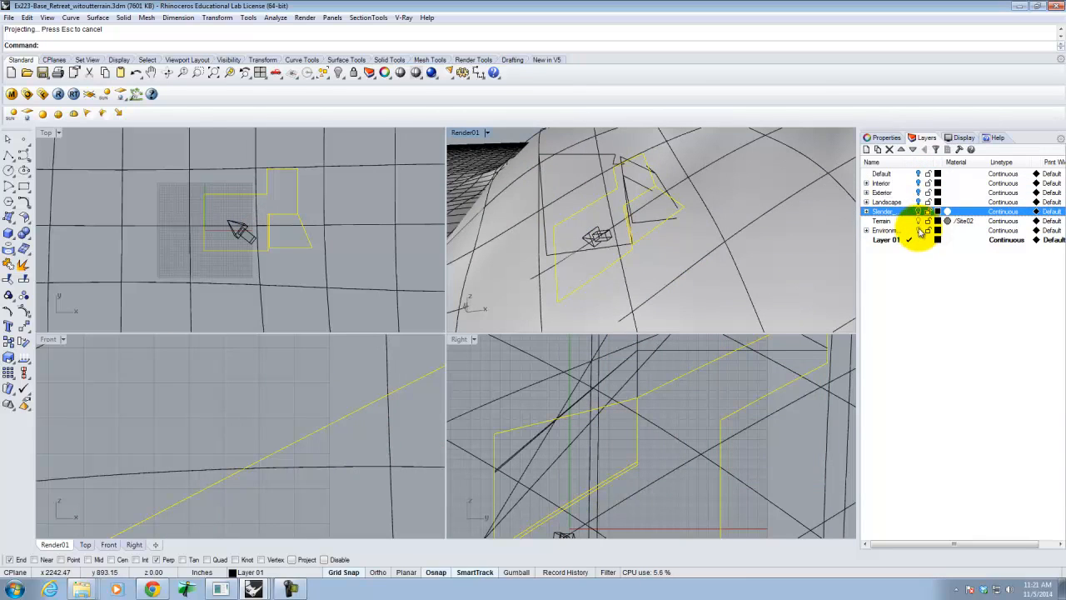
left_click(919, 231)
left_click(919, 231)
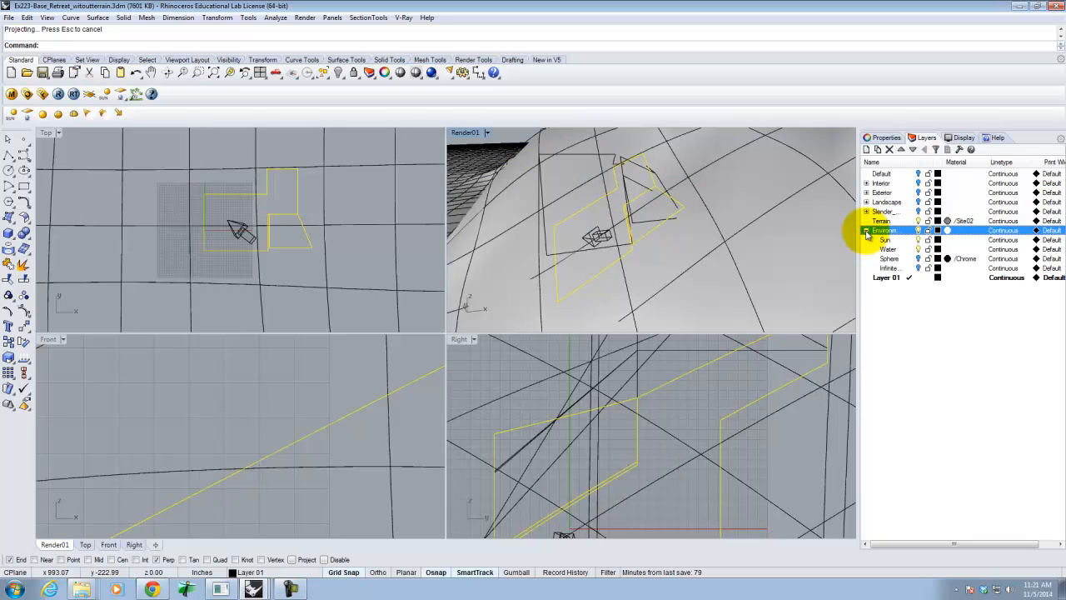
Try to split the terrain block instance.
right_click_drag(638, 204, 607, 114)
left_click(593, 146)
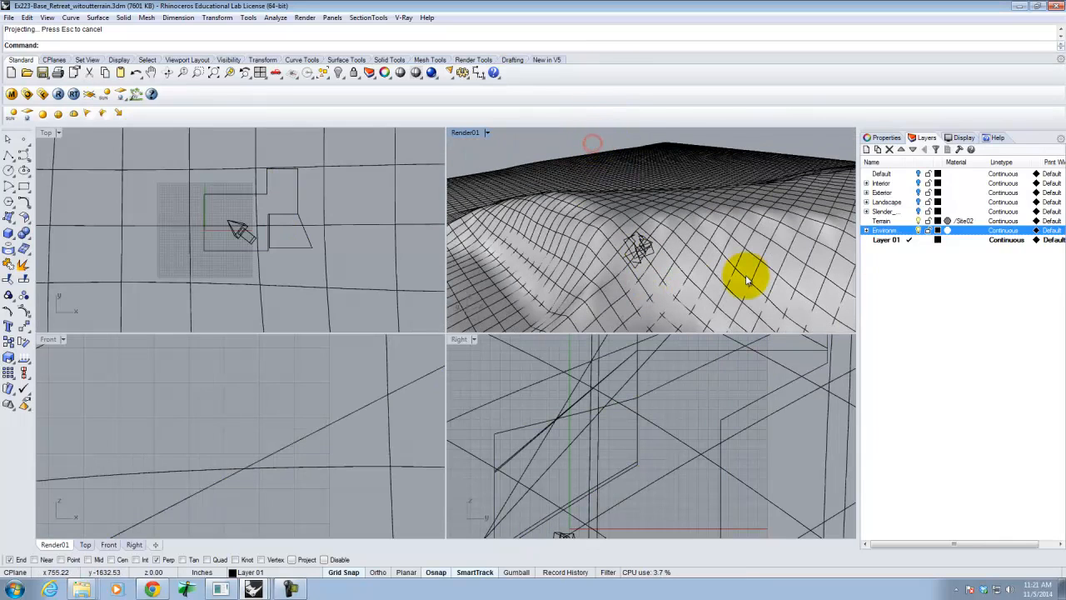
key("Return")
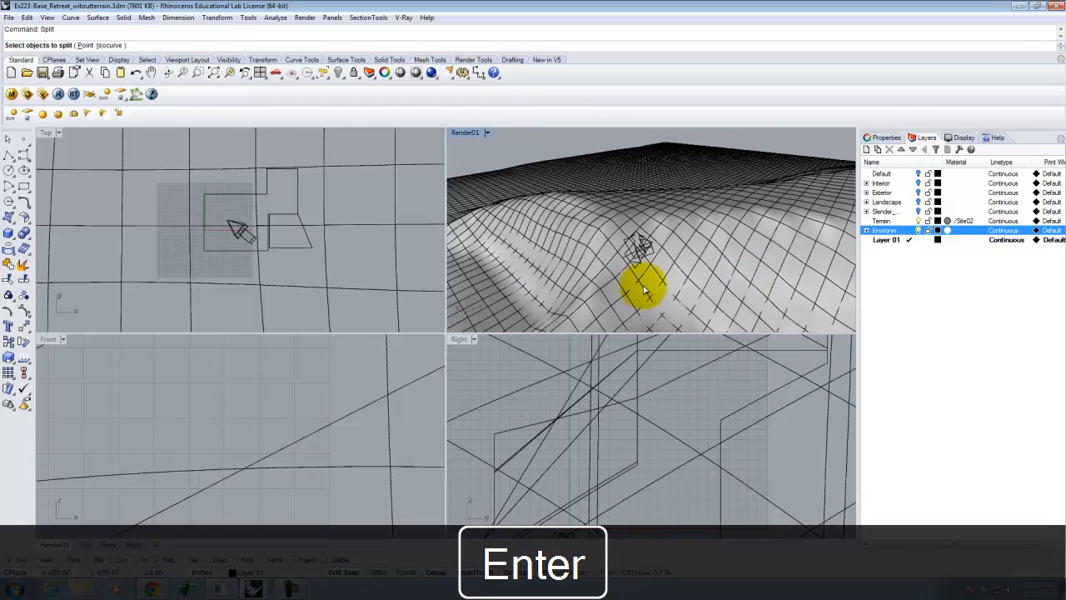
left_click(688, 264)
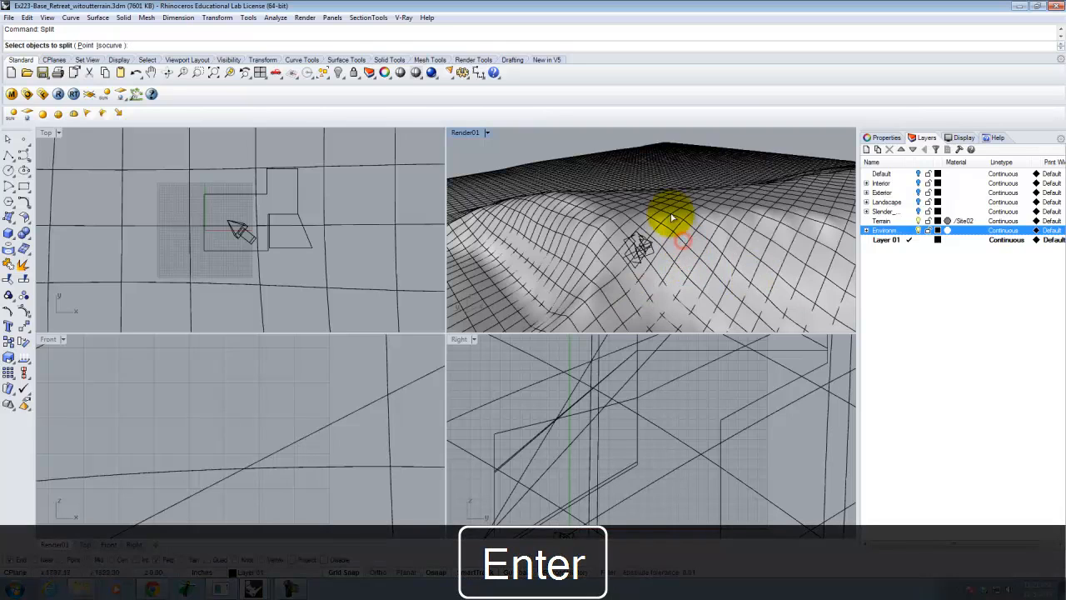
key("Escape")
Explode the terrain block instance into an editable surface.
left_click(684, 228)
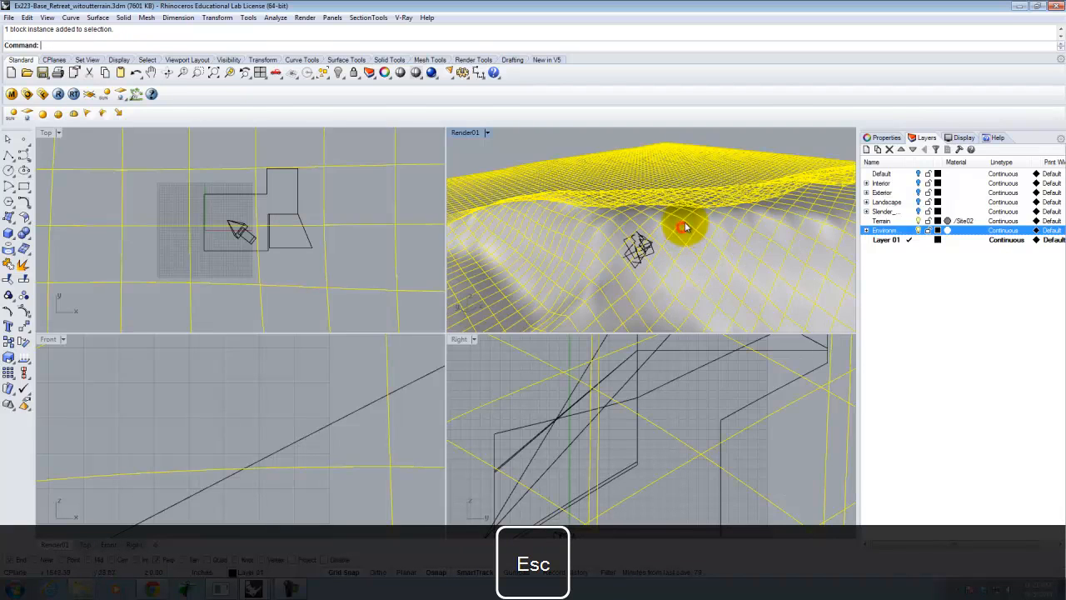
left_click(537, 142)
left_click(716, 221)
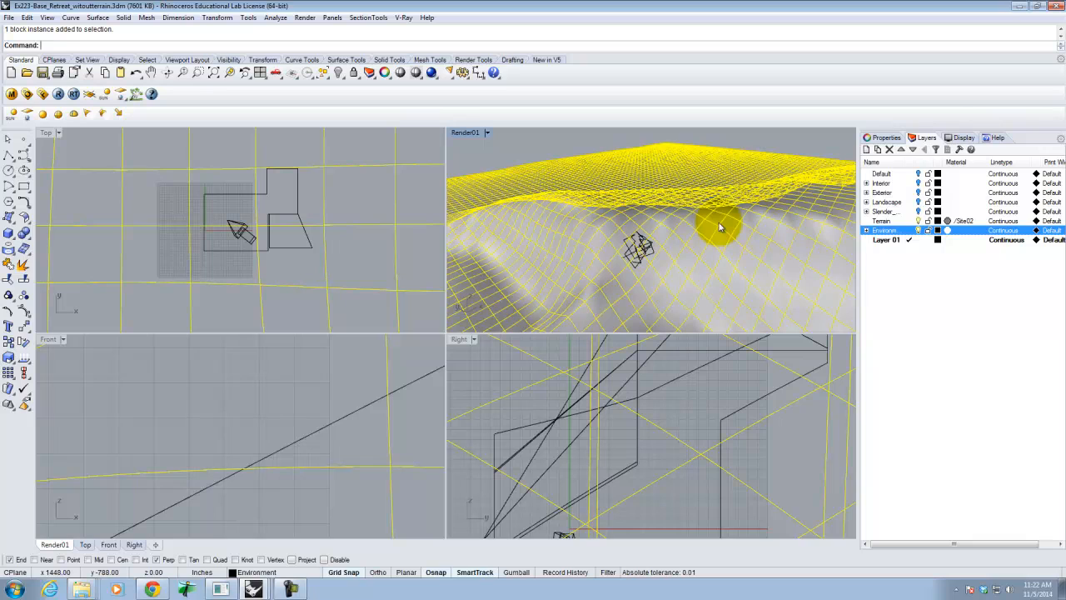
key("Return")
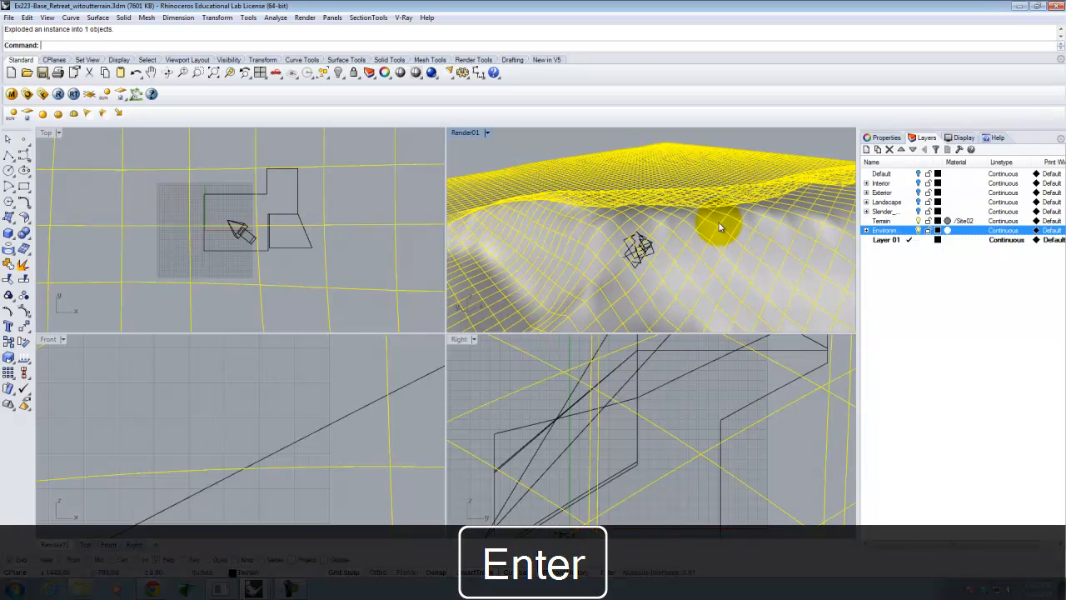
Split the terrain surface using the projected house and yard outlines as cutting objects.
type("Spl")
key("Return")
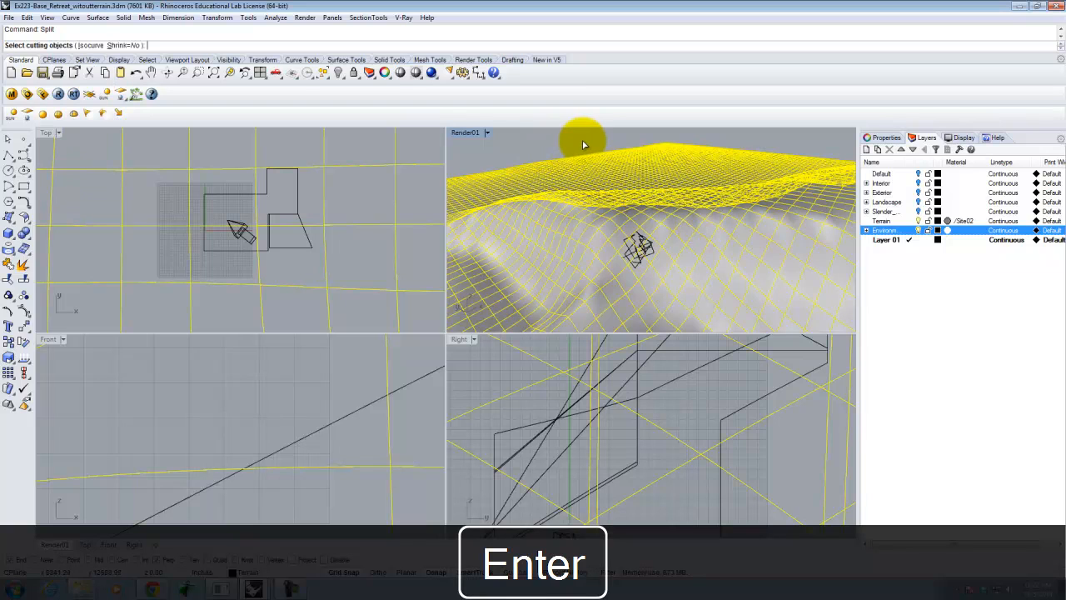
scroll(671, 287, "up", 10)
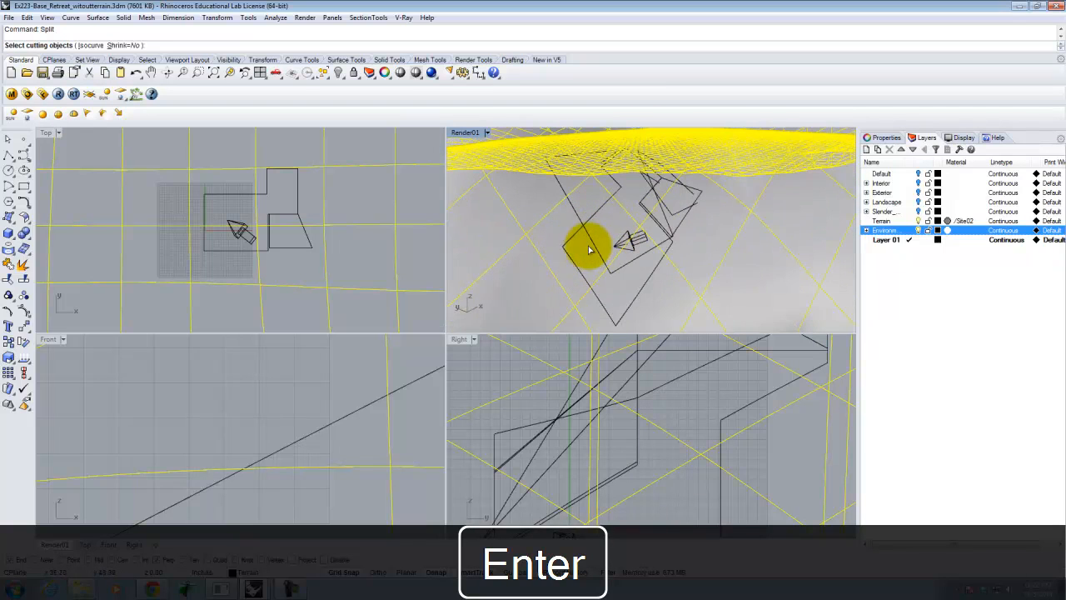
left_click(569, 256)
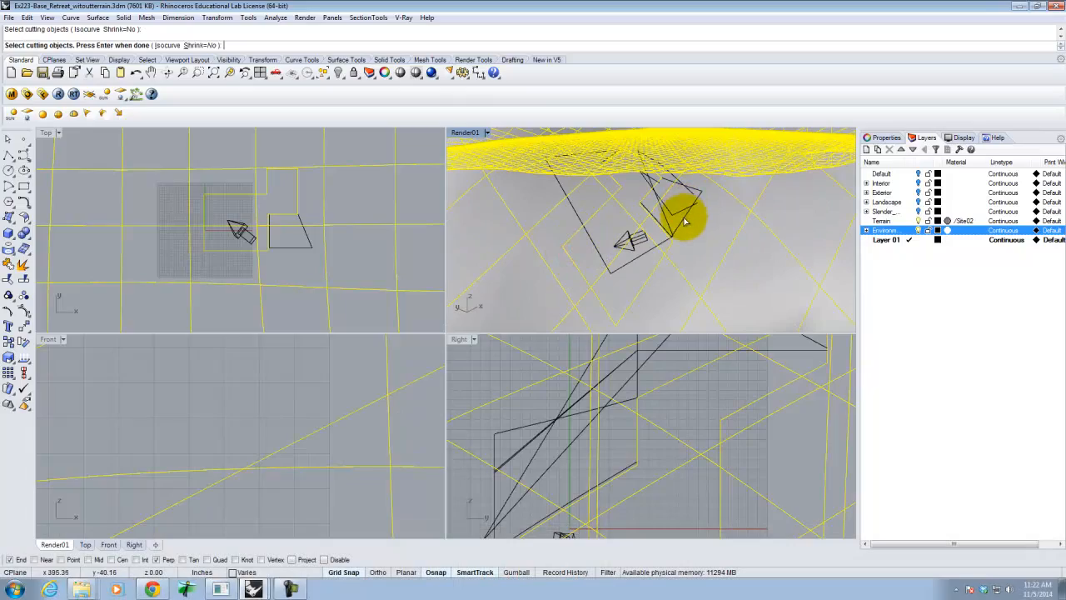
key("Return")
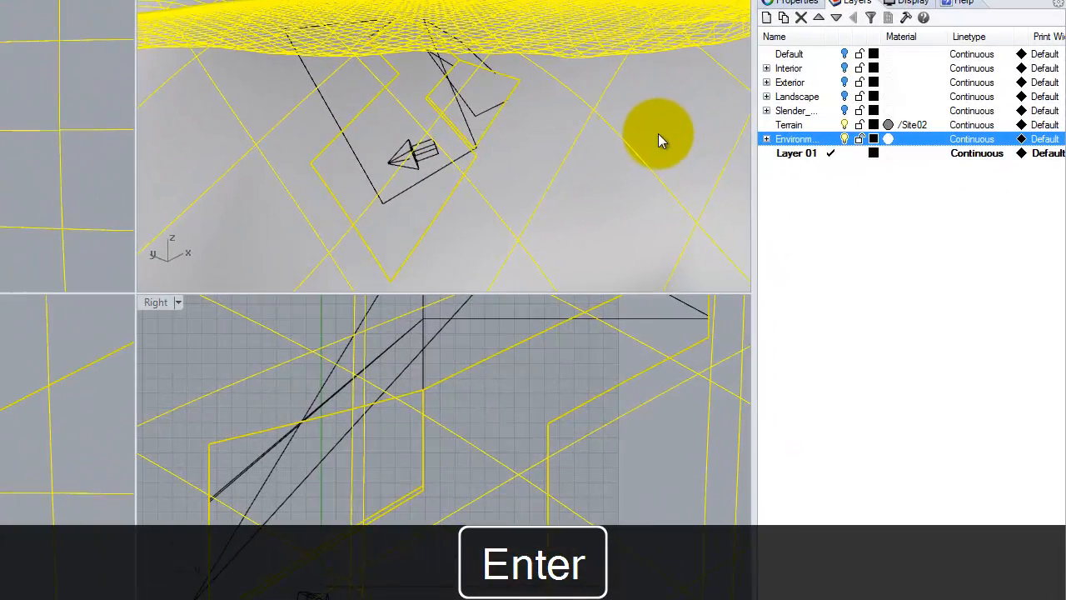
Delete the split terrain piece inside the house footprint, keeping the yard piece.
right_click_drag(626, 139, 260, 13)
left_click(260, 6)
left_click(449, 92)
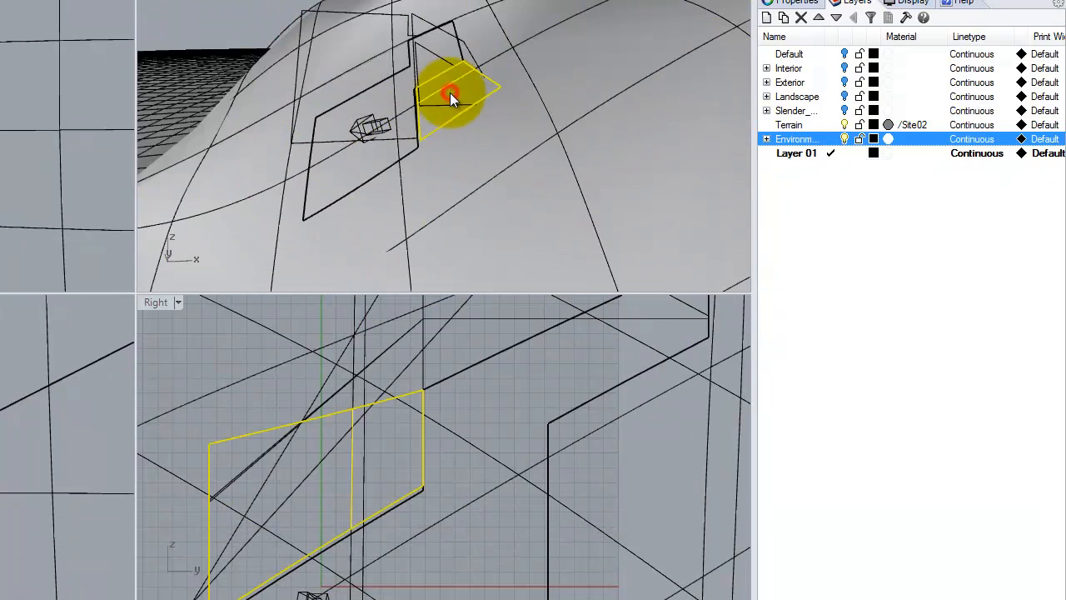
left_click(393, 87)
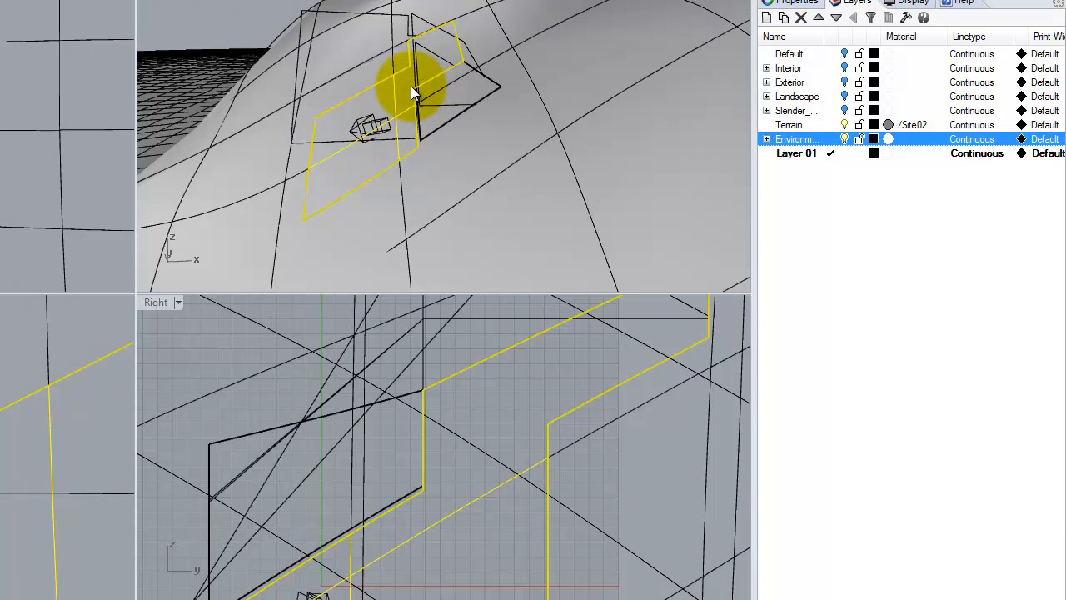
key("Delete")
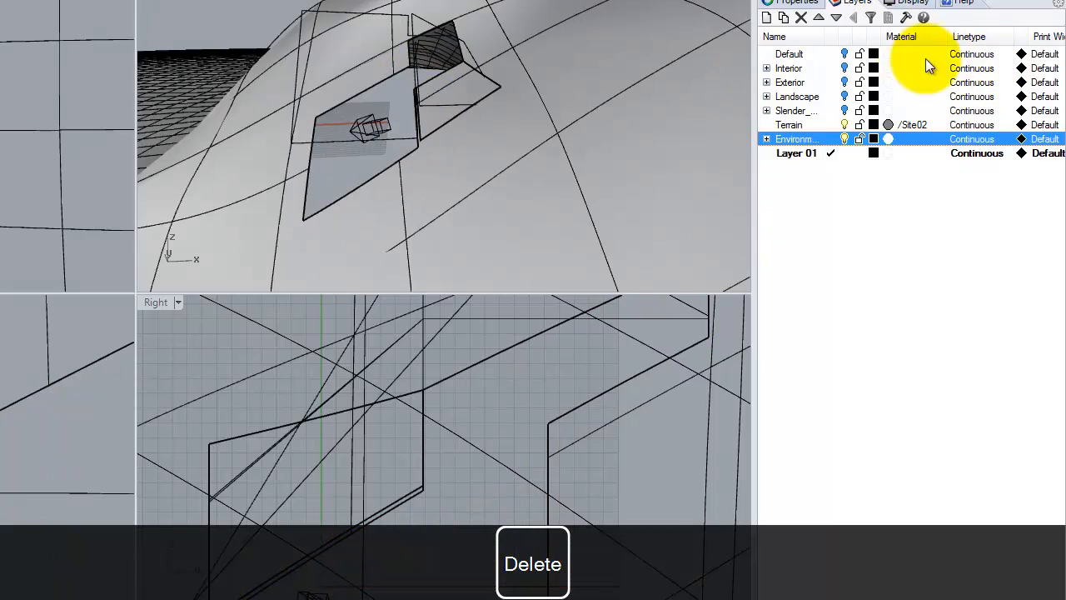
Show the Interior, Exterior, Slender and Landscape layers again, keeping the Default layer hidden.
left_click(833, 54)
left_click(845, 54)
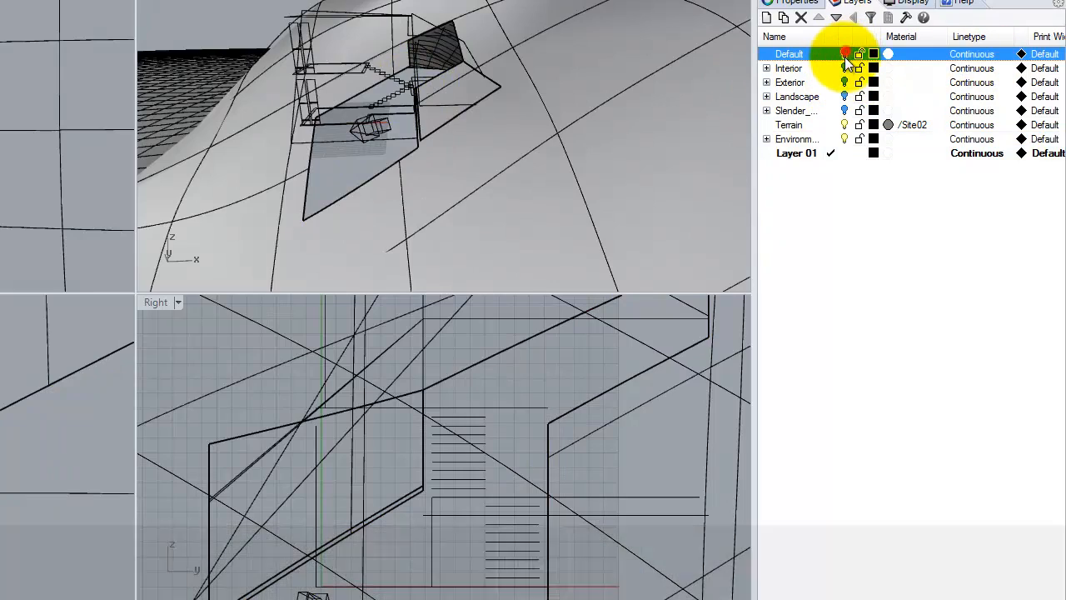
left_click(845, 68)
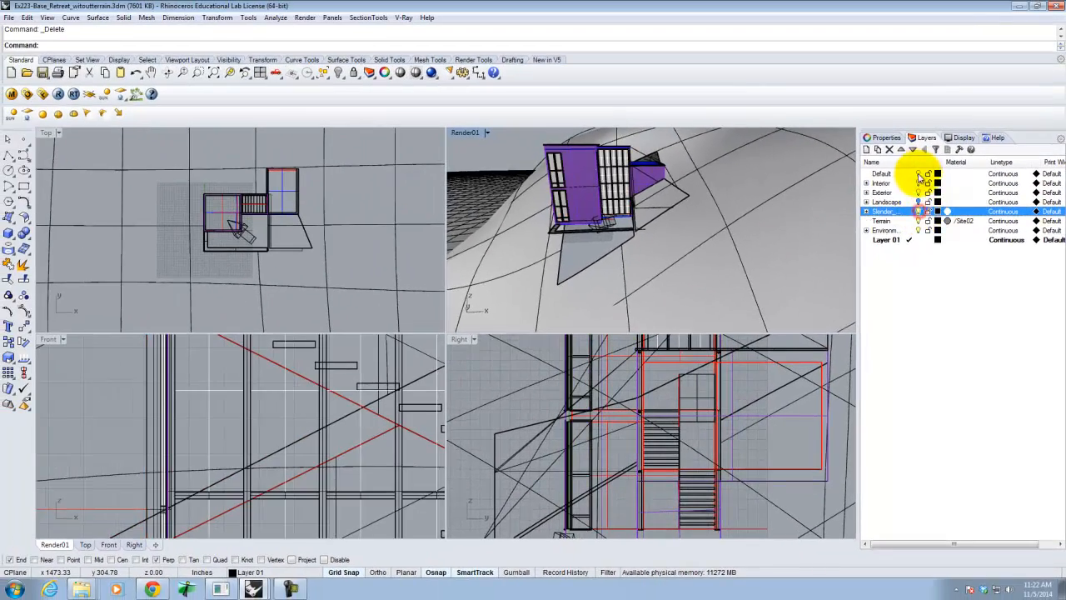
left_click(844, 54)
right_click_drag(679, 175, 611, 204)
left_click(881, 173)
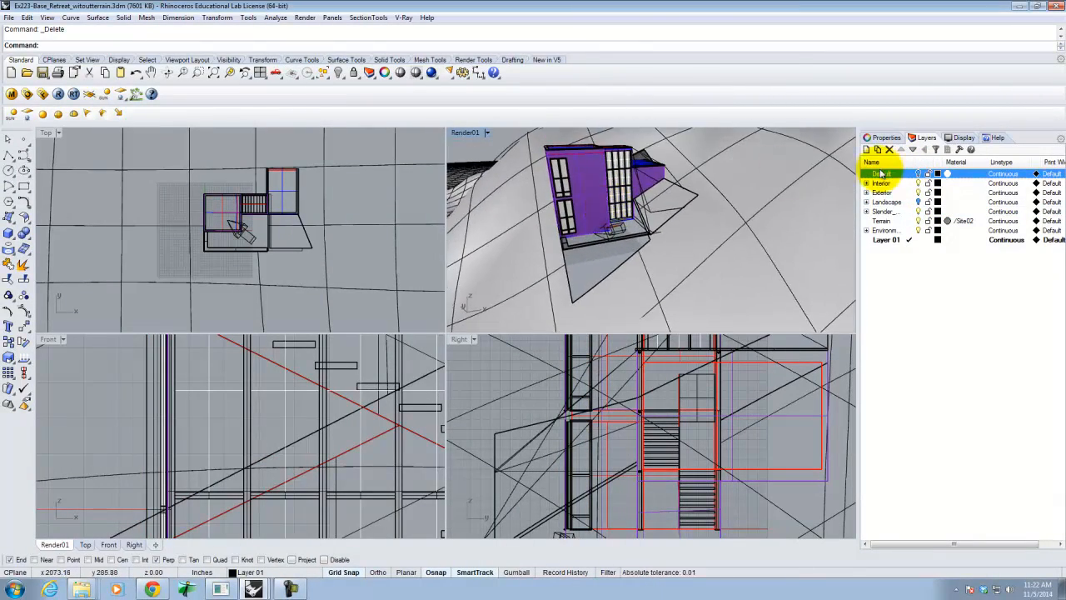
left_click(920, 202)
Select the yard terrain piece and examine how its corner meets the house and side wall.
right_click_drag(785, 209, 450, 251)
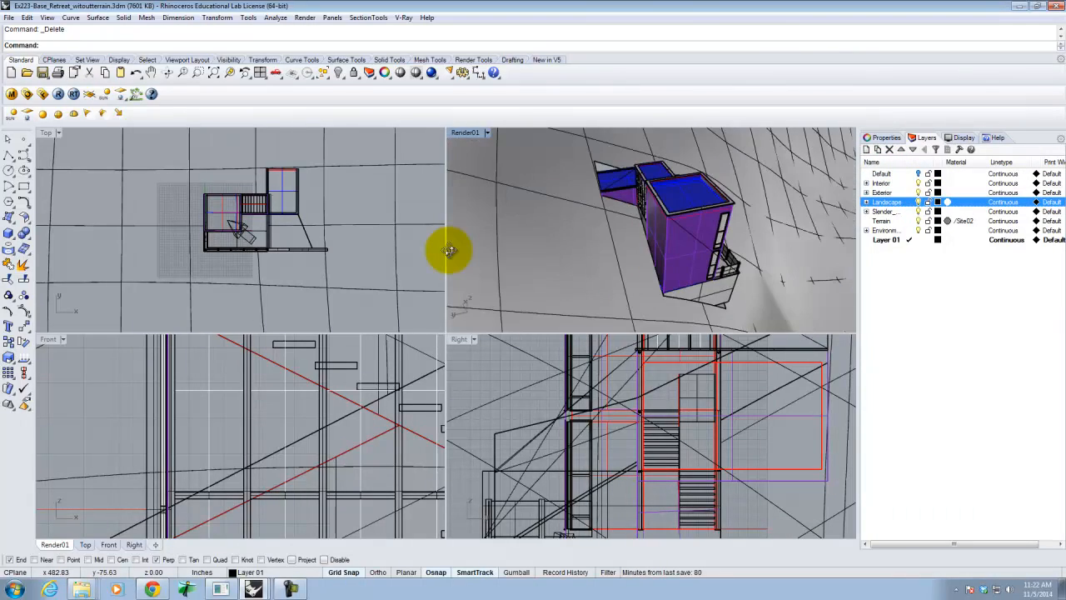
scroll(651, 199, "up", 10)
right_click_drag(613, 217, 649, 183)
left_click(638, 191)
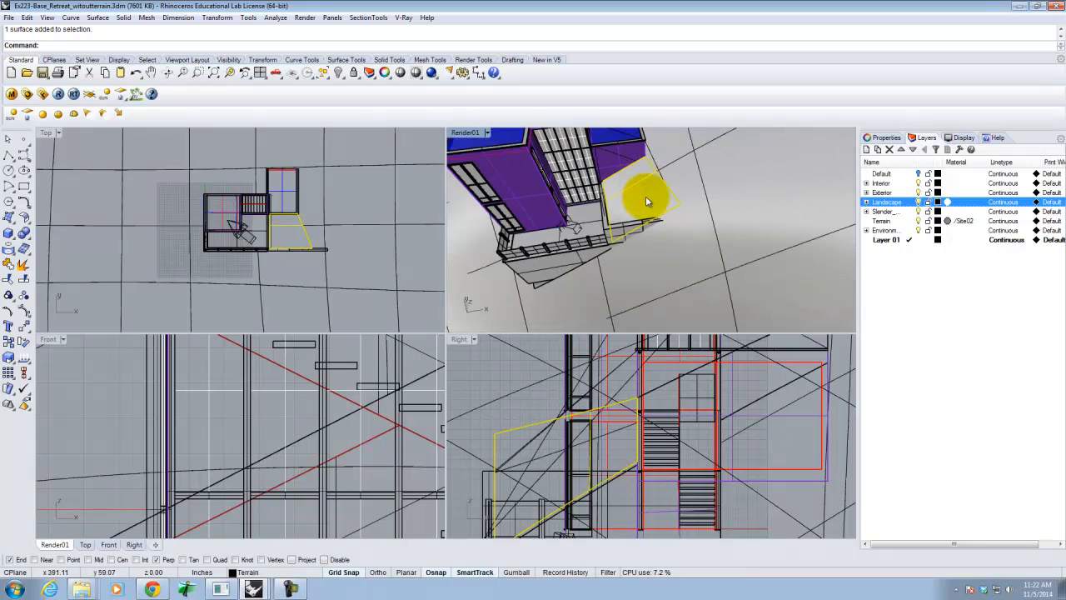
scroll(649, 185, "up", 5)
right_click_drag(699, 189, 675, 201)
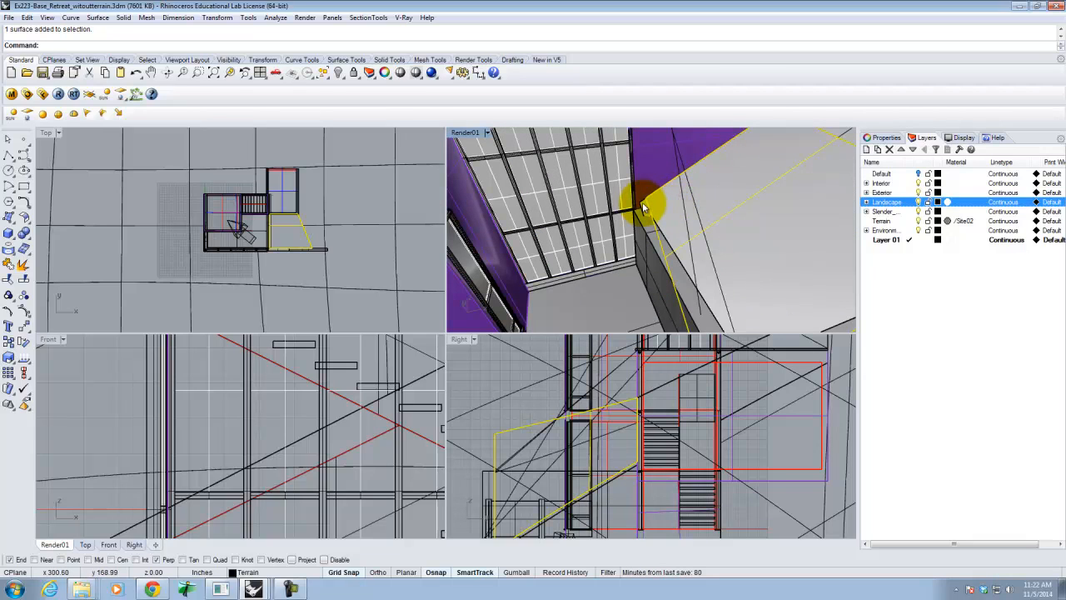
Select the surrounding terrain surface at the corner where the side wall meets the house.
left_click(645, 209)
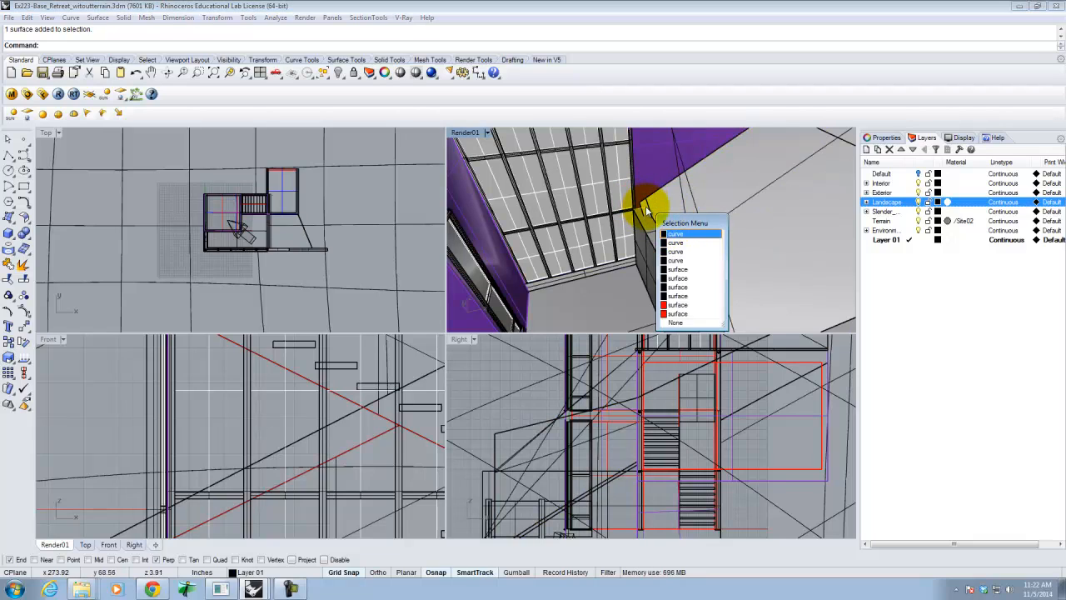
left_click(647, 212)
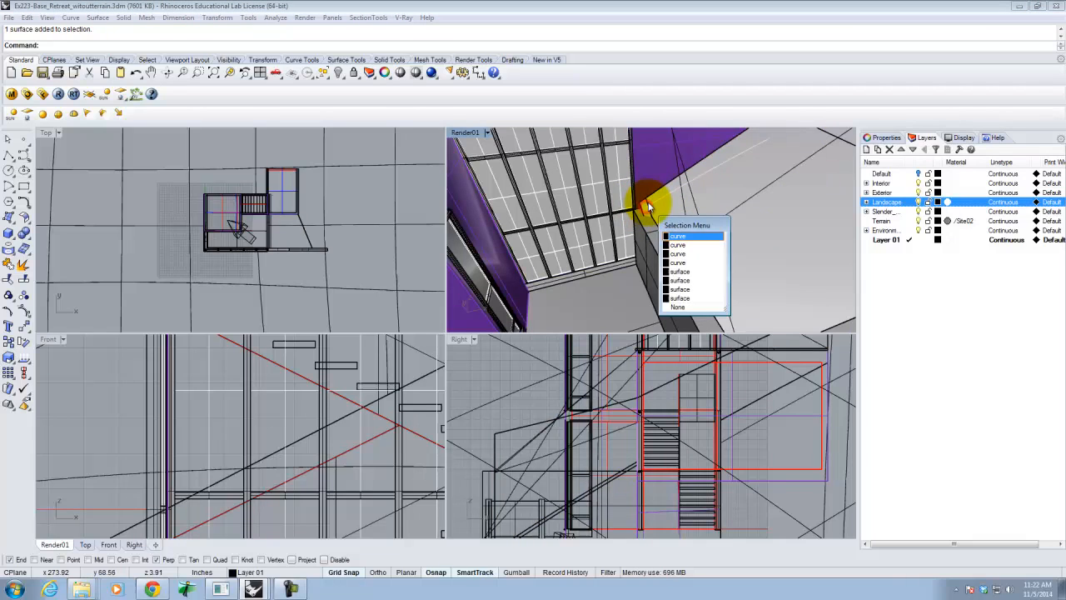
left_click(682, 272)
scroll(618, 214, "down", 5)
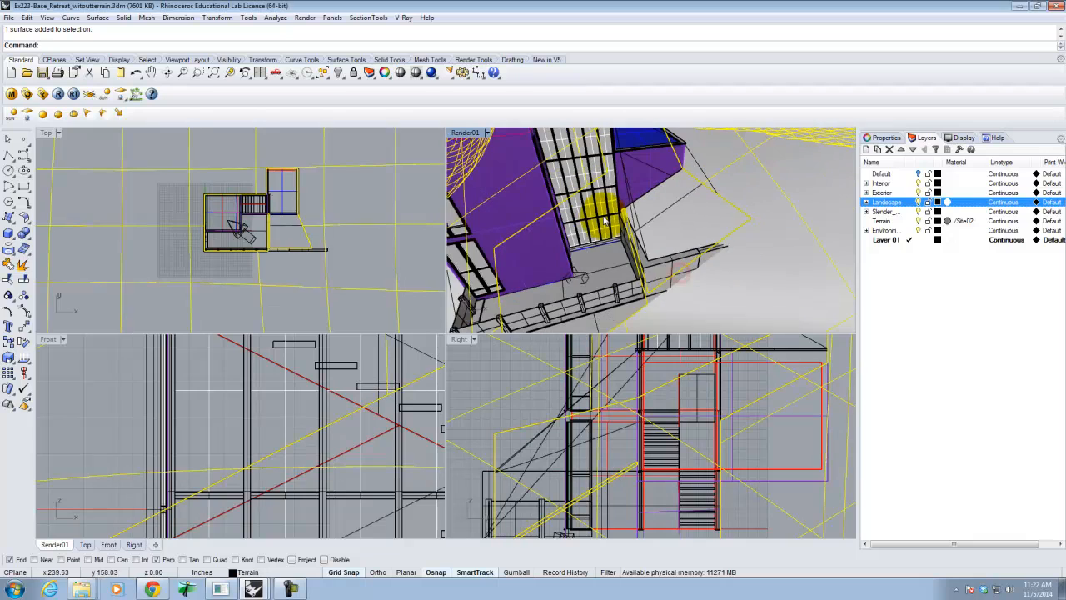
Draw a closed polyline around the side wall strip between the house and the yard, from the house corner to the front wall.
left_click(7, 156)
scroll(625, 210, "up", 3)
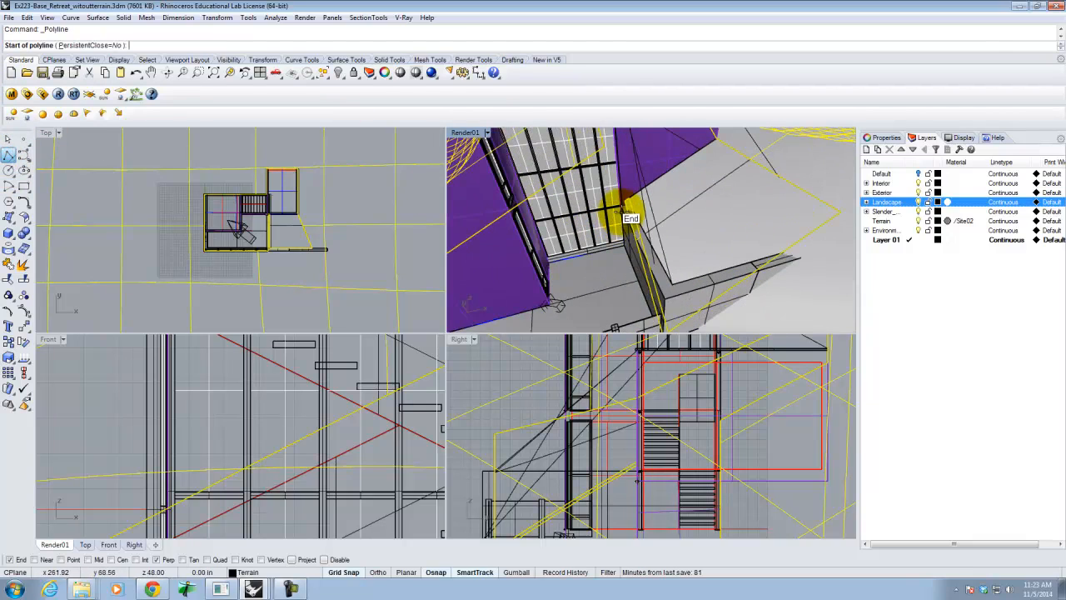
scroll(624, 208, "up", 4)
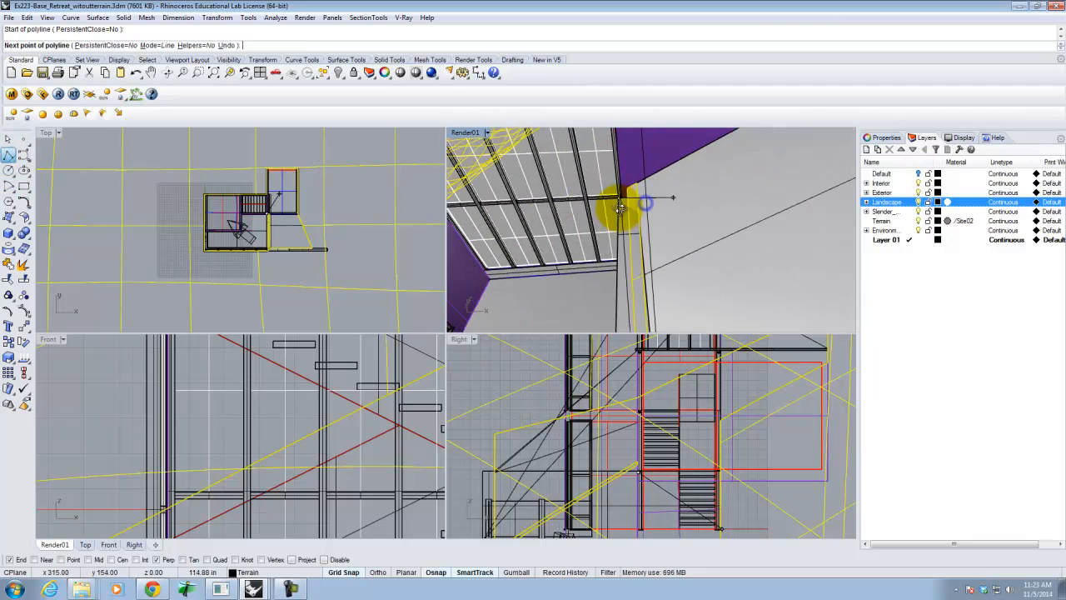
scroll(271, 208, "up", 3)
scroll(268, 209, "up", 3)
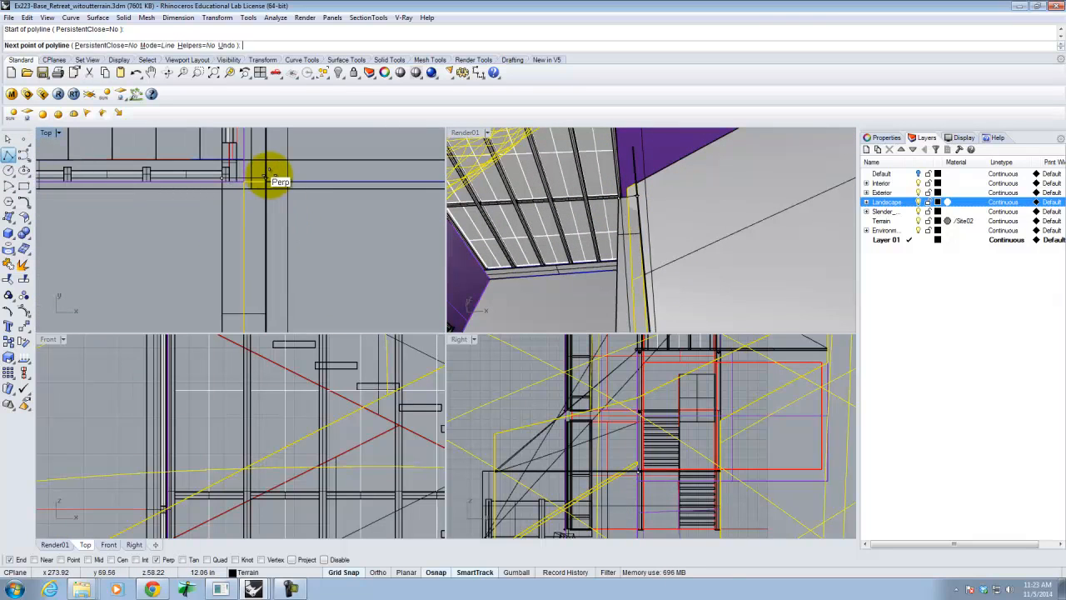
left_click(266, 184)
scroll(261, 160, "down", 10)
right_click_drag(277, 330, 277, 278)
scroll(266, 250, "up", 3)
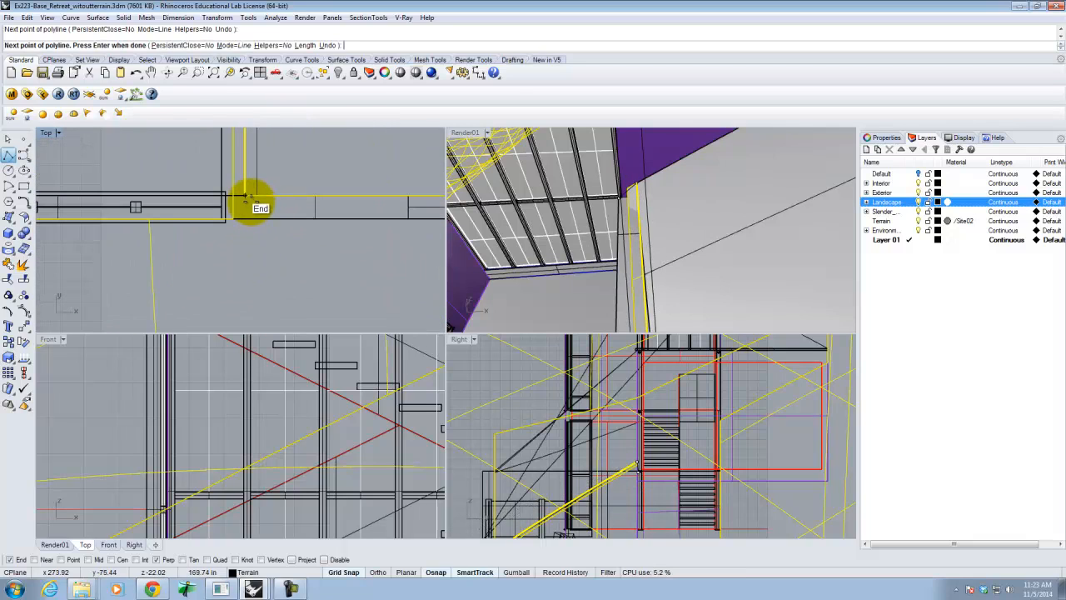
left_click(233, 219)
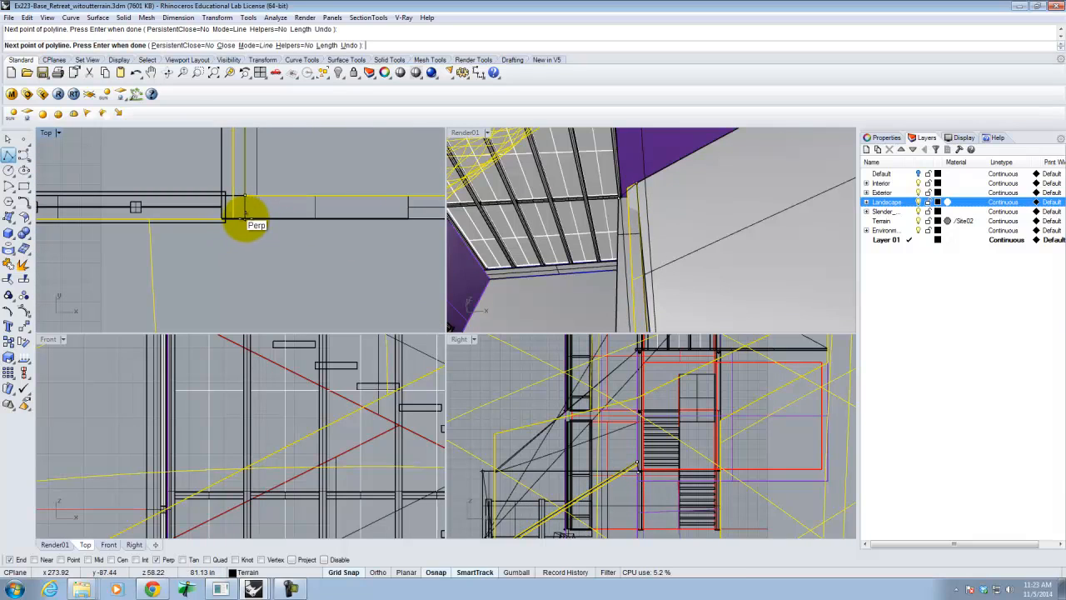
left_click(245, 218)
left_click(221, 220)
scroll(242, 283, "down", 6)
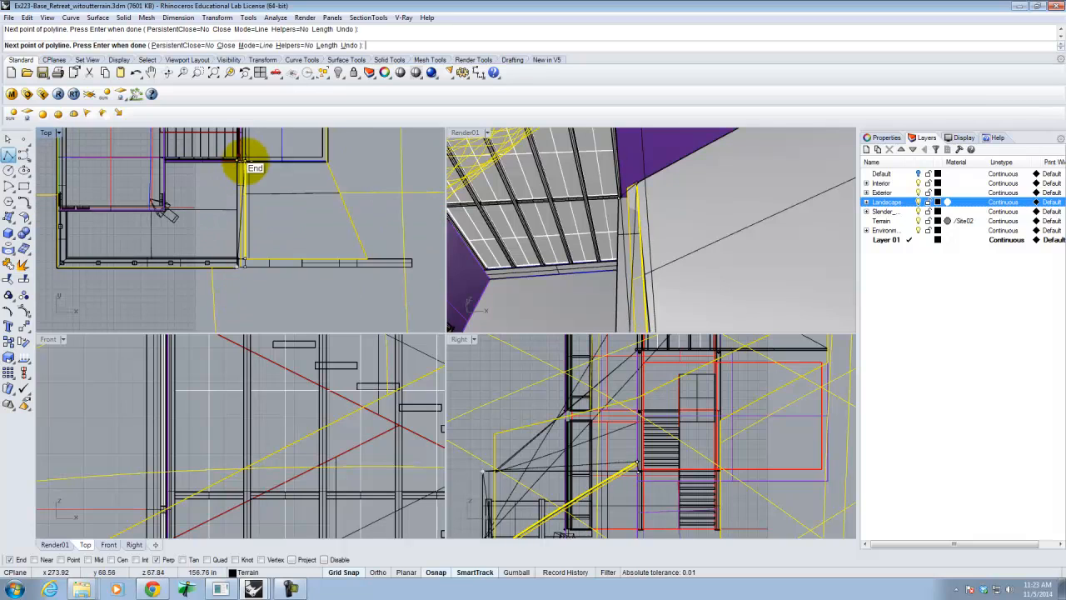
scroll(248, 169, "up", 6)
type("c")
key("Return")
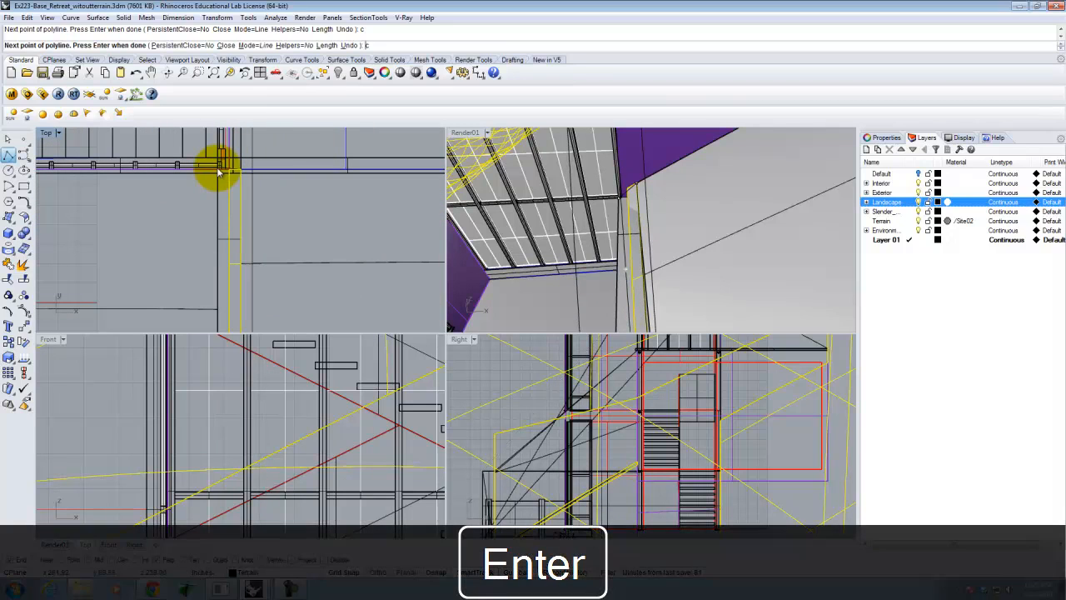
Project the side wall strip outline onto the surrounding terrain surface.
left_click(220, 219)
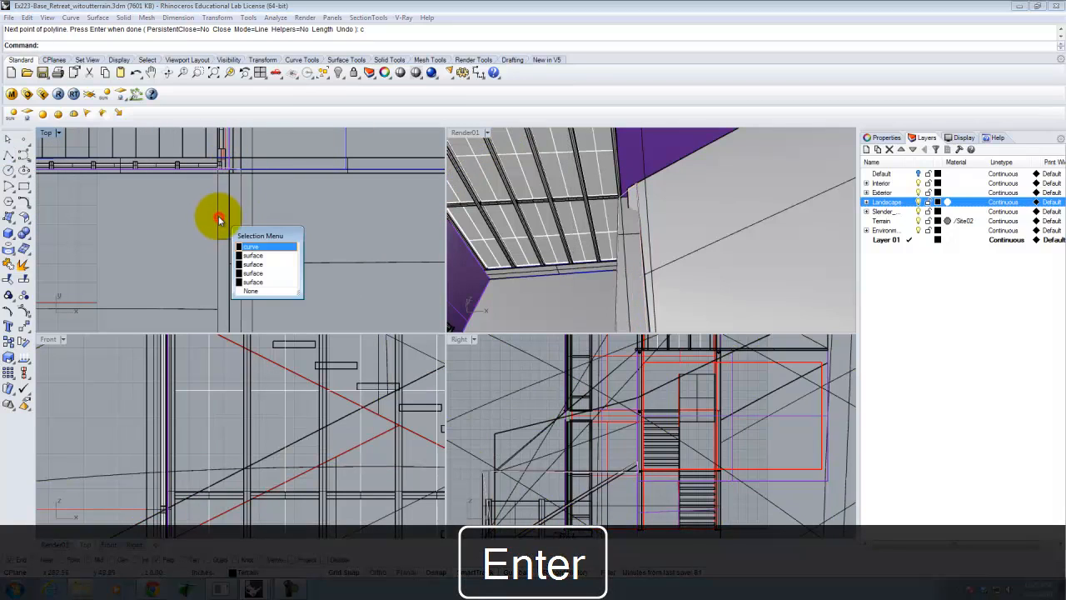
left_click(250, 248)
type("Project")
key("Return")
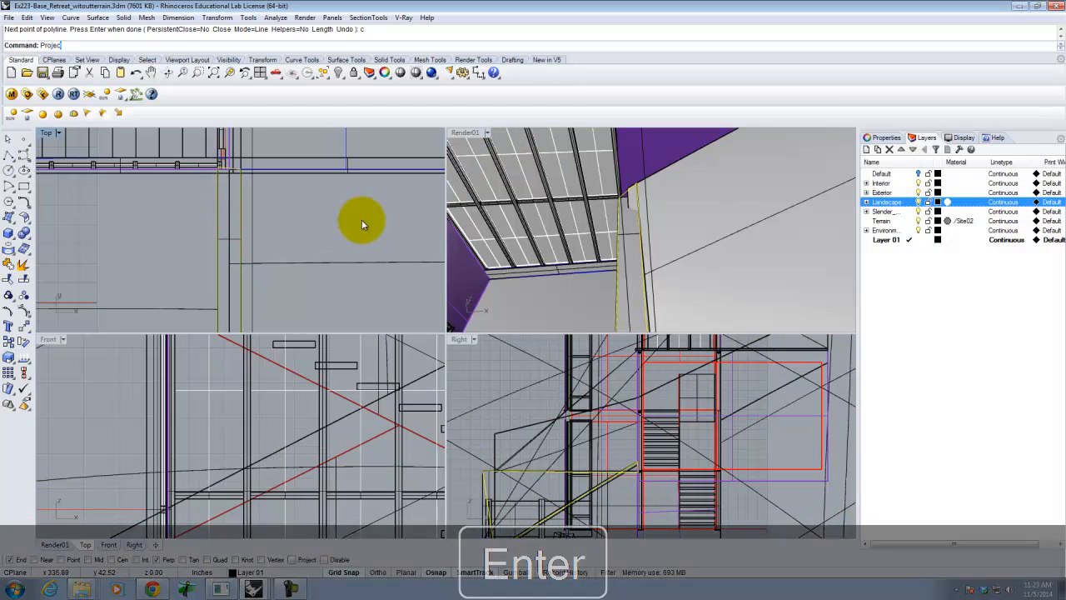
scroll(192, 226, "down", 3)
scroll(308, 236, "down", 3)
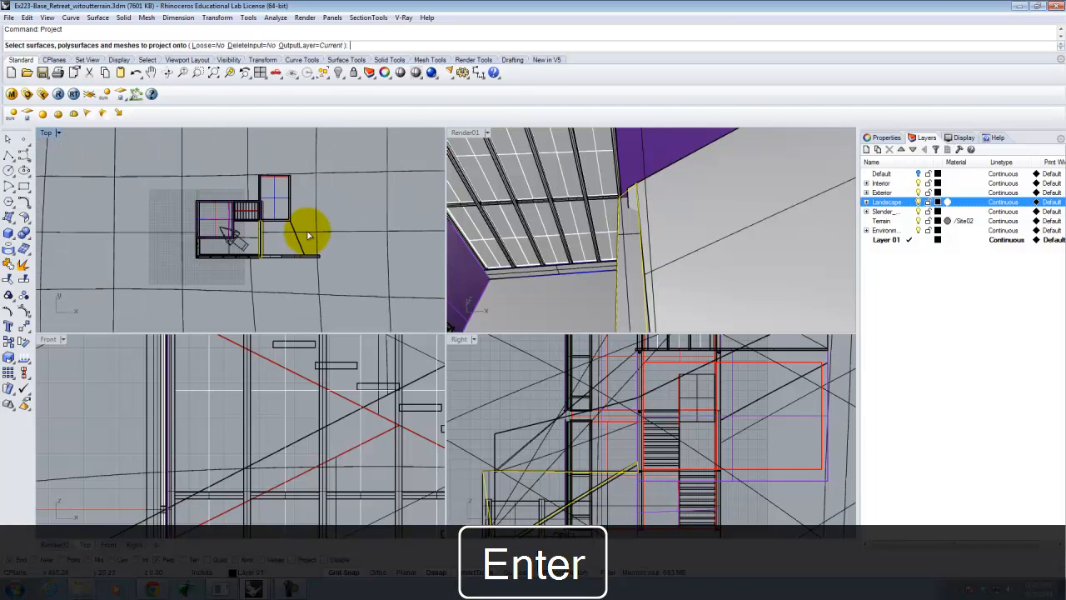
left_click(350, 233)
key("Return")
scroll(208, 261, "up", 6)
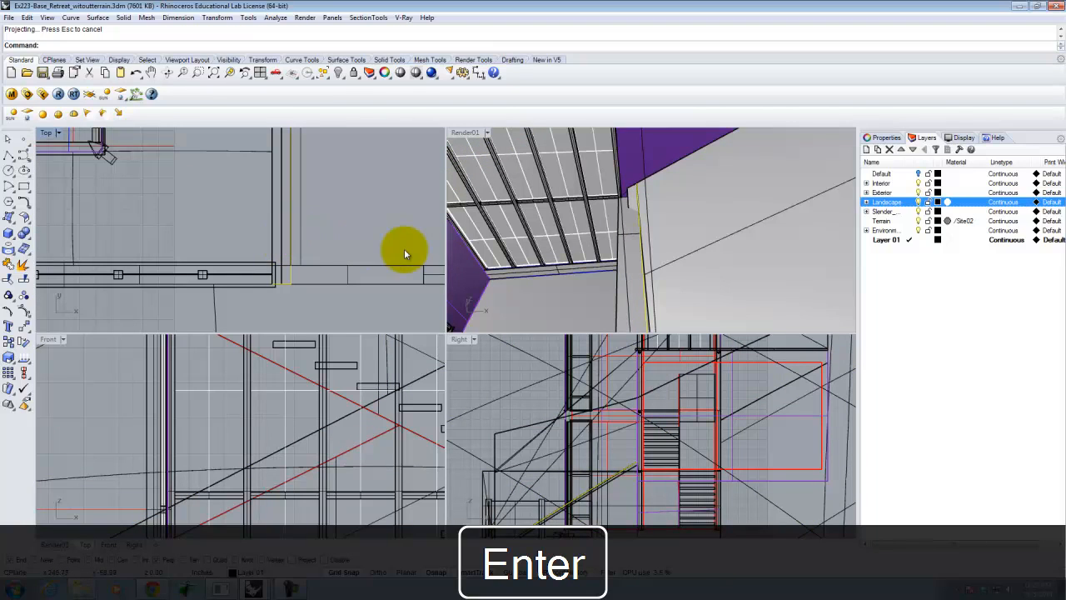
key("Escape")
left_click(631, 190)
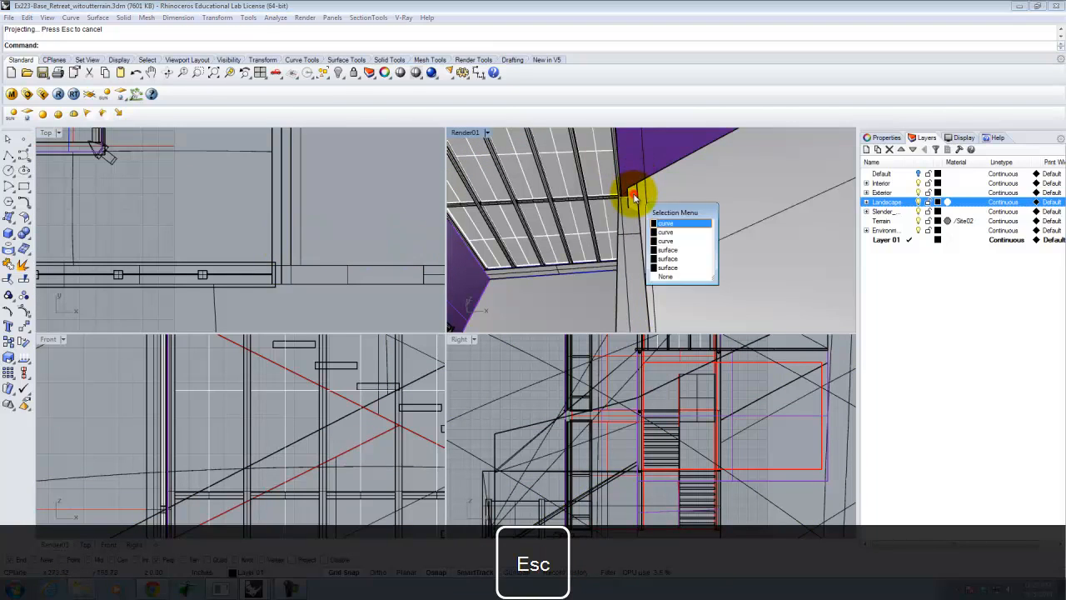
left_click(669, 259)
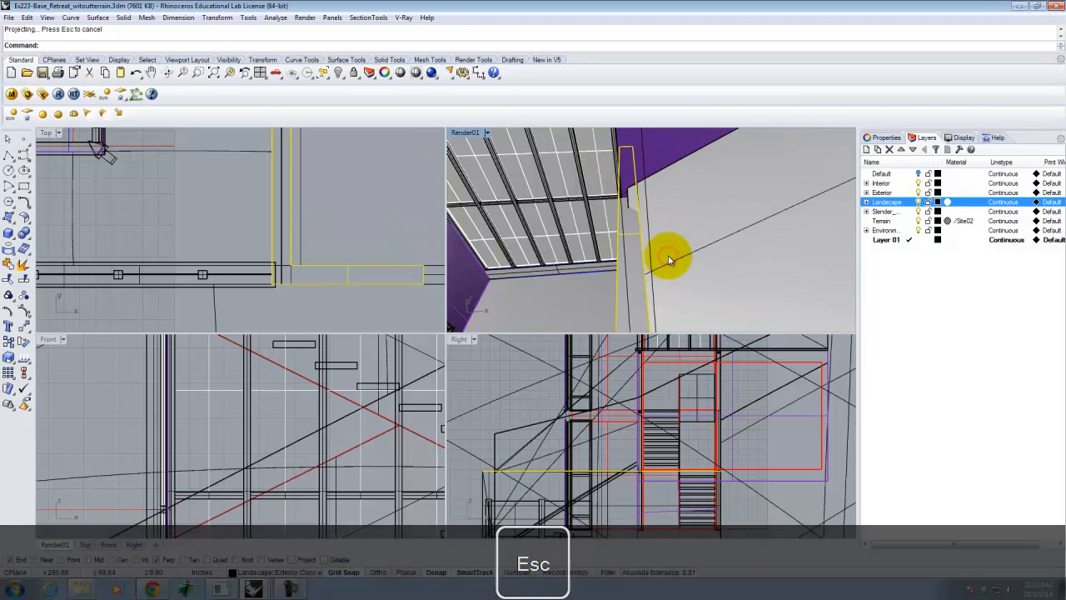
key("Escape")
right_click_drag(670, 259, 583, 165)
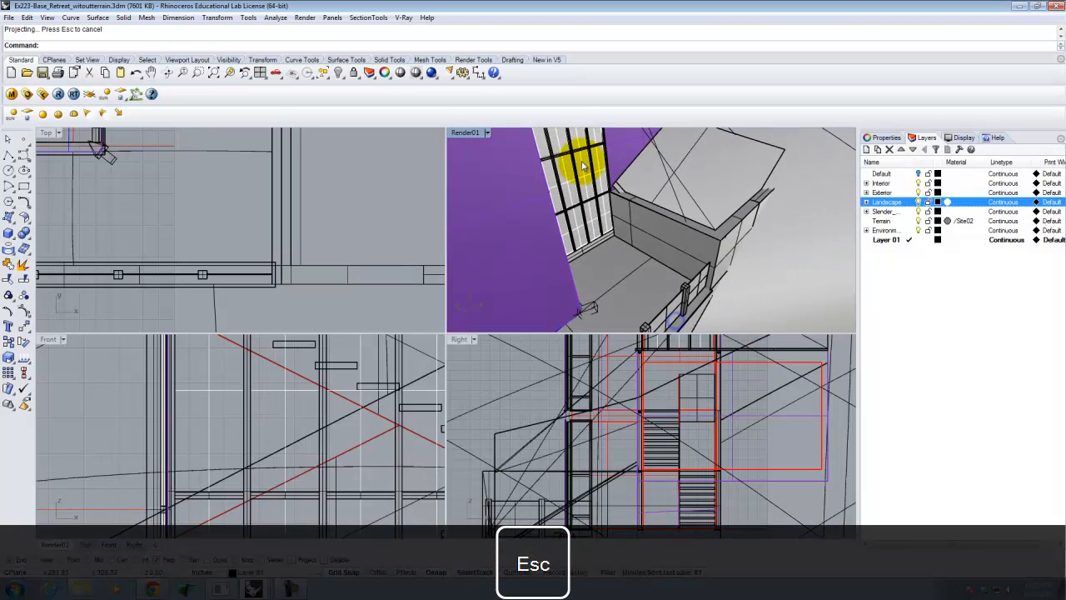
left_click(620, 193)
key("Escape")
scroll(755, 268, "down", 4)
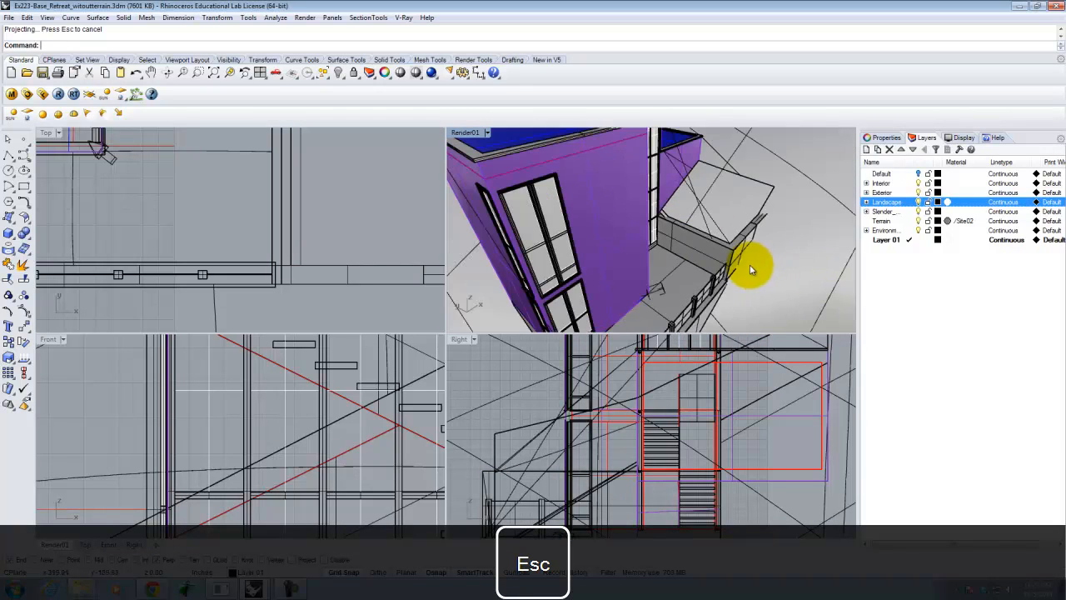
Split the surrounding terrain surface with the projected side wall outline, using Wireframe display in the Render01 view to pick the curve.
left_click(786, 283)
right_click_drag(689, 252, 716, 287)
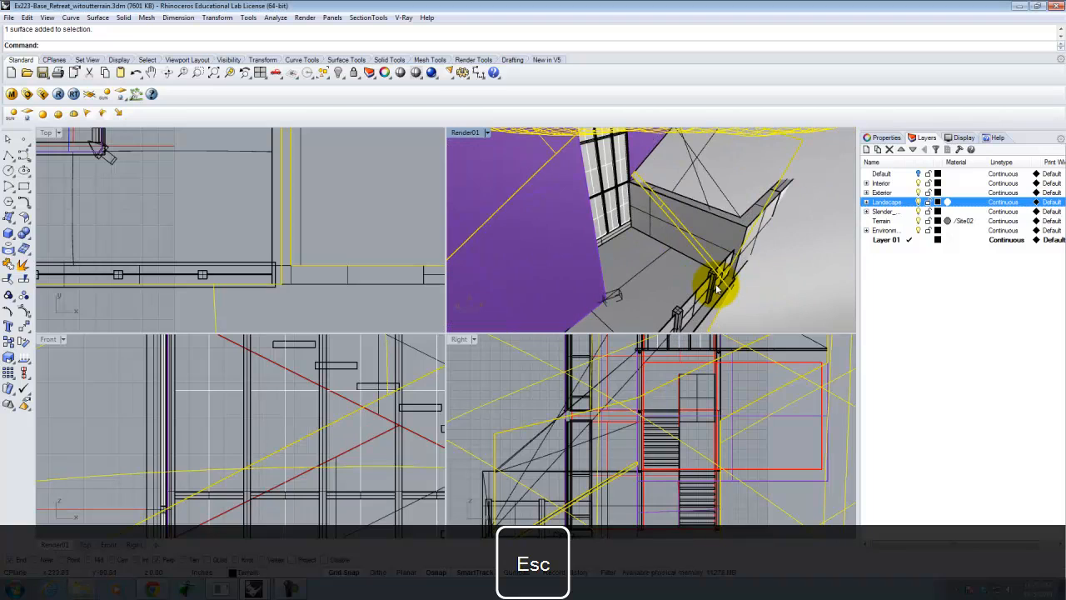
type("split")
key("Return")
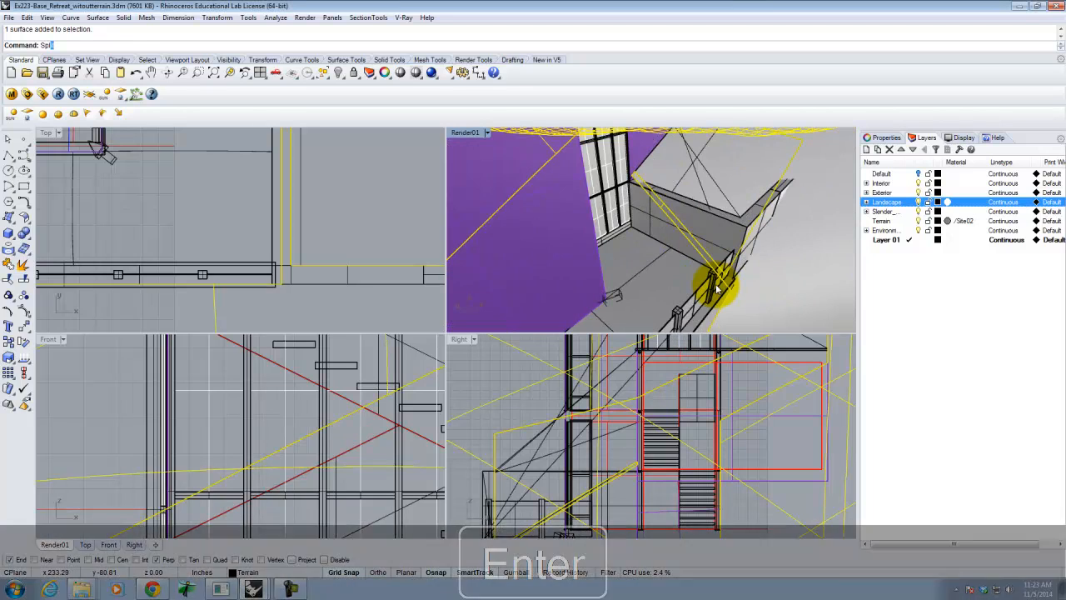
left_click(734, 292)
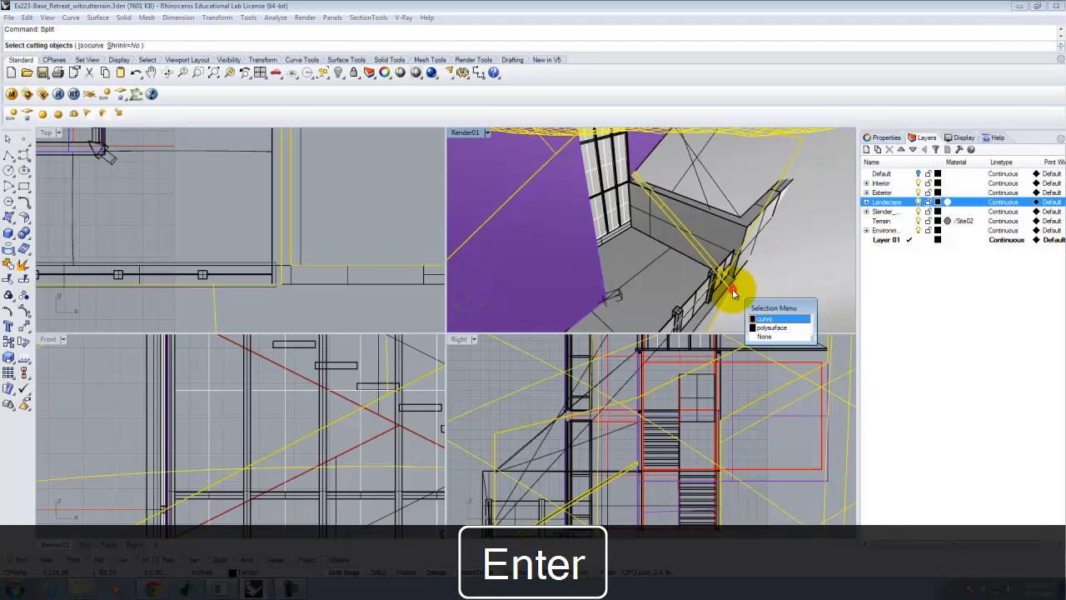
left_click(778, 318)
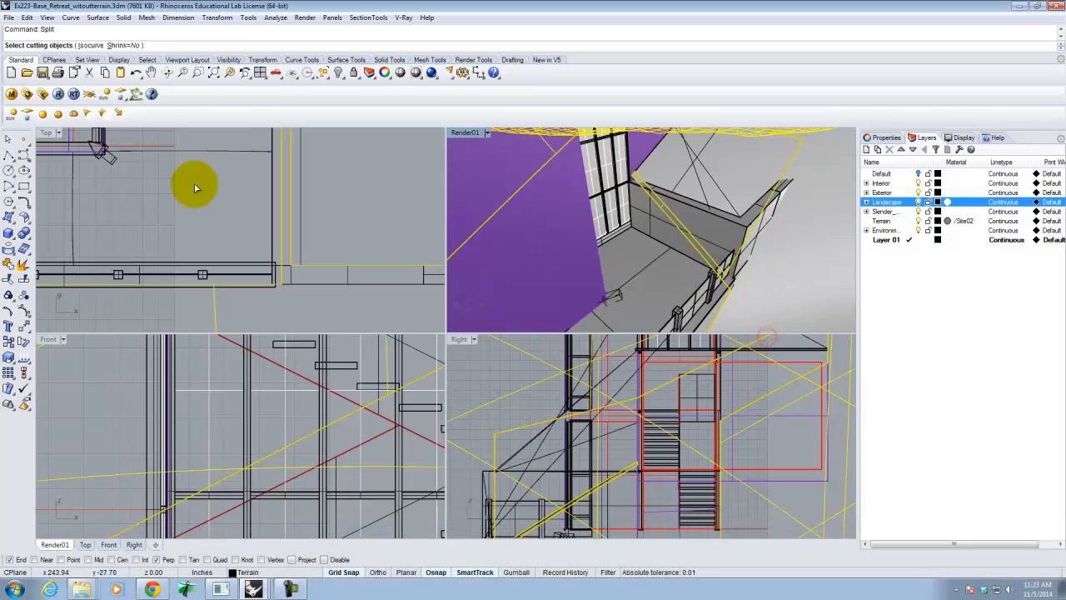
left_click(487, 132)
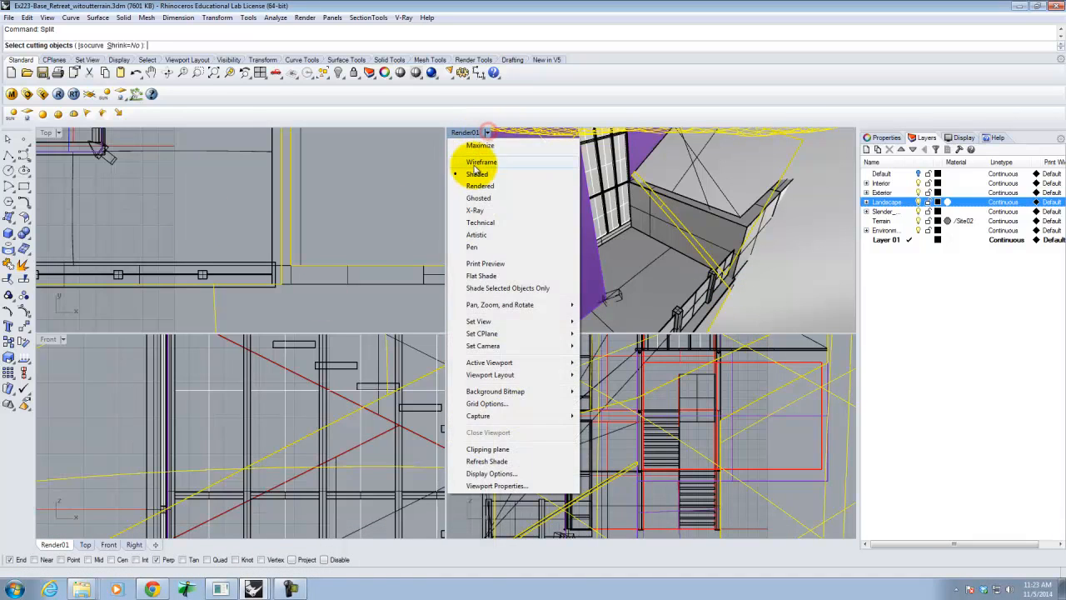
left_click(499, 144)
scroll(690, 284, "down", 3)
right_click_drag(747, 288, 709, 247)
scroll(712, 311, "up", 3)
right_click_drag(712, 311, 690, 261)
left_click(693, 264)
key("Return")
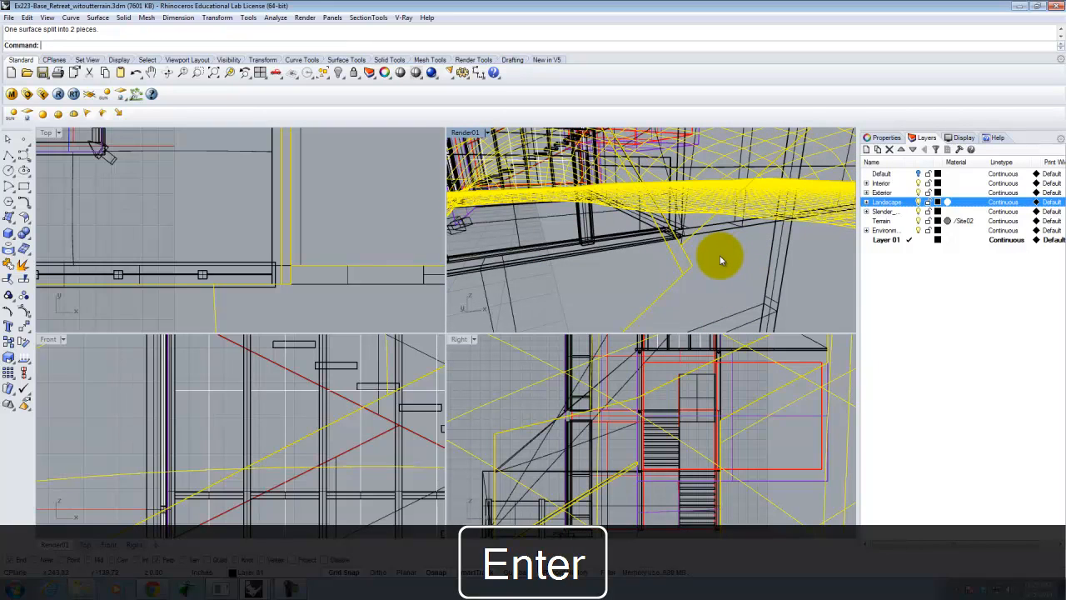
Delete the narrow terrain strip under the side wall and return the Render01 view to Shaded display.
left_click(654, 274)
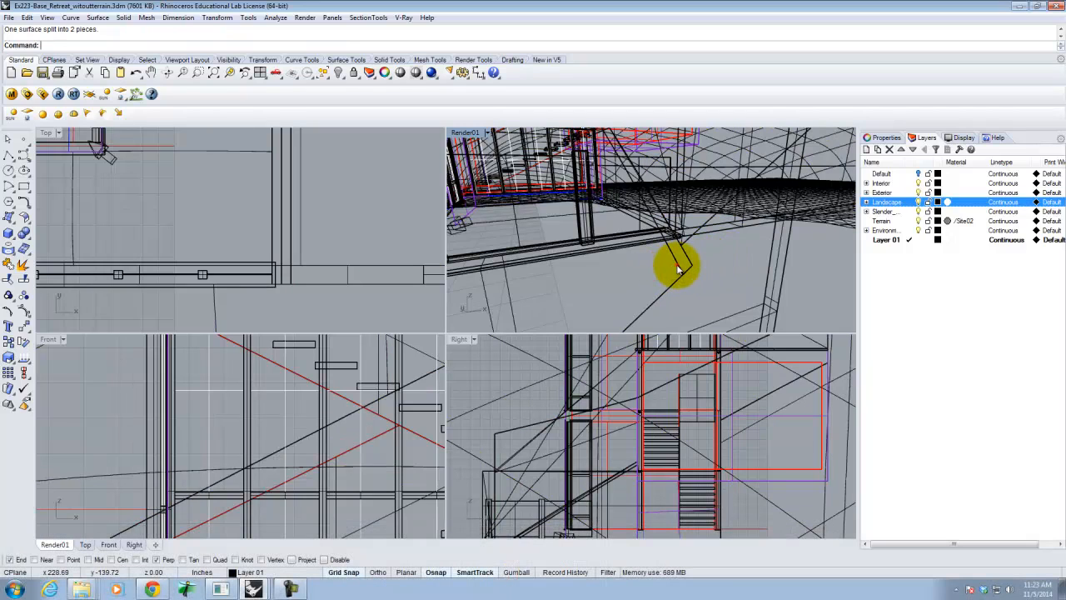
left_click(678, 269)
left_click(715, 305)
key("Delete")
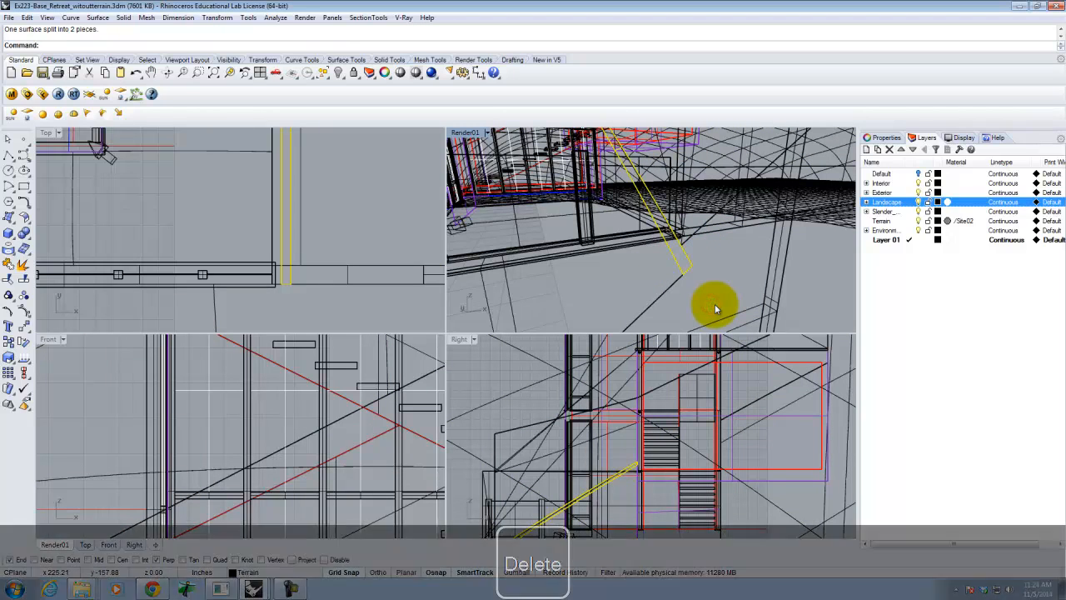
left_click(488, 132)
left_click(480, 185)
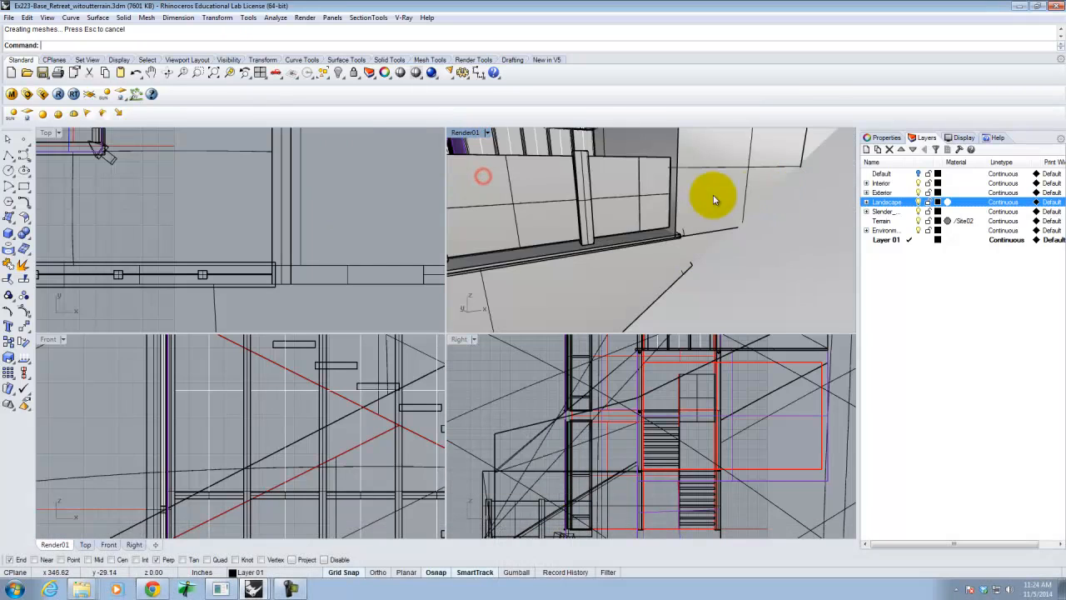
right_click_drag(645, 173, 691, 267)
left_click(637, 188)
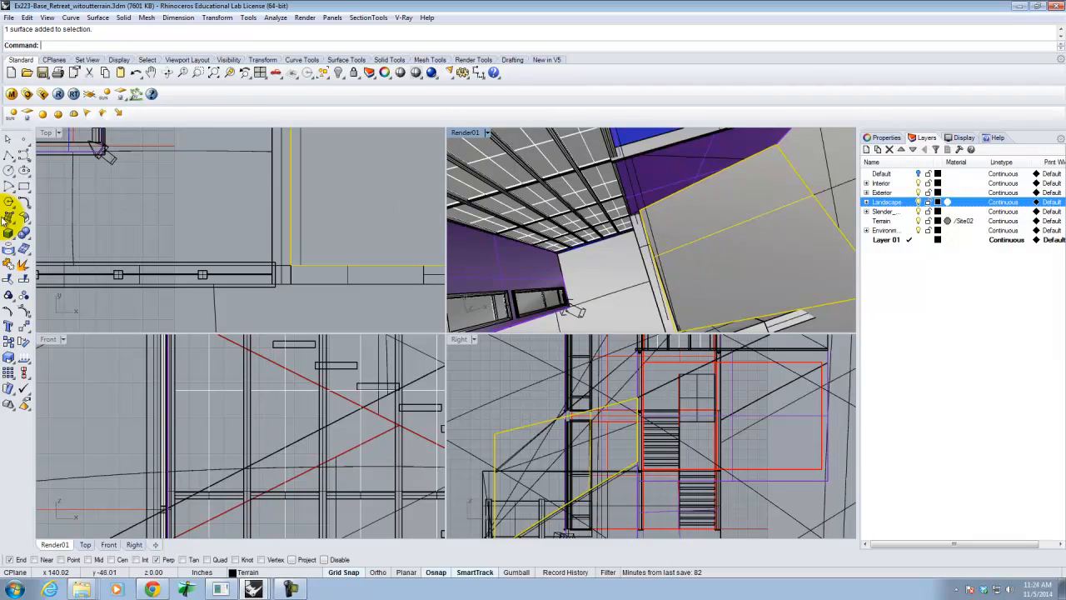
left_click(10, 313)
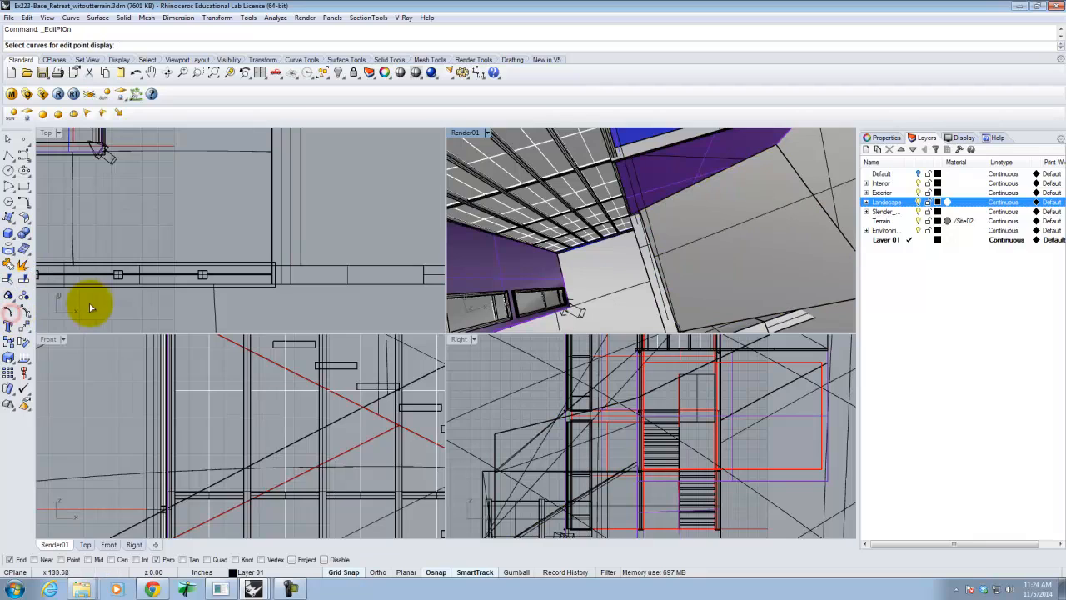
left_click(707, 220)
left_click(23, 308)
right_click_drag(720, 252, 722, 195)
scroll(722, 195, "up", 5)
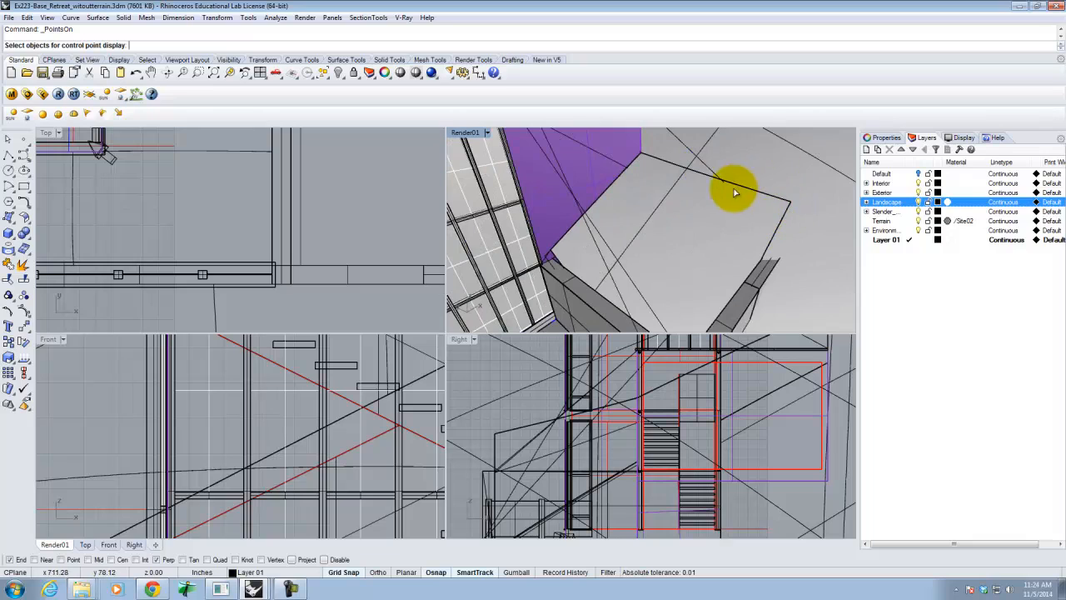
right_click_drag(742, 192, 686, 213)
key("BackSpace")
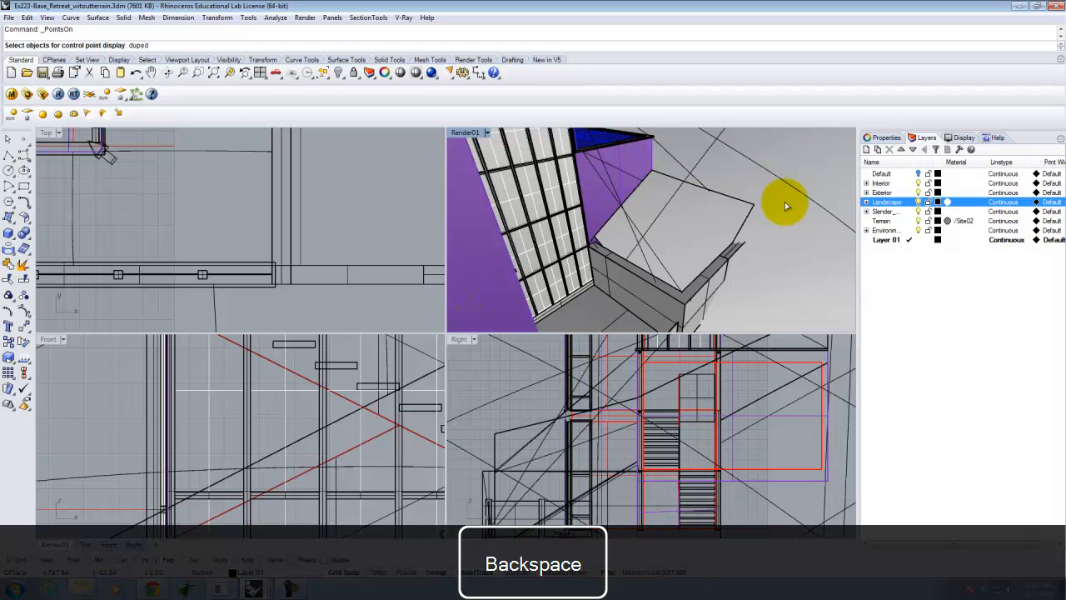
key("Escape")
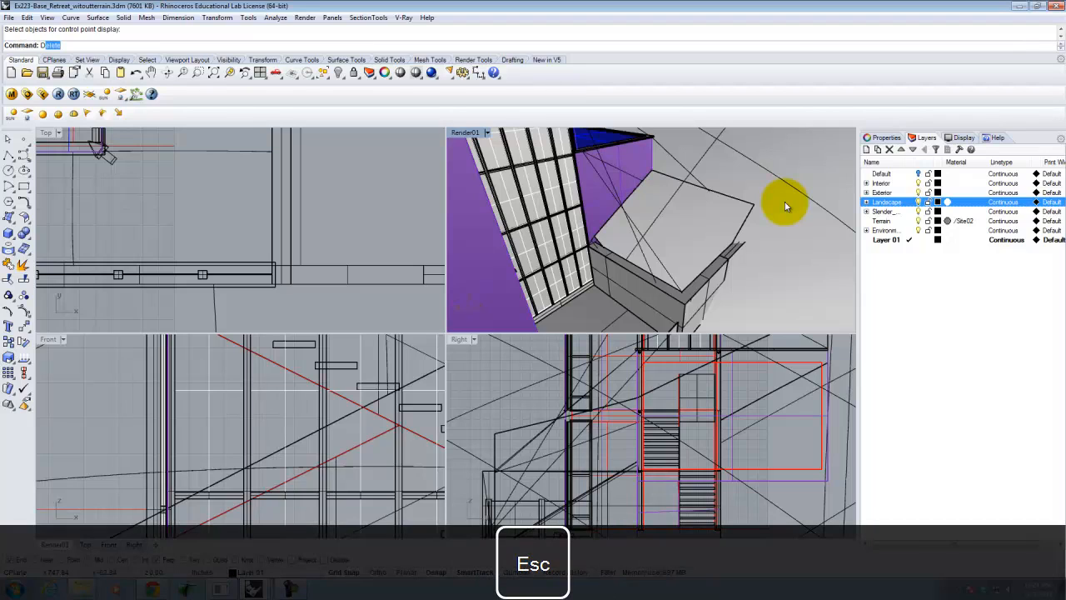
Duplicate the yard's boundary edges: the far terrain edge, the sloping front edge, the front wall's top edge and the side wall's top edge.
type("DupEdge")
key("Return")
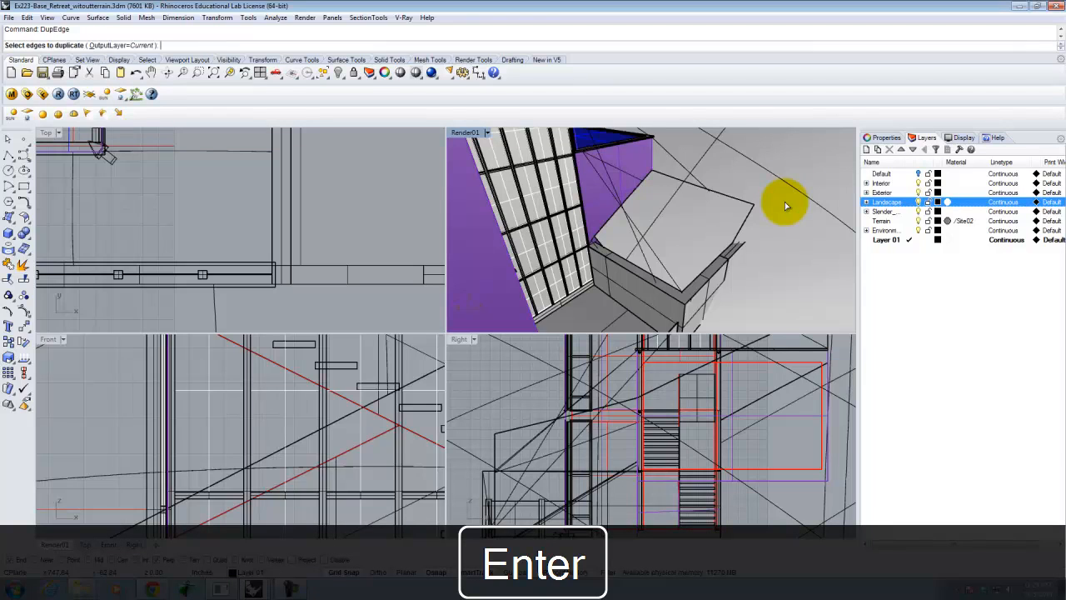
left_click(746, 202)
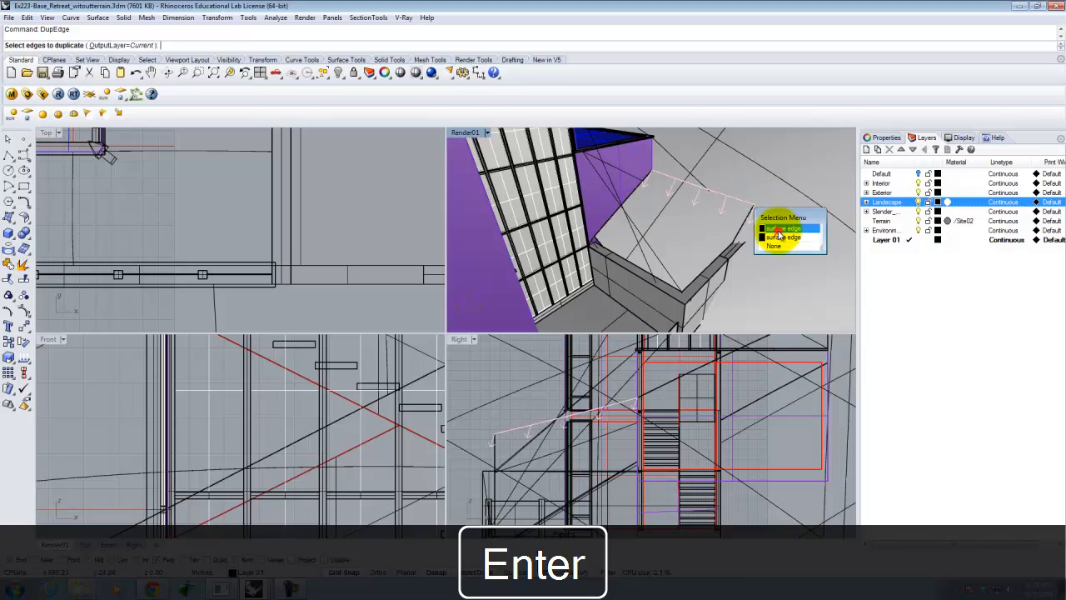
left_click(776, 229)
left_click(752, 212)
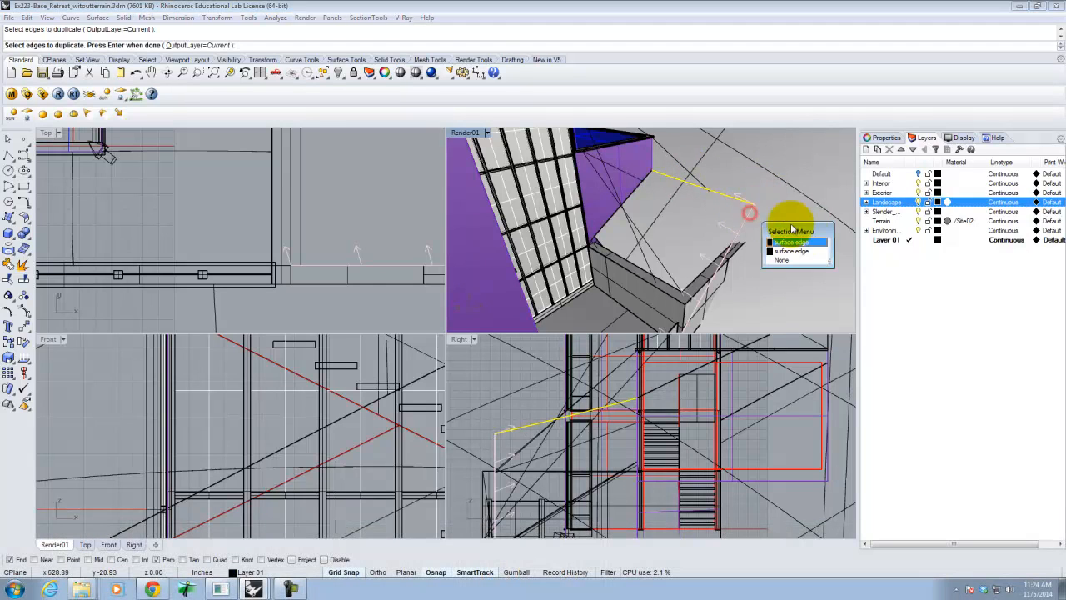
left_click(802, 241)
left_click(715, 263)
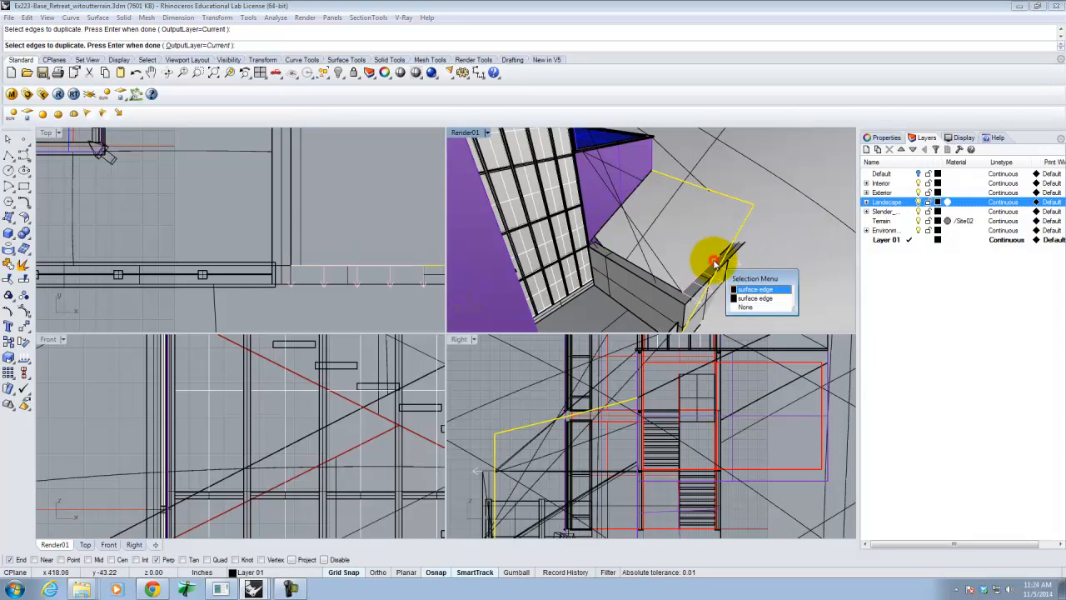
left_click(751, 290)
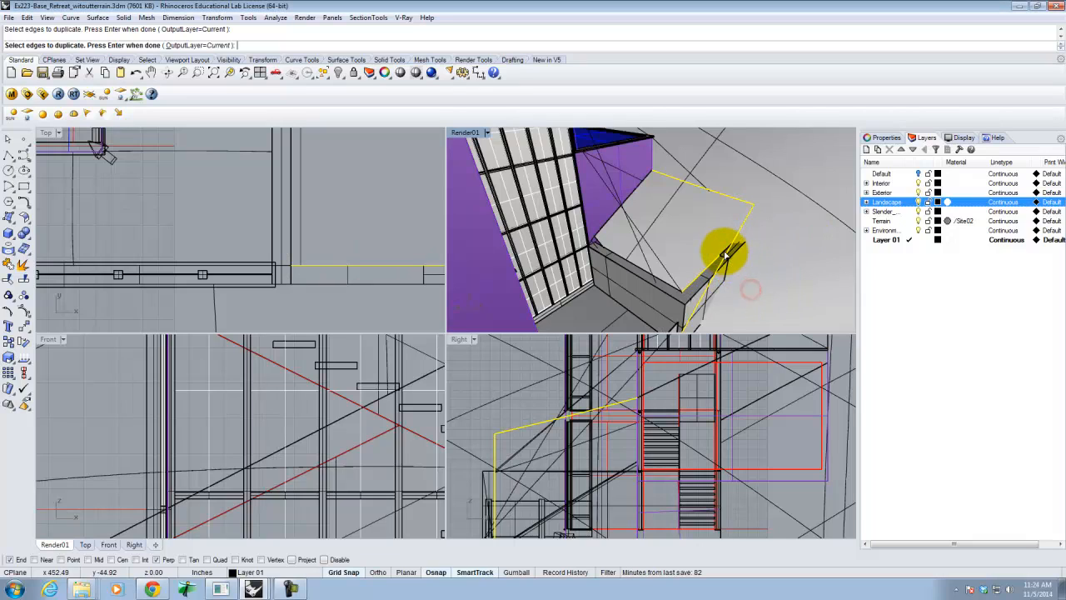
left_click(664, 286)
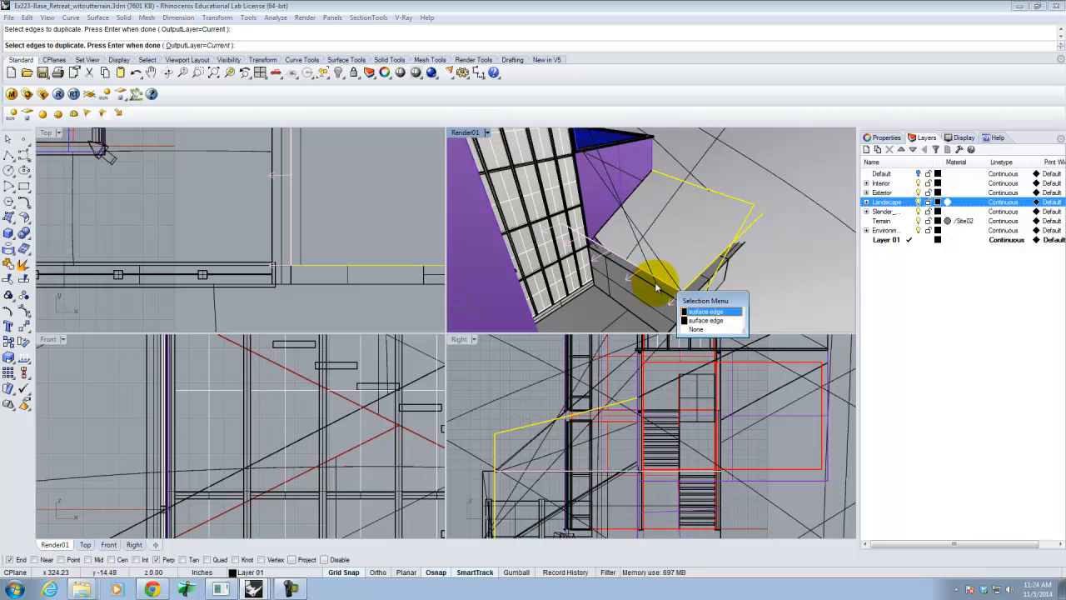
left_click(705, 312)
key("Return")
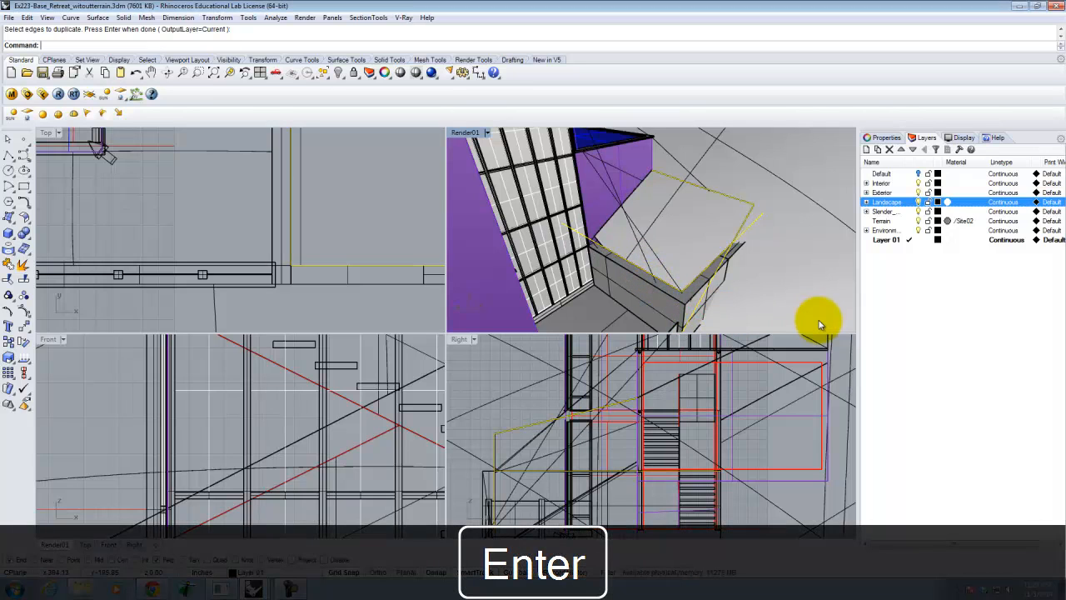
Trim the overhanging ends of the front wall edge and the sloping front edge where they cross.
scroll(749, 241, "up", 10)
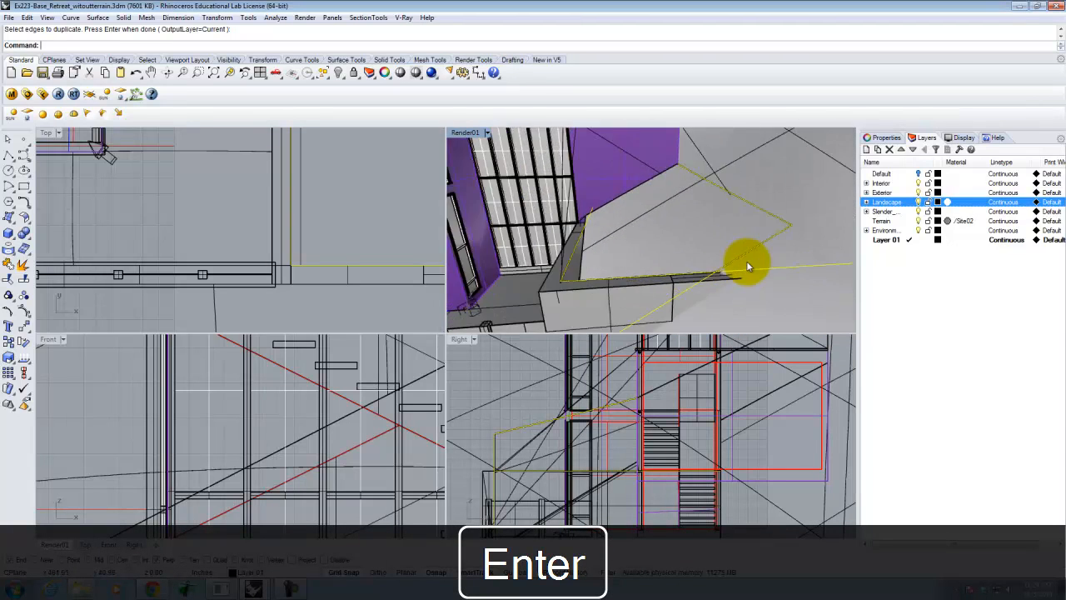
scroll(737, 269, "down", 3)
type("trim")
key("Return")
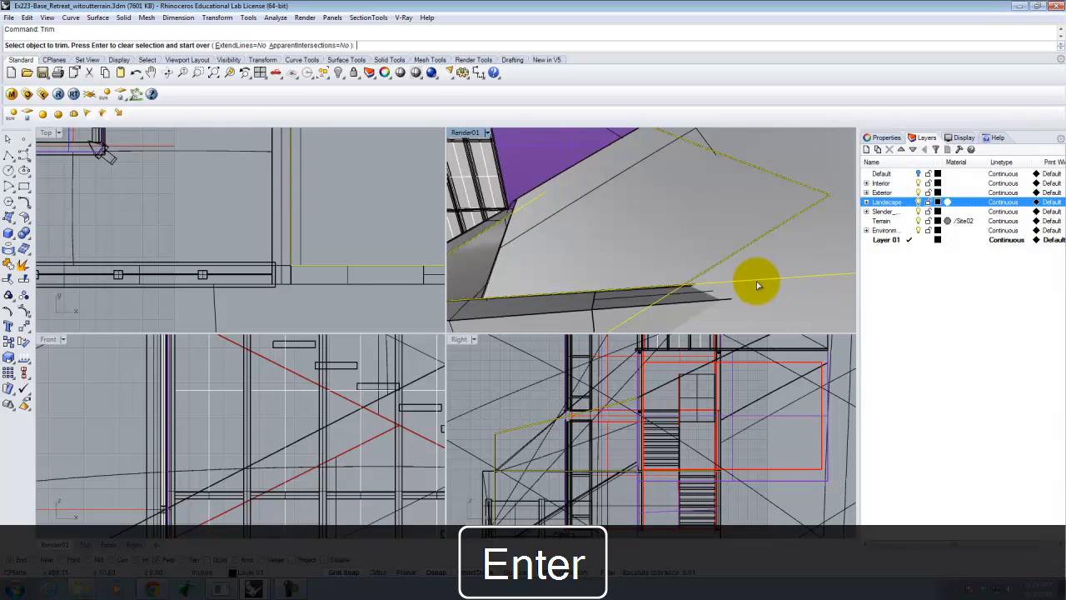
left_click(760, 285)
left_click(795, 310)
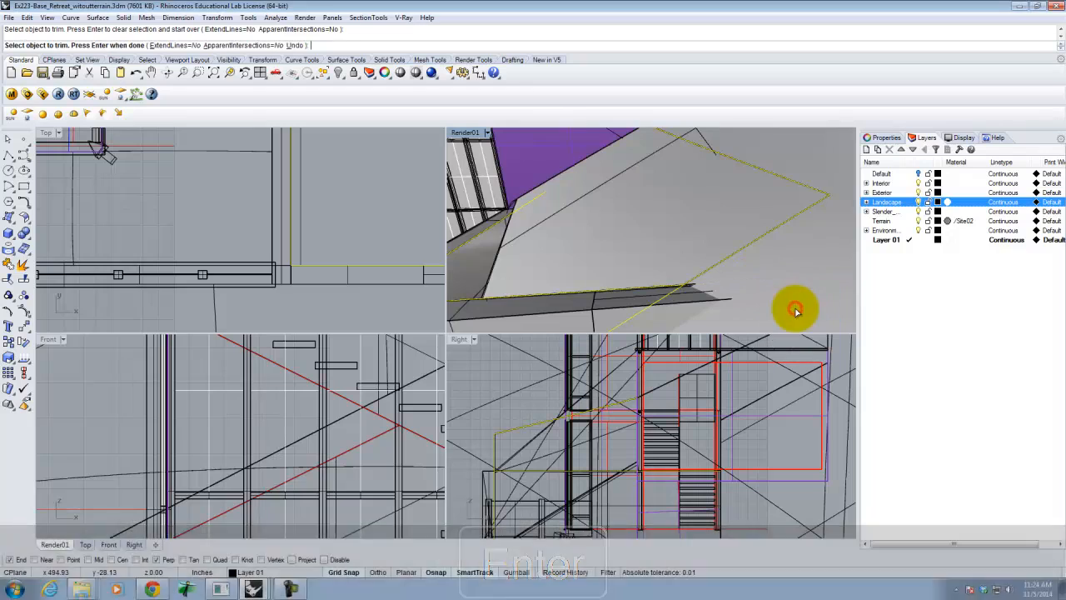
scroll(742, 238, "up", 3)
left_click(677, 284)
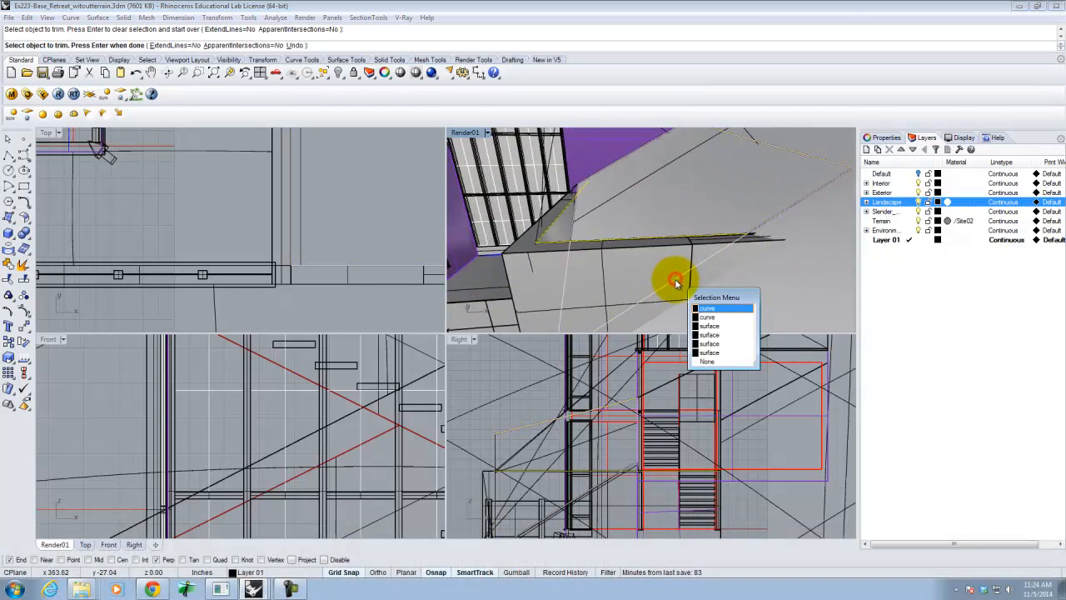
left_click(706, 318)
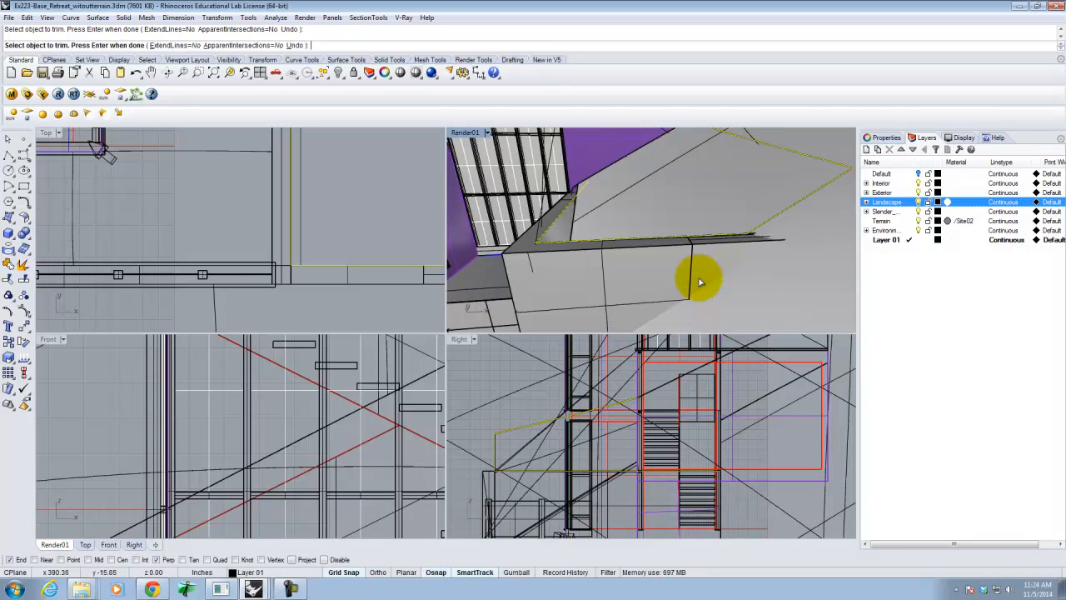
scroll(687, 259, "down", 6)
scroll(687, 259, "up", 3)
scroll(687, 264, "up", 6)
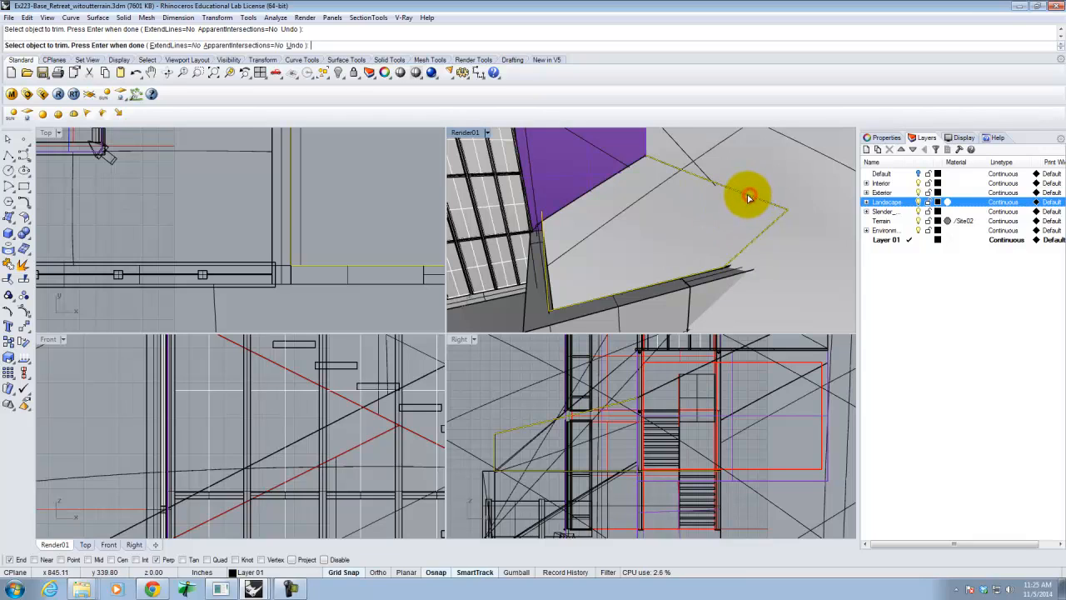
key("Return")
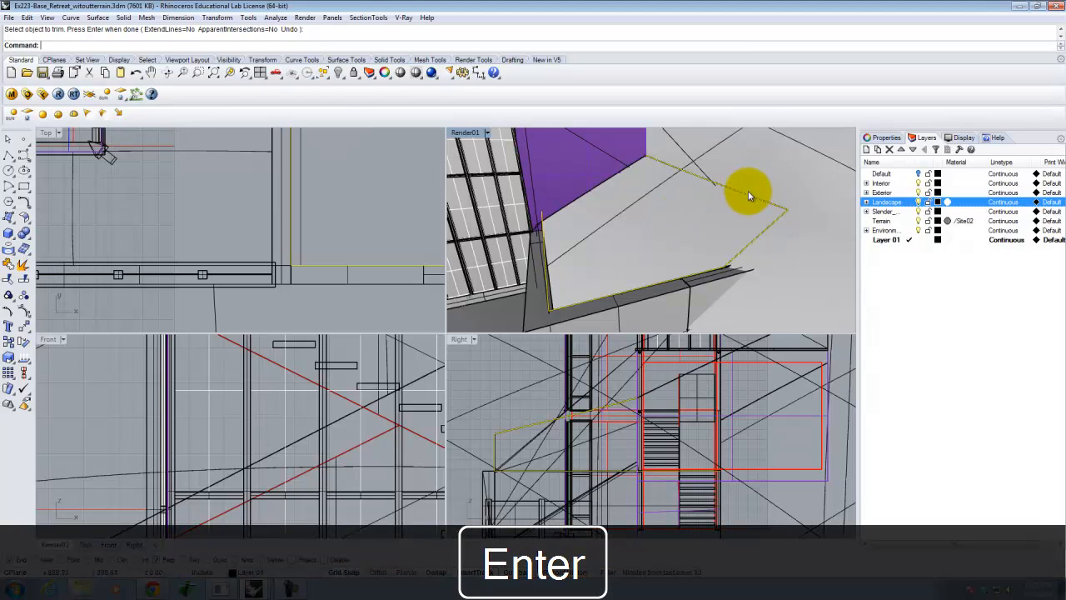
Join the trimmed front edge curves into one curve, leaving out the far terrain edge and the side wall edge.
left_click(749, 196, "ctrl")
left_click(549, 294, "ctrl")
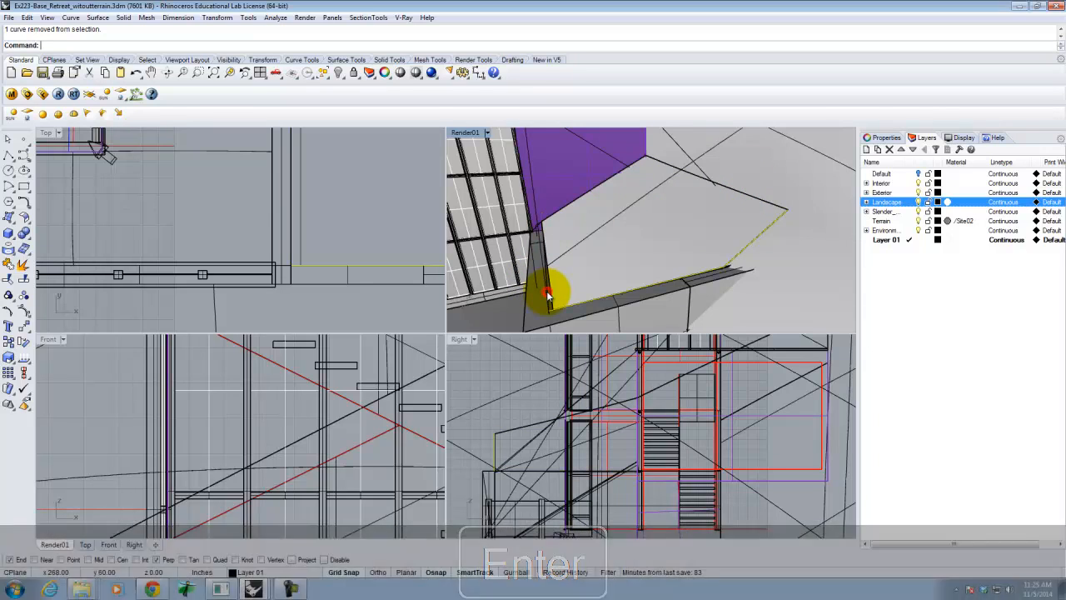
key("Return")
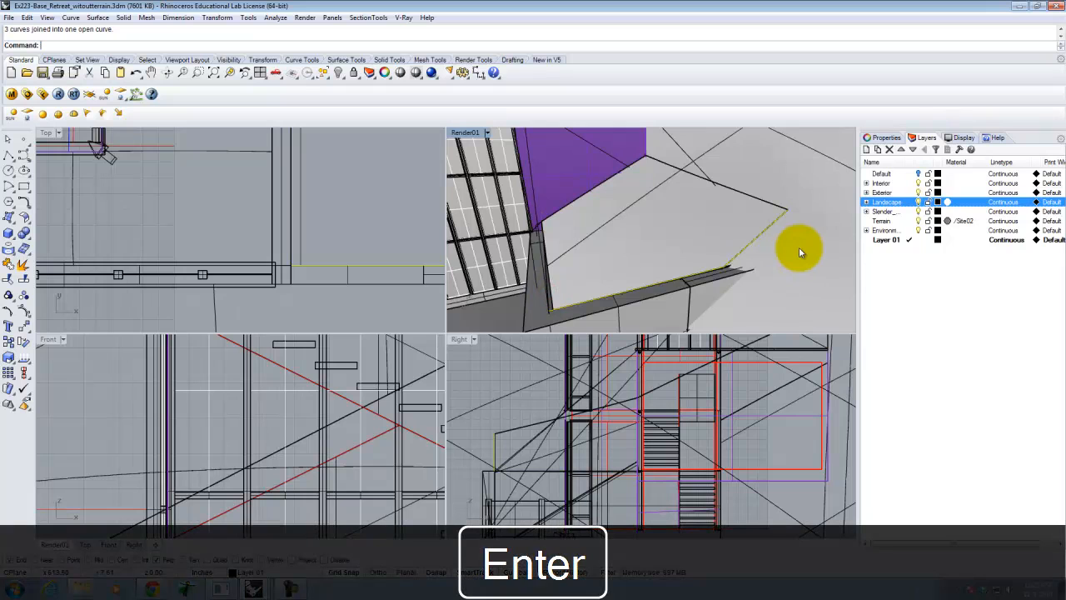
Trim the part of the side wall edge curve that runs past the house corner, using the wall's end as cutting object.
right_click_drag(738, 274, 595, 269)
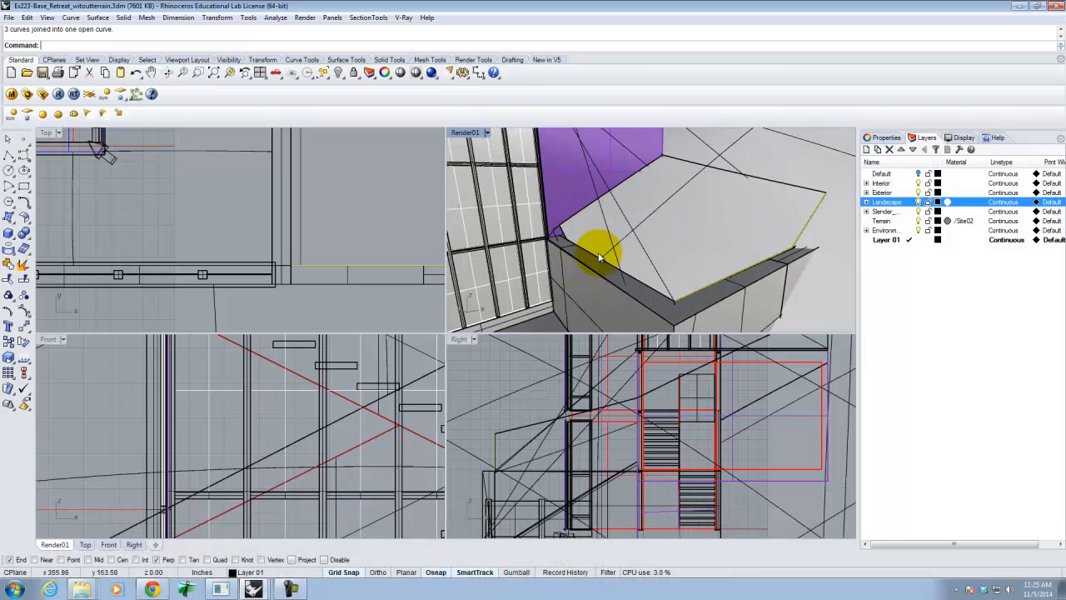
left_click(593, 253)
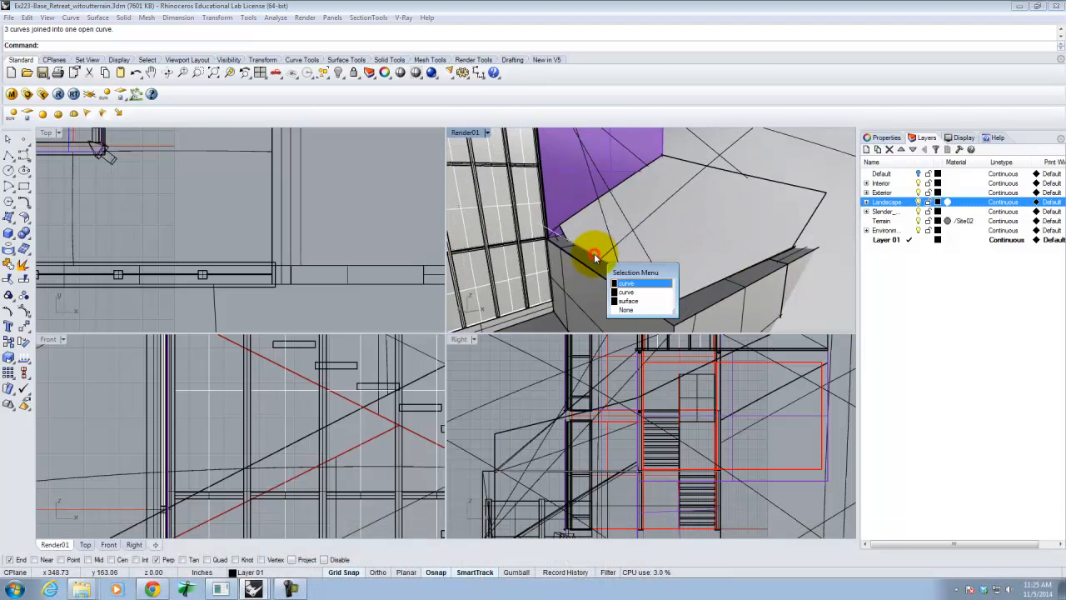
left_click(646, 282)
right_click_drag(588, 225, 555, 290)
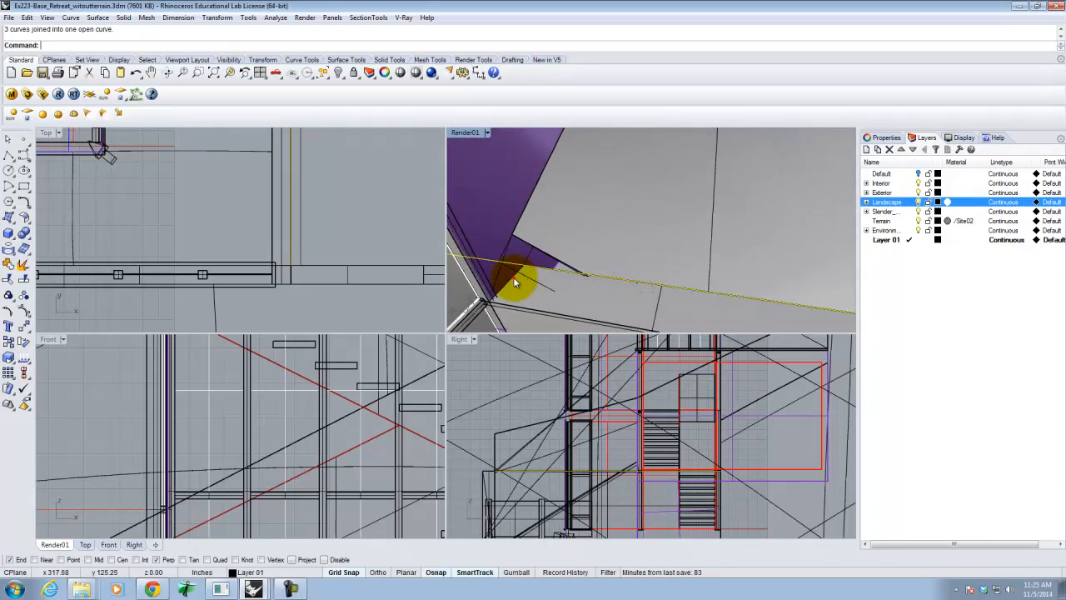
left_click(518, 283)
left_click(546, 308)
key("Return")
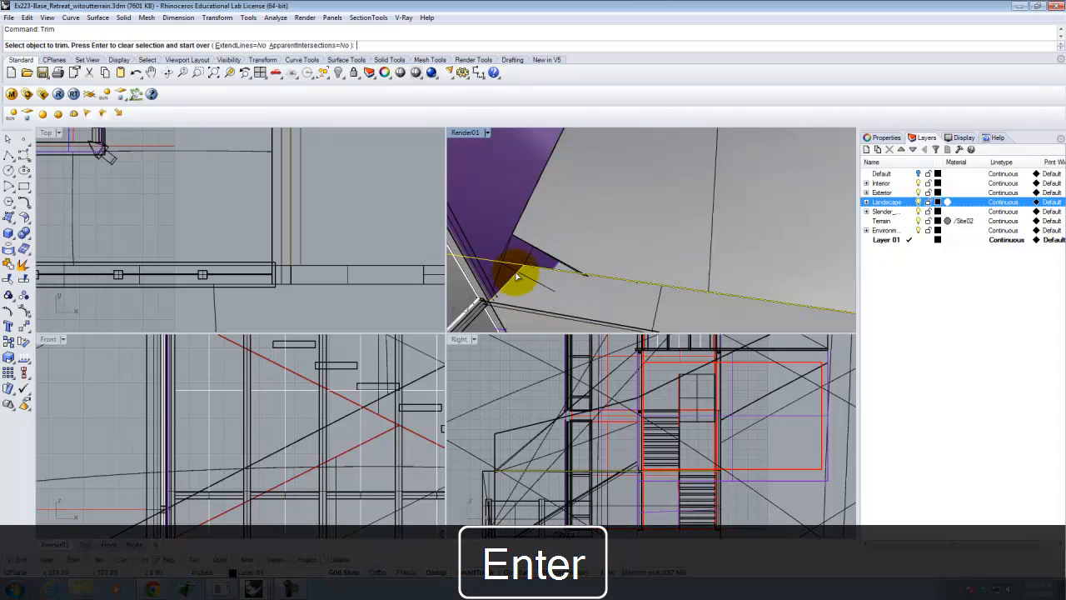
left_click(512, 266)
left_click(547, 293)
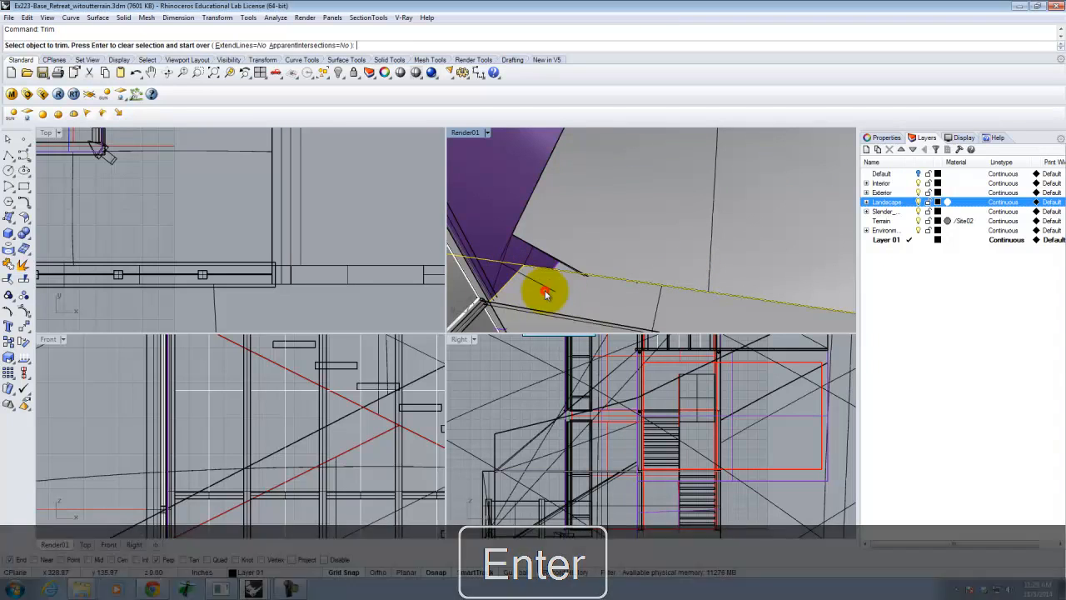
scroll(490, 269, "up", 3)
key("Escape")
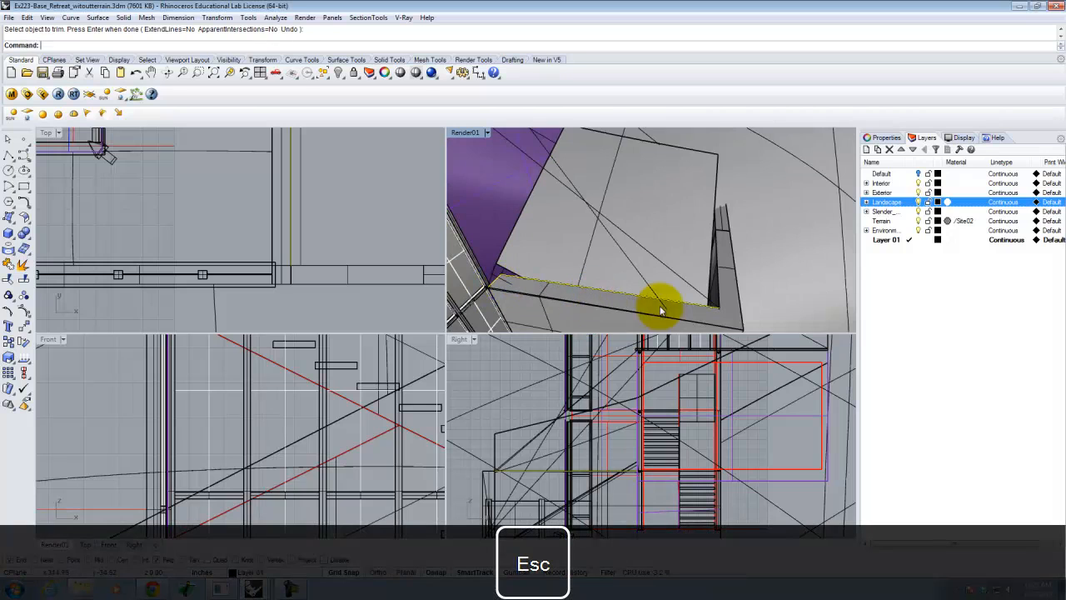
Draw a straight polyline along the house wall from the side wall curve's end at the house corner to the far terrain corner.
right_click_drag(707, 311, 676, 305)
scroll(507, 254, "up", 3)
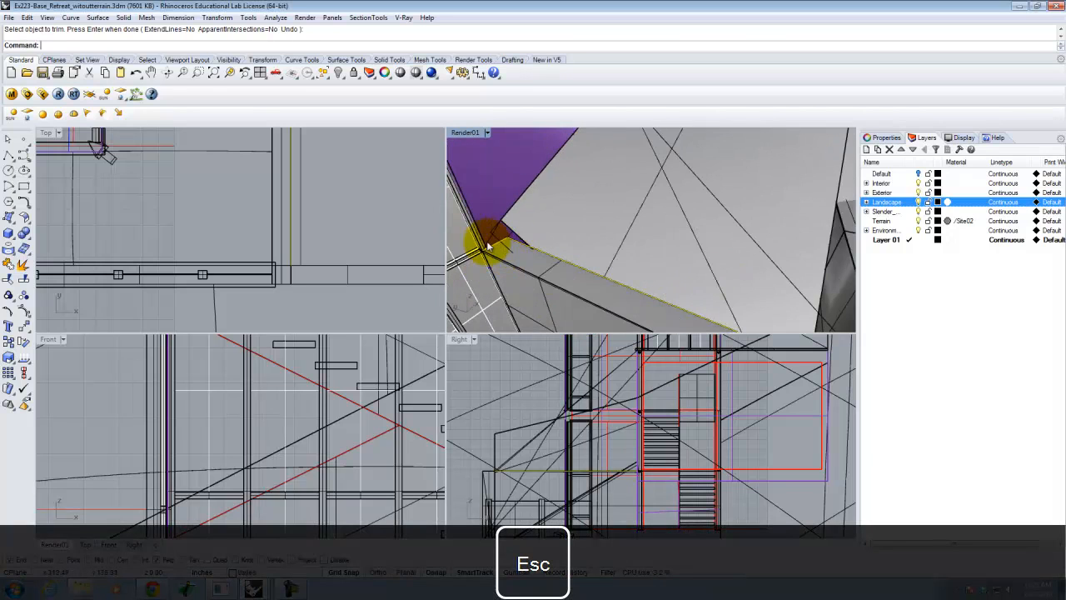
scroll(503, 243, "down", 5)
right_click_drag(814, 236, 664, 217)
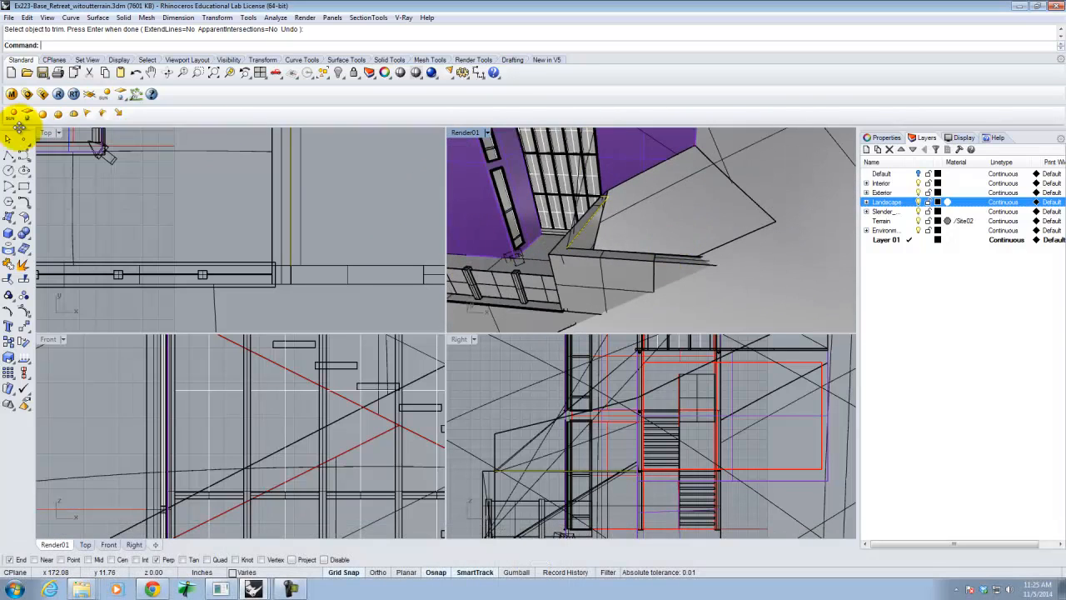
left_click(8, 155)
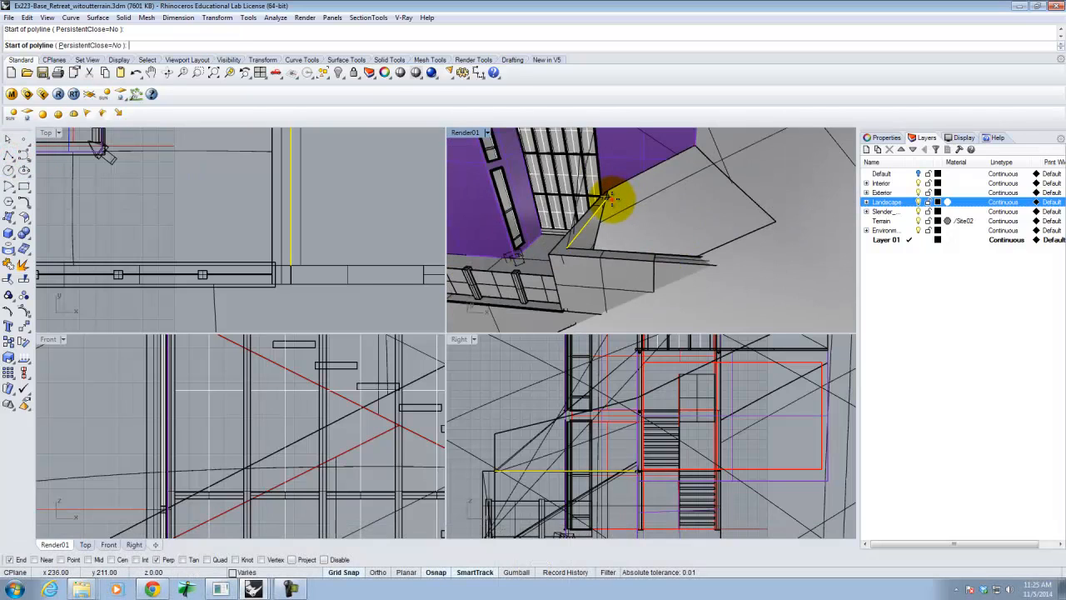
left_click(612, 198)
left_click(694, 151)
key("Return")
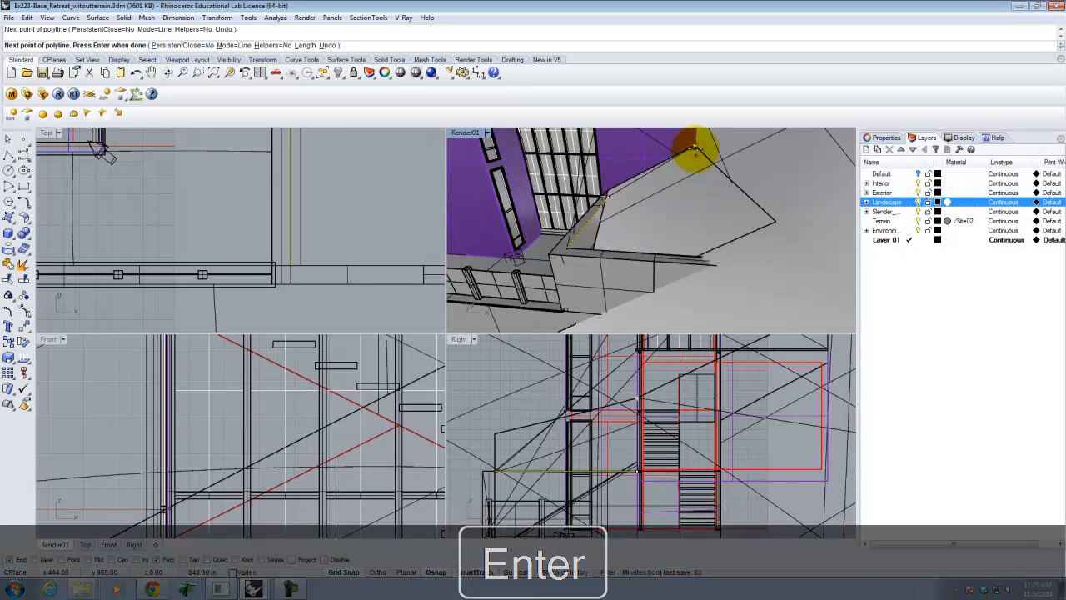
Build a surface from a curve network using the yard's house wall, side wall, front and far terrain boundary curves.
right_click_drag(595, 177, 684, 198)
scroll(548, 215, "up", 4)
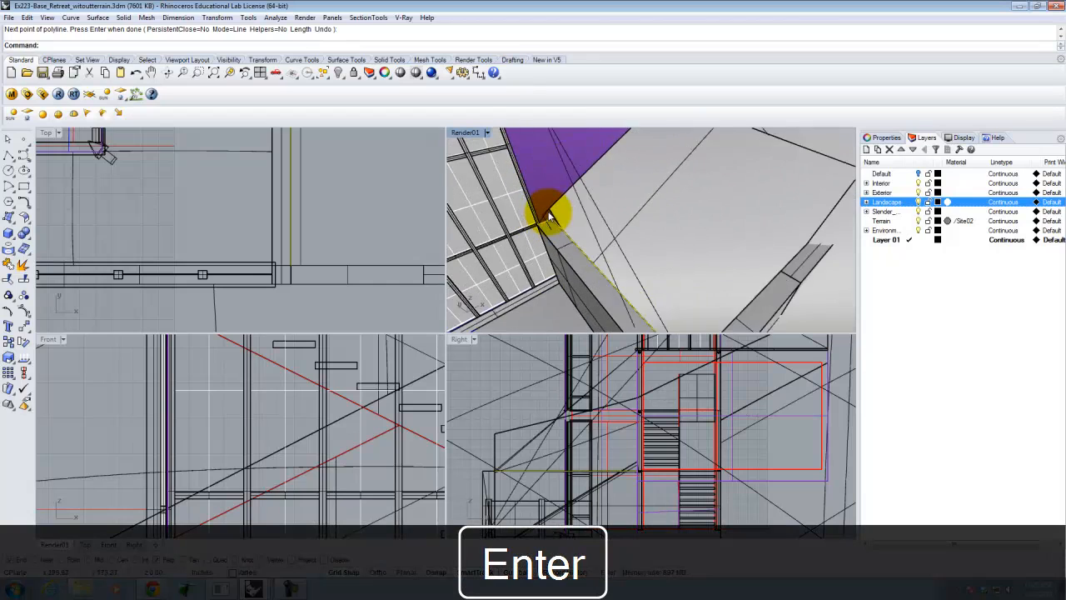
scroll(555, 217, "up", 2)
left_click(553, 223)
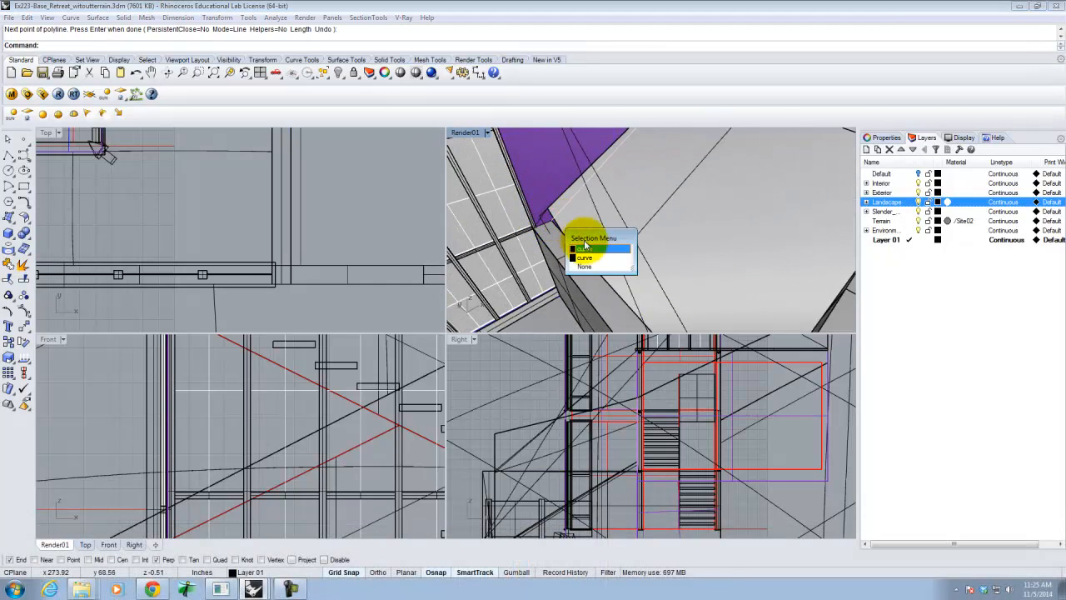
left_click(593, 256)
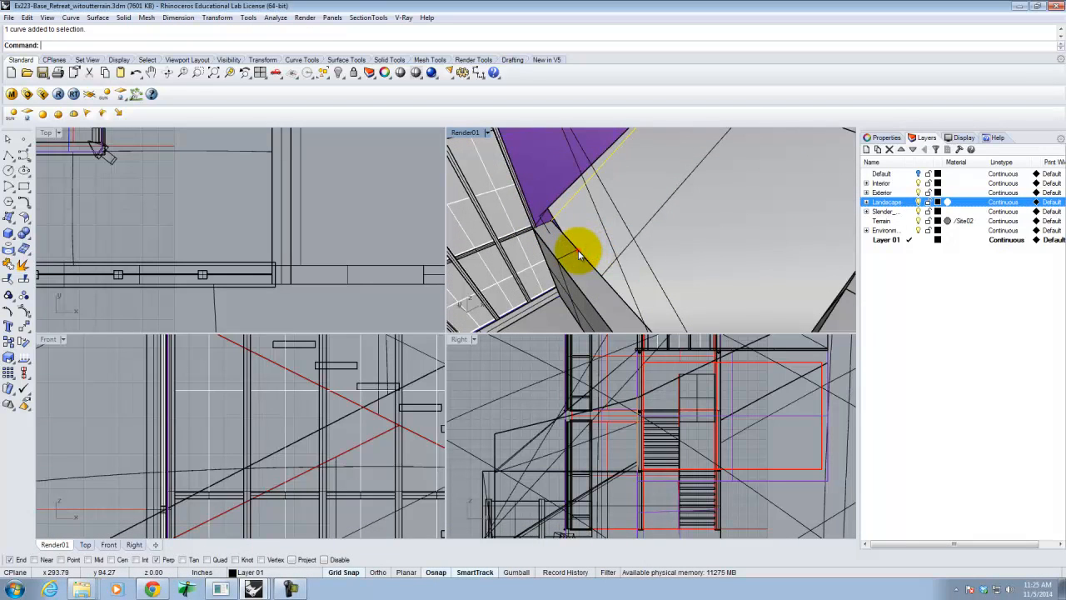
left_click(579, 252, "shift")
left_click(606, 280)
scroll(524, 273, "down", 5)
scroll(636, 281, "up", 3)
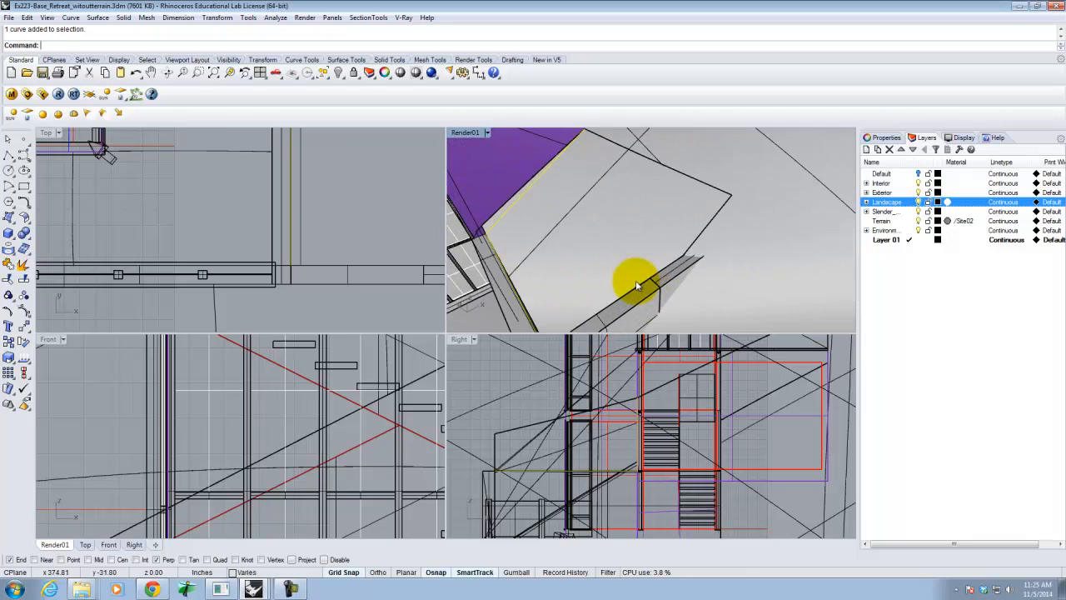
left_click(646, 286, "shift")
left_click(679, 299)
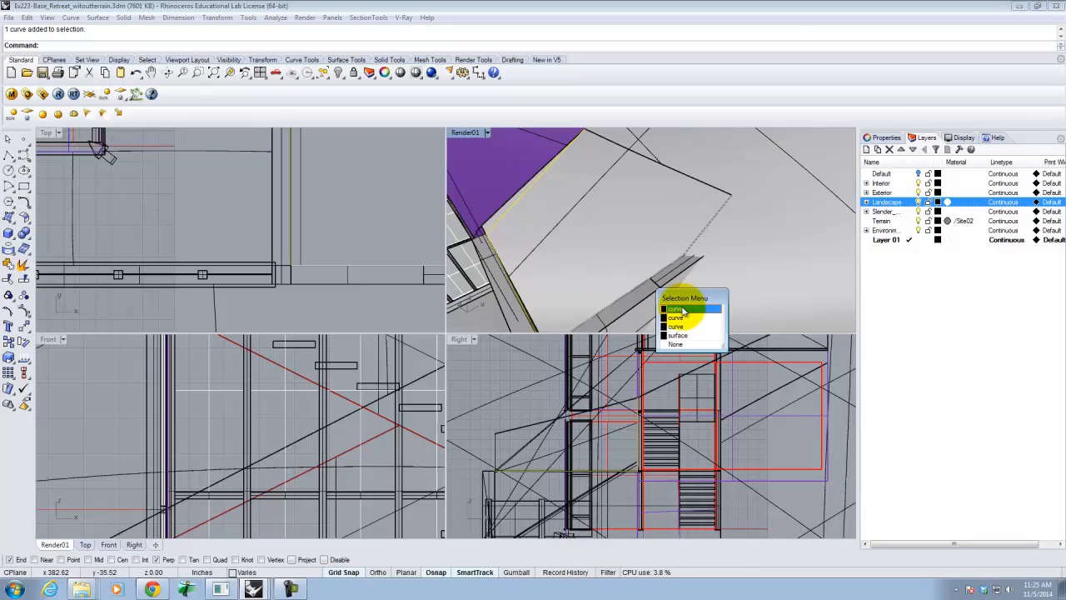
left_click(692, 183, "shift")
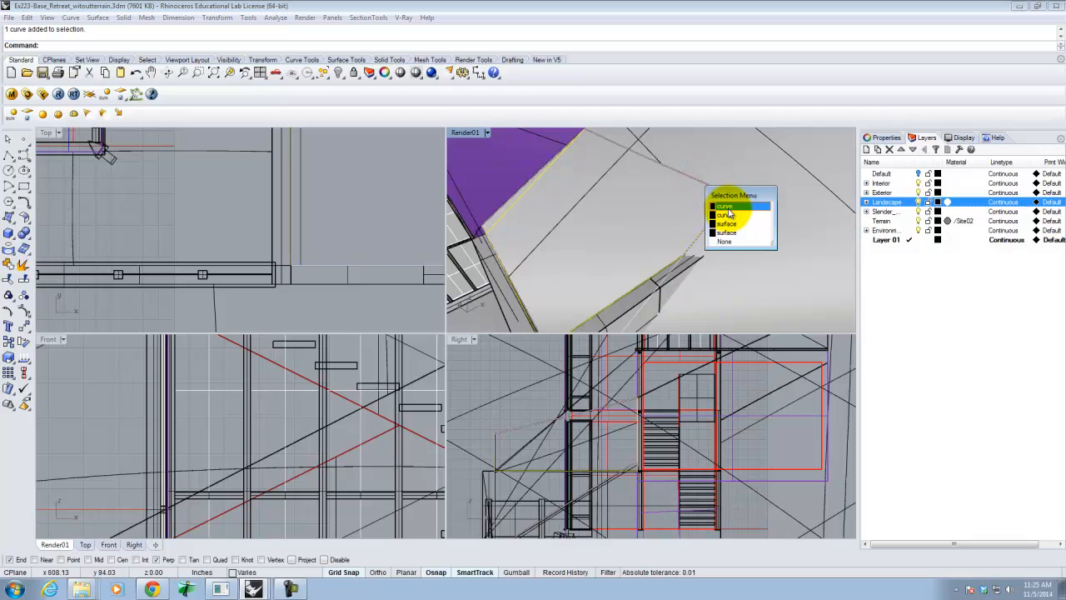
left_click(729, 212)
left_click(708, 185, "ctrl")
left_click(715, 190, "shift")
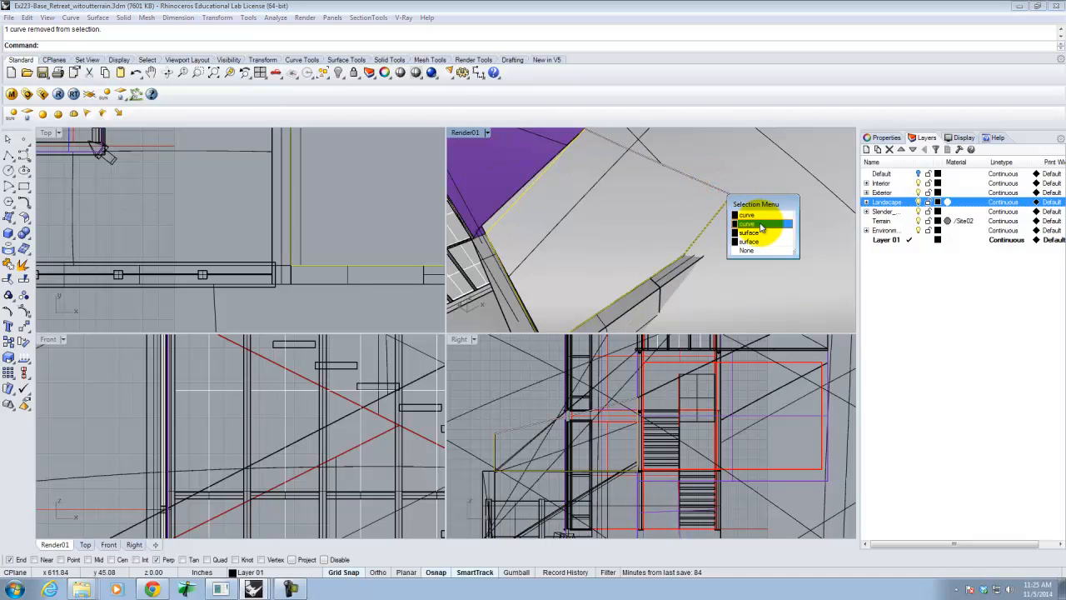
left_click(760, 227)
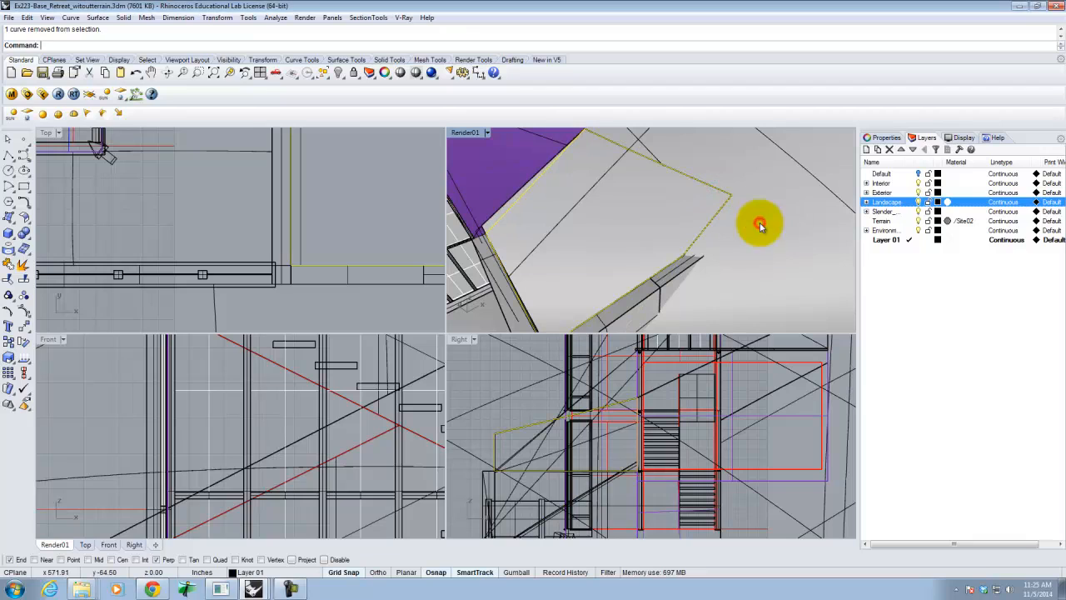
left_click(97, 18)
left_click(124, 107)
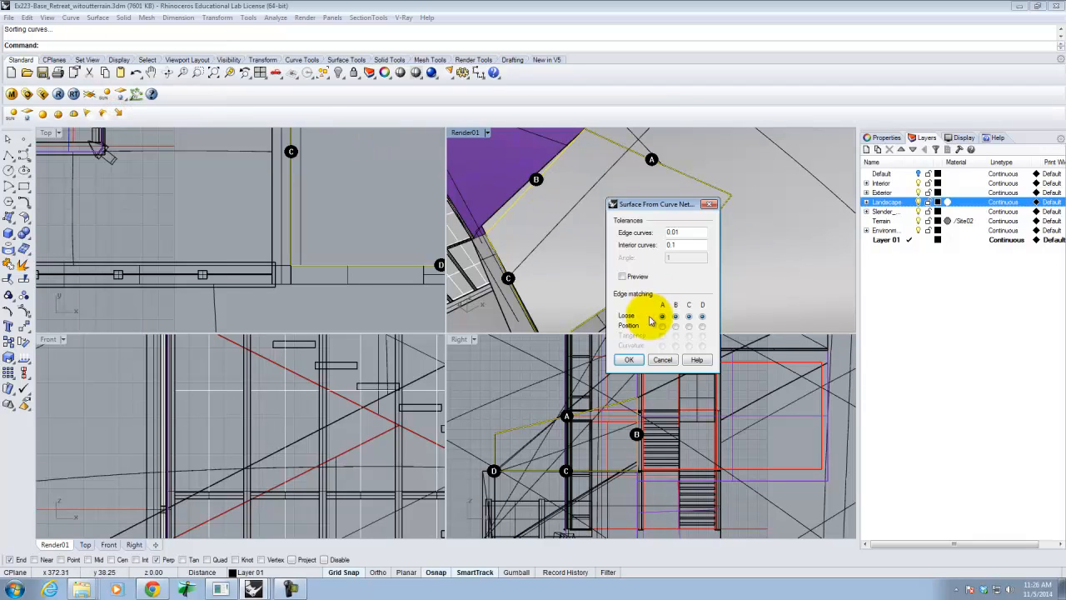
left_click(631, 361)
Delete the old terrain surface that overlaps the new network surface in the yard.
right_click_drag(708, 286, 648, 178)
left_click(661, 195)
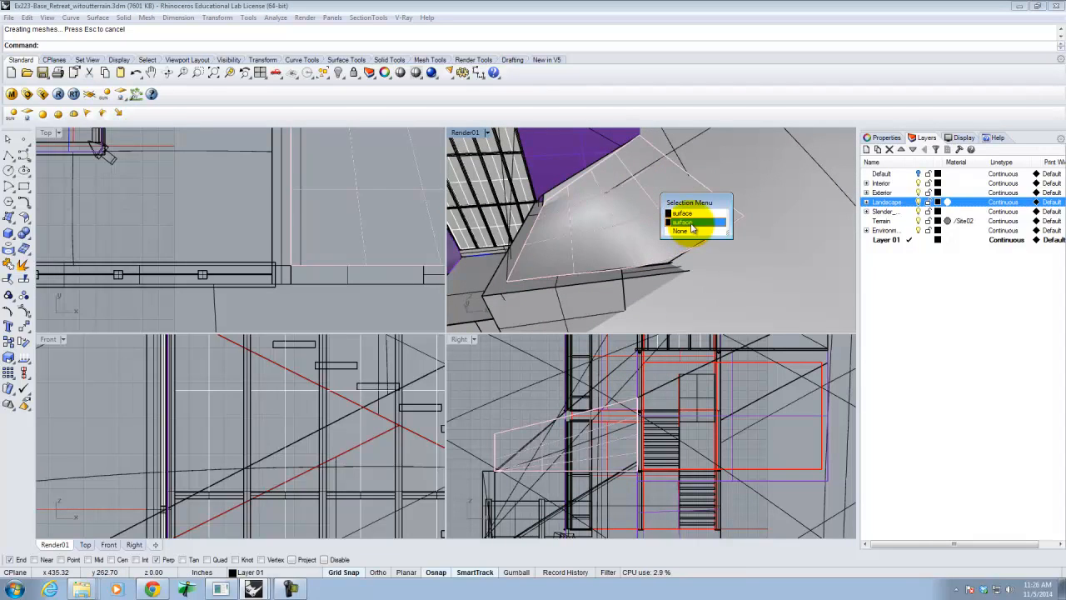
left_click(690, 214)
key("Delete")
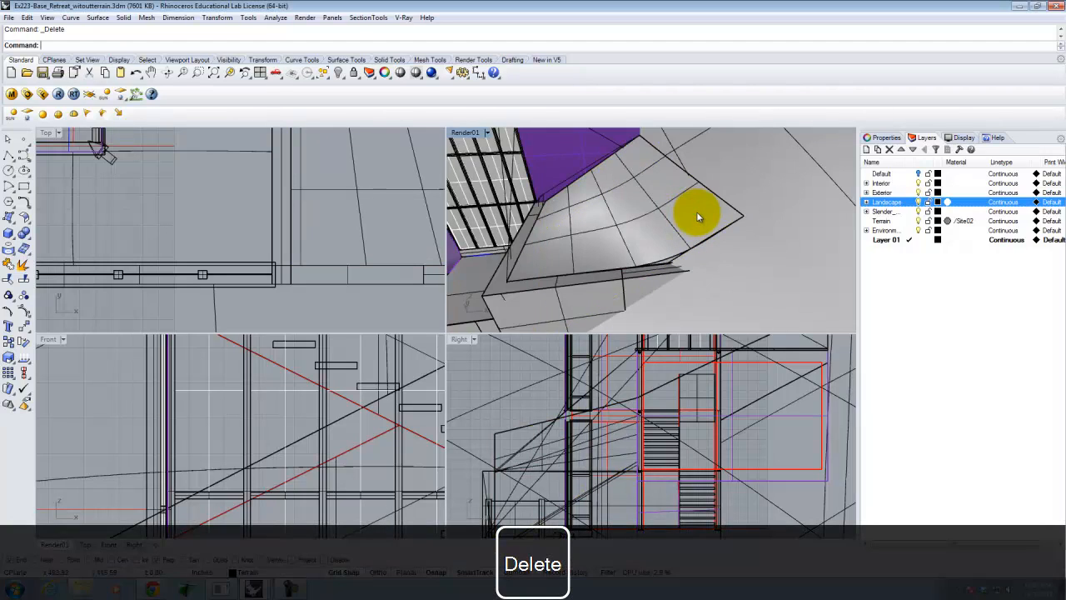
Check how the yard's network surface meets the walls from several angles and delete that surface.
mouse_move(676, 219)
right_mouse_down()
mouse_move(627, 238)
mouse_move(726, 172)
mouse_move(661, 202)
mouse_move(675, 233)
mouse_move(616, 249)
mouse_move(690, 221)
mouse_move(666, 238)
mouse_move(684, 231)
right_mouse_up()
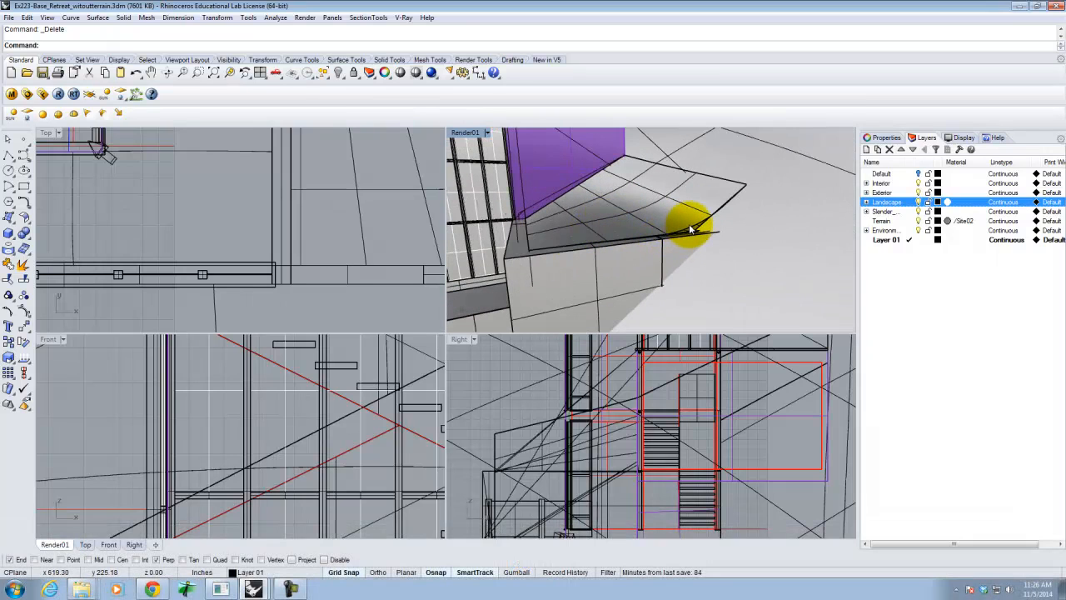
left_click(692, 228)
right_click_drag(666, 195, 735, 185)
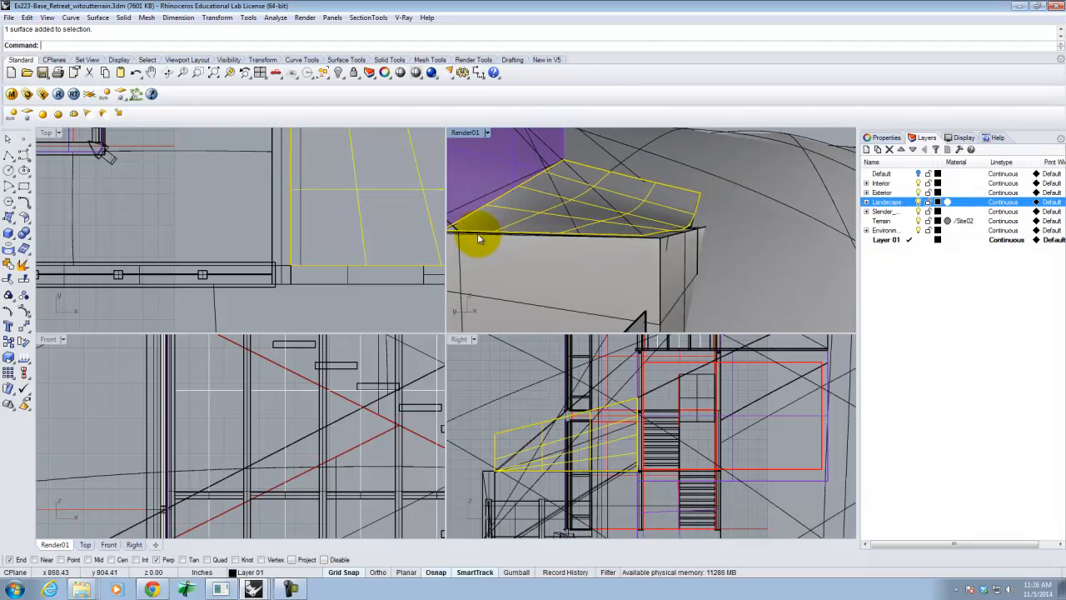
right_click_drag(713, 186, 680, 244)
key("Delete")
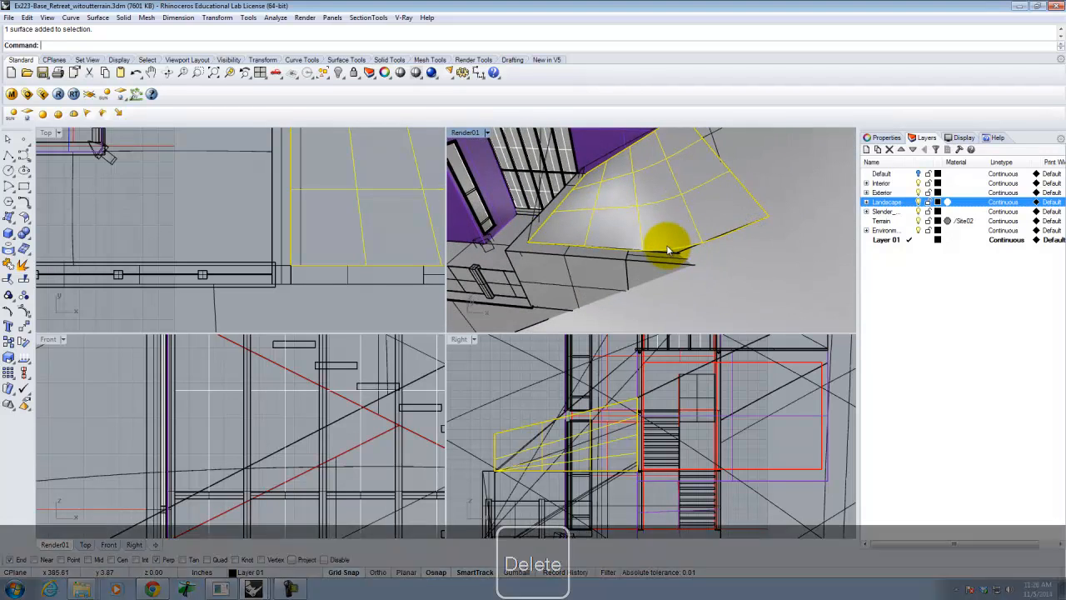
Copy the exterior concrete foundation wall downward from its corner to fill the gap above the terrain.
scroll(660, 231, "down", 5)
right_click_drag(596, 227, 675, 190)
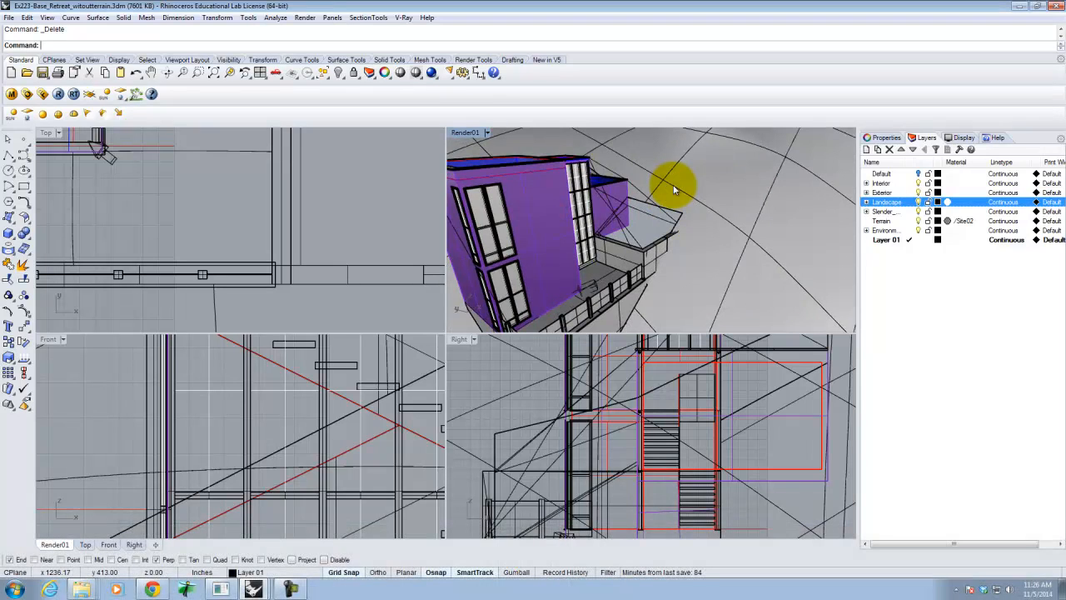
scroll(806, 240, "down", 6)
right_click_drag(799, 276, 691, 236)
scroll(650, 283, "up", 6)
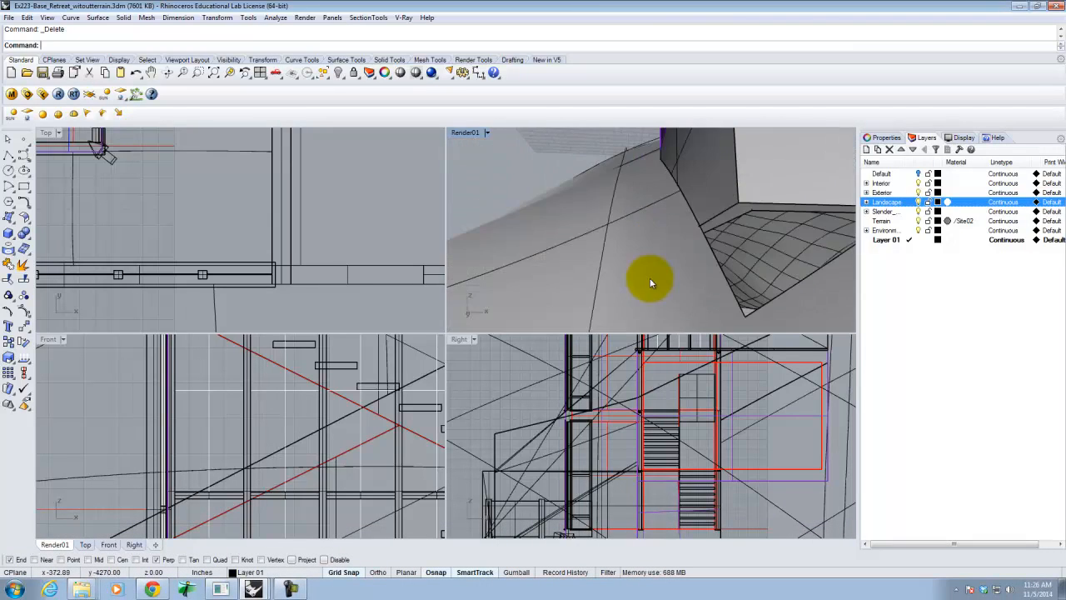
left_click(746, 211)
scroll(723, 230, "down", 5)
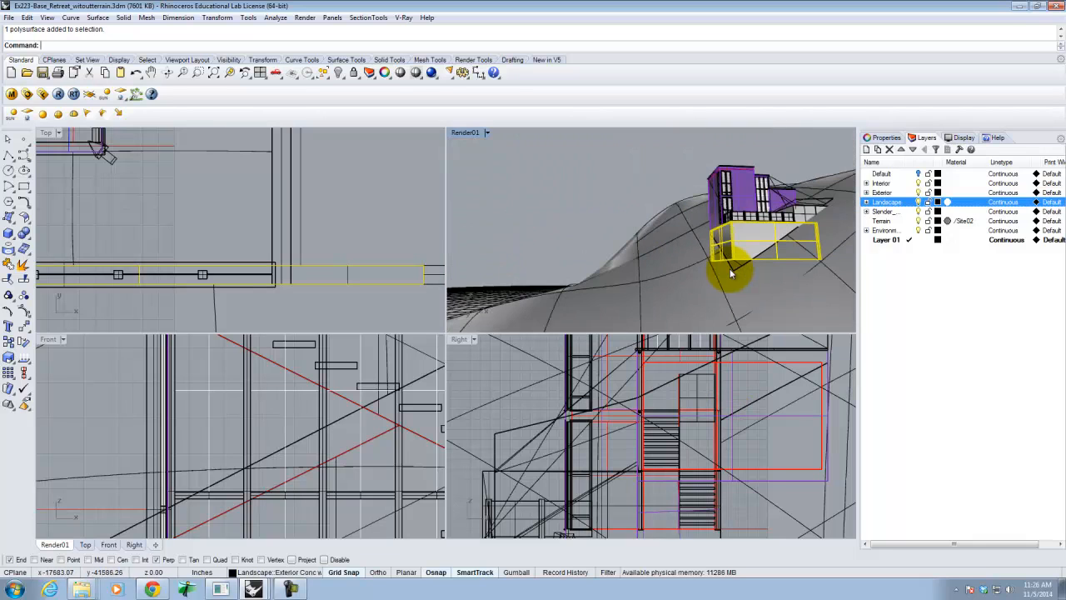
type("copy")
key("Return")
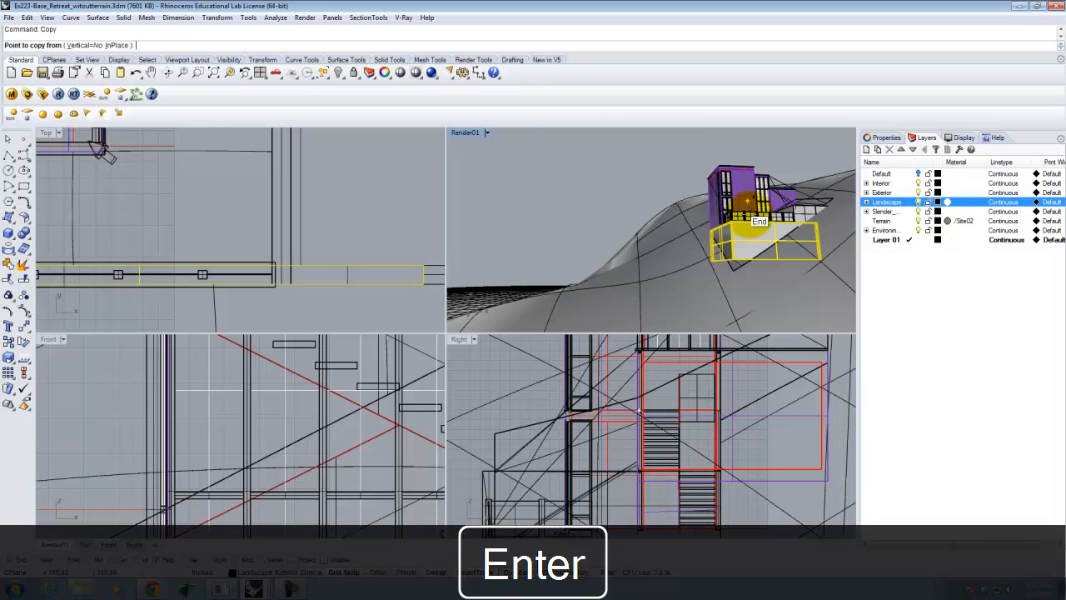
right_click_drag(753, 195, 762, 319)
scroll(740, 337, "up", 10)
left_click(684, 298)
scroll(686, 291, "down", 5)
scroll(666, 287, "up", 10)
scroll(701, 266, "down", 2)
left_click(721, 231)
key("Escape")
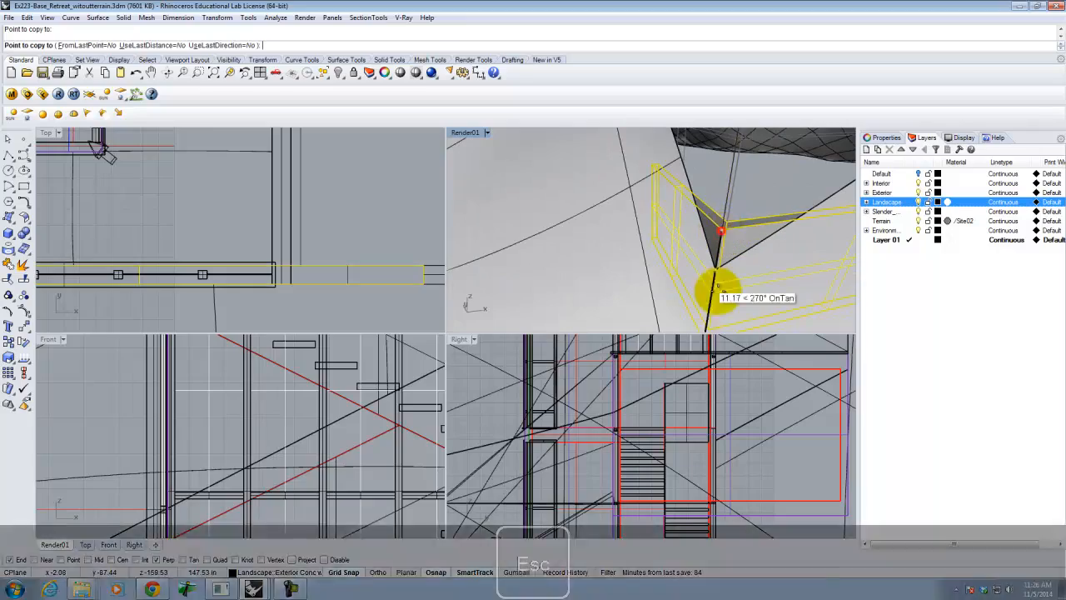
scroll(702, 298, "down", 6)
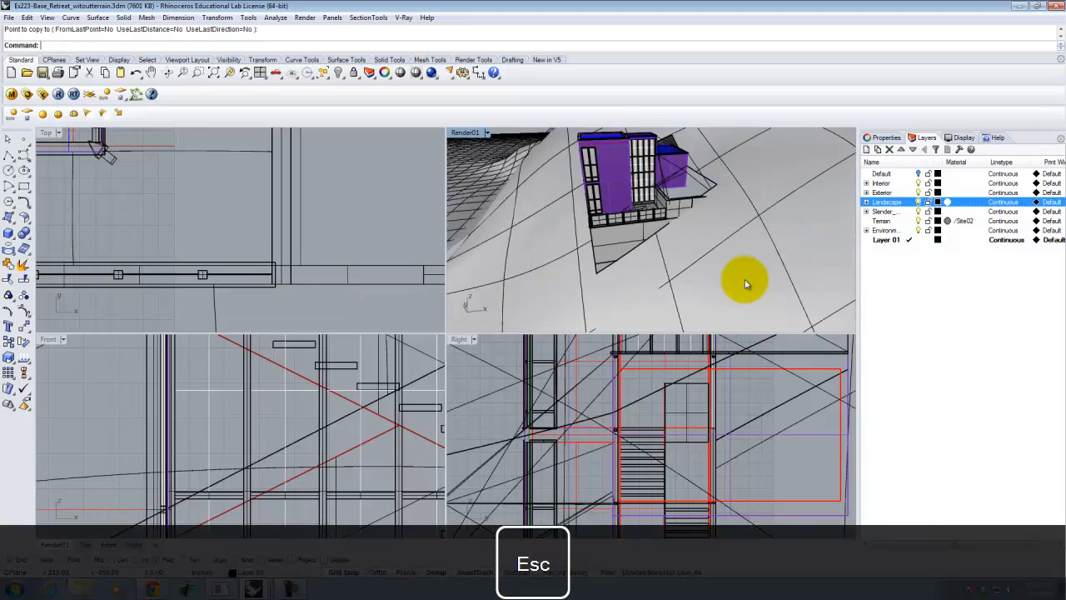
right_click_drag(732, 262, 621, 323)
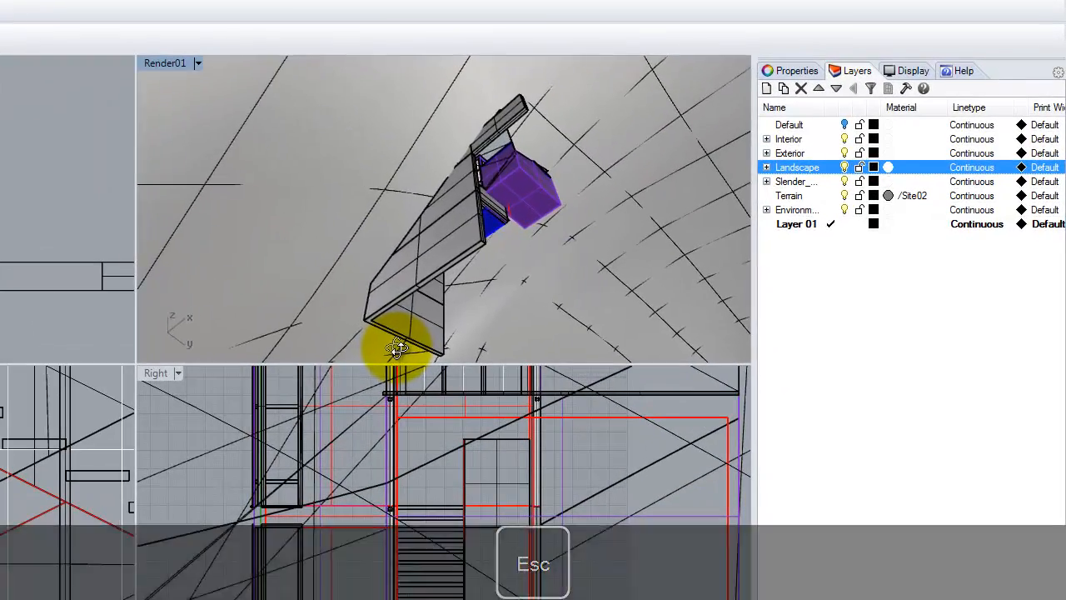
right_click_drag(397, 349, 543, 283)
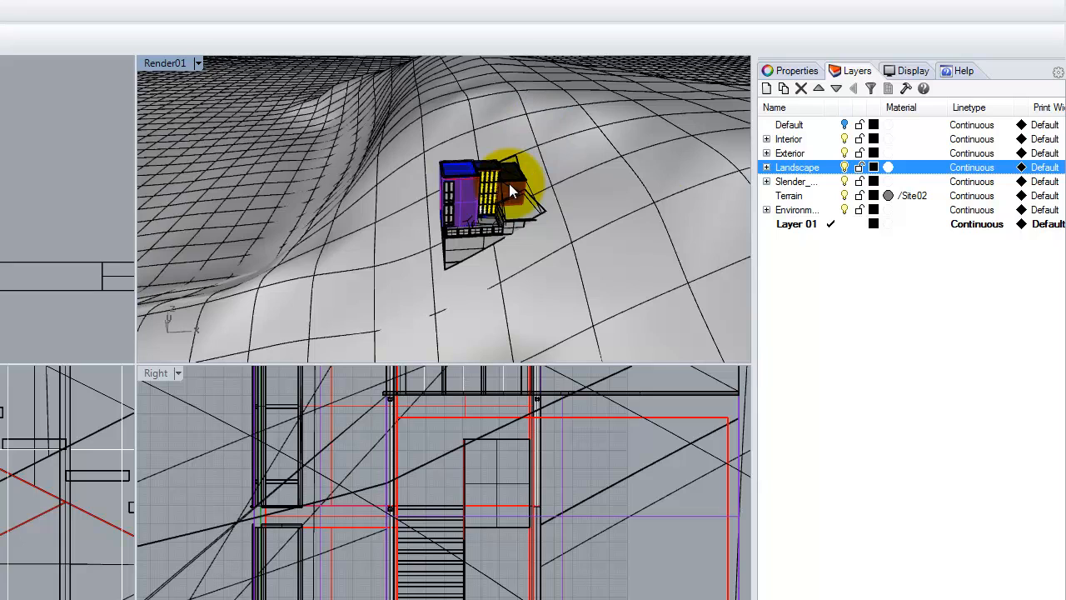
right_click_drag(487, 215, 551, 196)
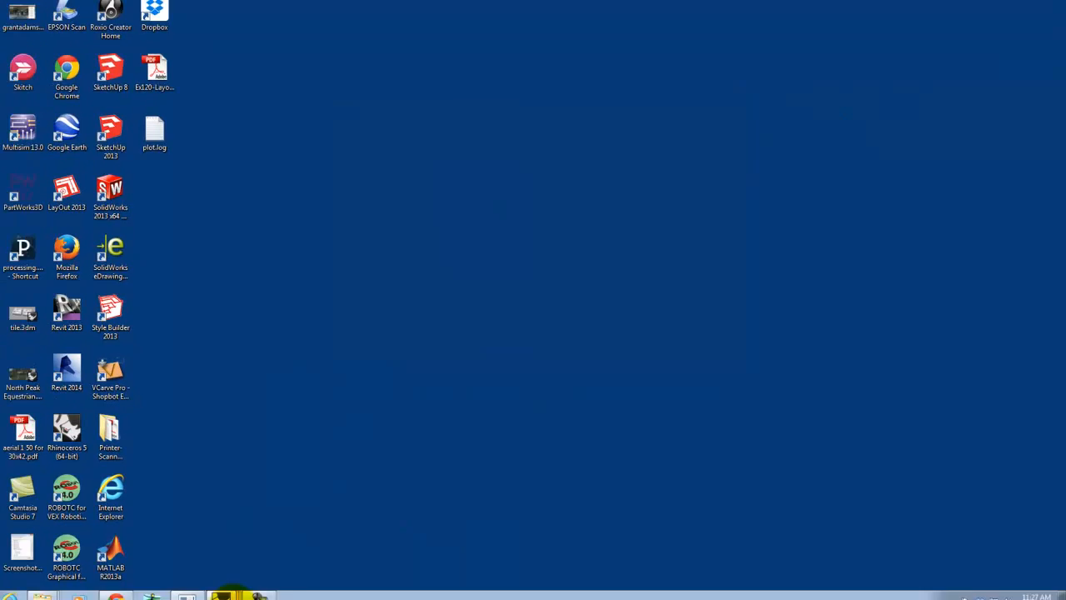
Switch to the Ex223-Base_Retreat.3dm model and examine from several sides how the house, yard and foundation walls meet the terrain.
mouse_move(256, 590)
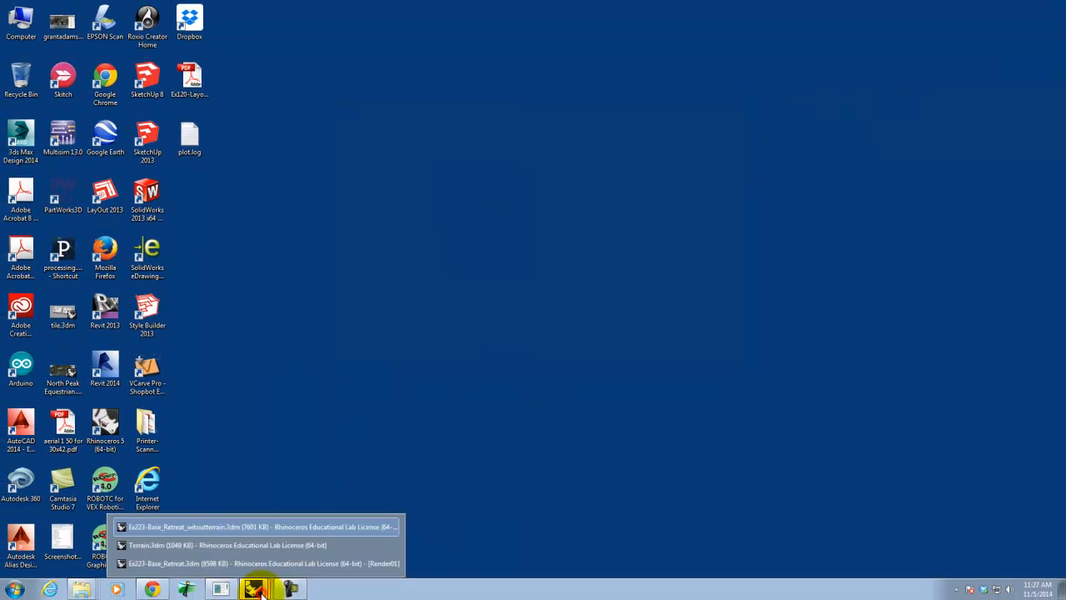
left_click(200, 565)
scroll(546, 276, "down", 2)
right_click_drag(626, 324, 543, 355)
scroll(511, 383, "up", 6)
right_click_drag(581, 435, 688, 432)
scroll(583, 408, "down", 6)
right_click_drag(520, 394, 634, 361)
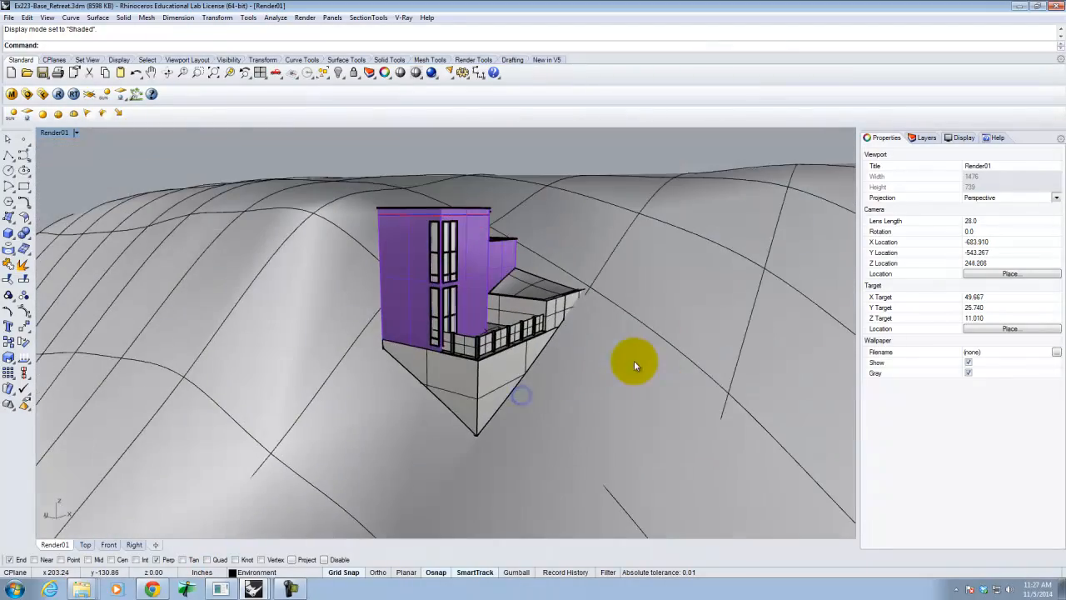
scroll(540, 267, "up", 8)
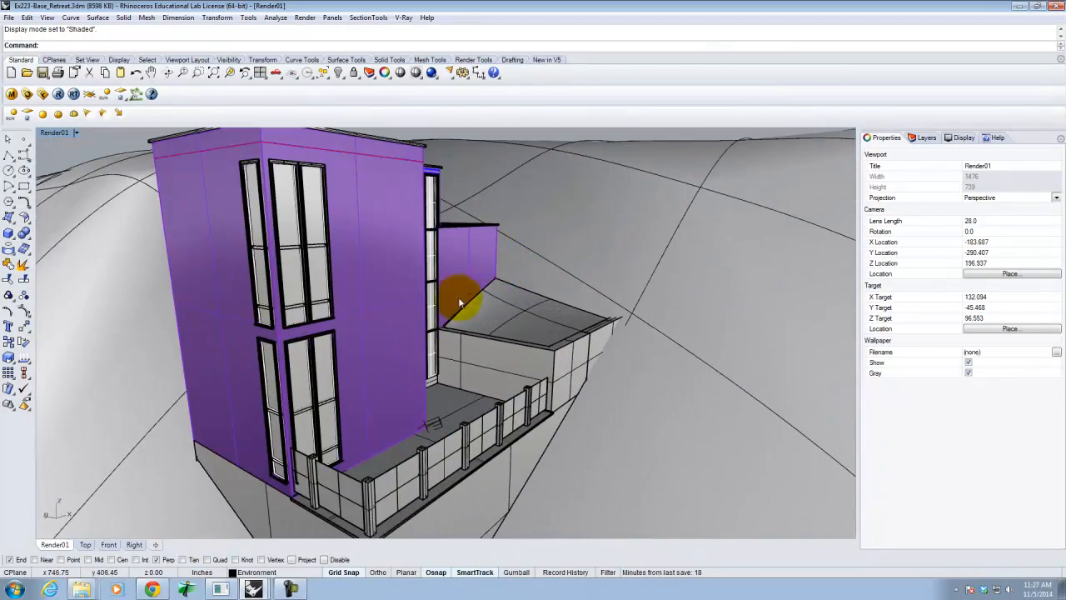
scroll(611, 311, "down", 5)
right_click_drag(611, 312, 380, 357)
right_click_drag(600, 370, 350, 398)
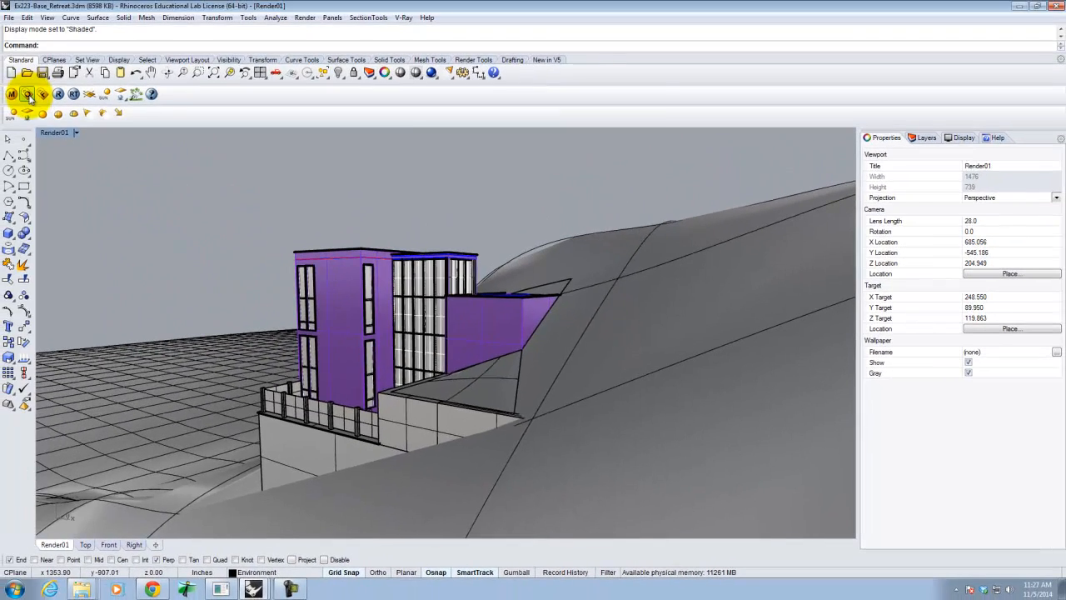
Check the GI skylight's HDR bitmap texture in the V-Ray environment settings.
left_click(28, 95)
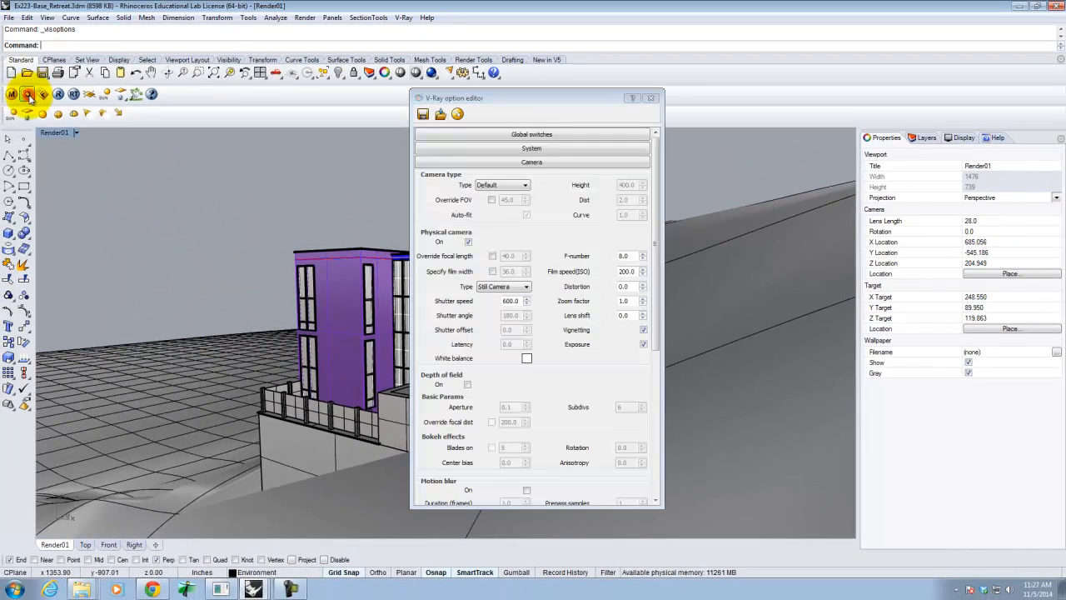
left_click(529, 162)
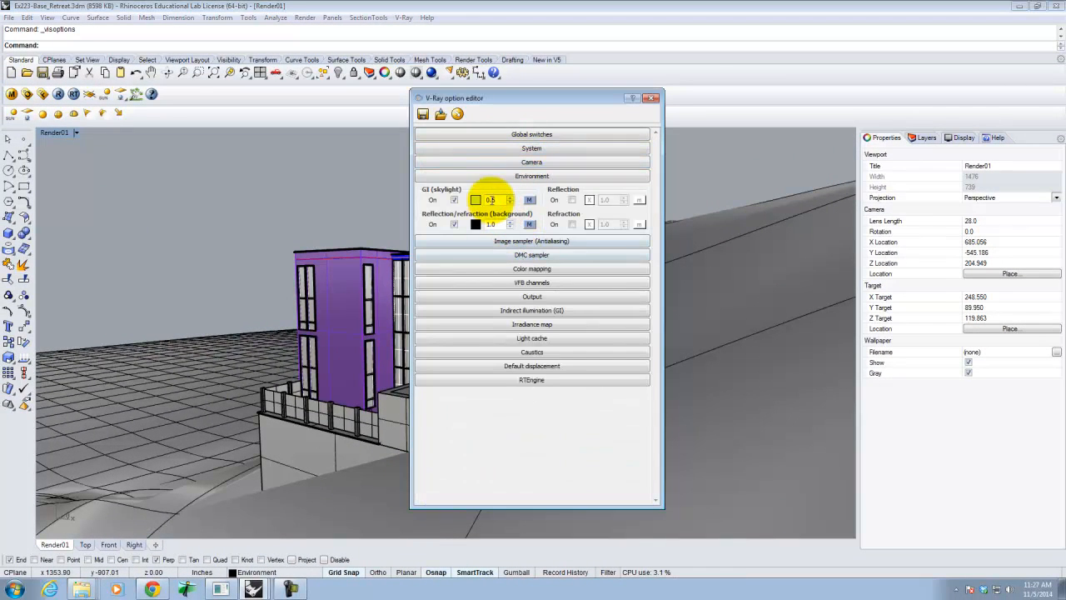
left_click(530, 199)
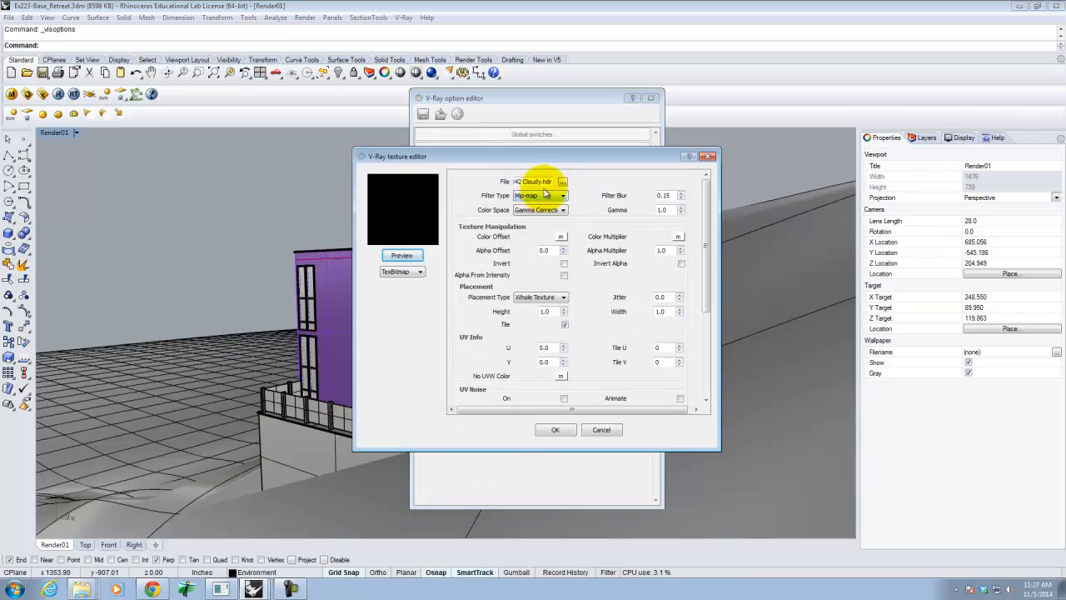
left_click(556, 430)
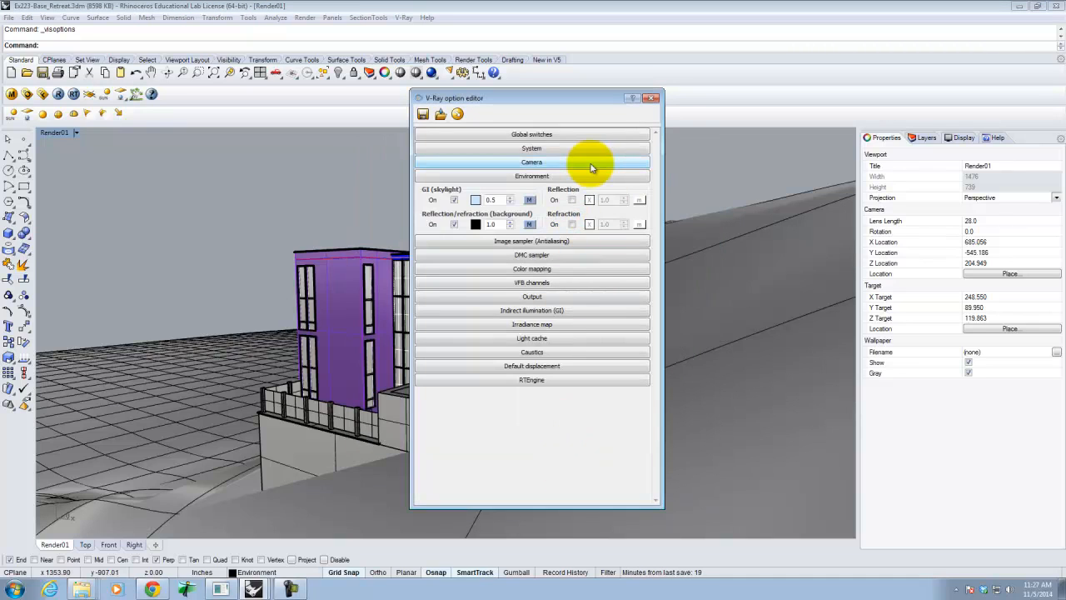
left_click(651, 99)
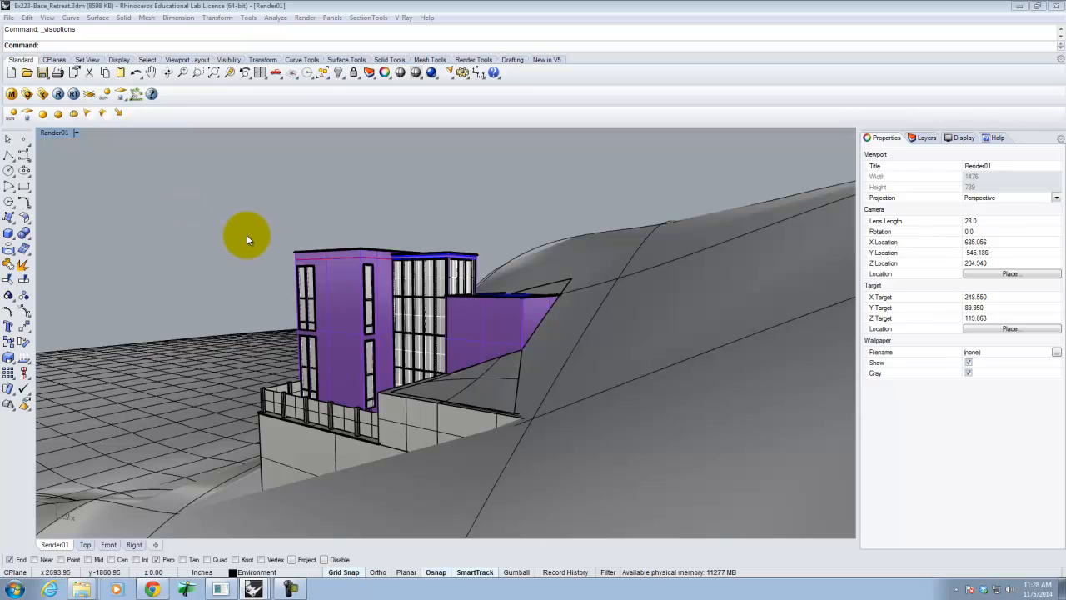
right_click_drag(250, 232, 336, 216)
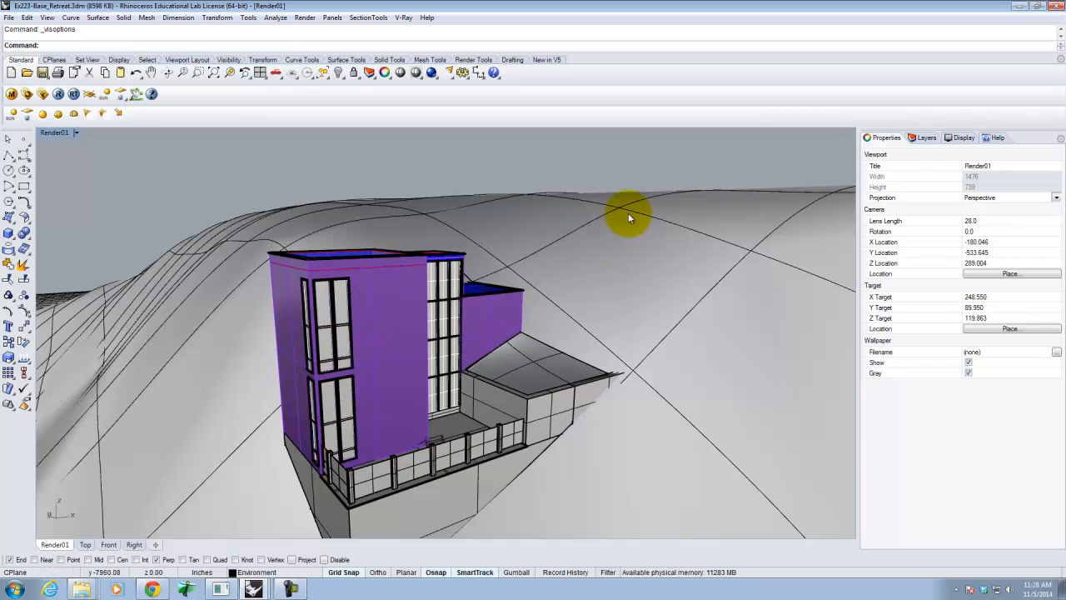
scroll(629, 244, "down", 3)
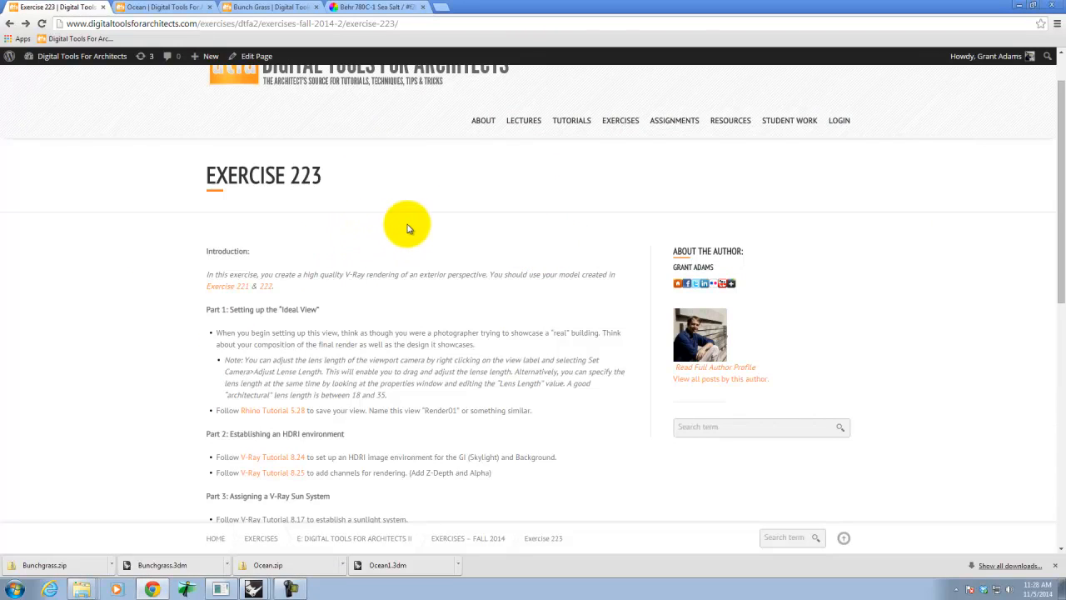
Review the Ocean and Bunchgrass block links on the Exercise 223 web page and look over the Ocean block page.
scroll(441, 239, "down", 6)
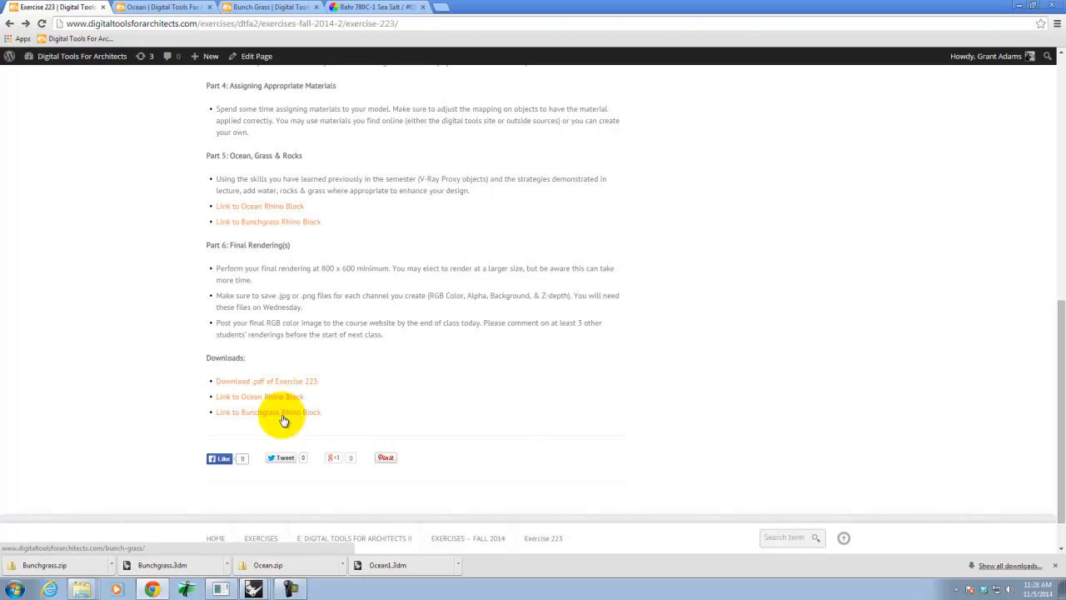
left_click(175, 8)
scroll(294, 406, "up", 2)
scroll(421, 292, "down", 1)
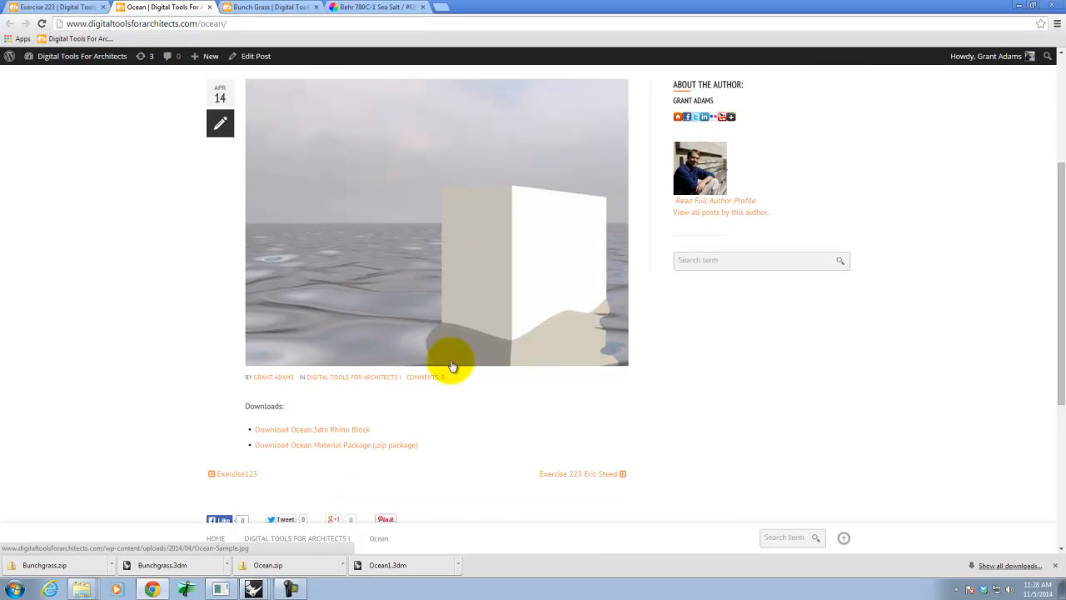
left_click(710, 346)
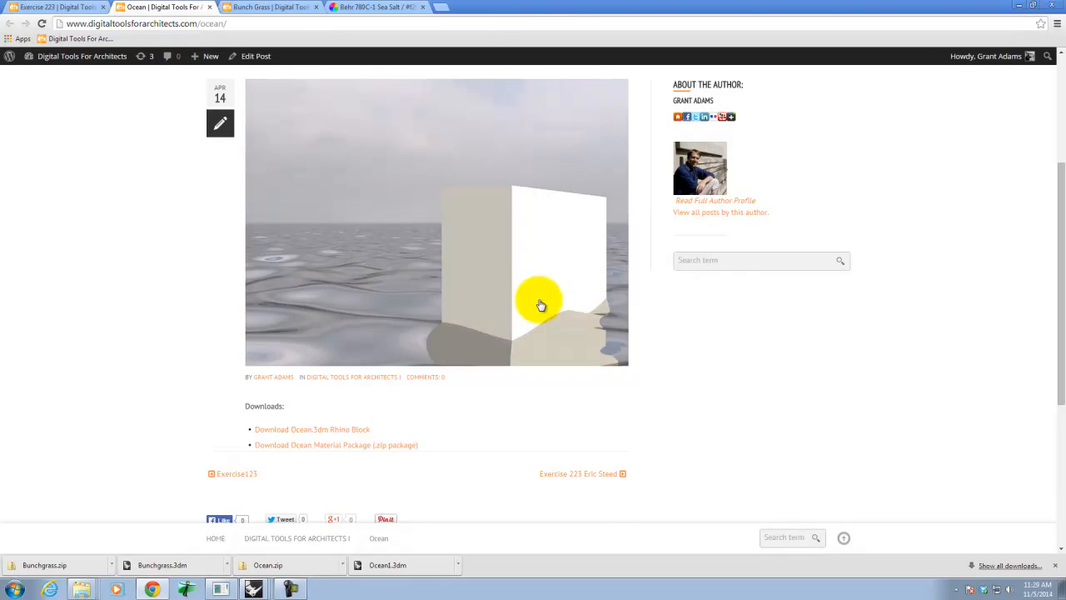
Open the site's Rhino Blocks Library in a new browser tab and find its Landscape blocks.
scroll(545, 304, "up", 2)
mouse_move(738, 121)
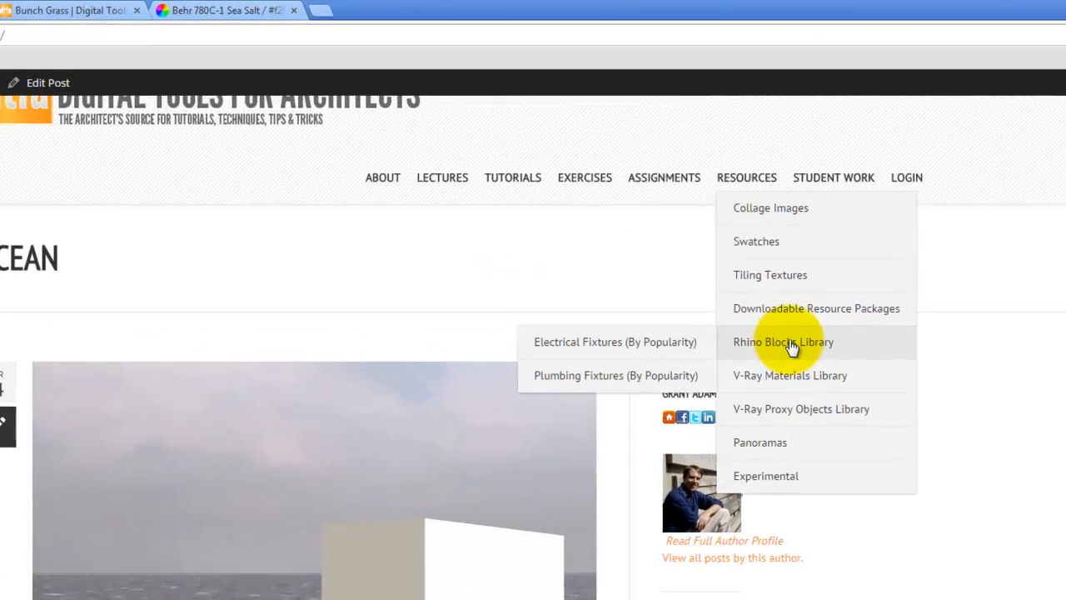
right_click(760, 234)
left_click(857, 357)
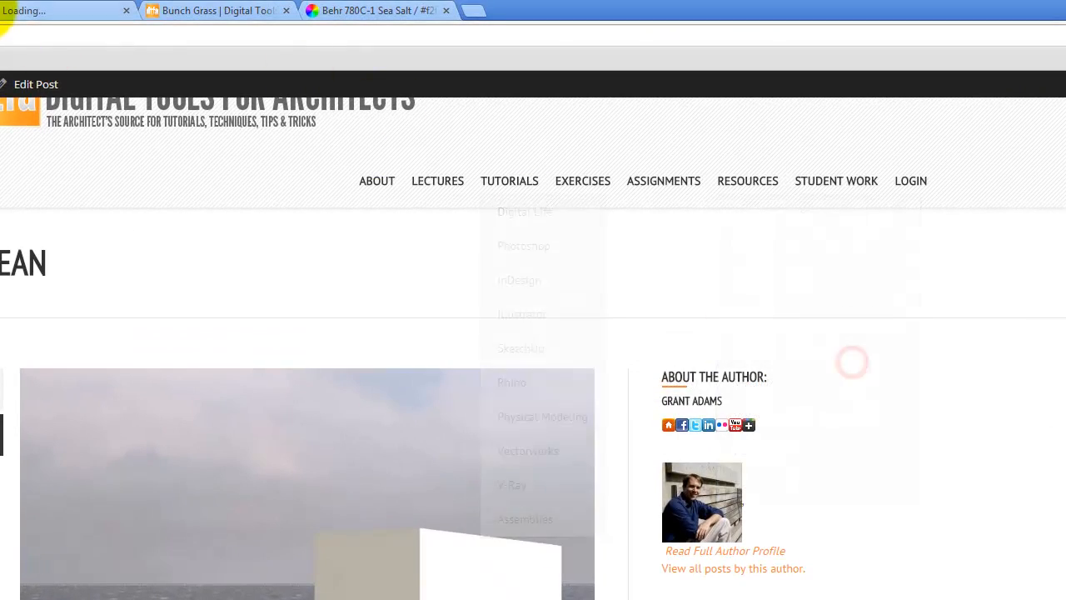
left_click(54, 11)
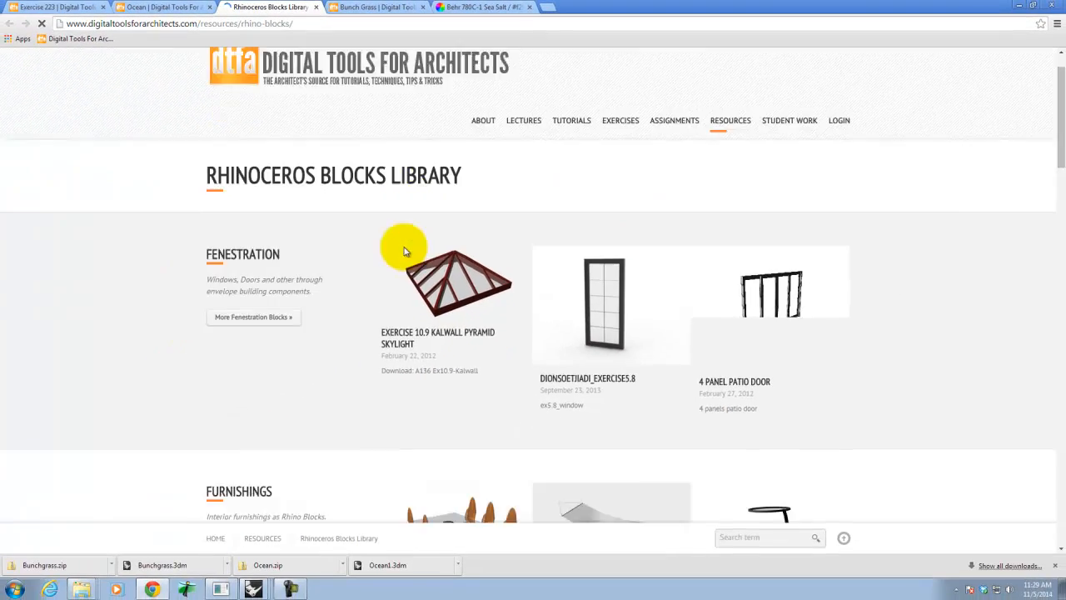
scroll(366, 354, "down", 8)
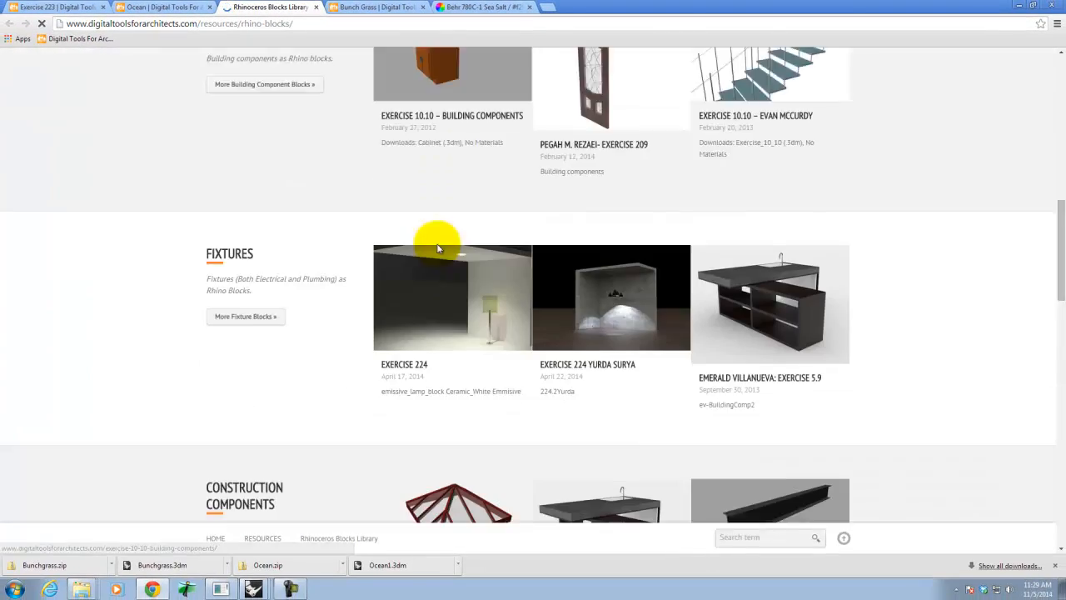
scroll(437, 248, "down", 6)
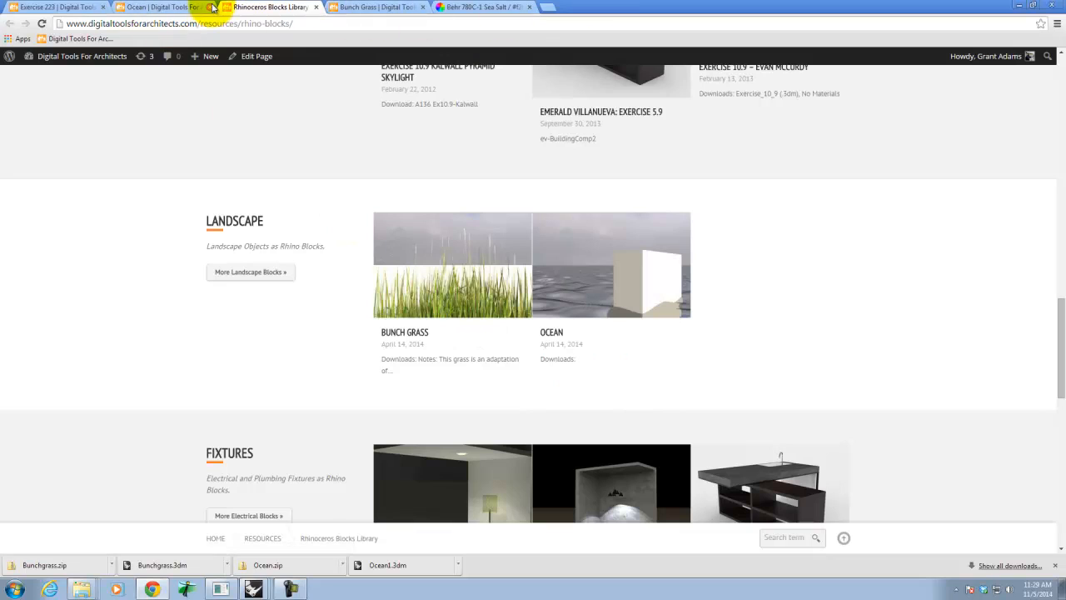
Examine the Bunch Grass page's preview image, downloads and notes, and return to the Rhino model.
left_click(366, 6)
scroll(556, 249, "up", 2)
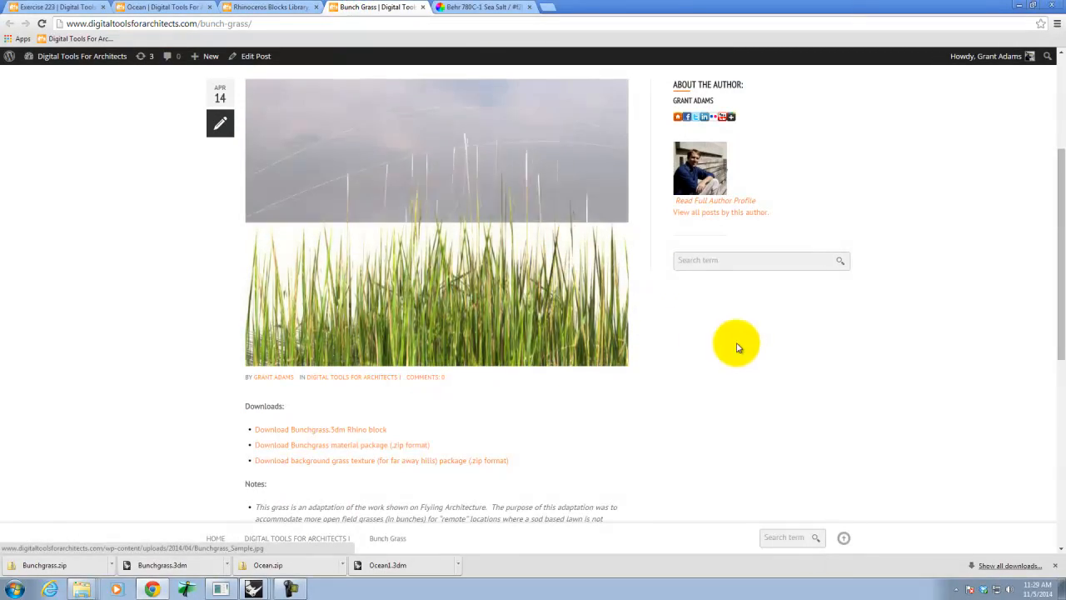
scroll(738, 340, "down", 2)
scroll(742, 336, "up", 2)
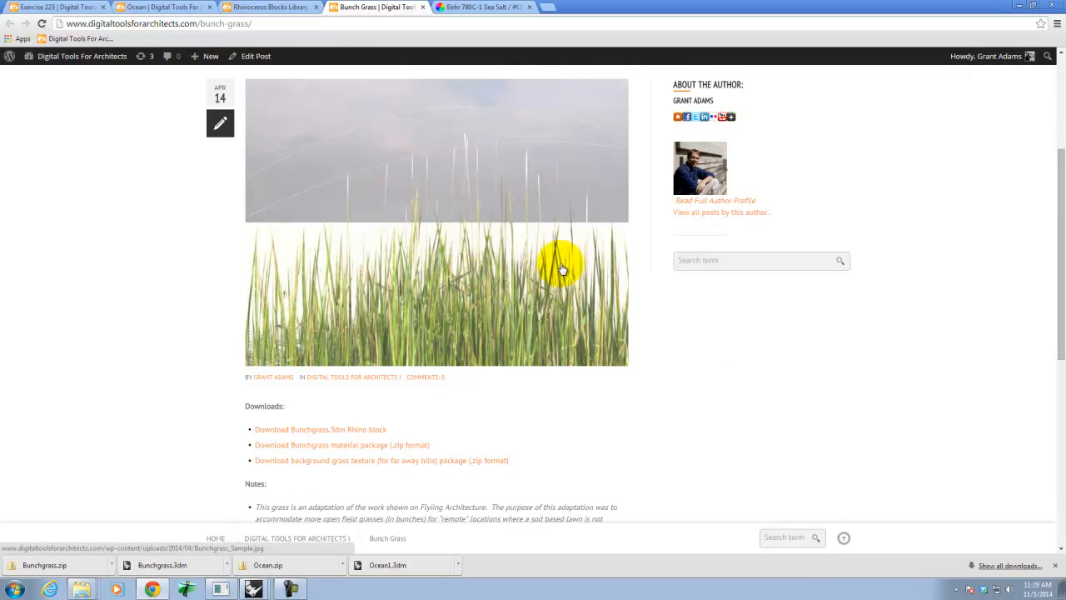
scroll(582, 318, "down", 1)
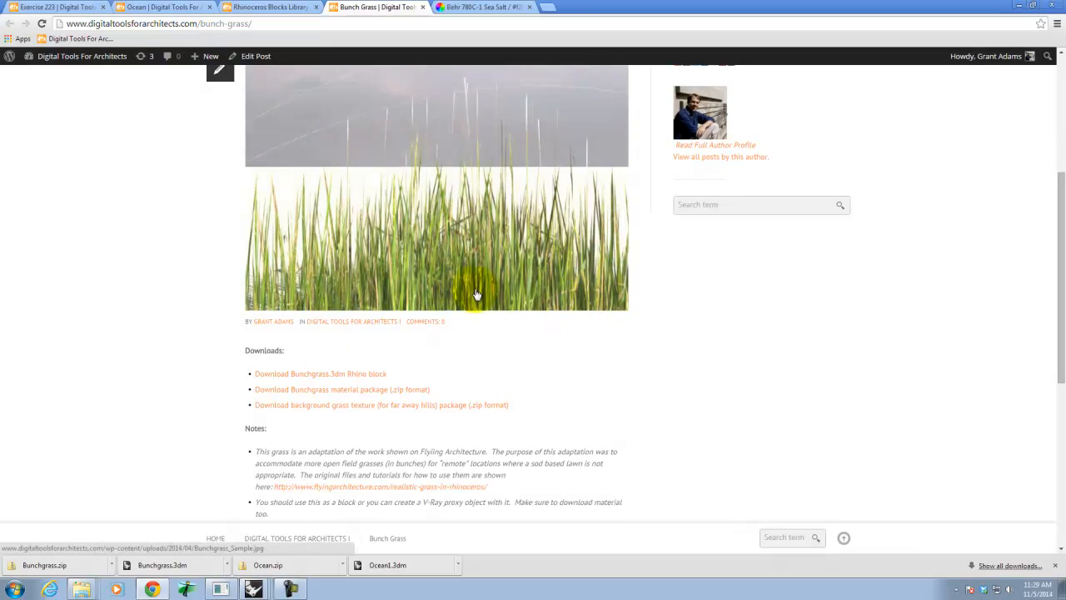
left_click(1019, 8)
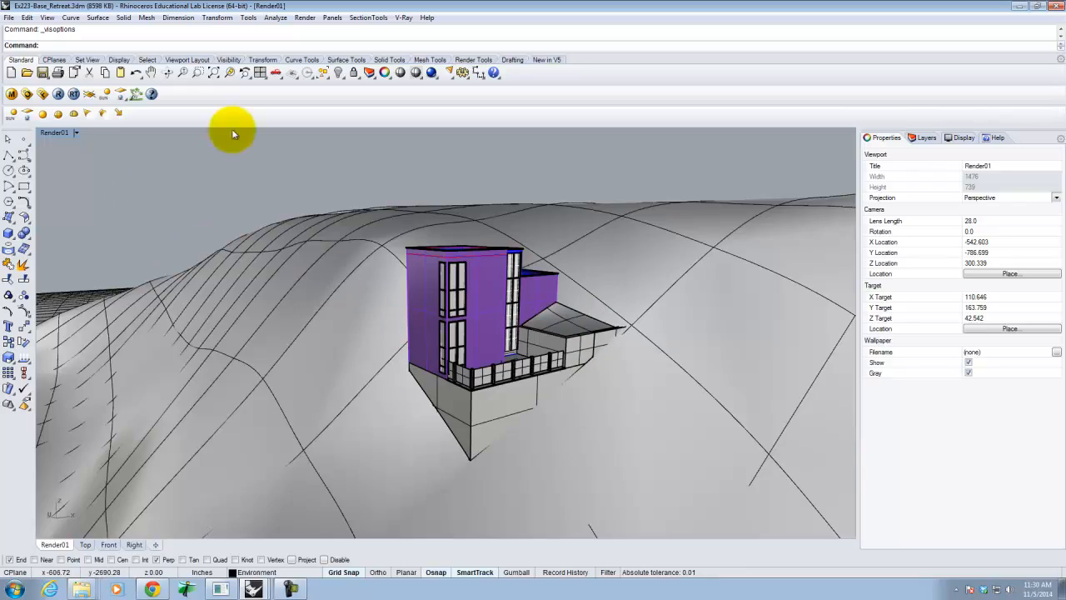
Open Ocean1.3dm in Rhino from the F2014 folder and close the folder window.
scroll(371, 173, "down", 4)
right_click_drag(377, 178, 414, 275)
scroll(414, 278, "down", 5)
right_click_drag(608, 320, 455, 510)
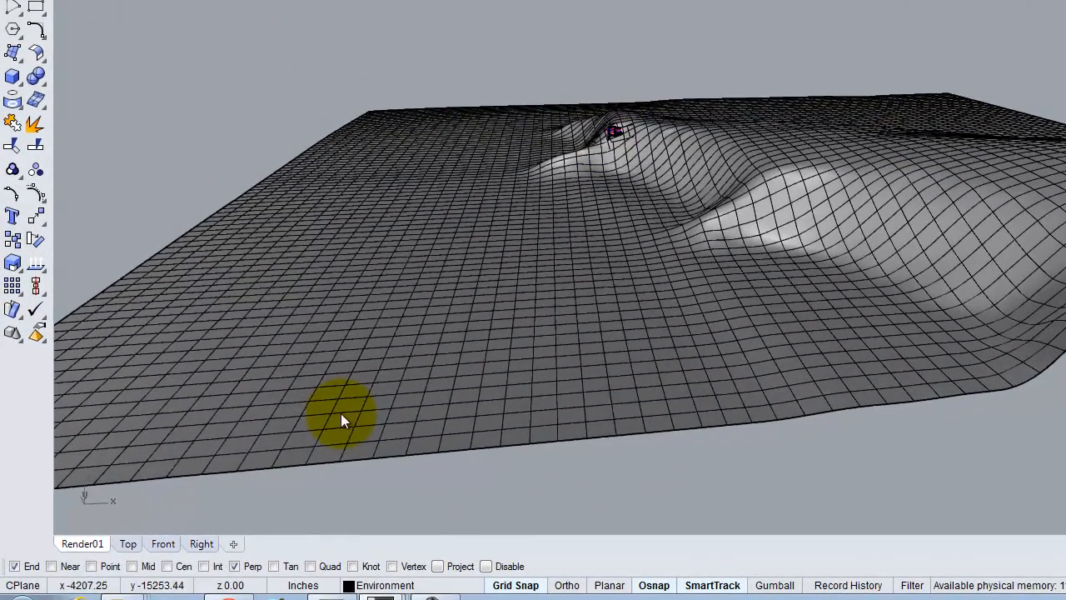
right_click(123, 595)
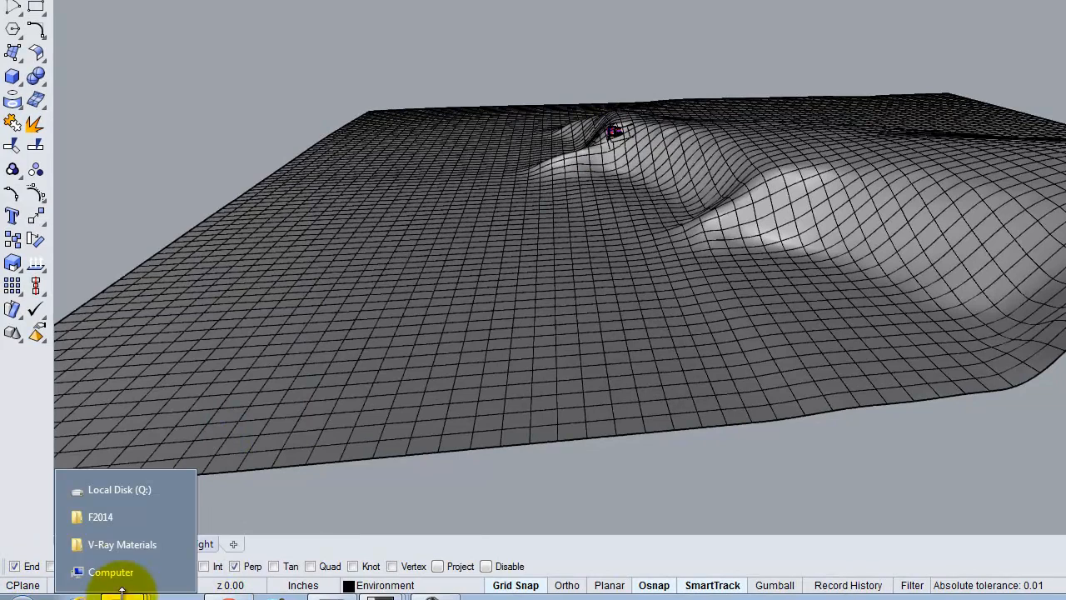
left_click(108, 517)
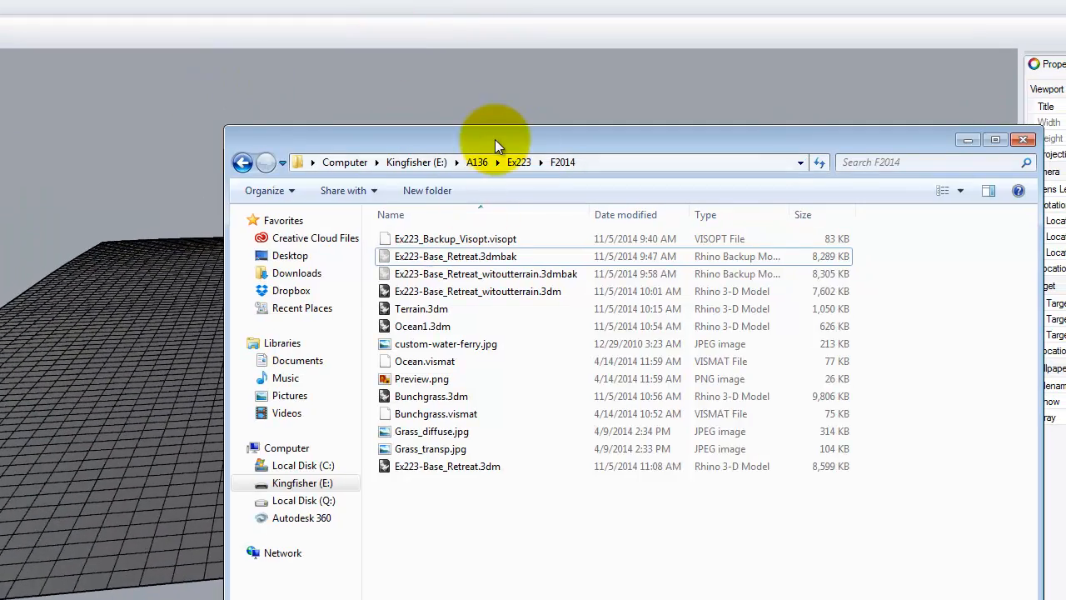
left_click_drag(494, 140, 394, 26)
left_click(302, 213)
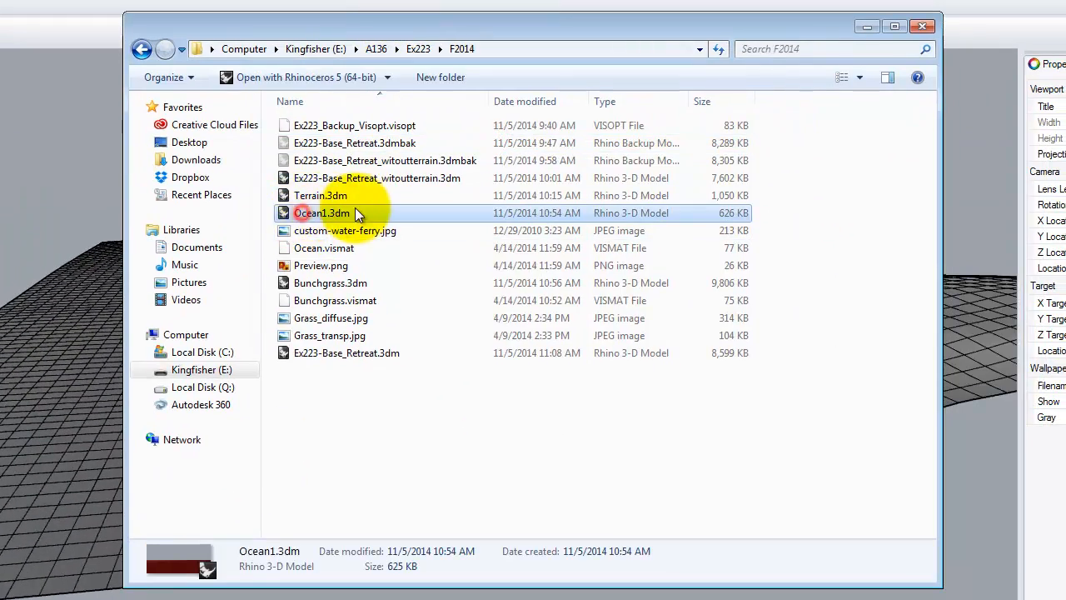
double_click(307, 214)
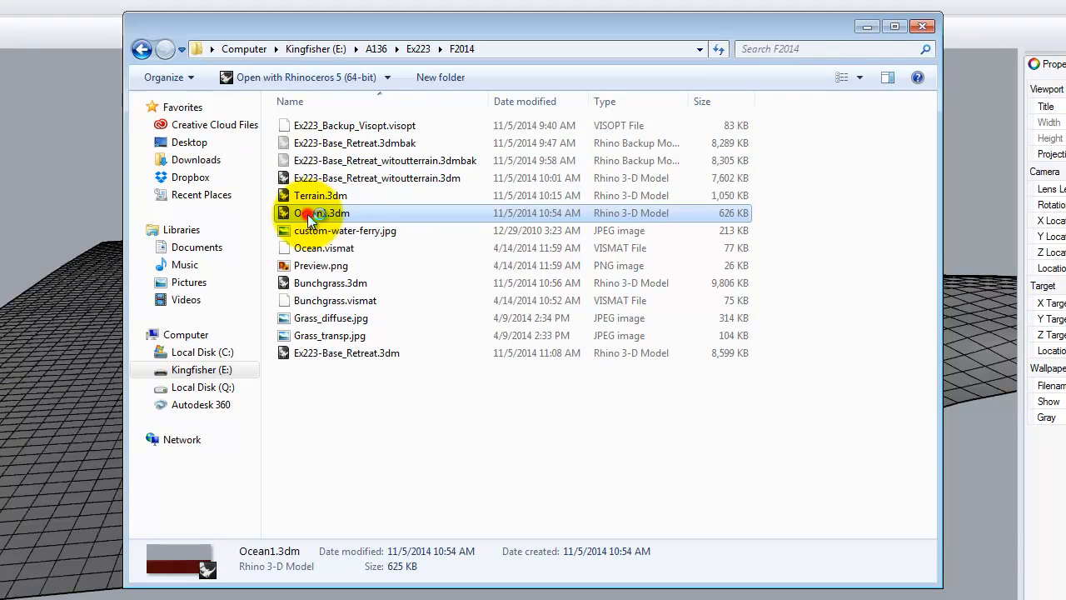
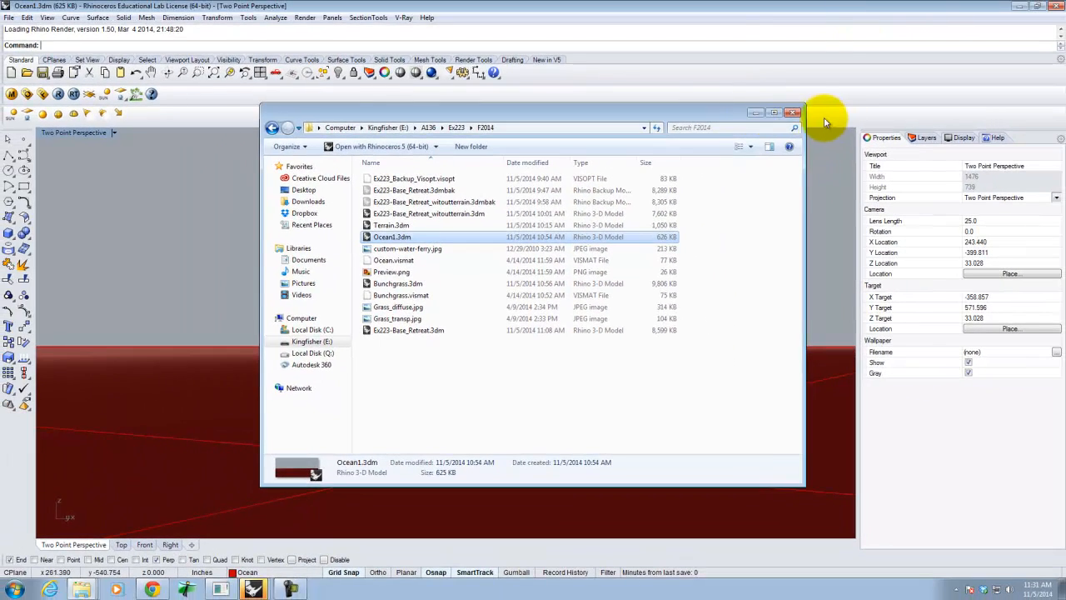
left_click(792, 112)
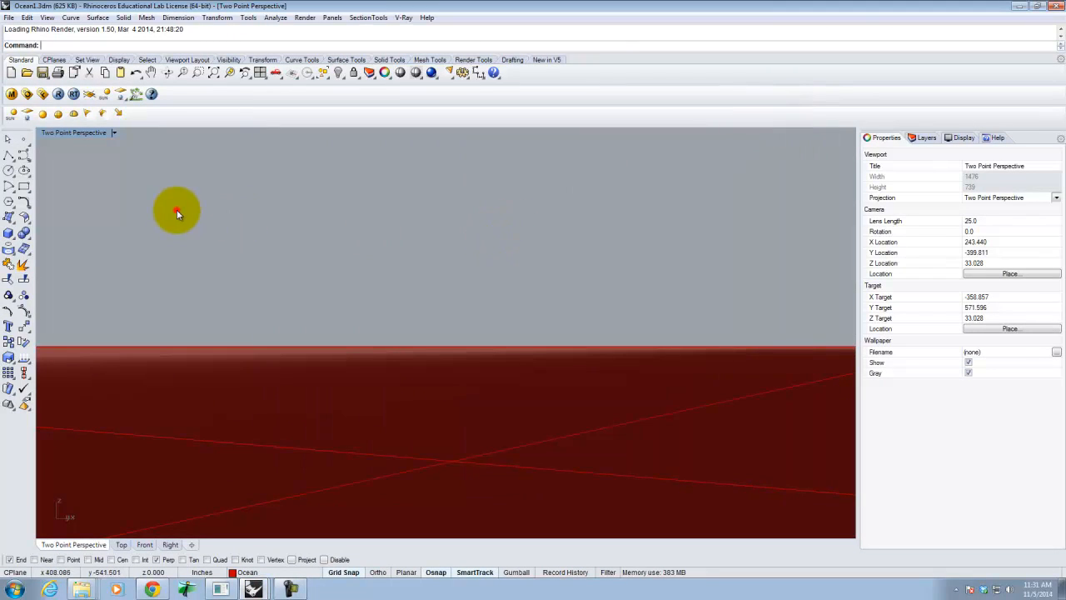
Examine the full extent and curved edge of the ocean disc and show the file's layers.
scroll(288, 206, "down", 8)
right_click_drag(357, 202, 549, 303)
scroll(360, 246, "down", 15)
scroll(364, 257, "down", 5)
scroll(520, 253, "up", 10)
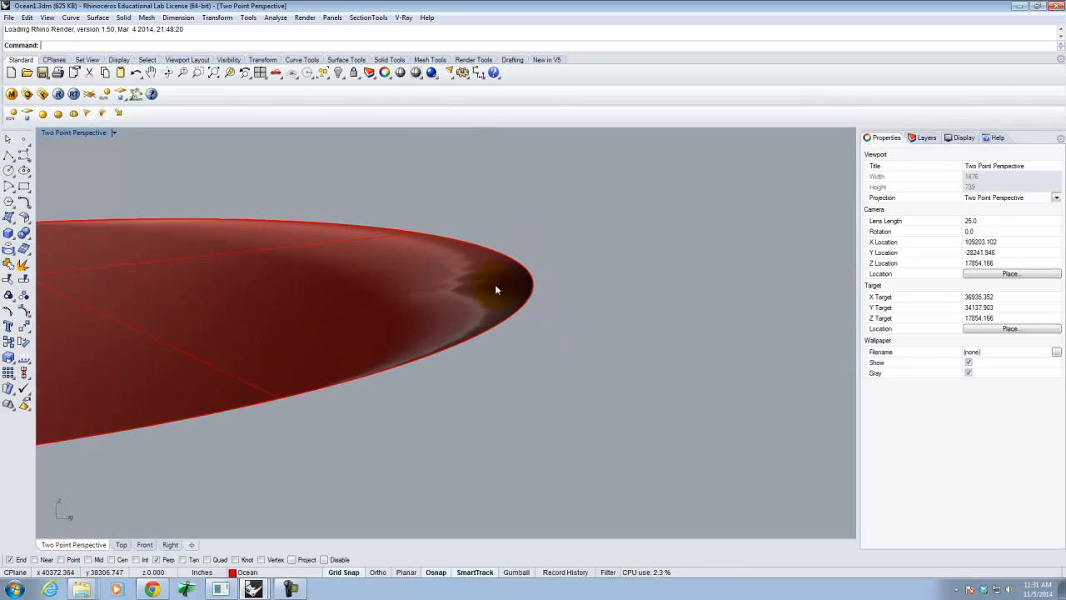
right_click_drag(496, 269, 825, 221)
left_click(920, 138)
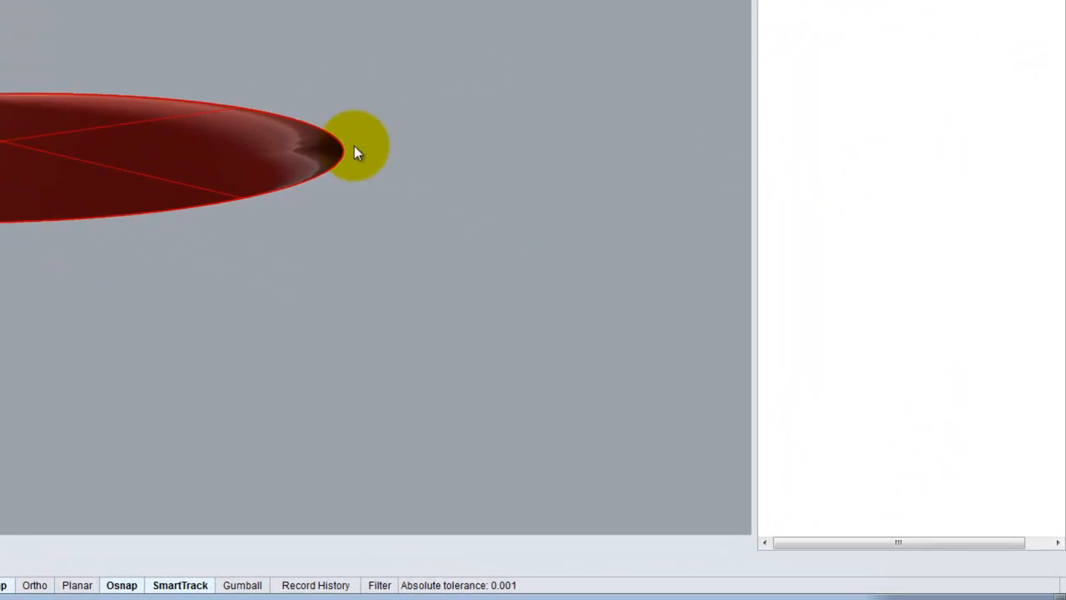
right_click_drag(589, 282, 527, 270)
mouse_move(258, 131)
right_mouse_down()
mouse_move(231, 145)
mouse_move(262, 136)
right_mouse_up()
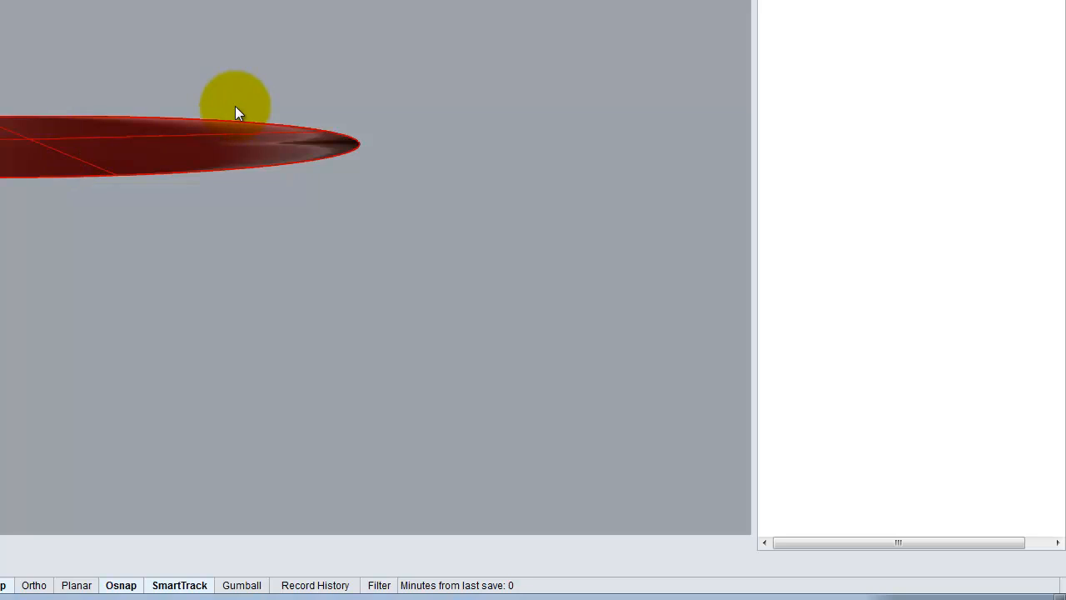
right_click_drag(261, 93, 167, 153)
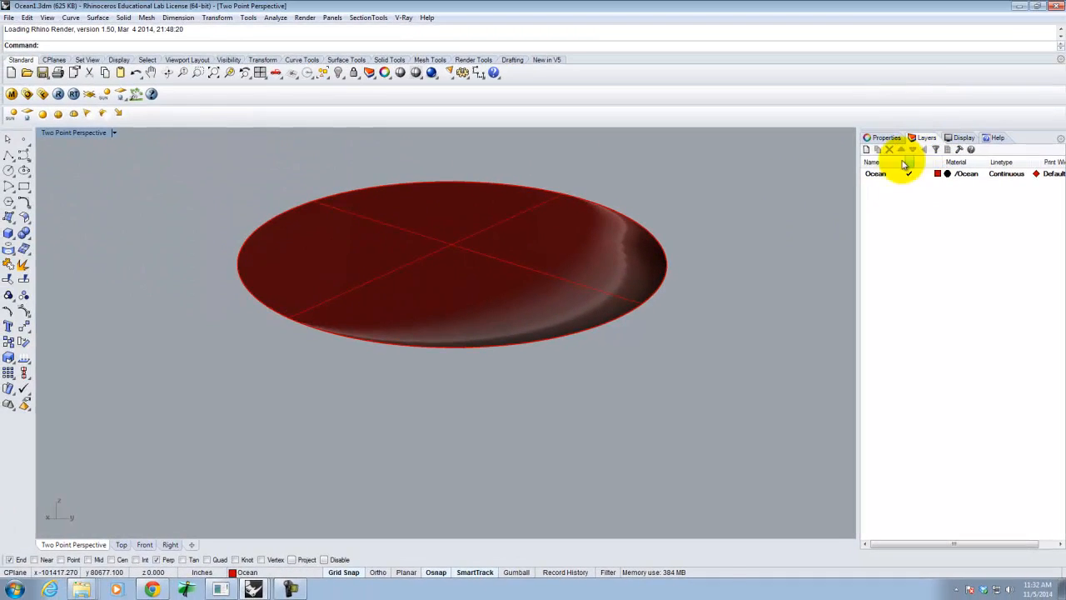
Inspect the Ocean layer's material in the V-Ray material editor and close the Ocean1.3dm file.
left_click(885, 173)
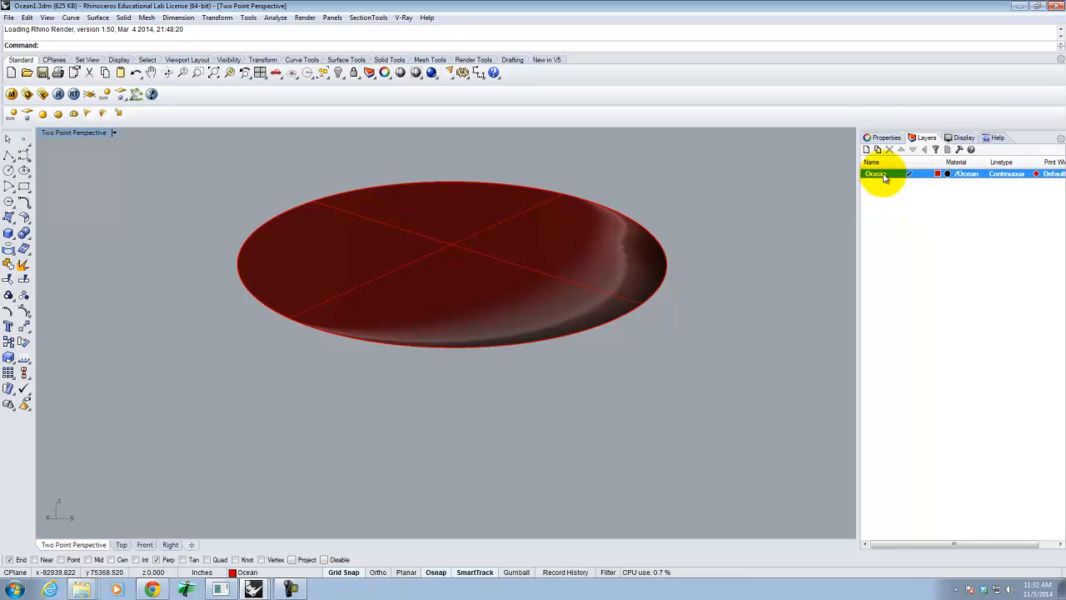
left_click(12, 94)
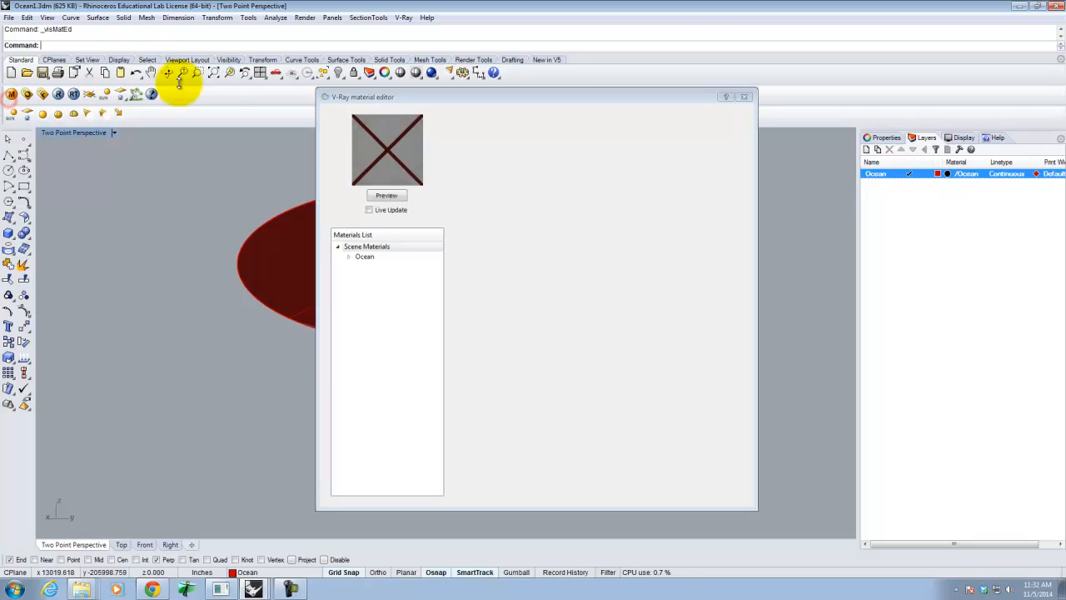
left_click(366, 256)
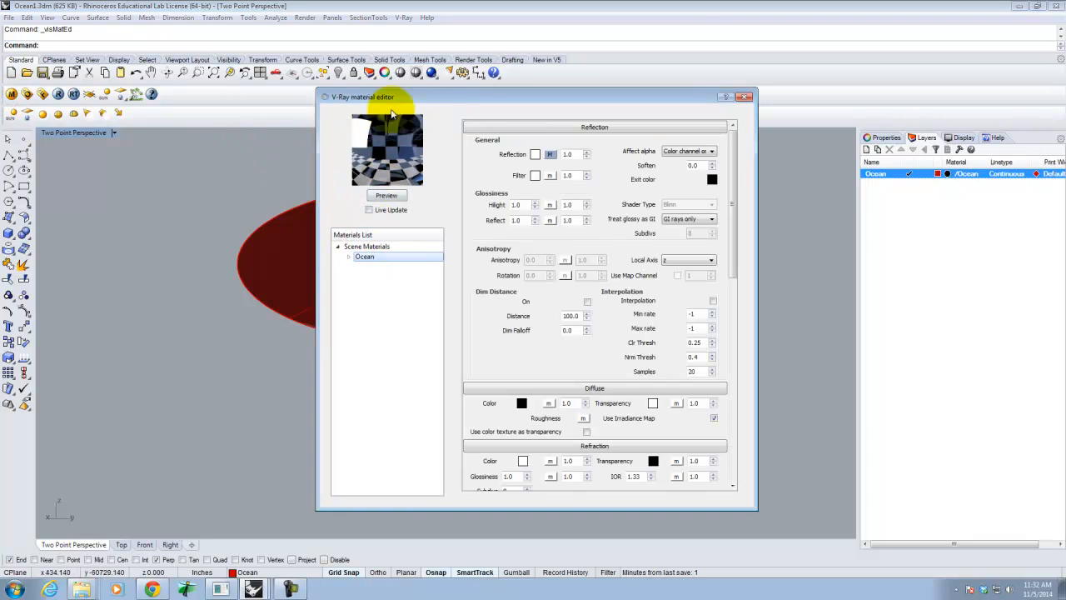
right_click(380, 257)
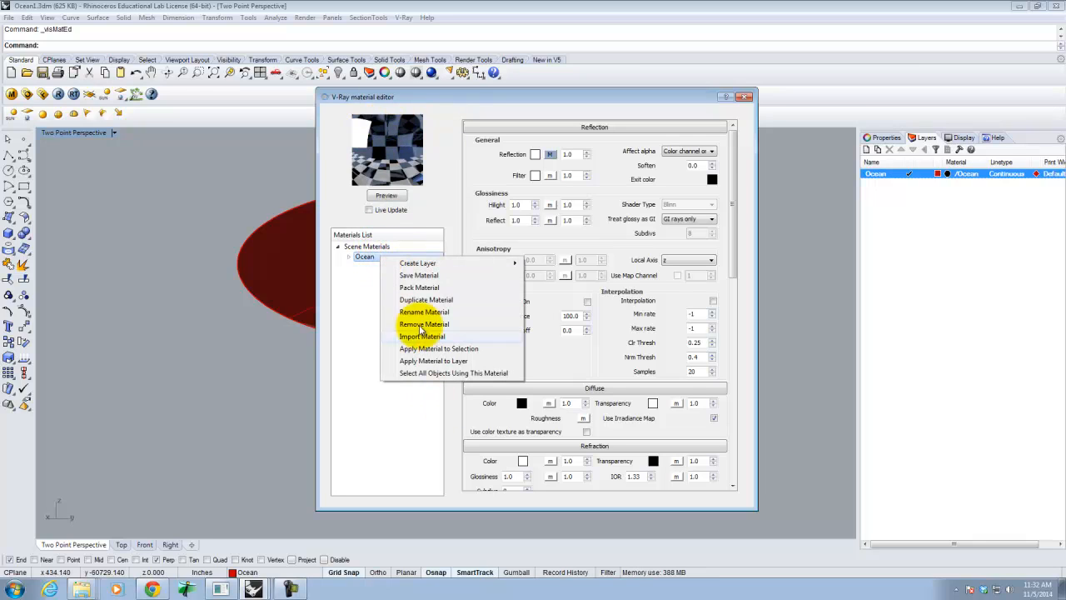
left_click(385, 196)
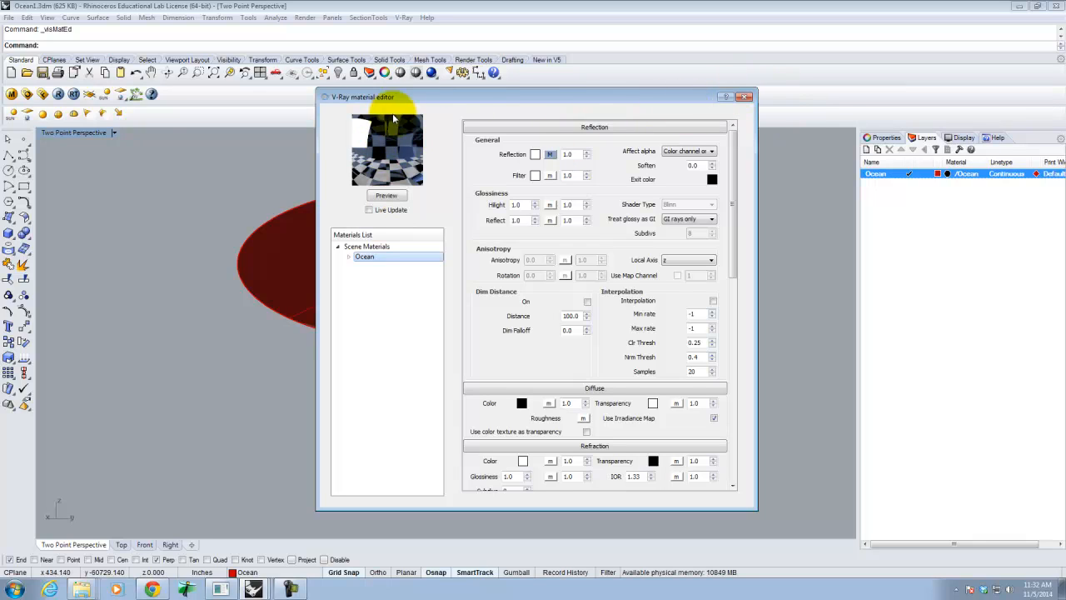
left_click(744, 96)
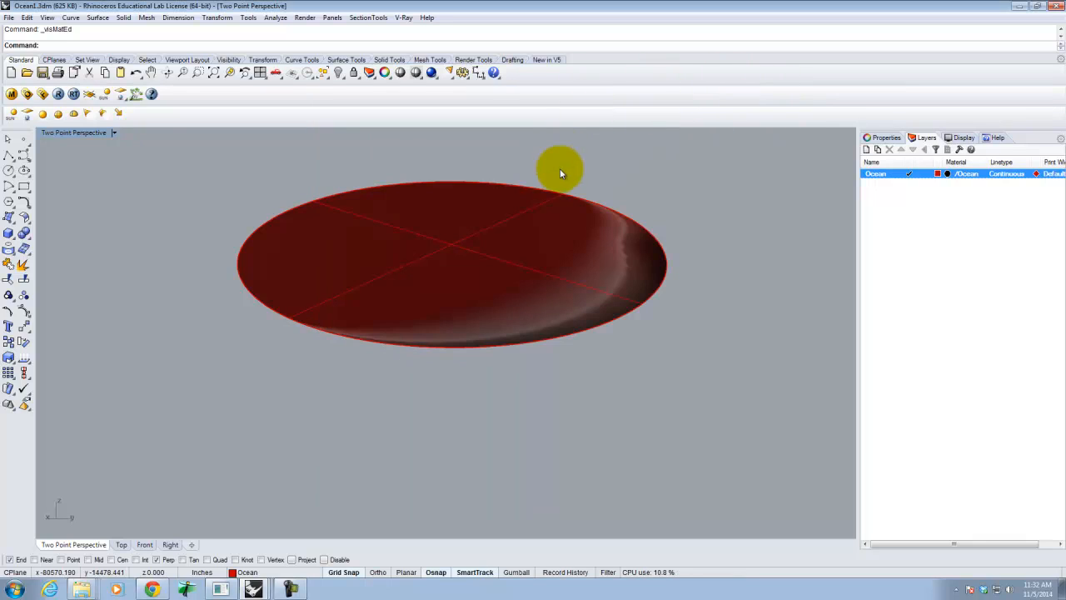
left_click(1055, 6)
left_click(488, 318)
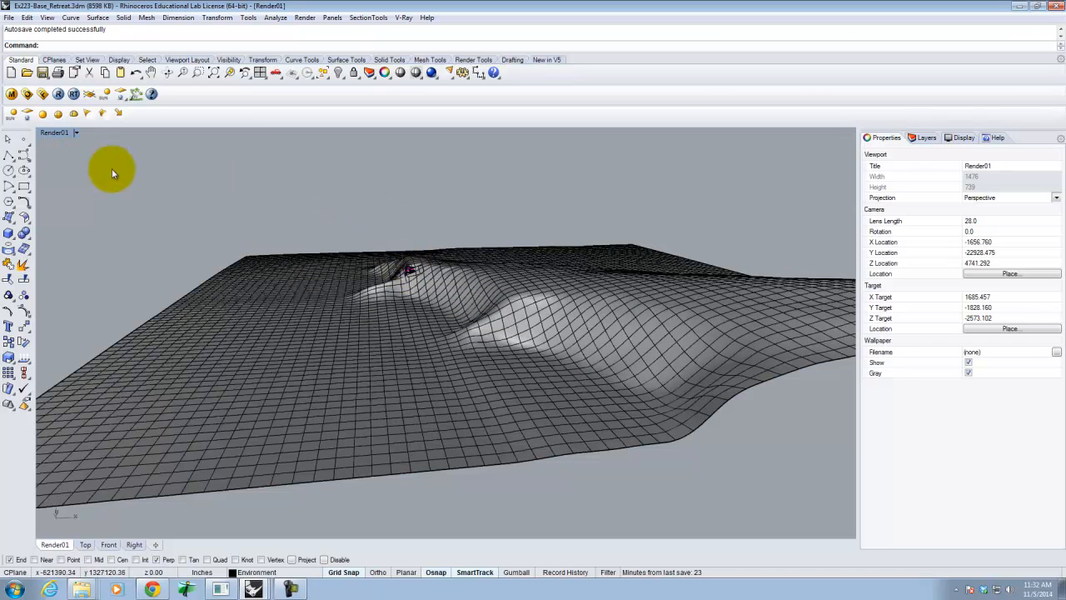
Start a block insertion and choose Ocean1.3dm from the A136 > Ex223 > F2014 folder on Kingfisher (E:) as its source.
left_click(27, 18)
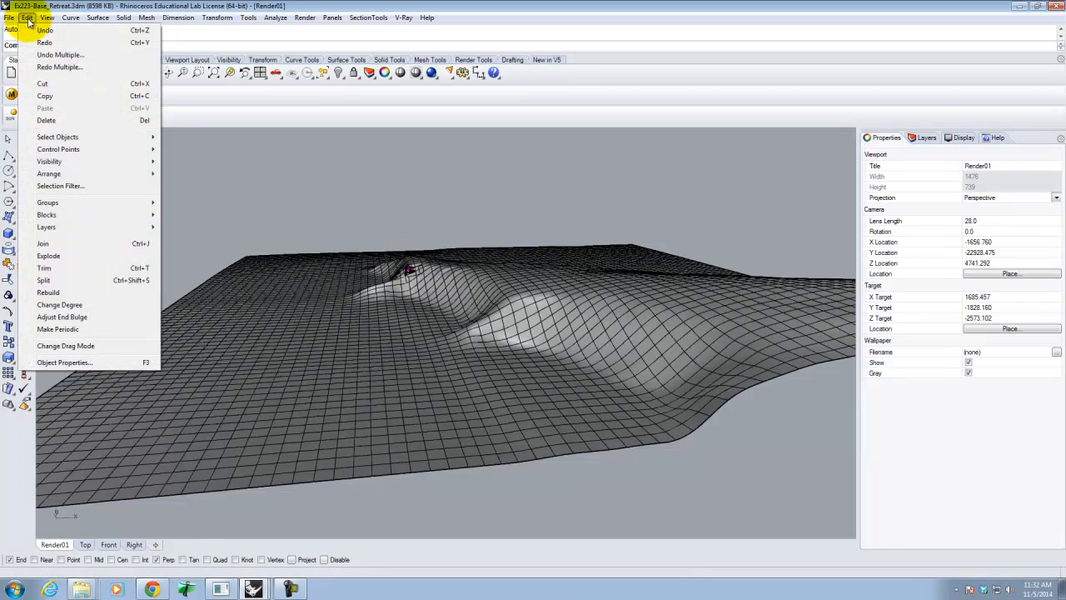
mouse_move(78, 216)
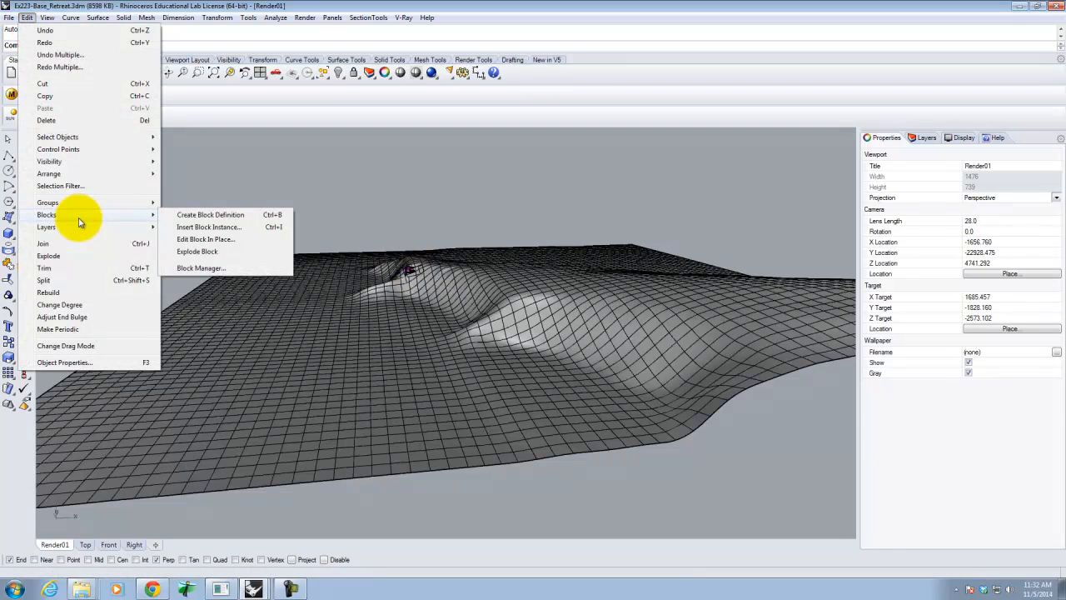
left_click(243, 227)
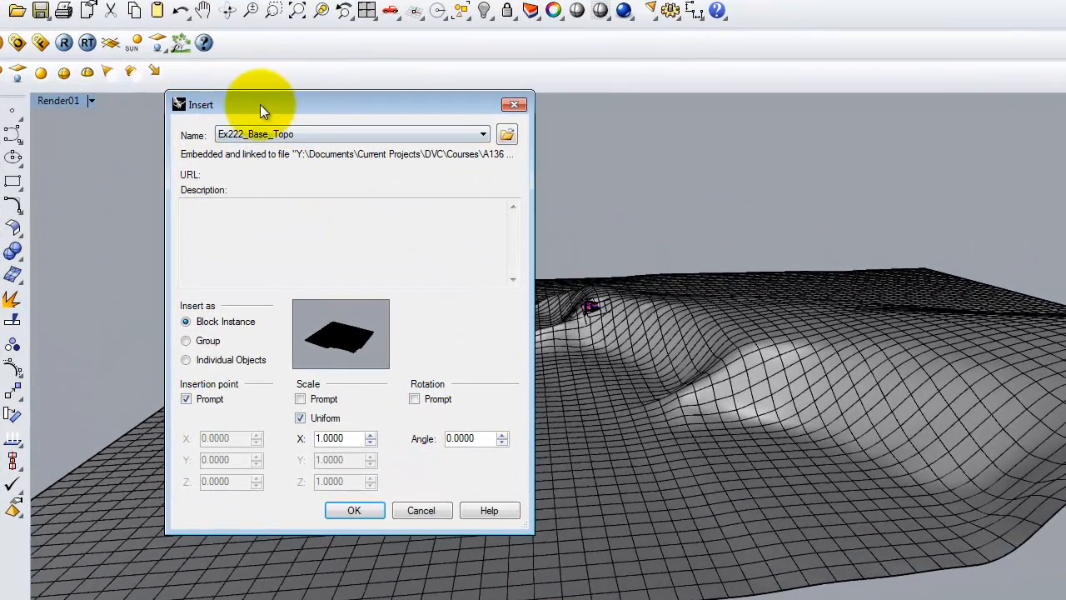
left_click_drag(260, 104, 334, 103)
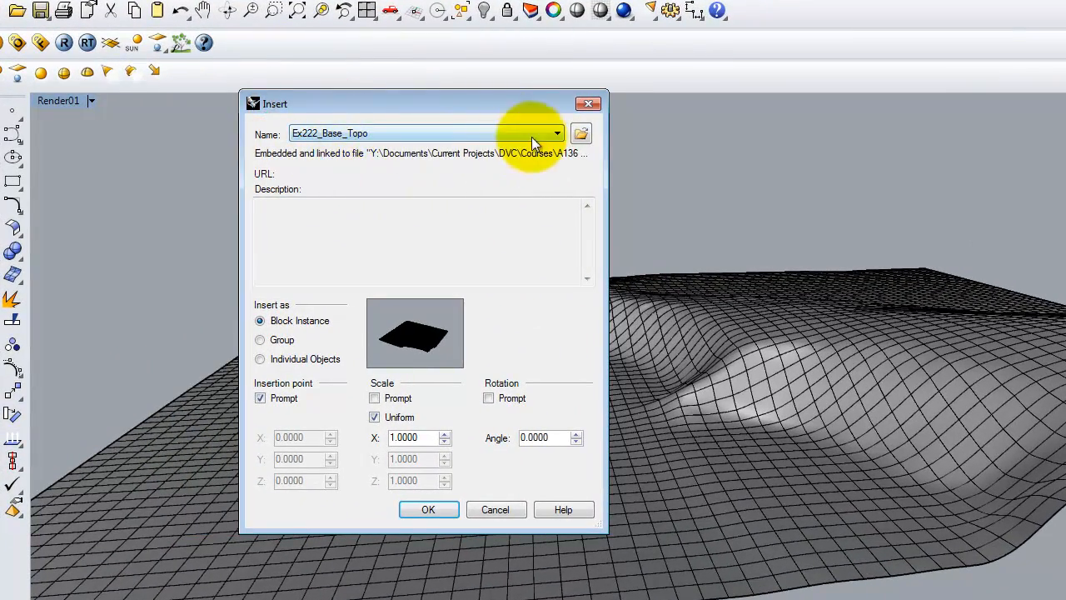
left_click(581, 135)
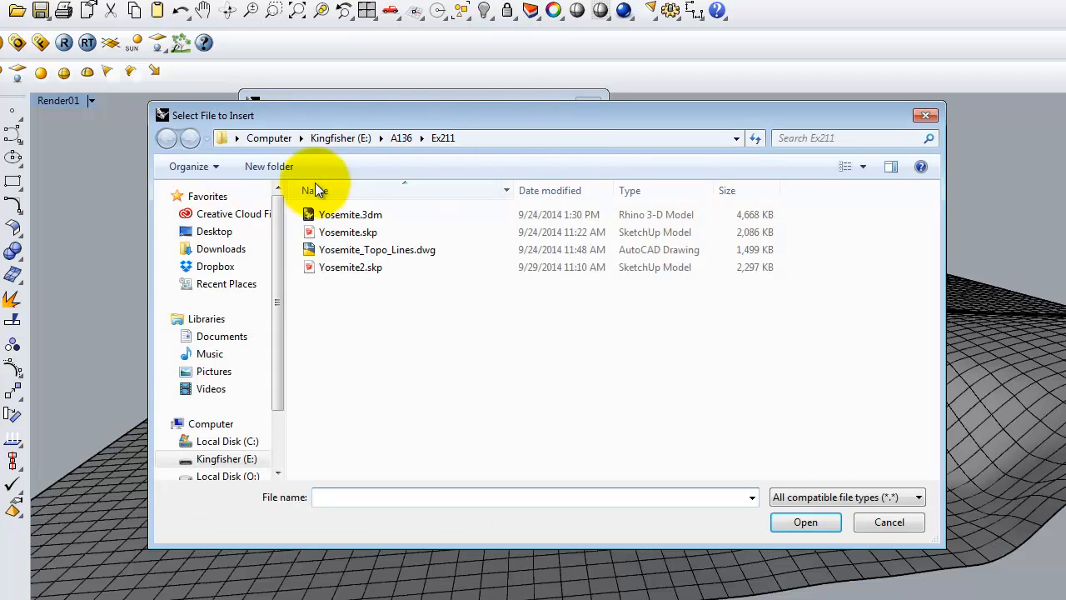
left_click(343, 137)
double_click(343, 233)
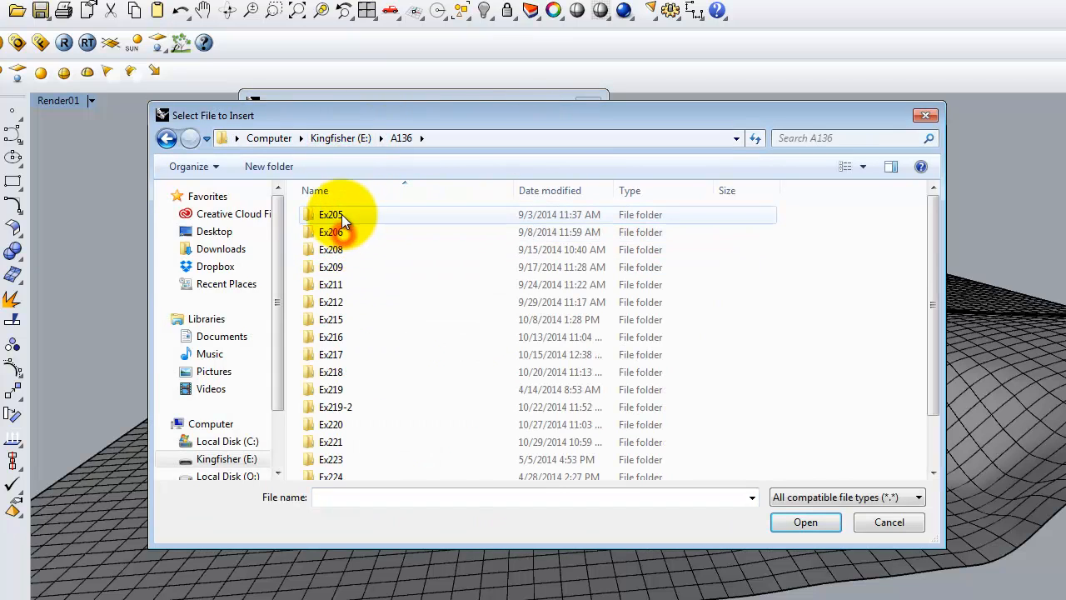
double_click(342, 461)
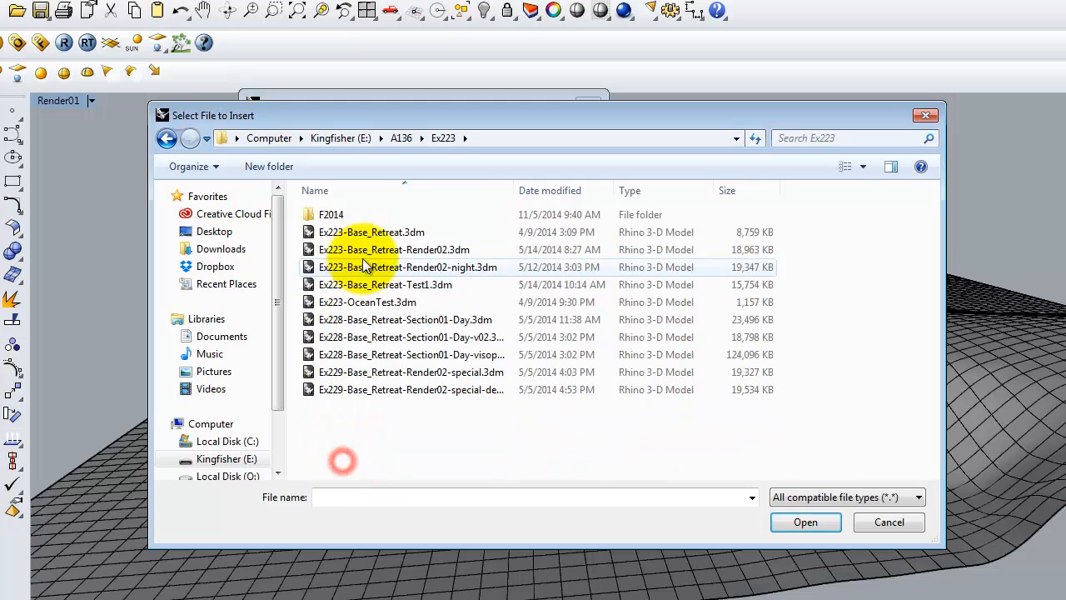
double_click(335, 218)
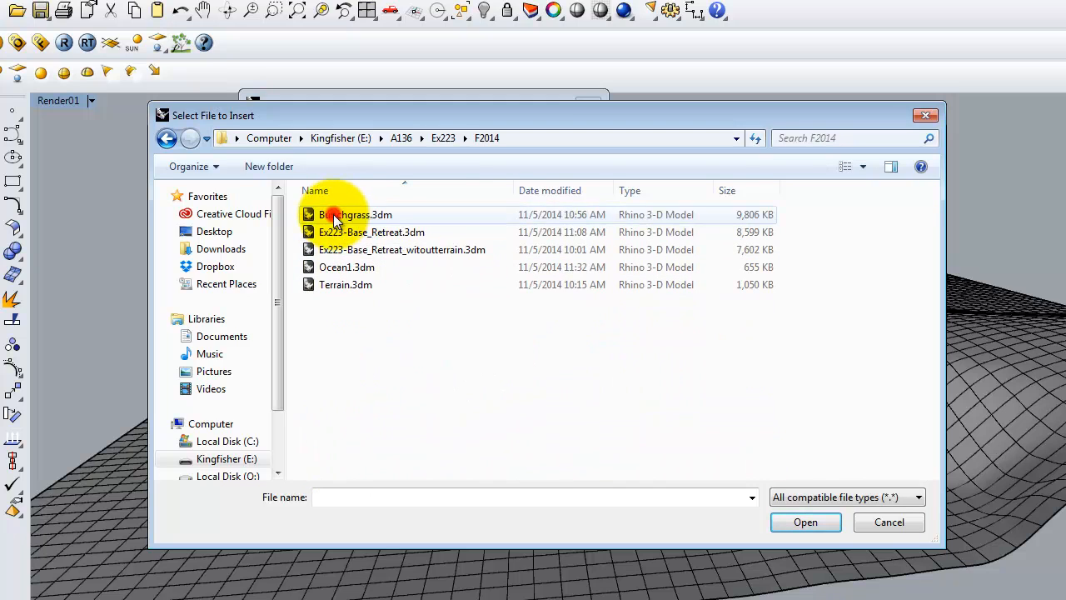
left_click(342, 265)
left_click(817, 520)
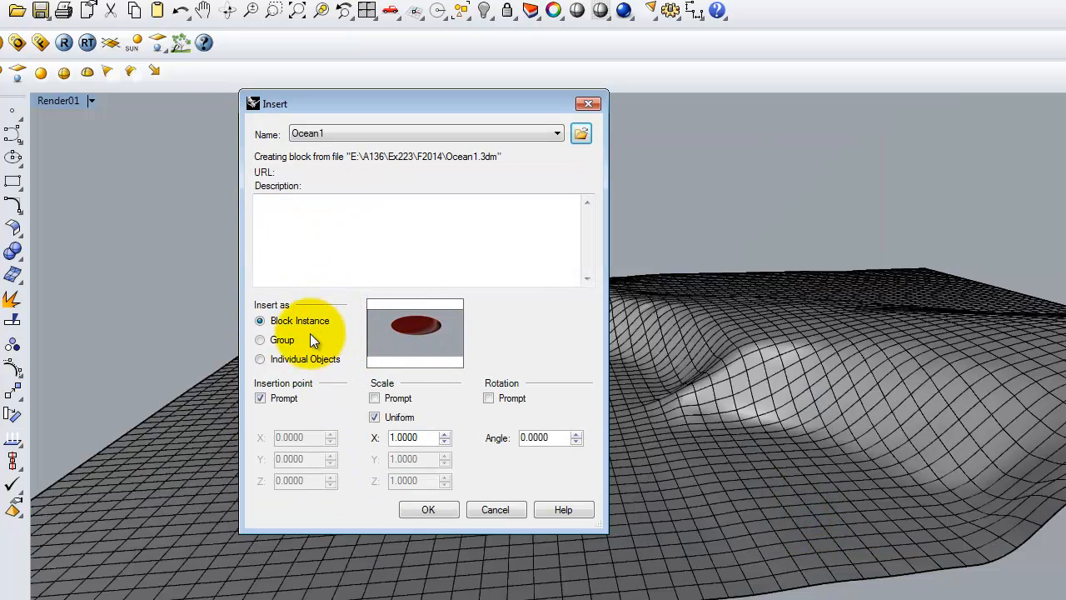
Insert Ocean1 as an embedded and linked block instance, placing it at the snapped end/intersection point beside the retreat building.
left_click(428, 509)
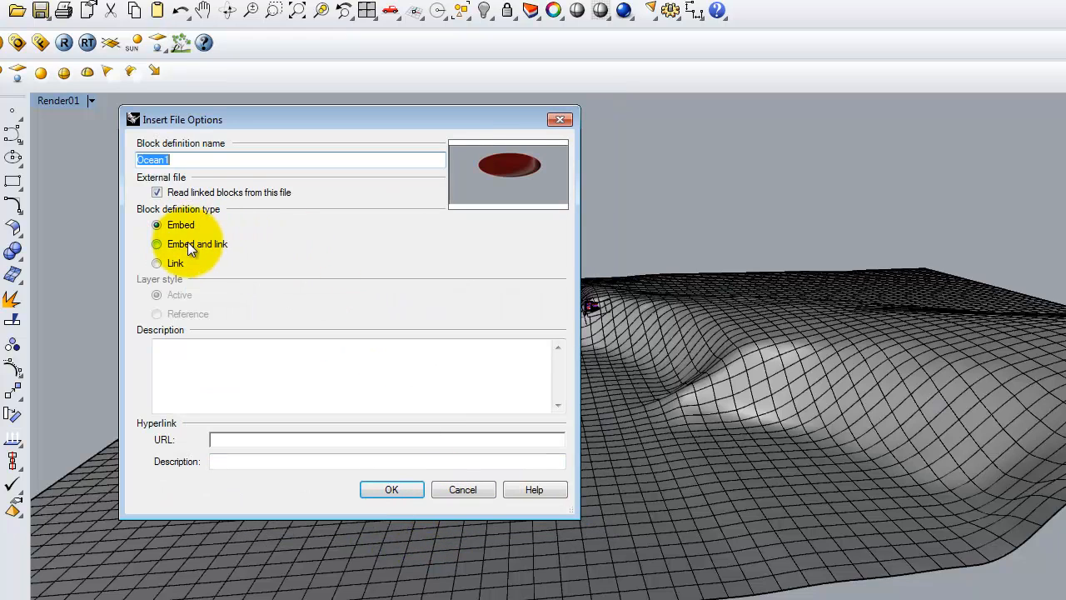
left_click(176, 246)
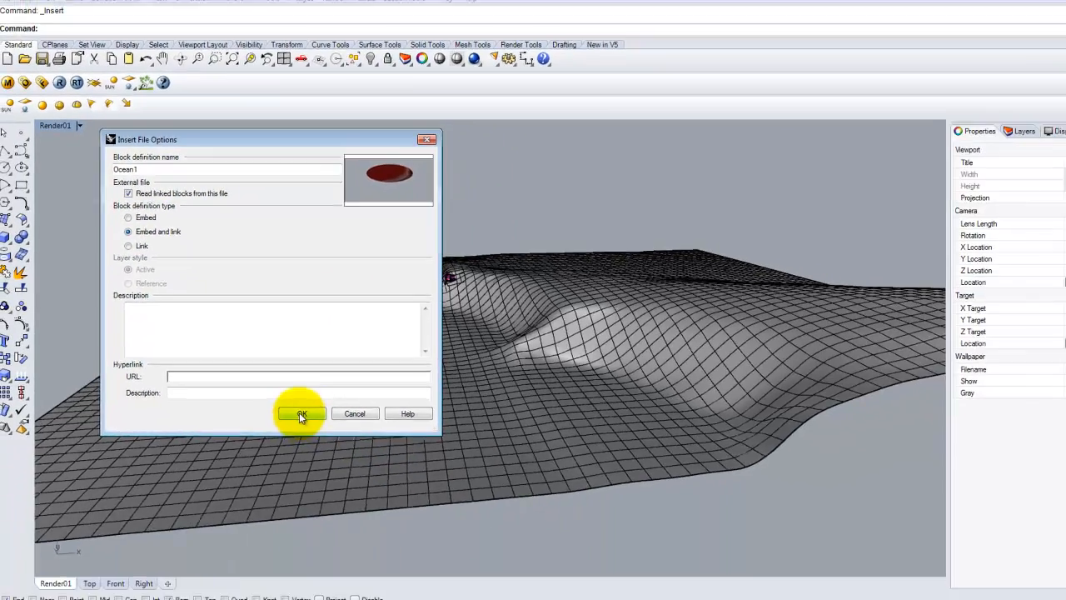
left_click(391, 489)
scroll(364, 327, "down", 5)
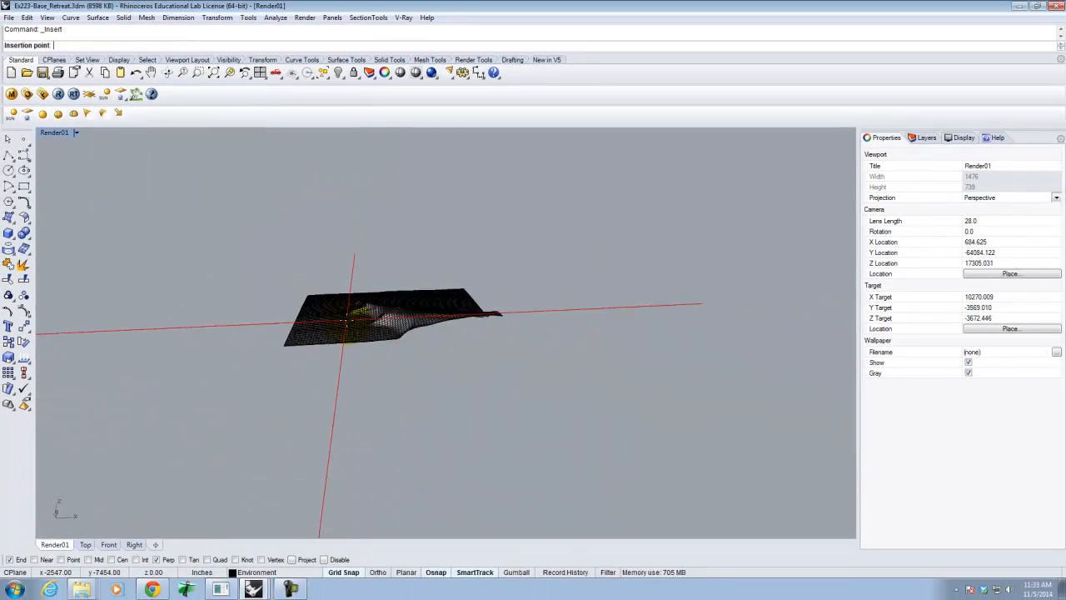
scroll(369, 319, "up", 6)
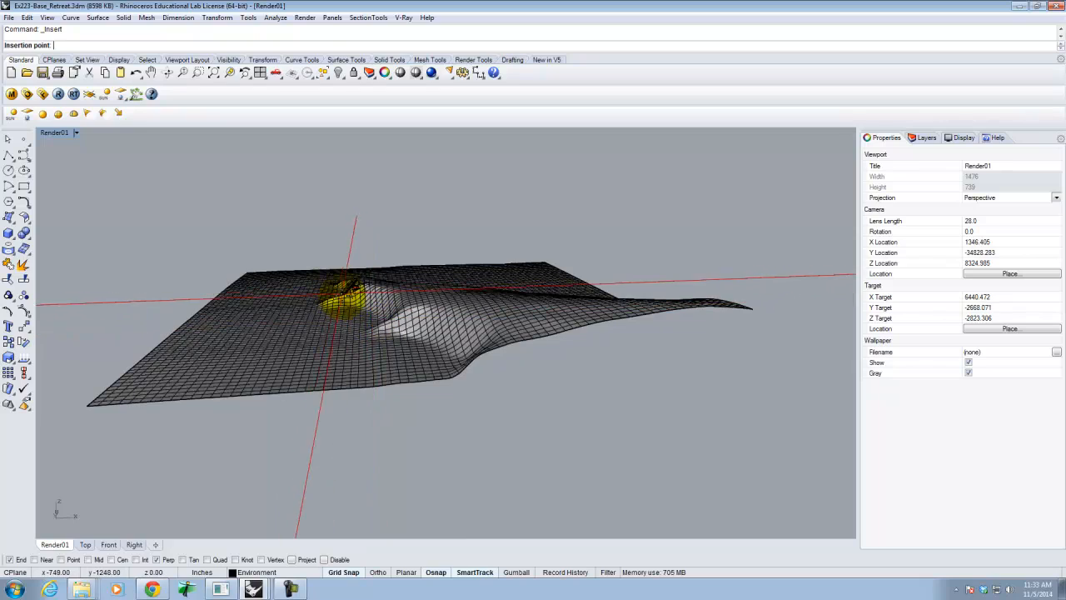
scroll(364, 305, "down", 1)
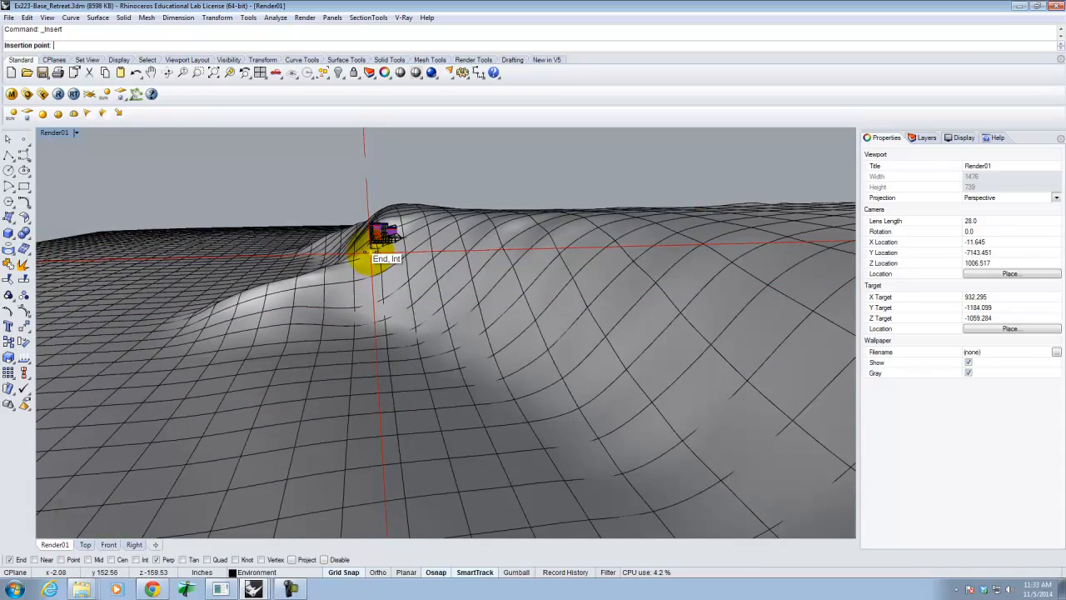
left_click(371, 252)
Move the ocean block slightly downward with the Move command's Vertical option on and deselect it.
right_click_drag(397, 301, 534, 283)
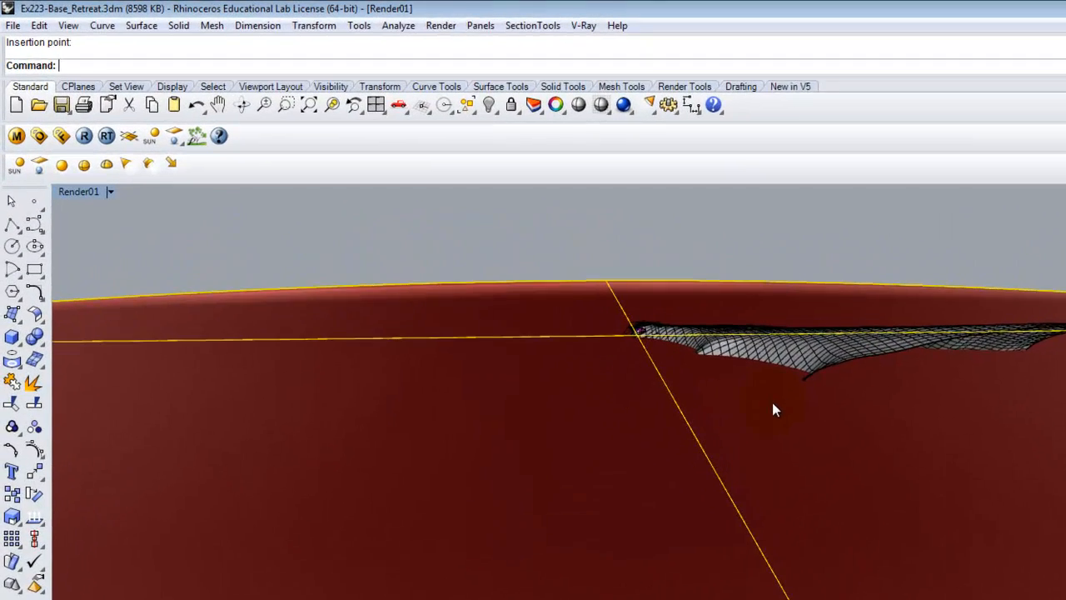
type("move")
key("Return")
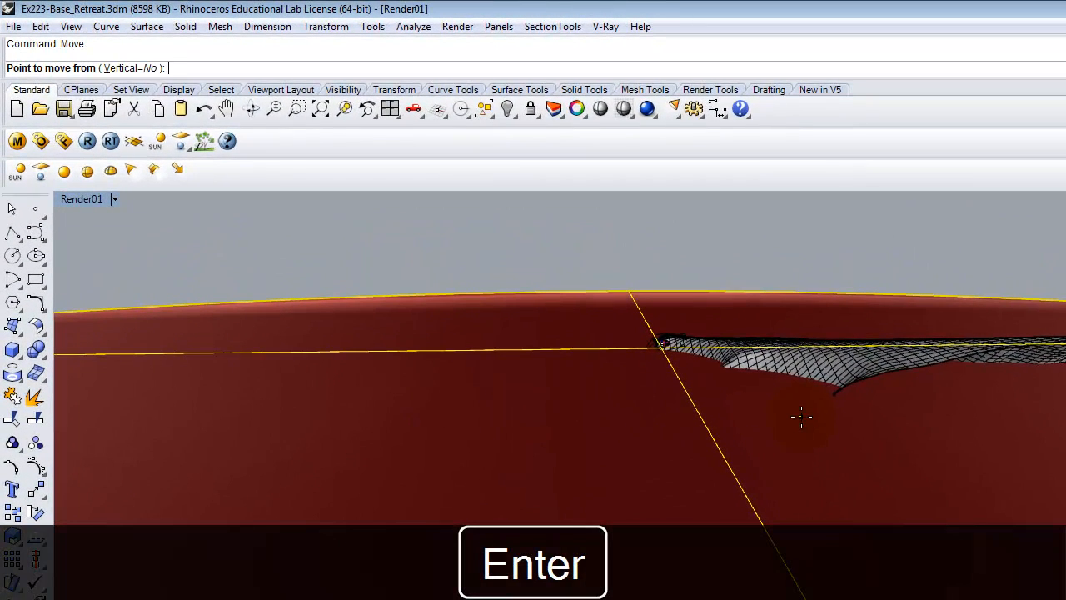
type("v")
key("Return")
left_click(778, 410)
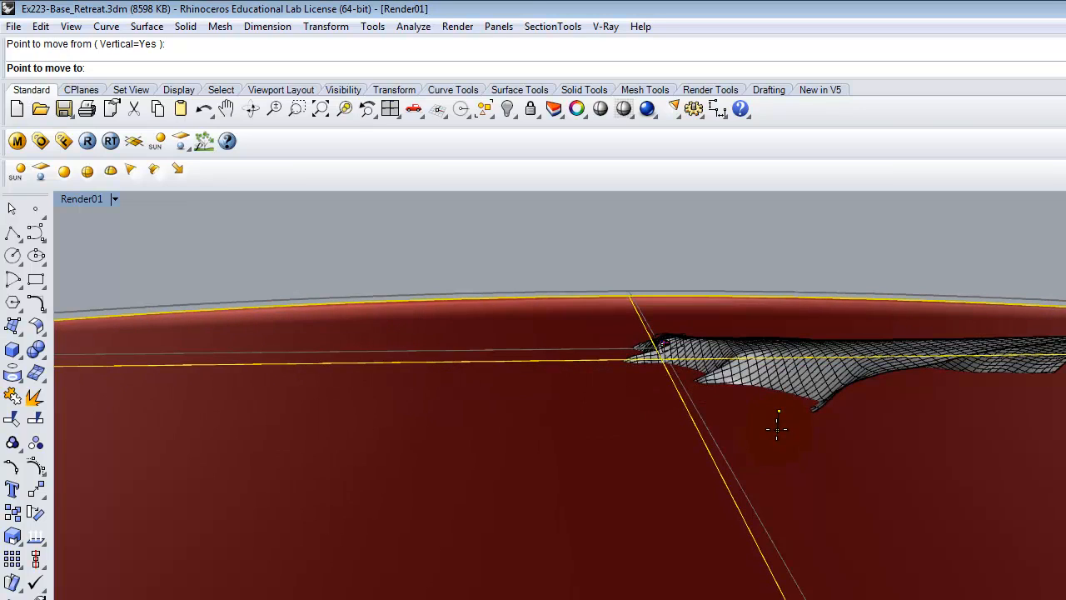
left_click(777, 430)
left_click(773, 246)
Examine the lowered ocean against the terrain's shoreline and the building, and restore the Render01 named view.
right_click_drag(713, 382, 791, 373)
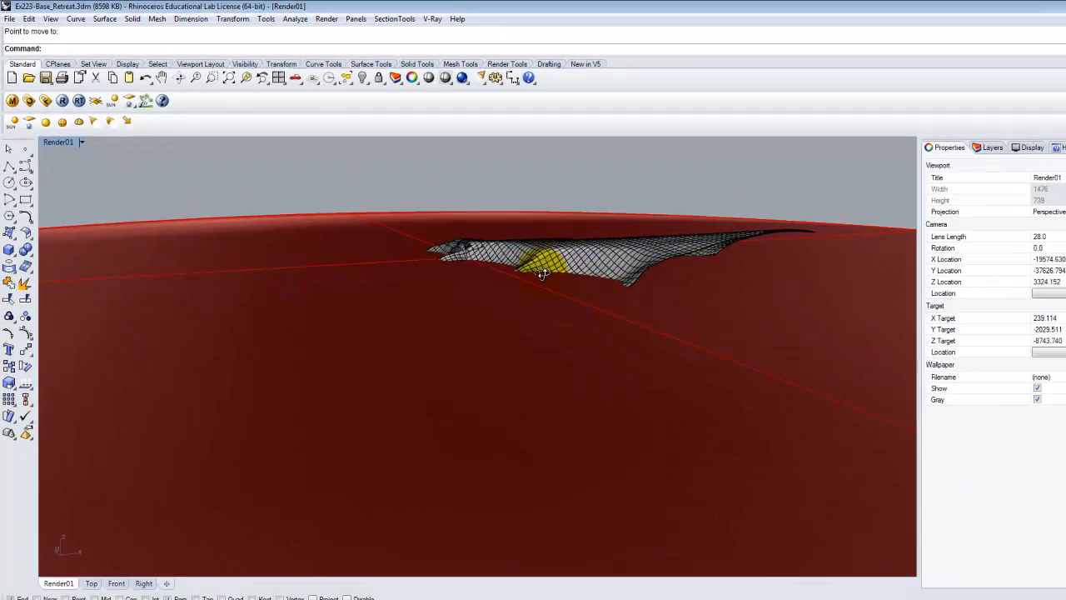
scroll(442, 232, "up", 20)
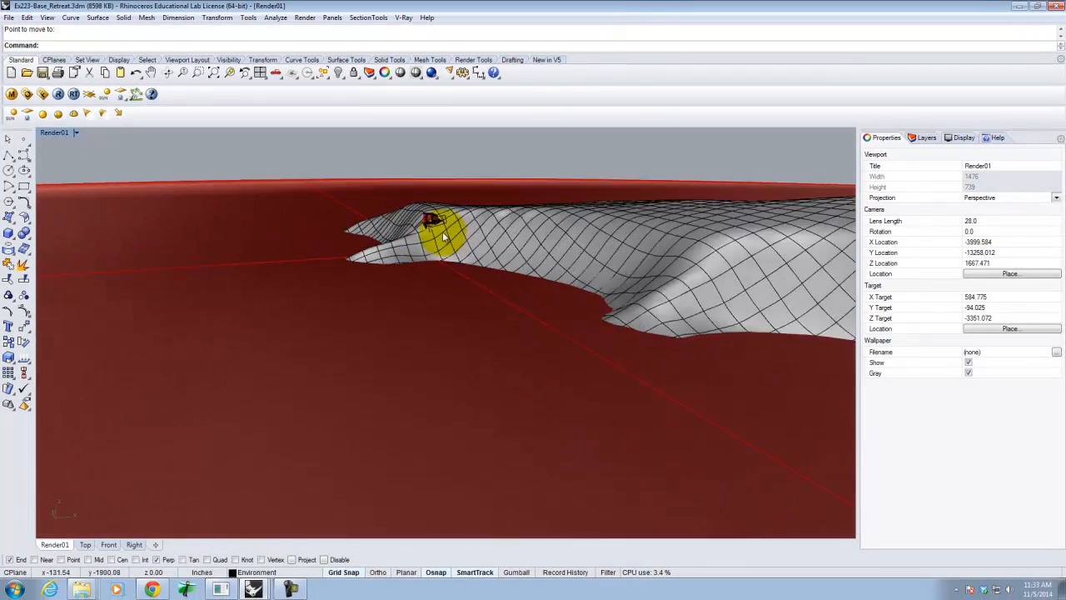
right_click_drag(531, 231, 496, 266)
scroll(367, 221, "down", 5)
scroll(350, 221, "up", 10)
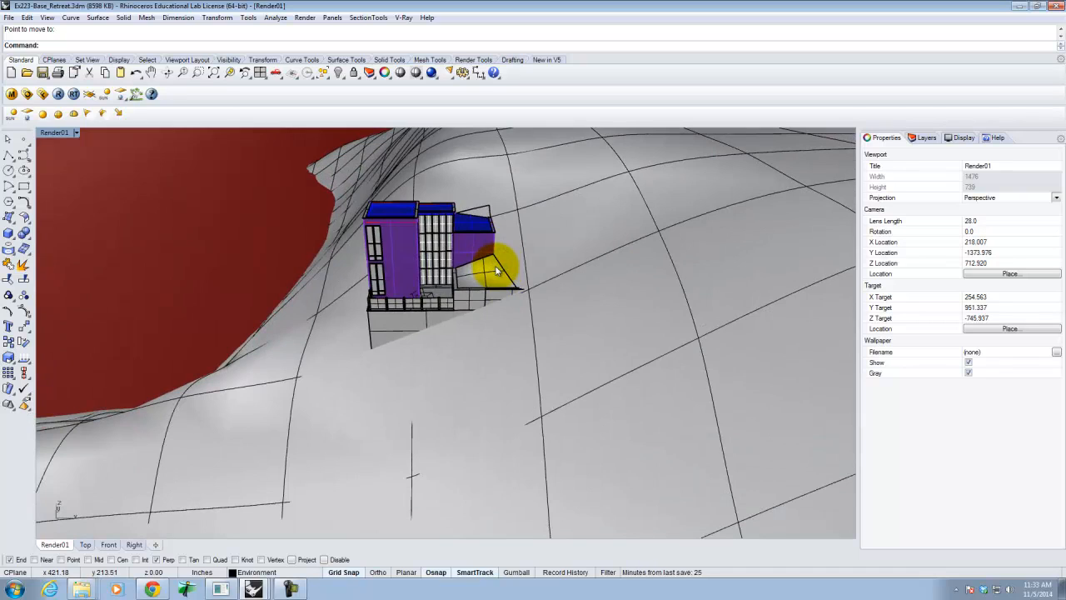
left_click(75, 132)
mouse_move(67, 324)
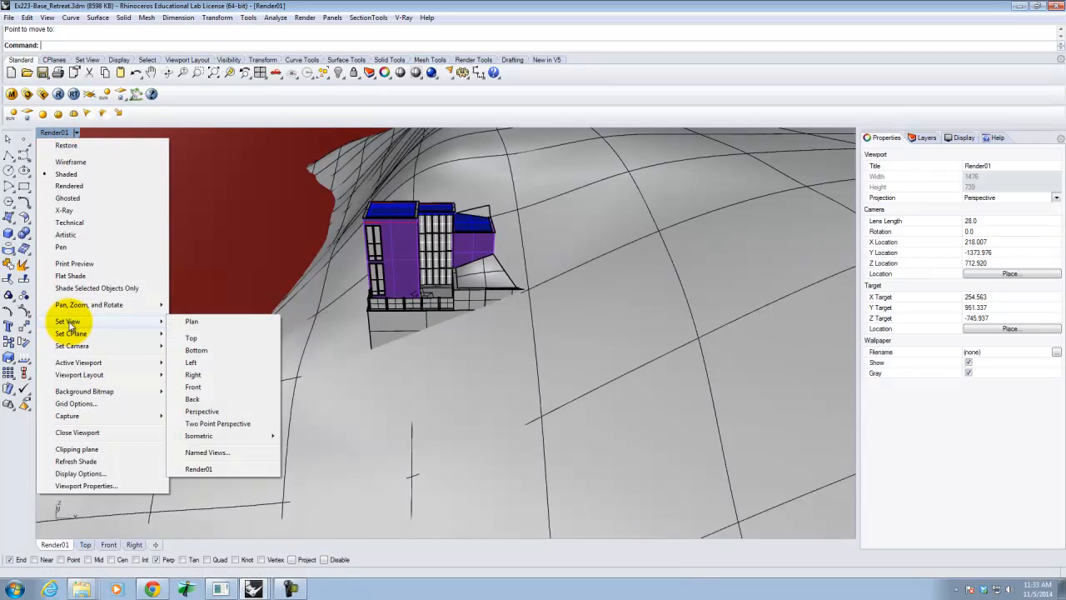
left_click(204, 469)
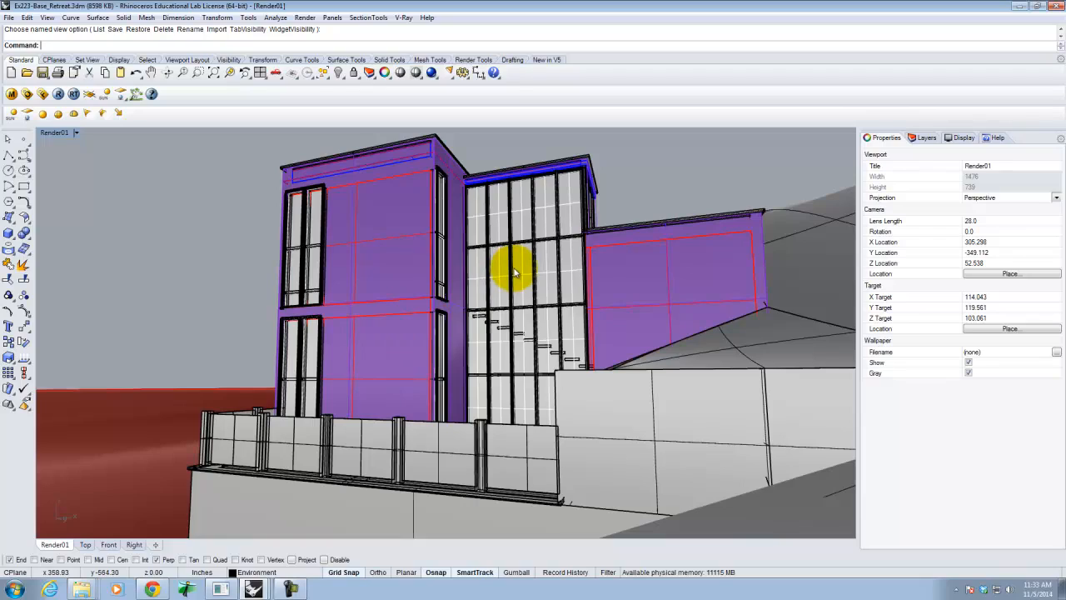
Examine the retreat's siting on the hillside from below, above and the side, and return to the saved Render01 view.
right_click_drag(608, 319, 581, 310)
scroll(626, 304, "down", 8)
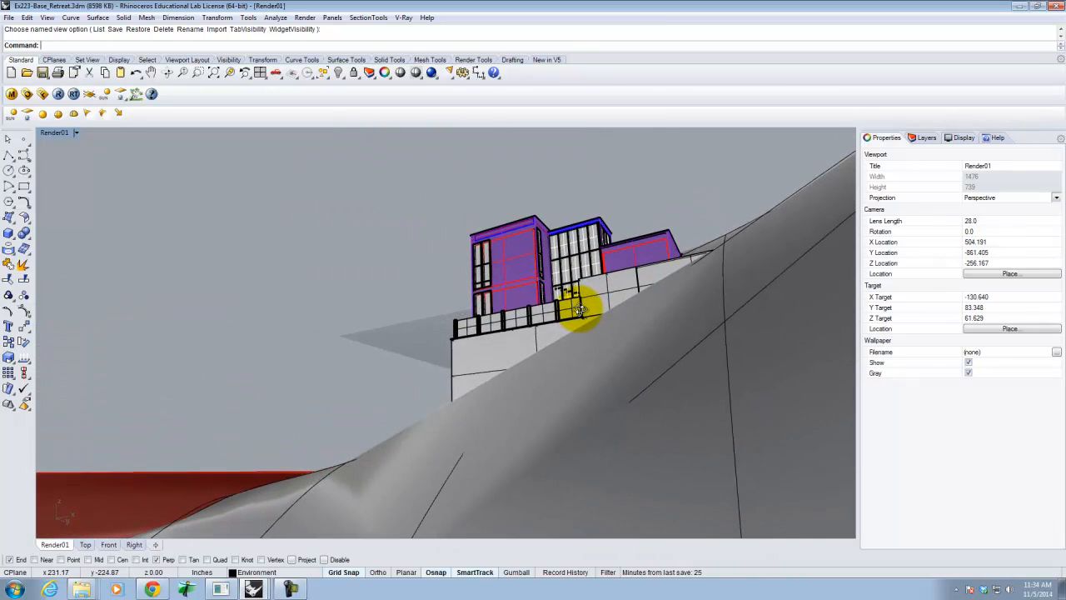
right_click_drag(581, 310, 586, 363)
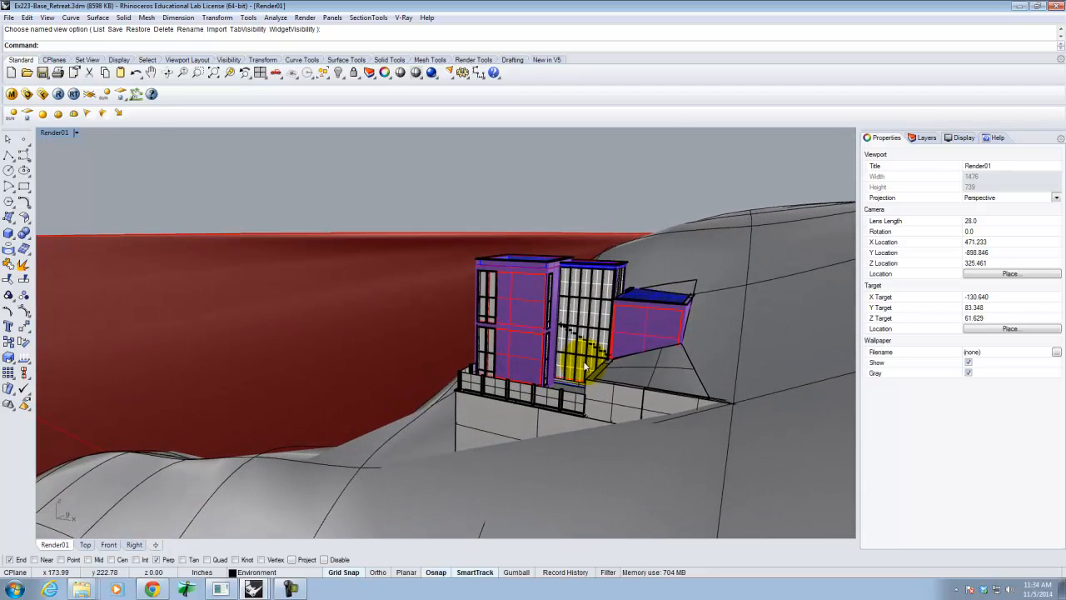
scroll(558, 448, "up", 4)
mouse_move(542, 372)
right_mouse_down()
mouse_move(494, 375)
mouse_move(549, 357)
right_mouse_up()
scroll(443, 367, "down", 6)
right_click_drag(301, 269, 273, 285)
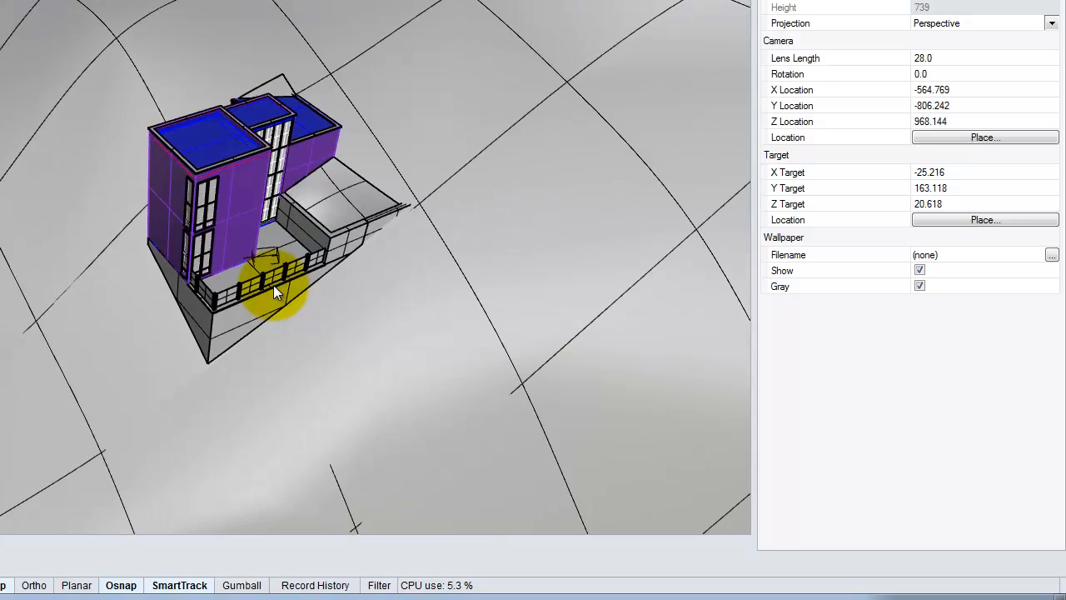
right_click_drag(352, 275, 381, 229)
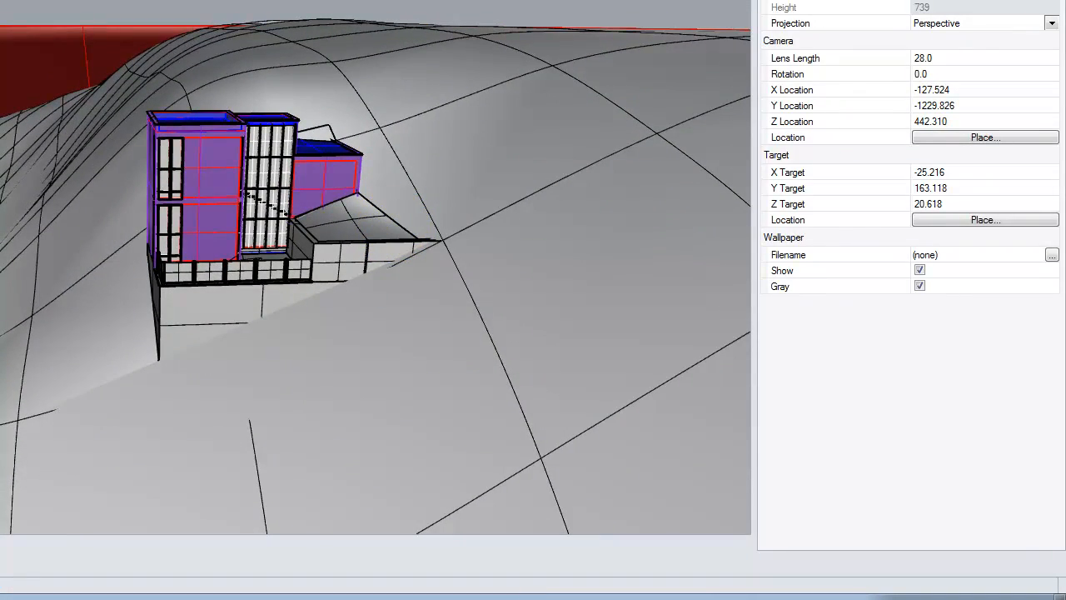
left_click(76, 133)
mouse_move(83, 319)
left_click(235, 469)
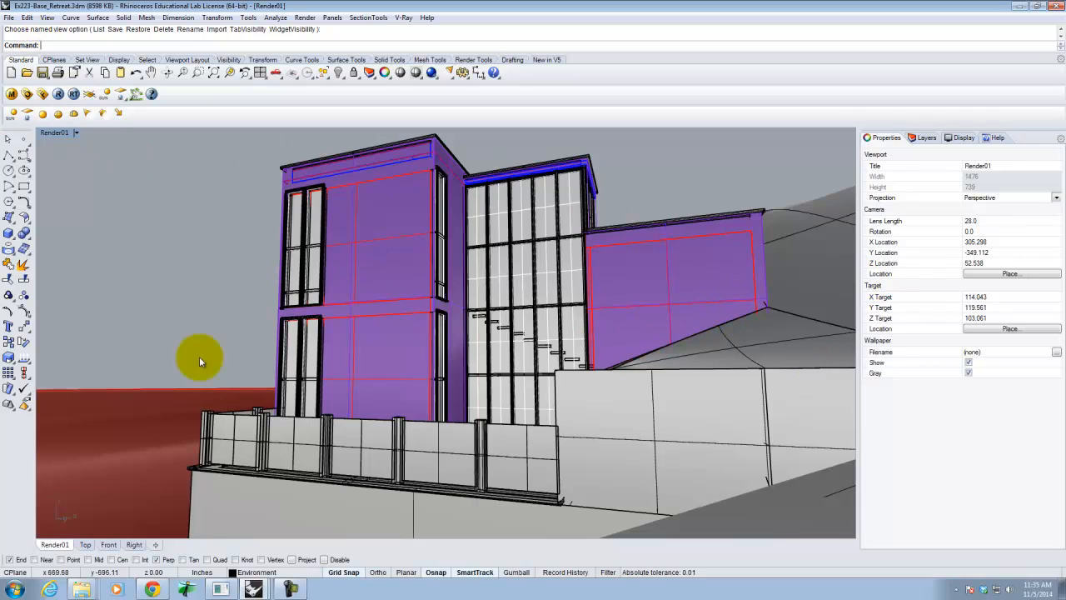
Switch to the Bunch Grass page in Chrome and review its downloads and notes.
right_click(81, 589)
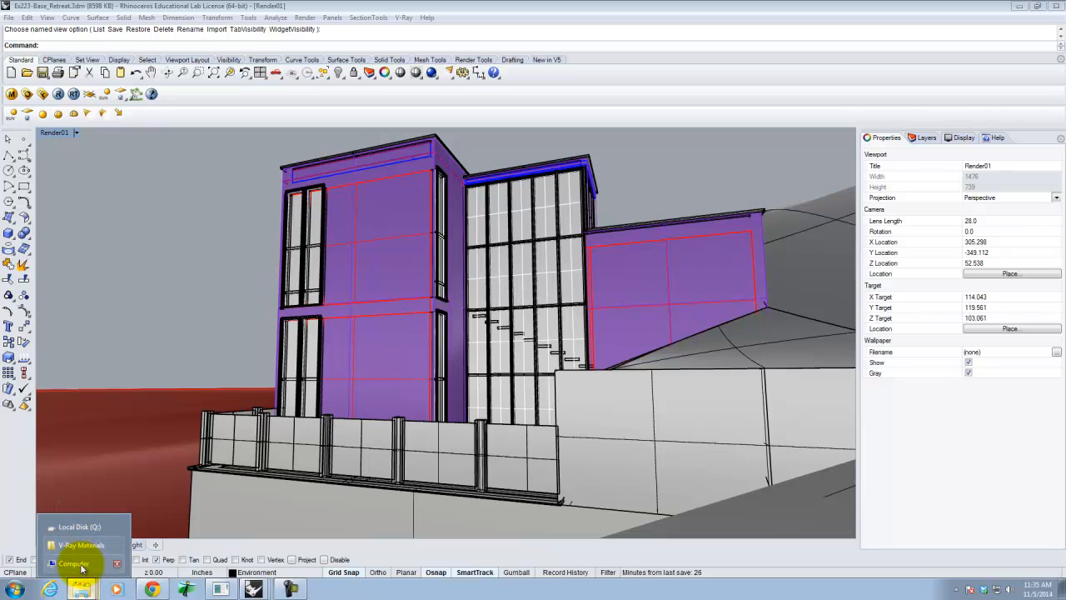
left_click(76, 563)
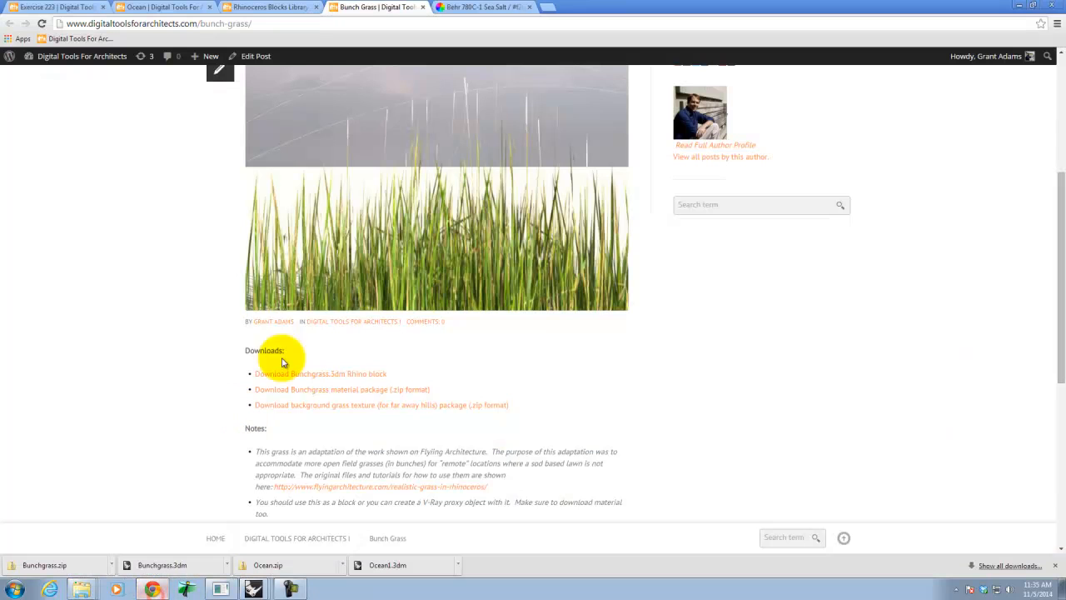
left_click(152, 589)
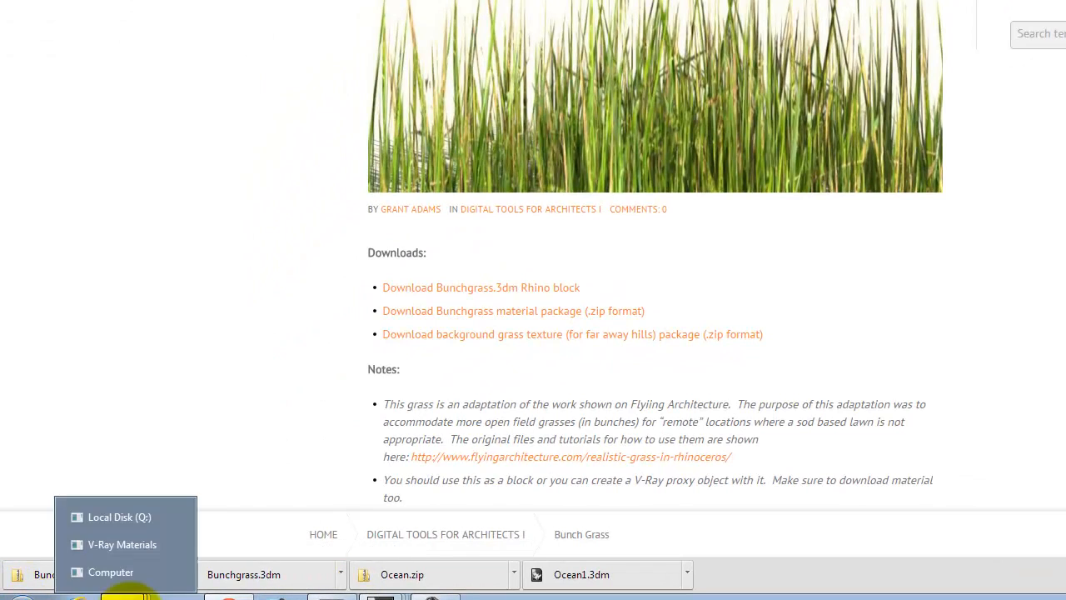
Switch to the V-Ray Materials folder window and browse to A136 > Ex223 > F2014 on Kingfisher (E:).
right_click(125, 595)
left_click(87, 538)
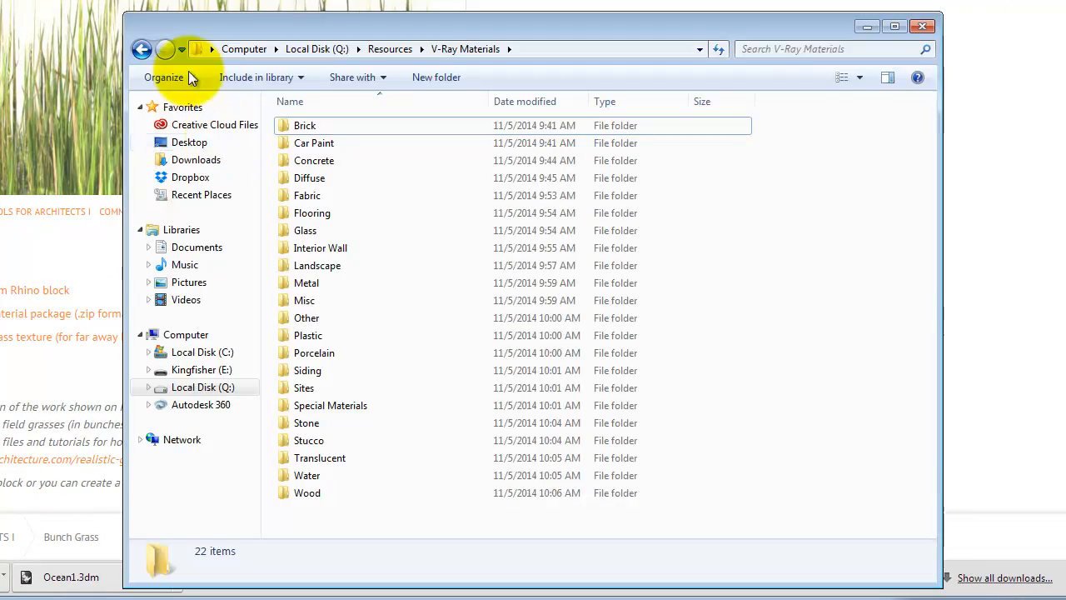
left_click(193, 369)
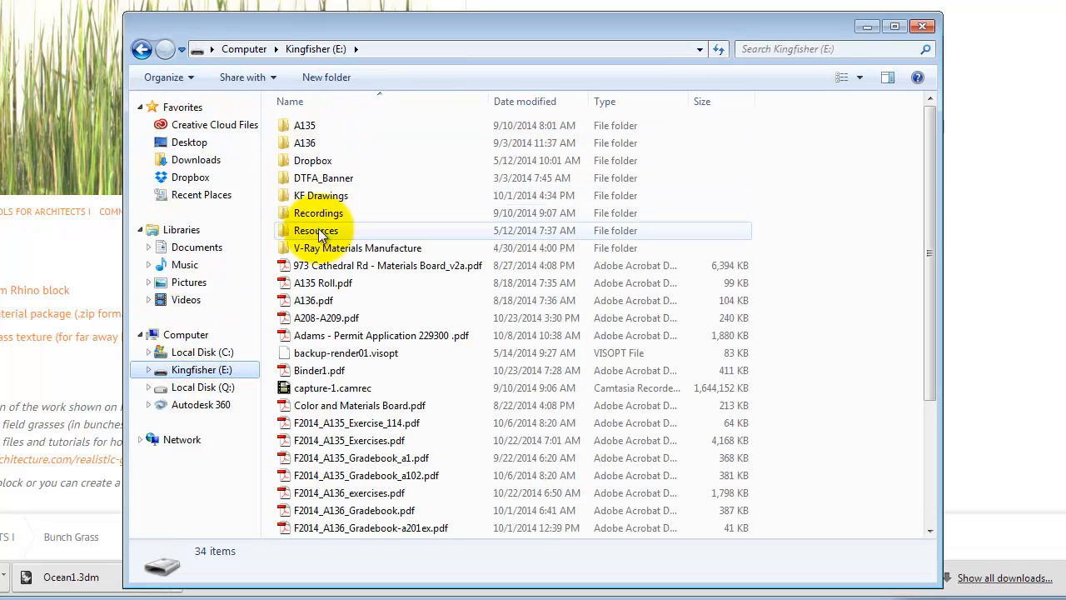
double_click(298, 143)
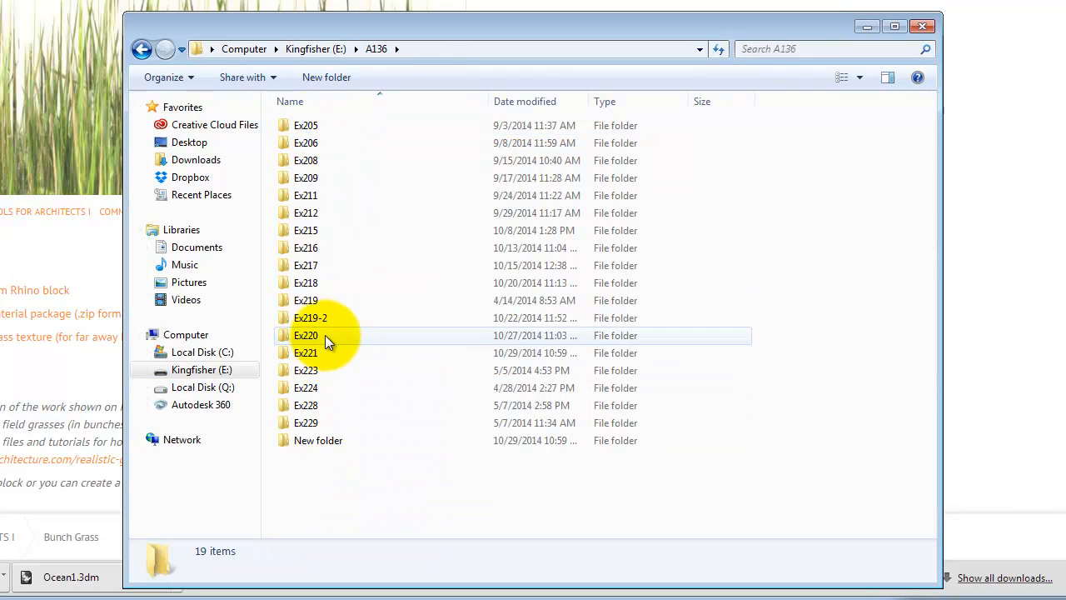
double_click(321, 369)
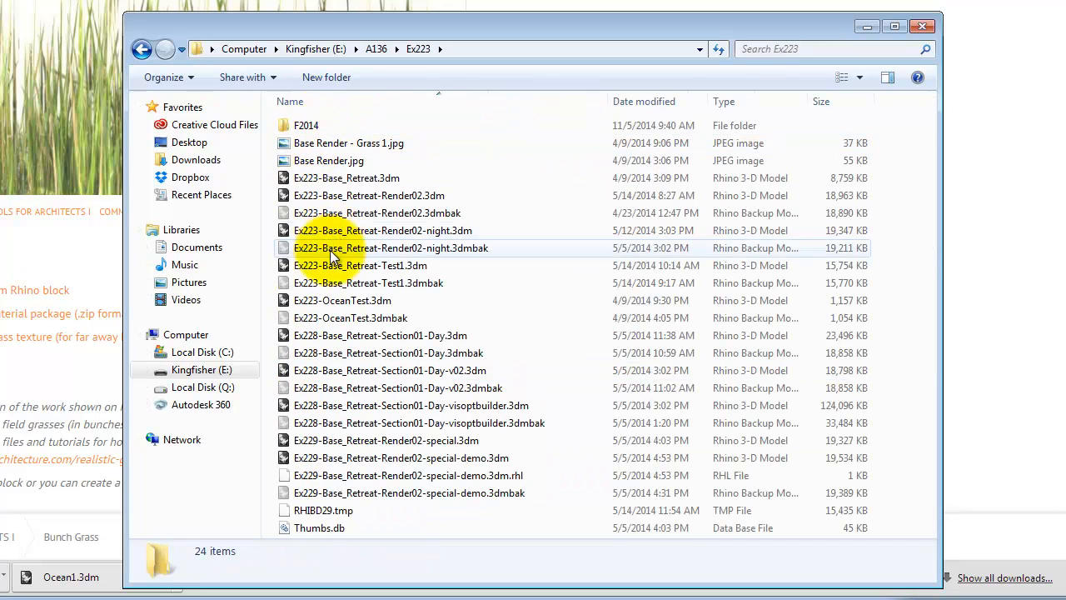
double_click(312, 125)
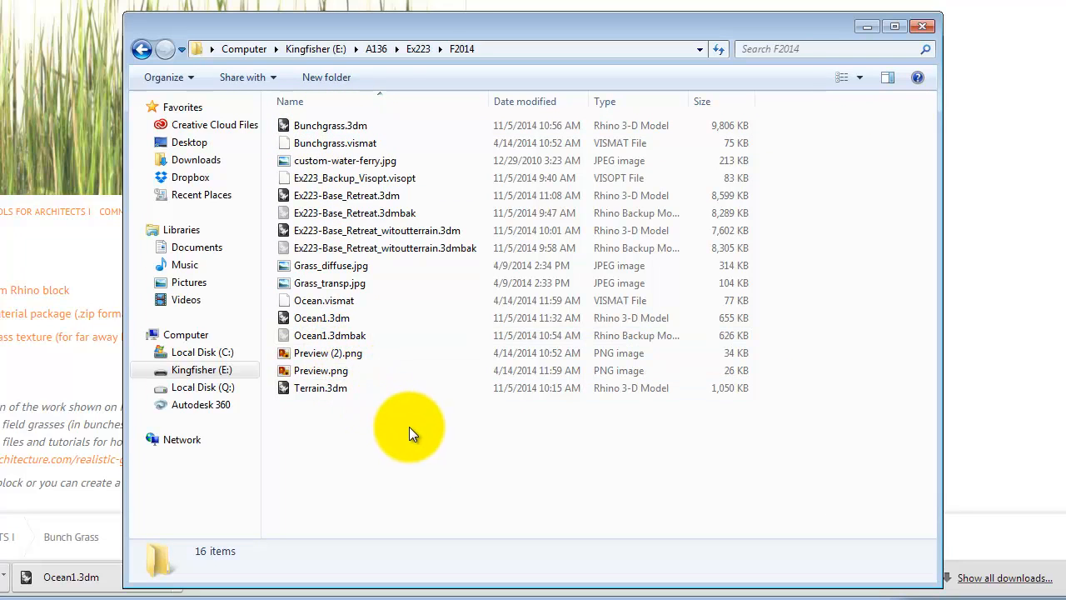
Open Bunchgrass.3dm from the F2014 folder in Rhino and close the folder window.
left_click(348, 125)
double_click(355, 120)
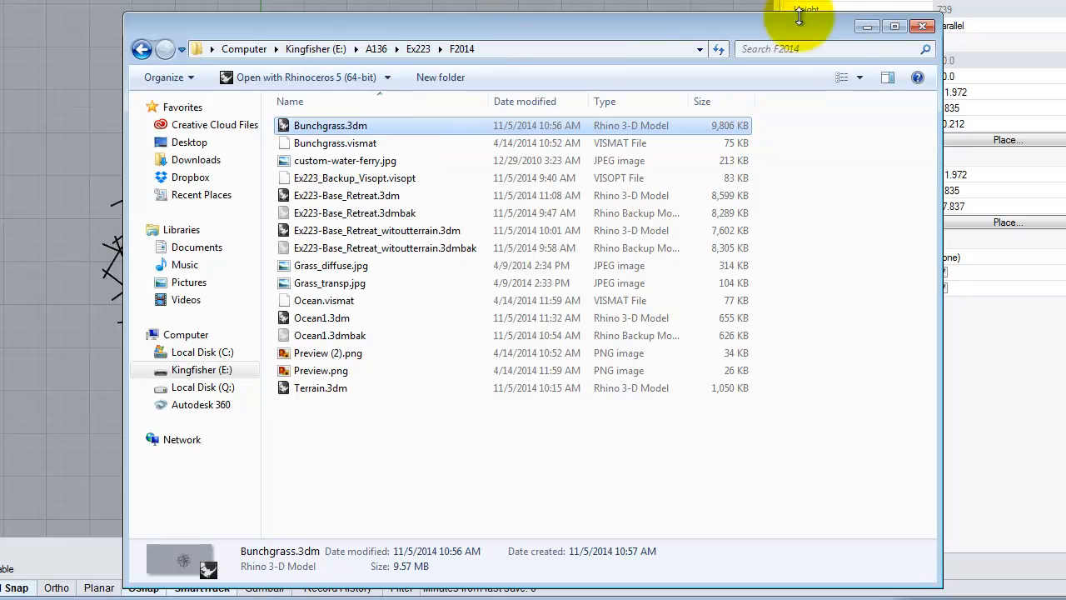
left_click(922, 26)
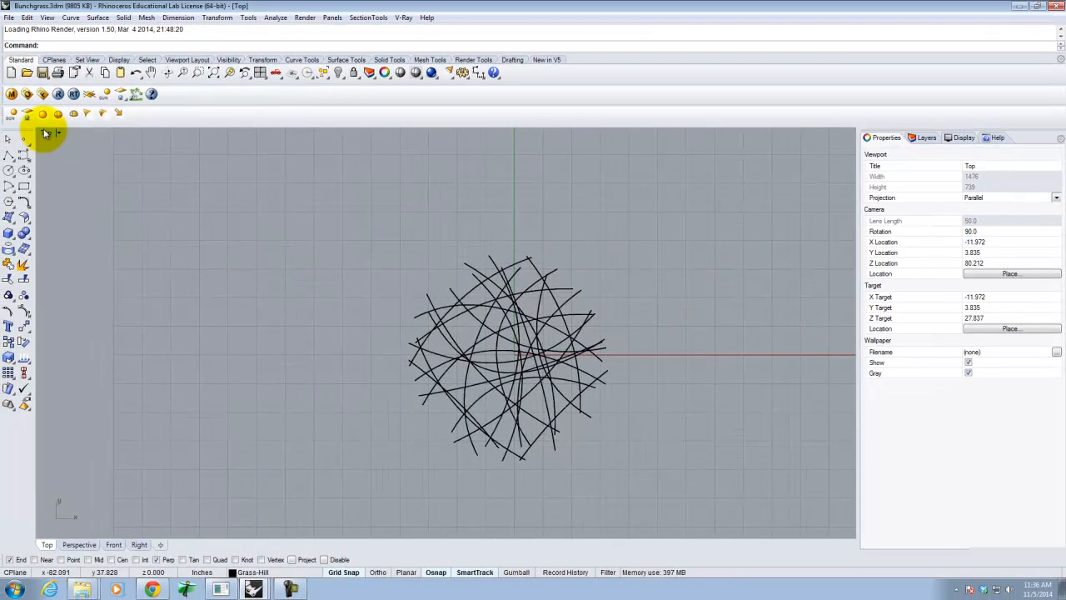
Maximize the Perspective viewport and frame the bunch grass model from an angled view.
double_click(47, 134)
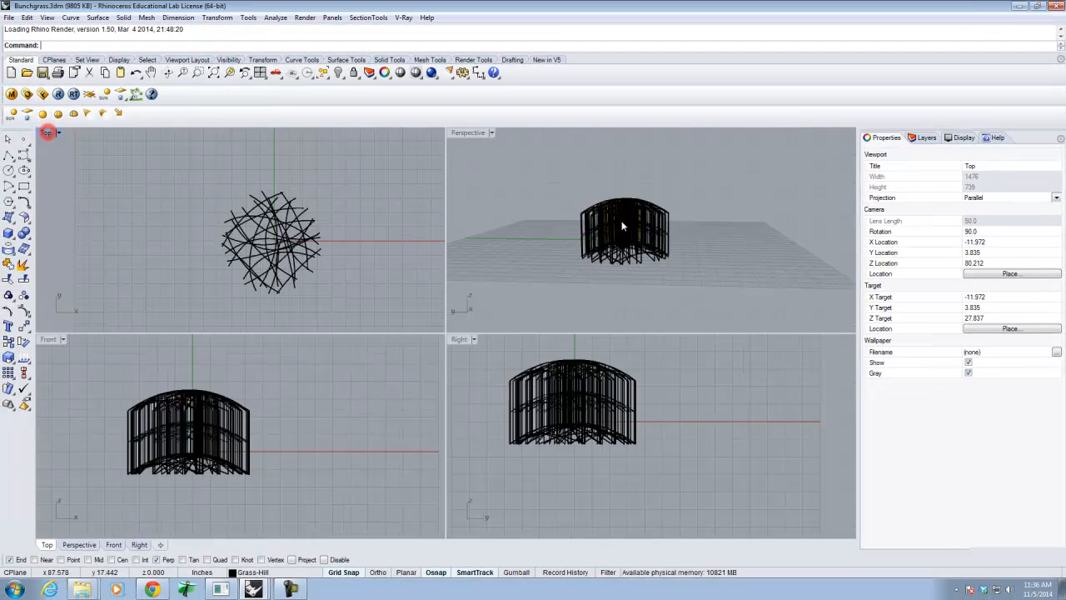
left_click(466, 133)
double_click(467, 133)
right_click_drag(630, 200, 495, 311)
scroll(368, 369, "up", 5)
scroll(334, 317, "down", 2)
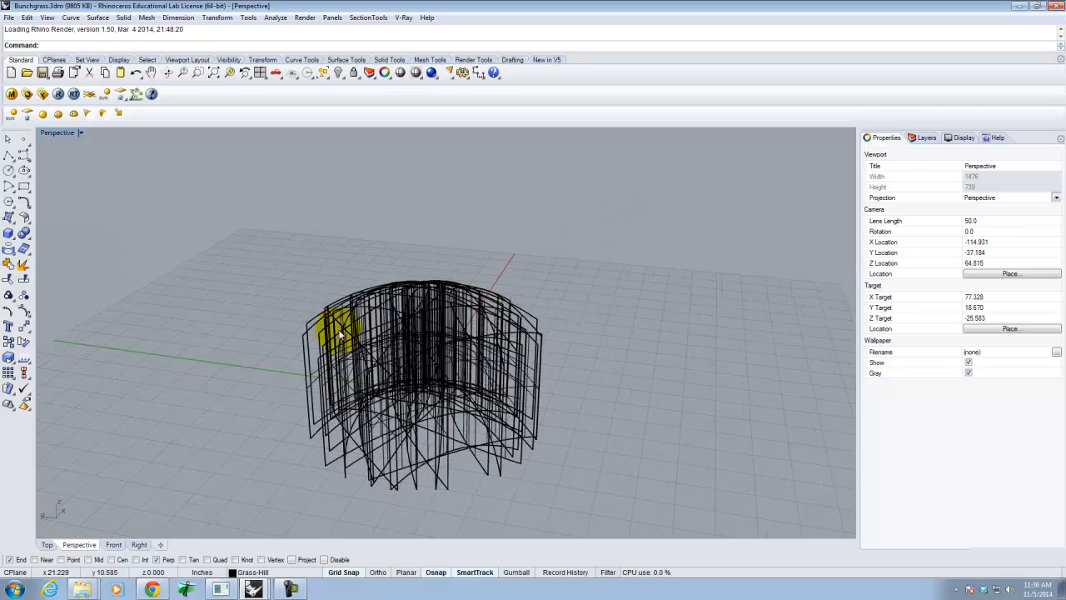
Show the bunch grass in Rendered display mode and run a V-Ray test render of it, closing the frame buffer.
left_click(80, 132)
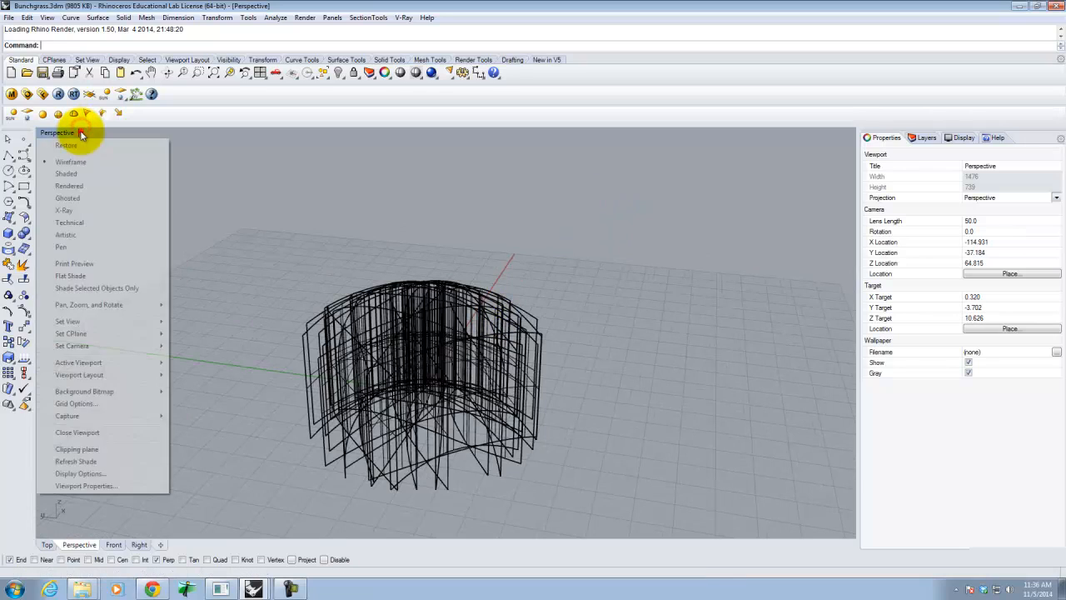
left_click(71, 186)
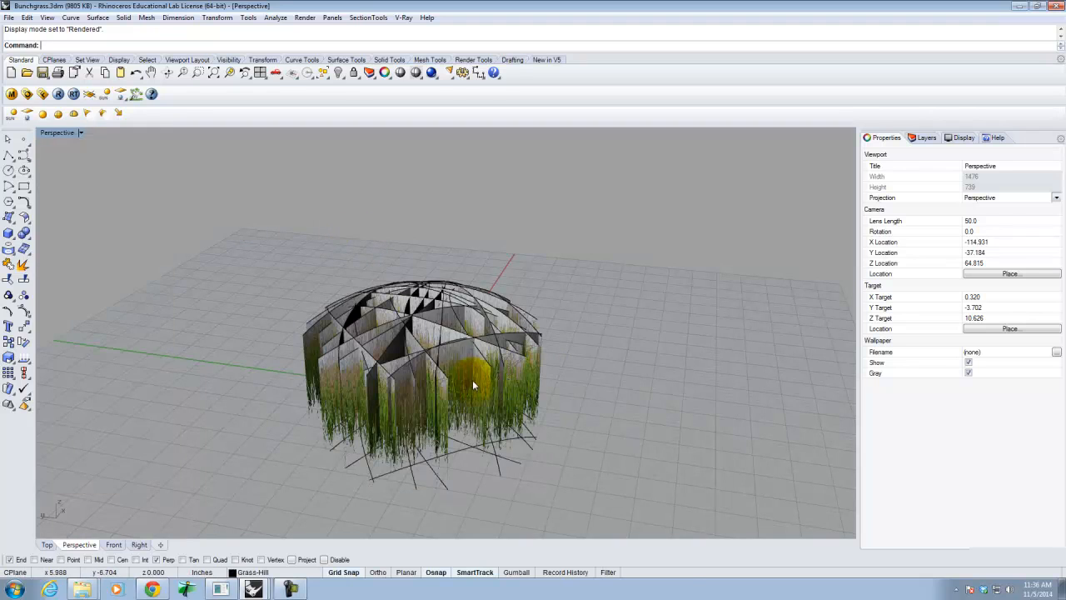
right_click_drag(421, 441, 415, 383)
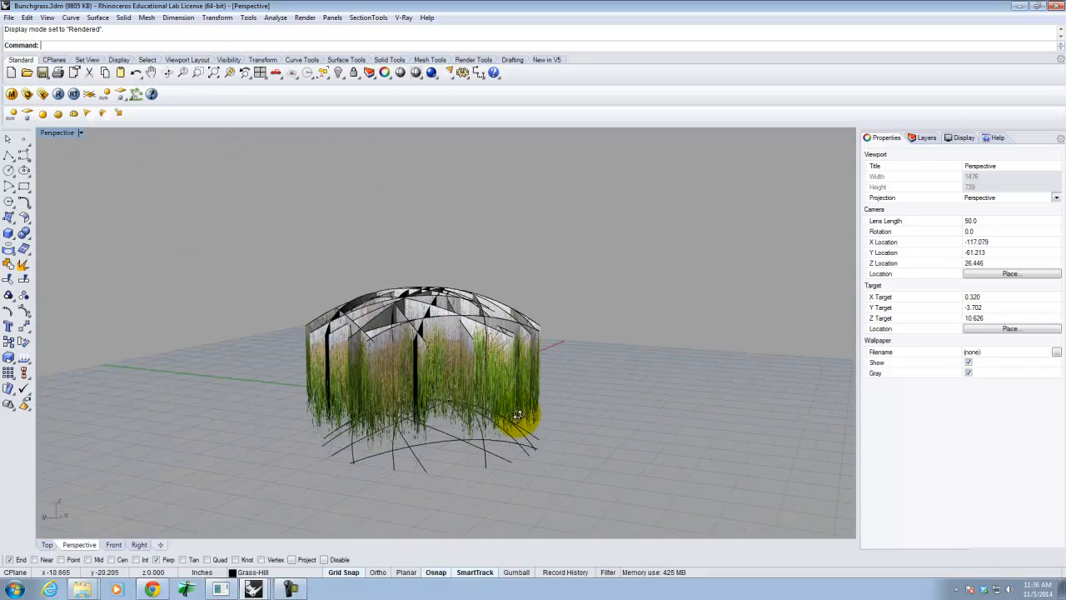
scroll(461, 398, "up", 4)
scroll(470, 351, "up", 3)
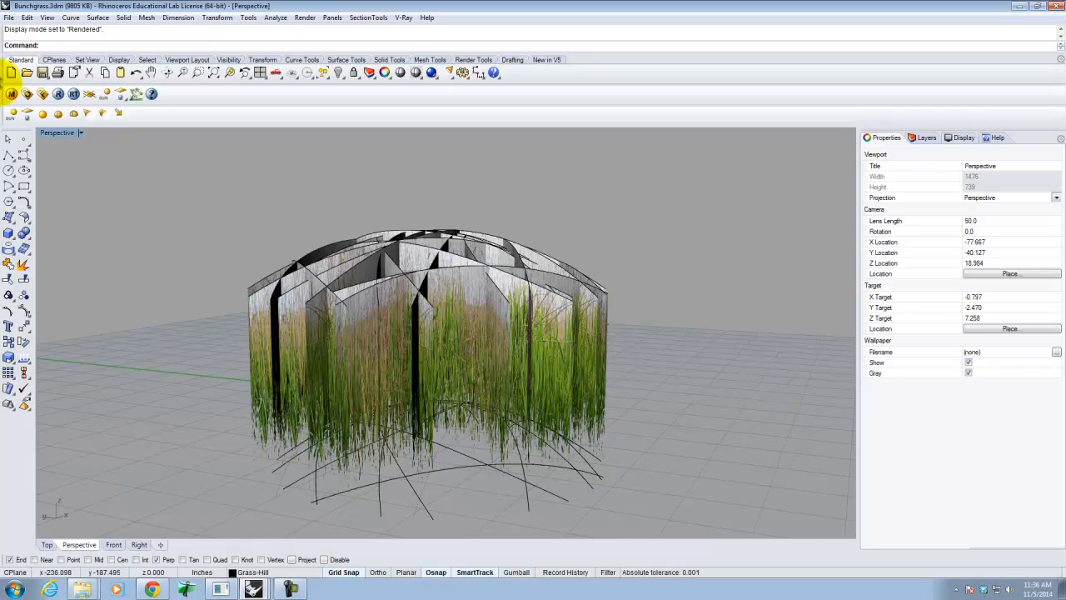
left_click(58, 94)
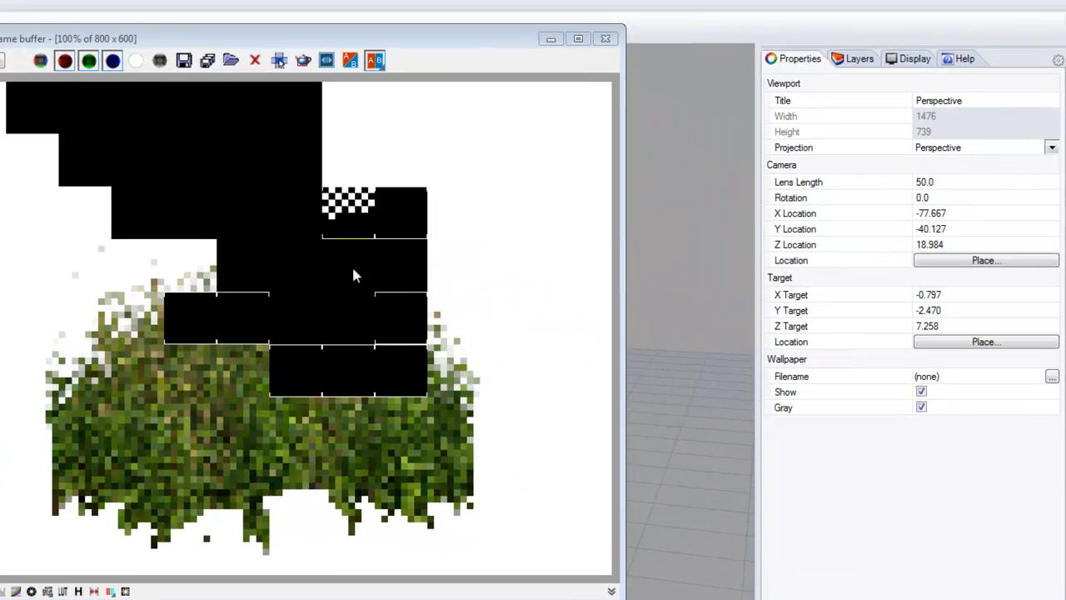
left_click(604, 38)
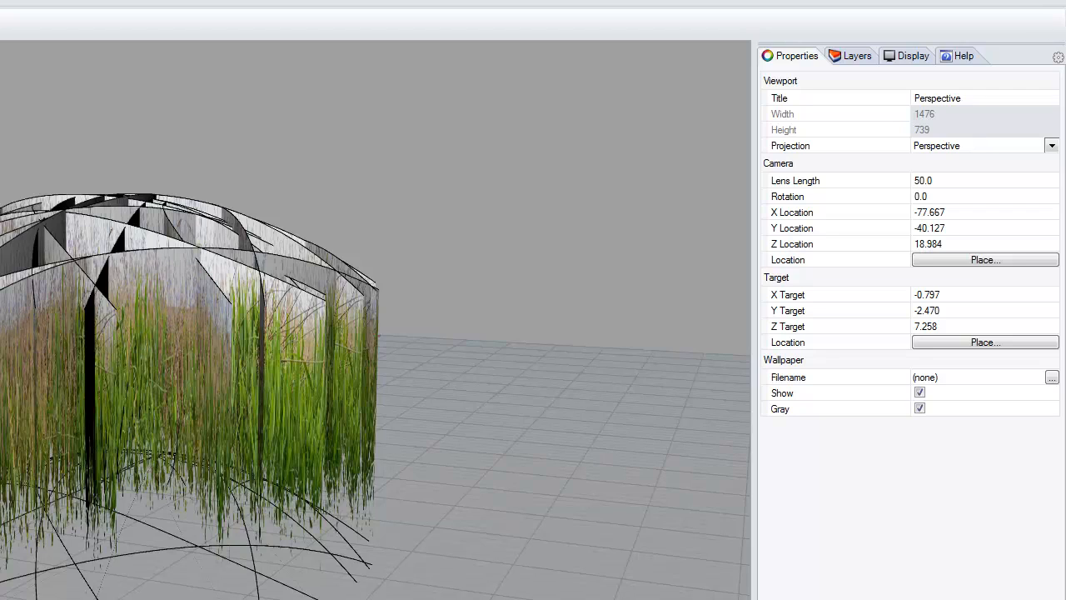
Rename the Grass-Hill layer to Bunchgrass and save the file.
left_click(855, 55)
left_click(795, 111)
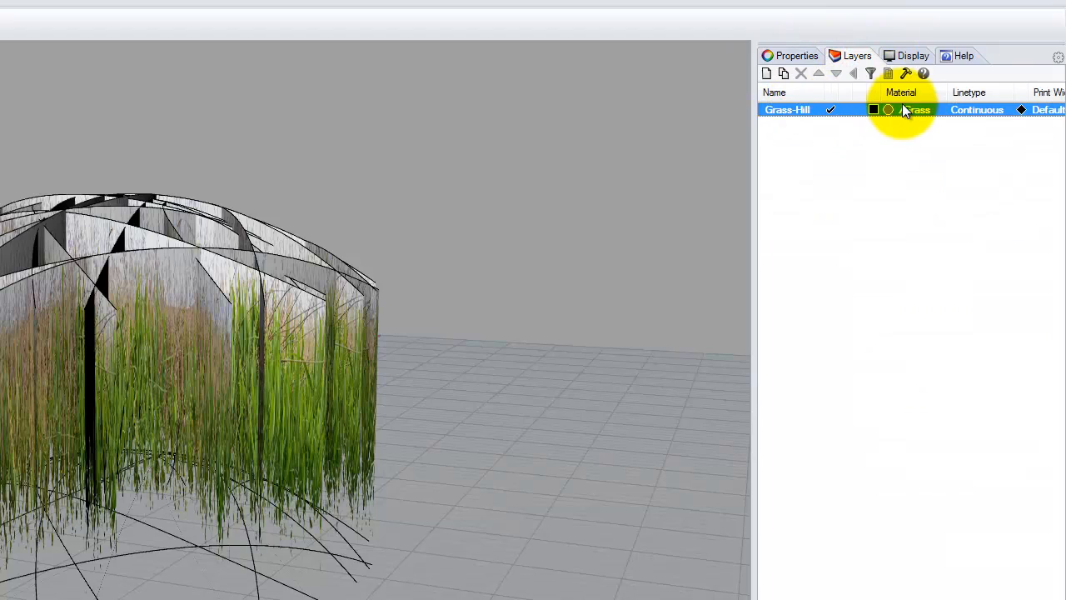
left_click(789, 110)
type("BunchG")
key("BackSpace")
type("grass")
left_click(813, 218)
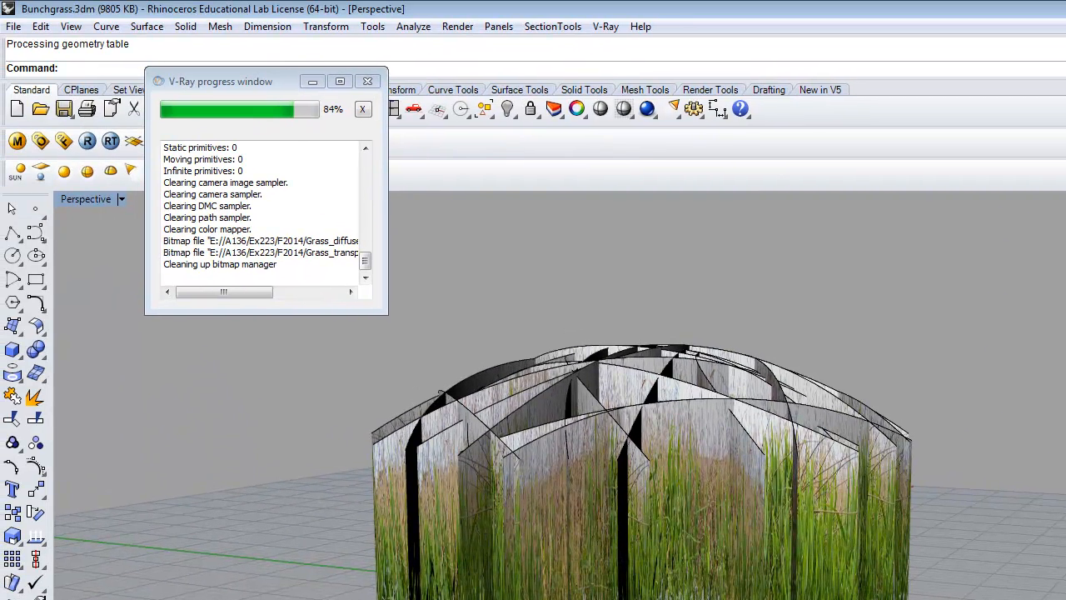
left_click(13, 26)
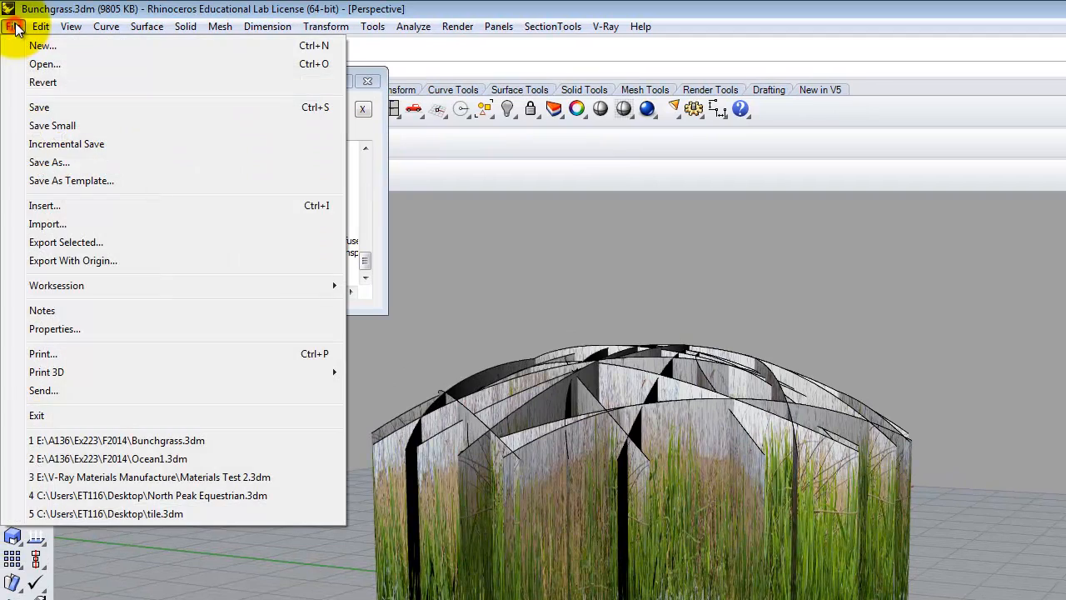
left_click(40, 107)
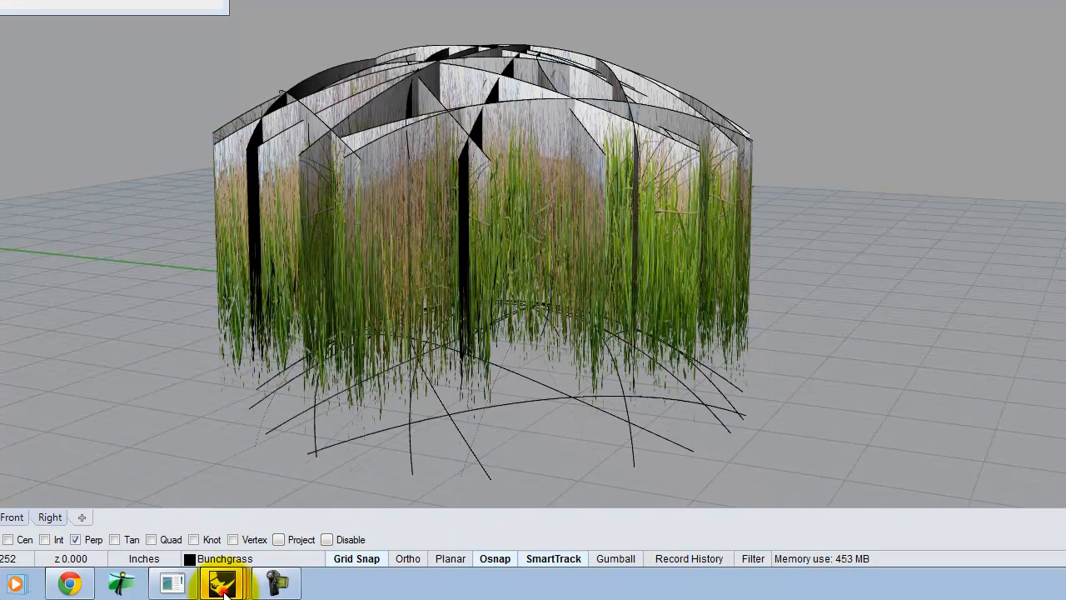
Switch to the Ex223-Base_Retreat.3dm model and start inserting Bunchgrass.3dm as a block instance at scale 1, with the Embed and link definition type.
left_click(223, 588)
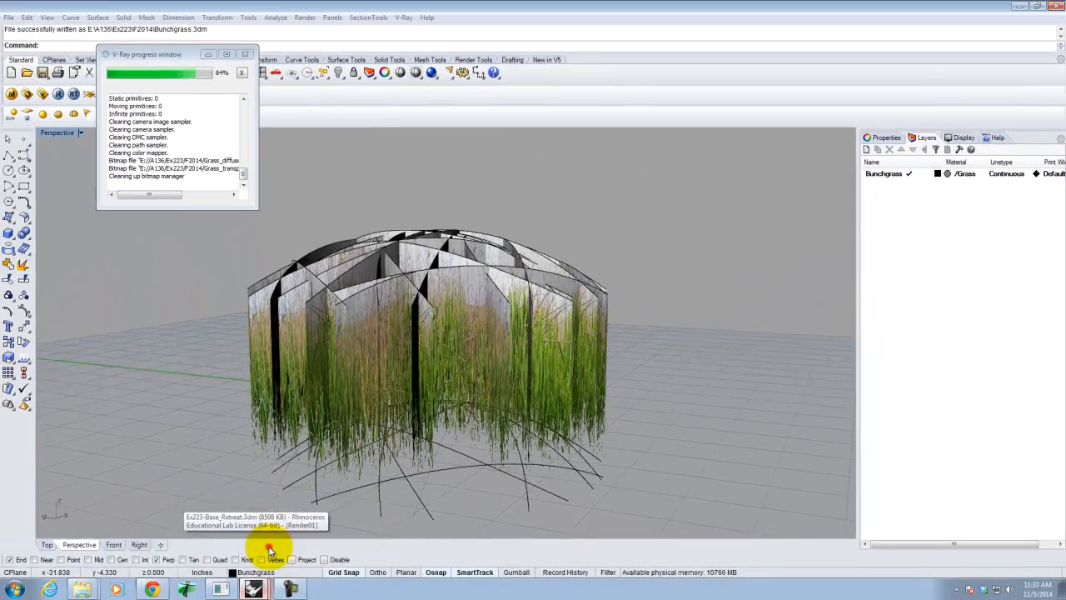
left_click(269, 547)
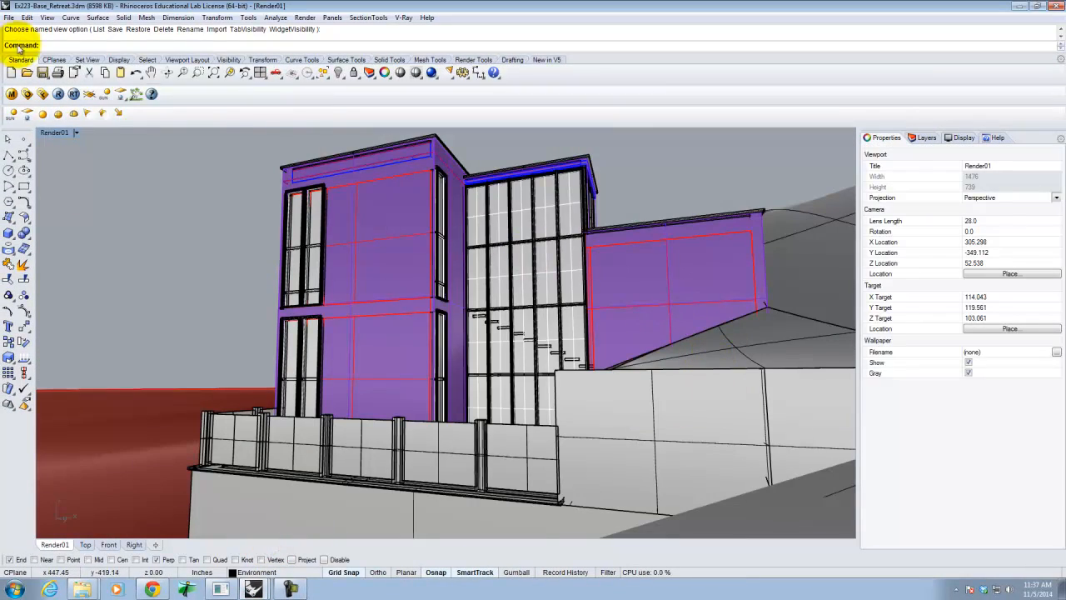
left_click(26, 18)
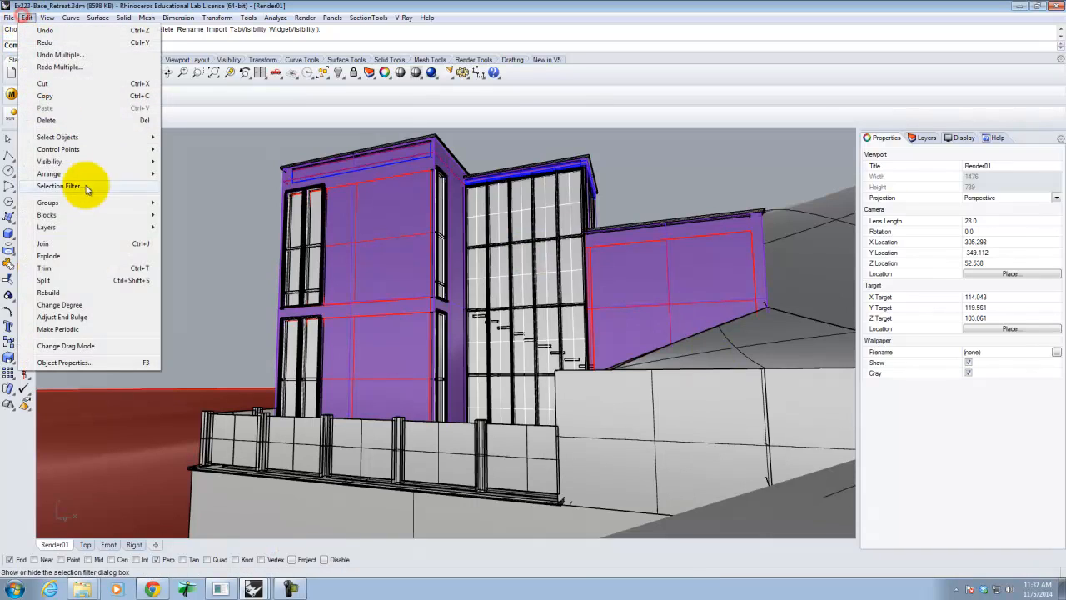
mouse_move(79, 215)
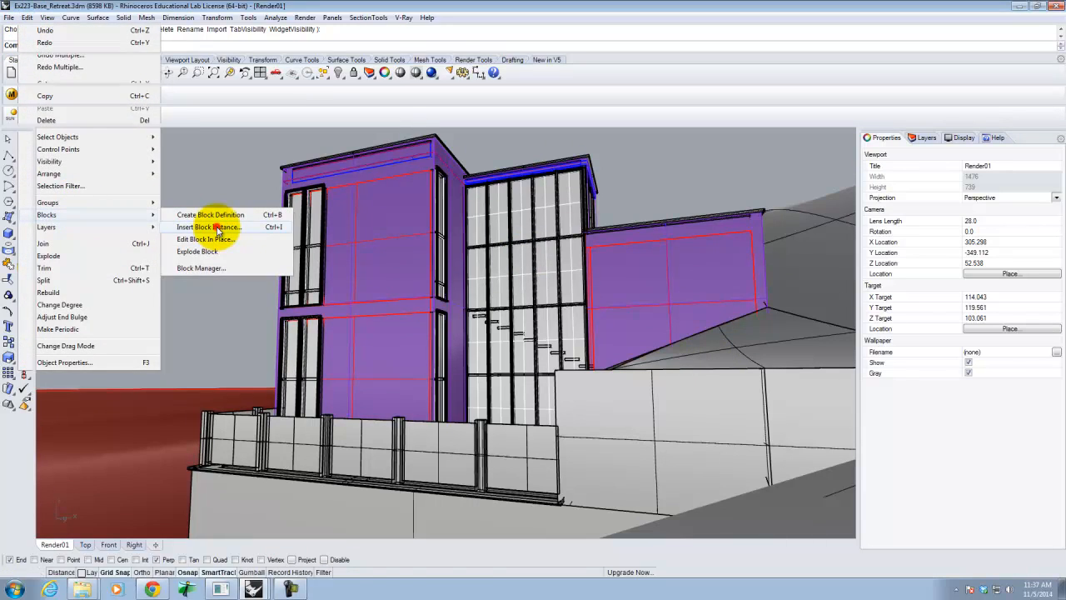
left_click(218, 233)
left_click(404, 154)
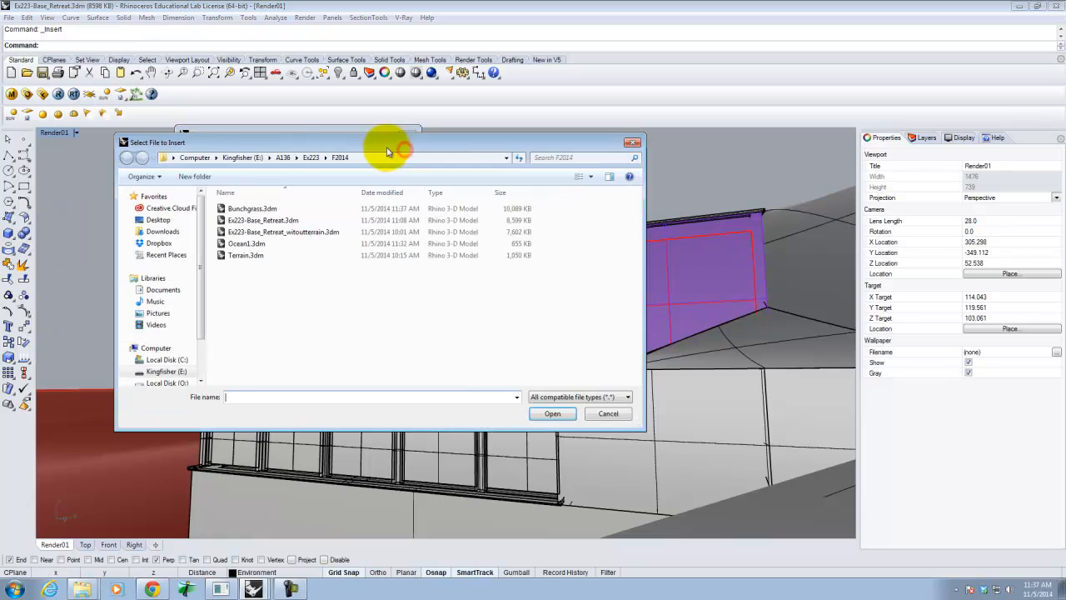
left_click(252, 208)
left_click(552, 414)
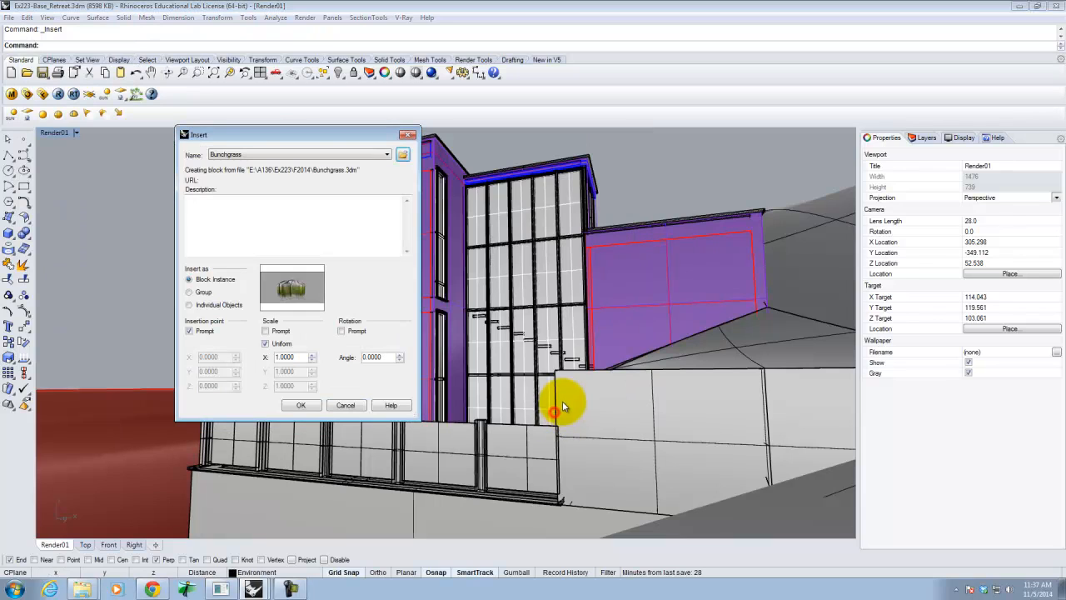
left_click(305, 407)
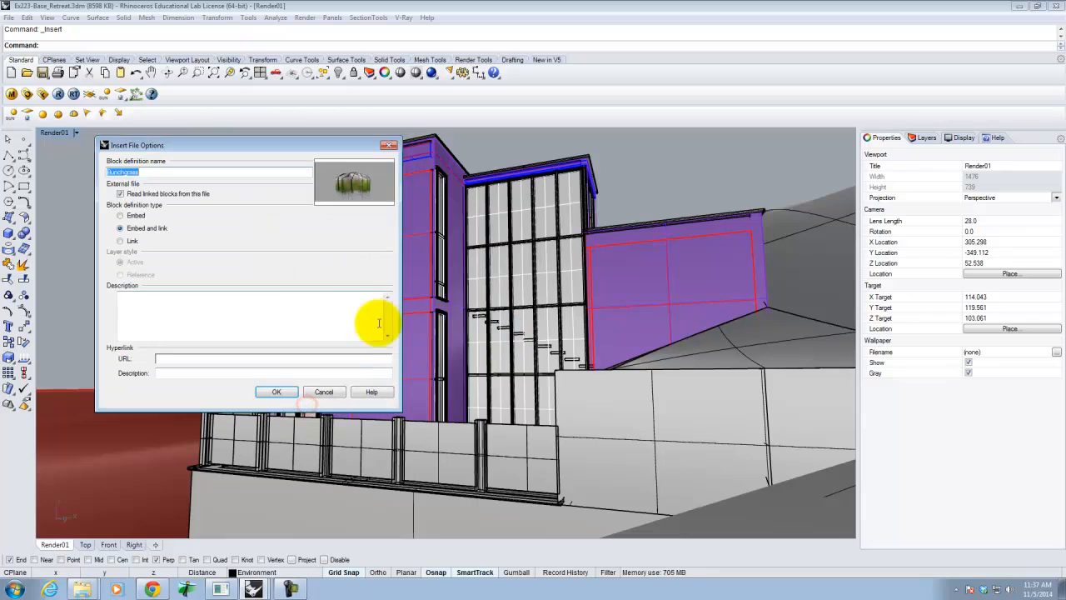
left_click(277, 393)
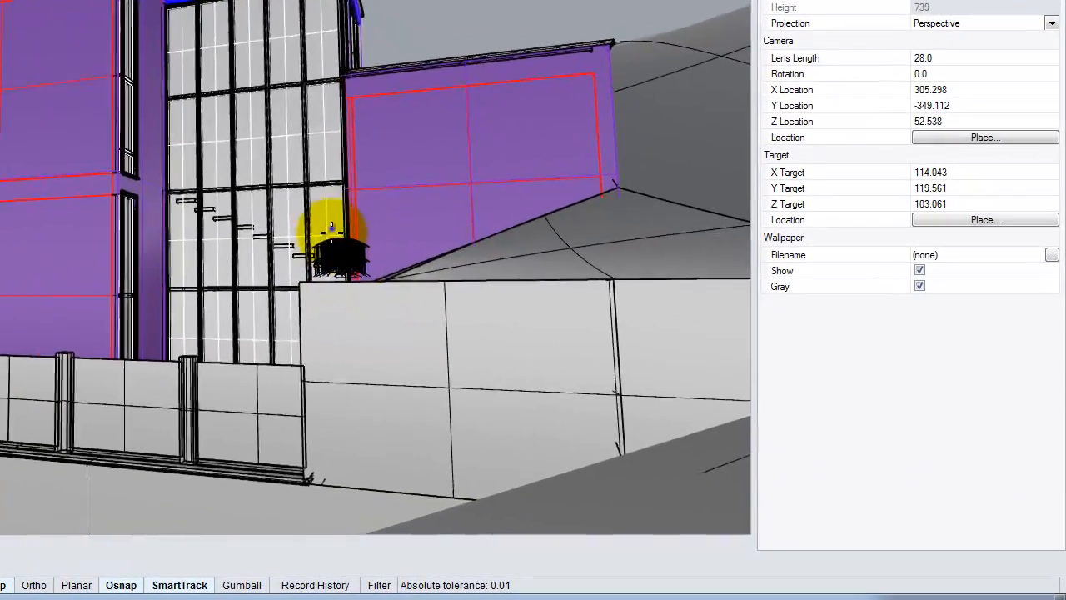
Place the Bunchgrass block at the endpoint on the front corner of the retaining wall beside the terrace.
right_click_drag(577, 333, 626, 408)
right_click_drag(408, 340, 358, 256)
scroll(358, 257, "down", 6)
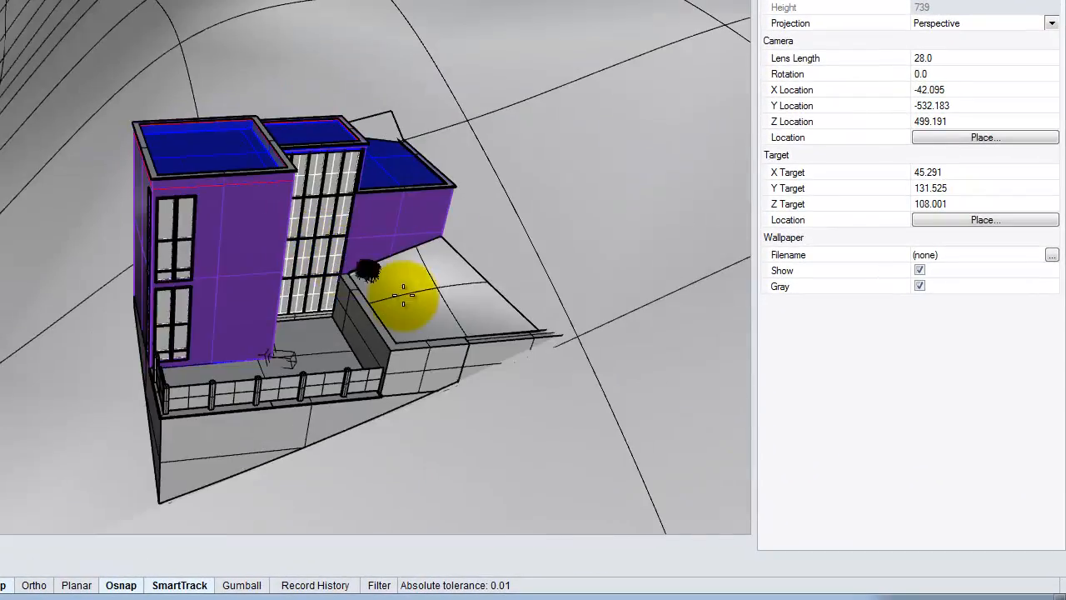
scroll(416, 344, "up", 10)
right_click_drag(345, 297, 287, 125)
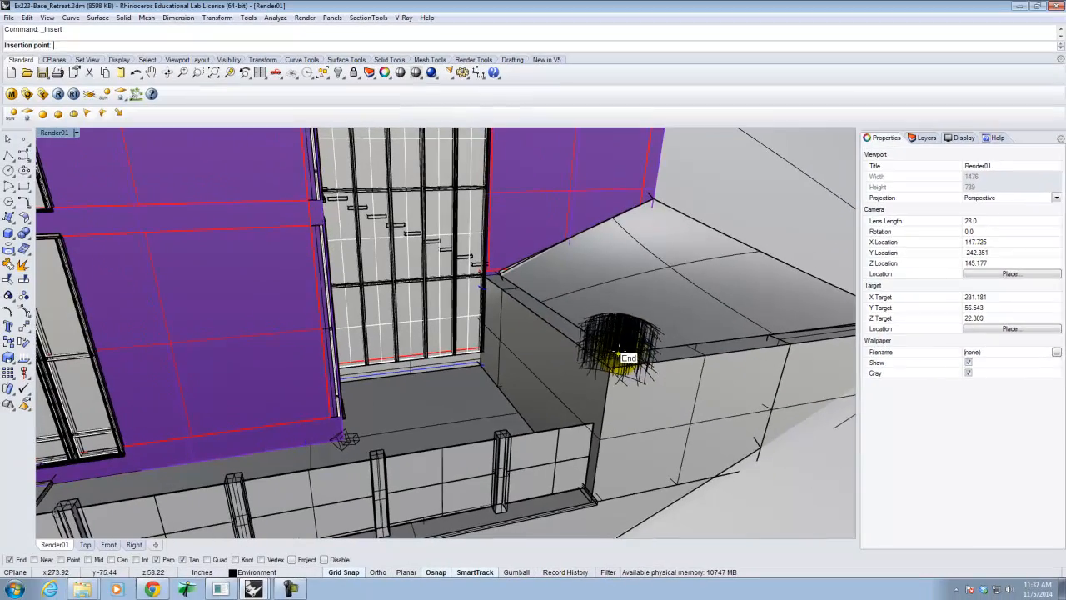
left_click(619, 351)
Move the grass block about 12 inches in from the retaining wall's front corner, with object snaps disabled.
scroll(341, 341, "down", 6)
right_click_drag(482, 329, 465, 341)
scroll(467, 342, "up", 8)
type("Move")
key("Return")
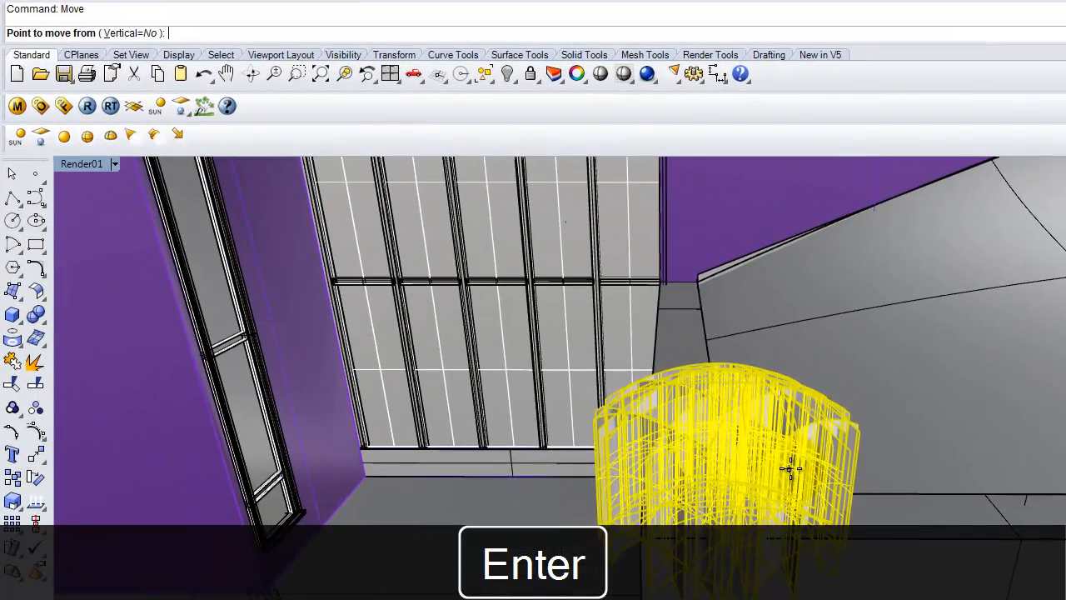
left_click(519, 335)
left_click(827, 467)
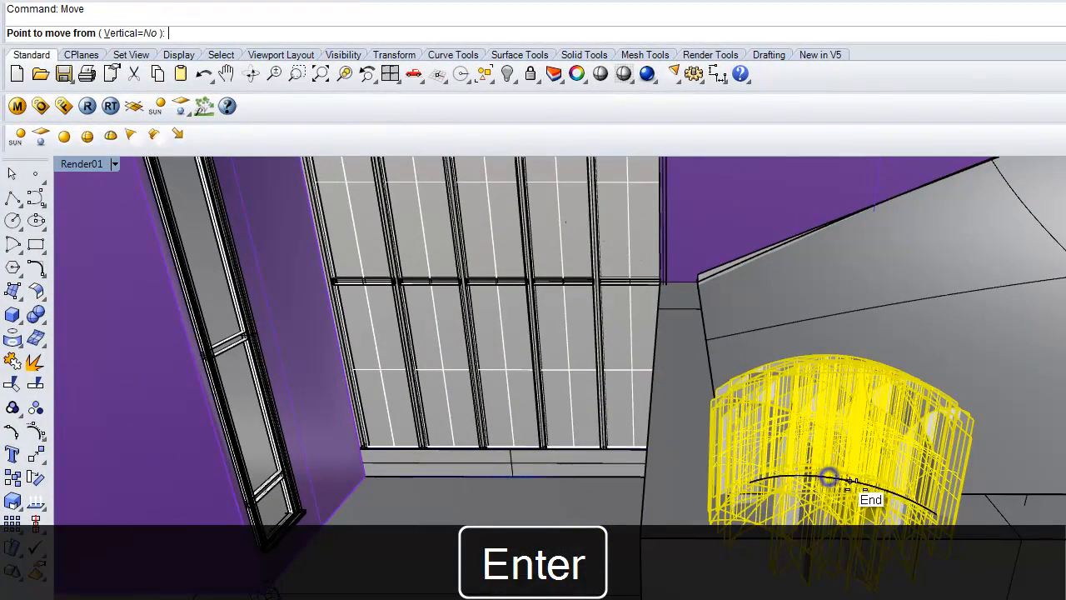
left_click(829, 477)
right_click_drag(805, 464, 1009, 508)
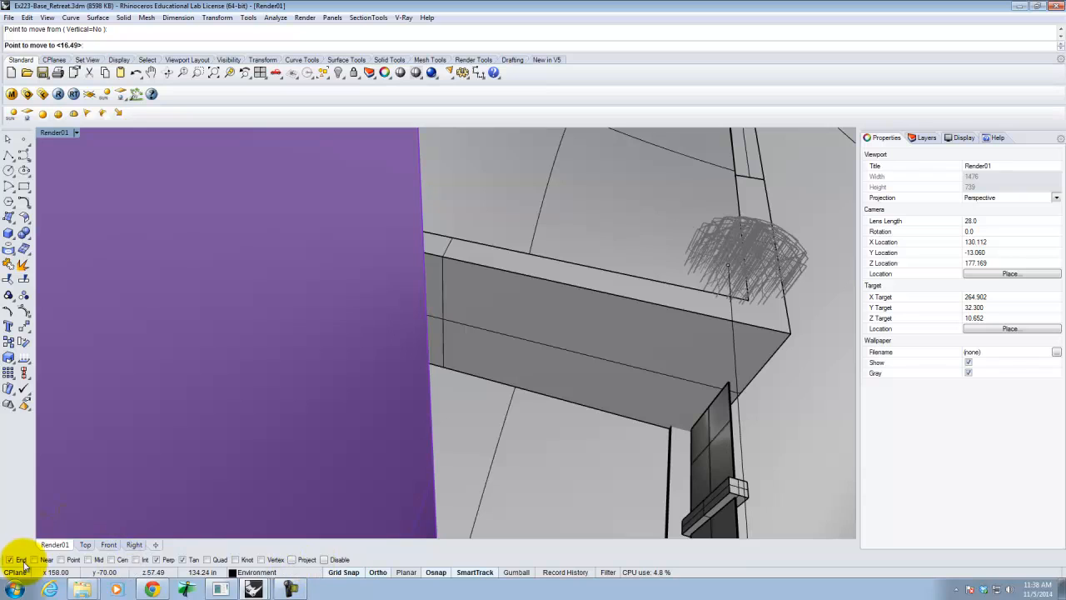
left_click(324, 560)
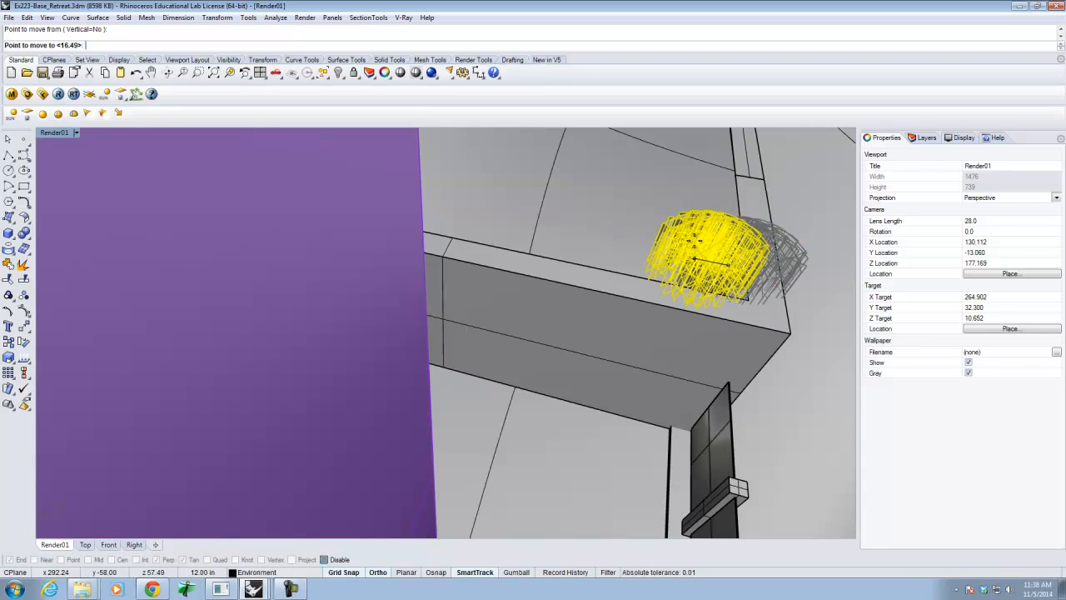
left_click(694, 241)
Restore the four-viewport layout and frame the grass block at the retaining wall's corner in the Top and Render01 views.
right_click_drag(761, 266, 620, 264)
scroll(526, 245, "down", 6)
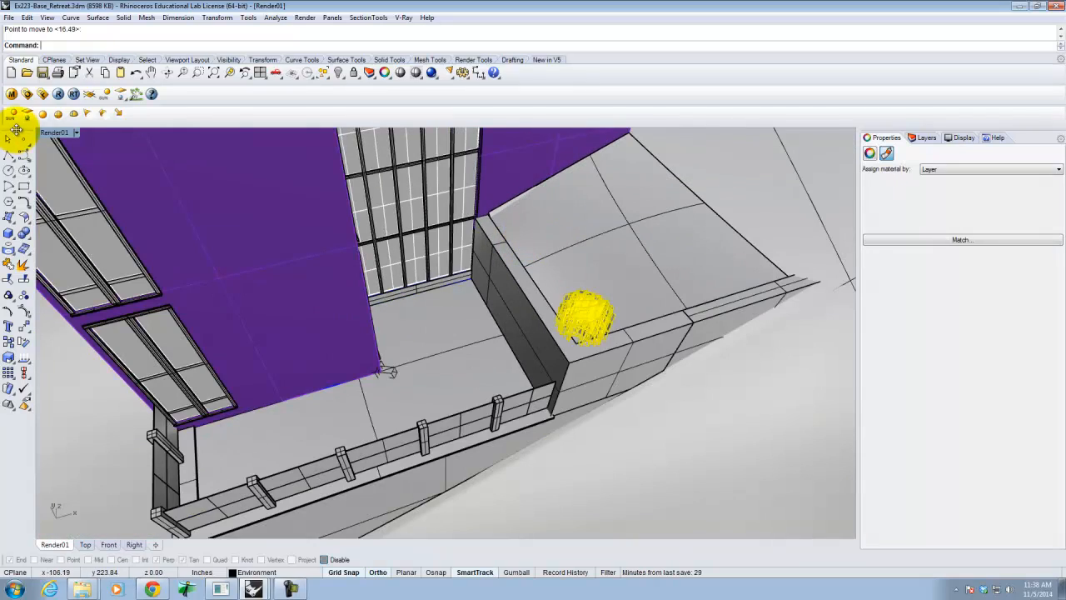
double_click(58, 138)
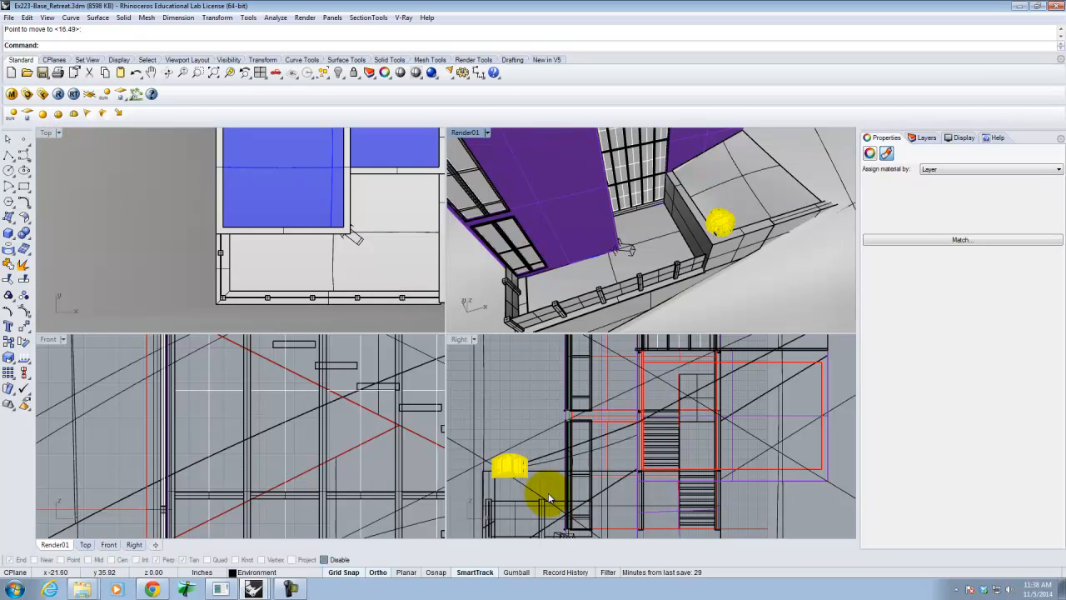
scroll(166, 225, "down", 4)
scroll(222, 249, "up", 8)
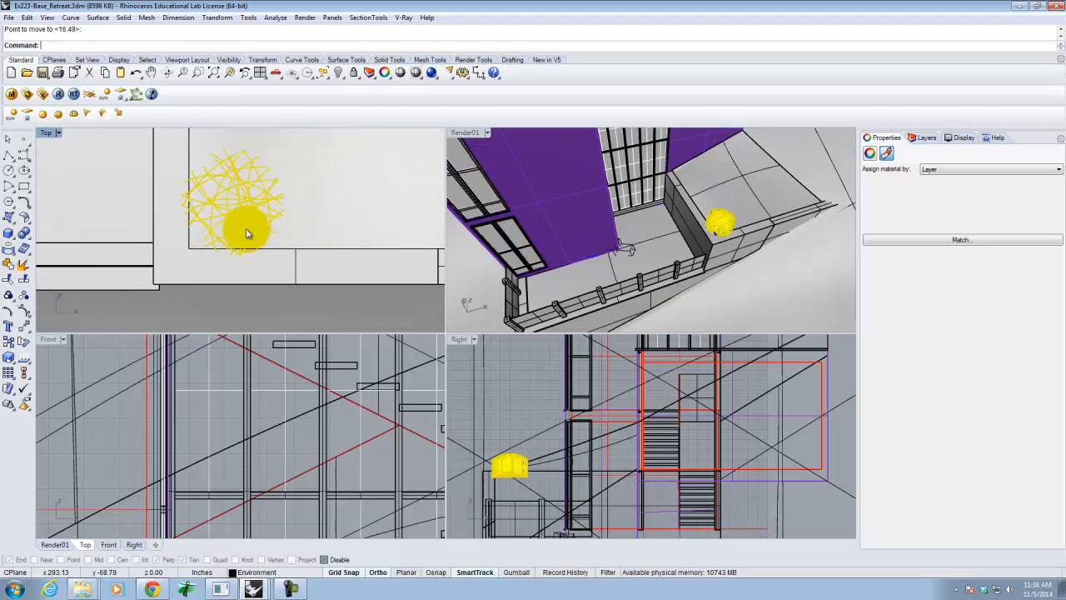
scroll(755, 261, "up", 8)
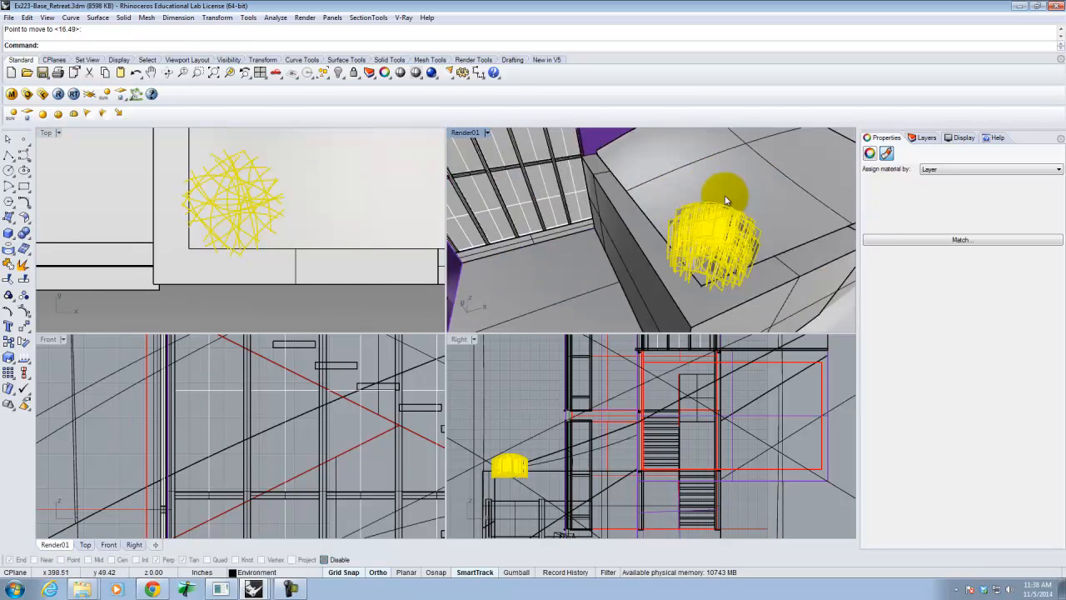
scroll(747, 240, "up", 8)
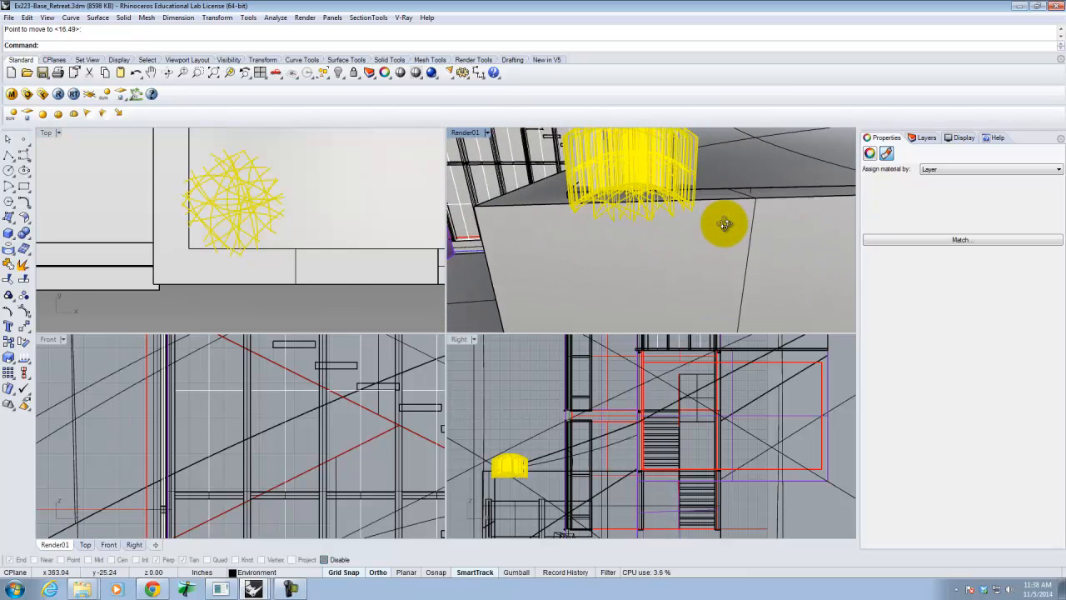
Adjust the grass block's height at the retaining wall's corner with a vertical Move.
key("Return")
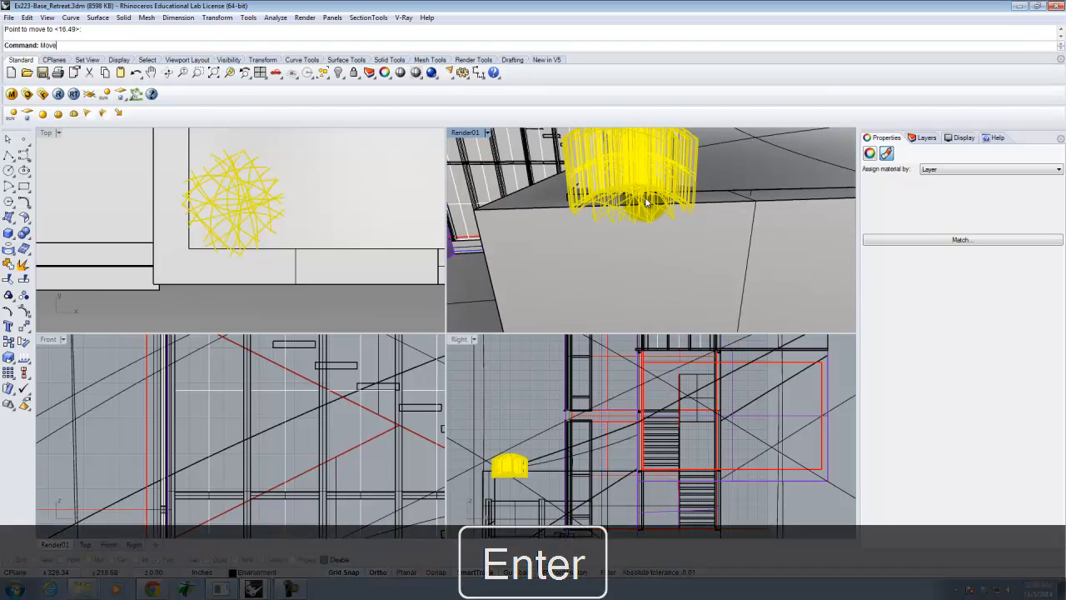
type("v")
key("Return")
left_click(643, 192)
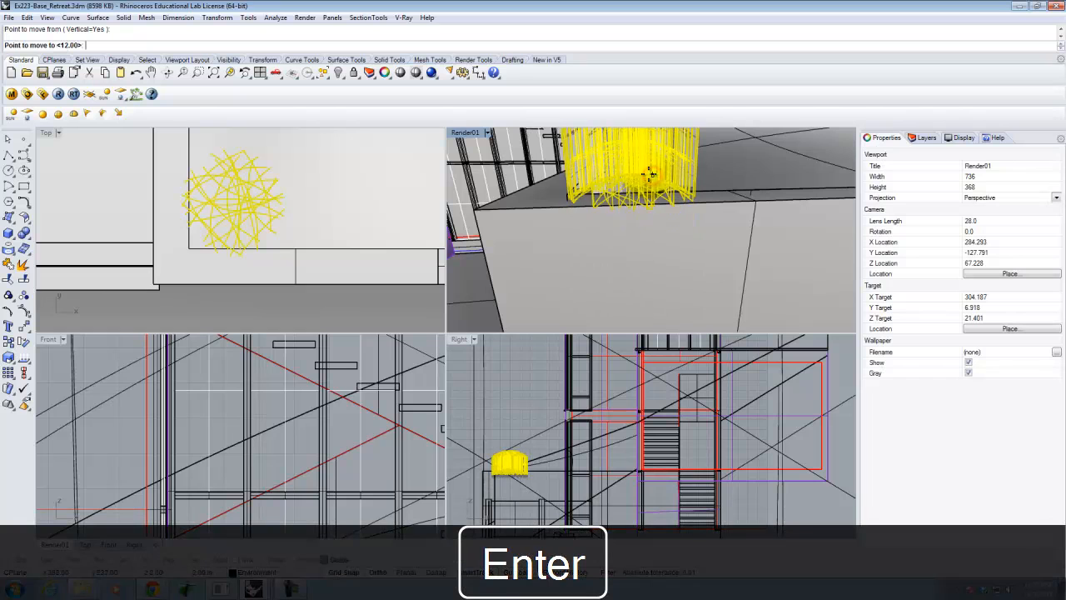
left_click(650, 176)
right_click_drag(649, 172, 672, 235)
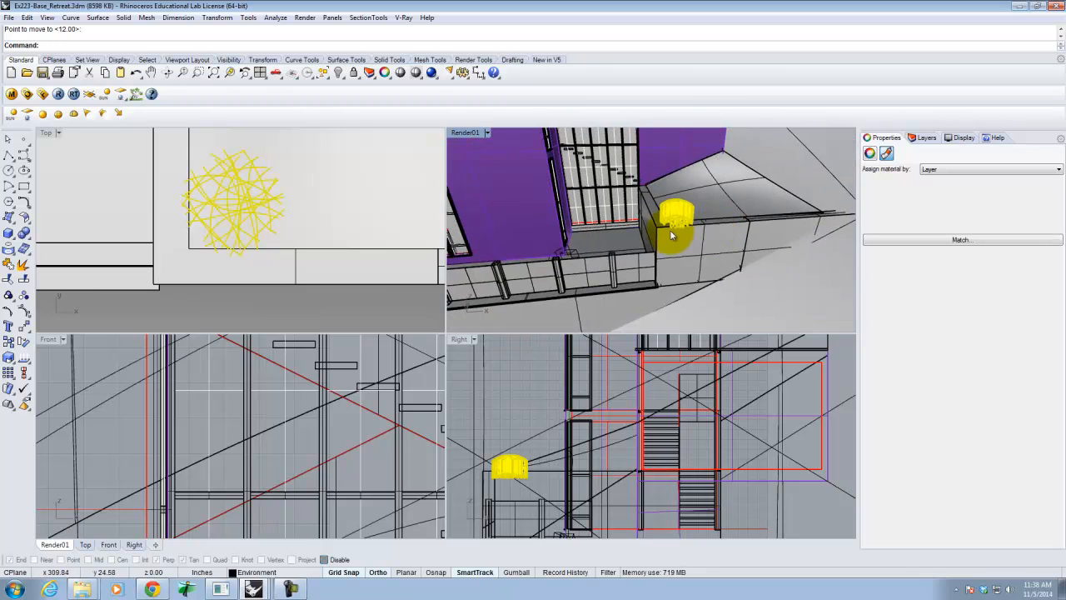
Copy the grass block repeatedly in a straight row along the planter's front edge to the wall's far end.
type("Copy")
key("Return")
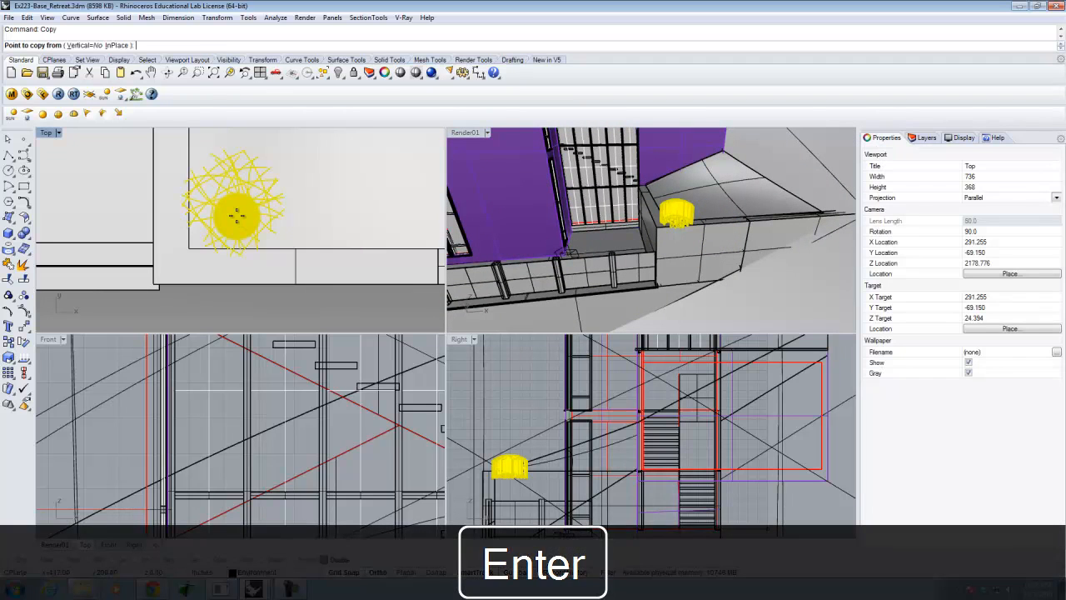
scroll(264, 209, "up", 2)
scroll(81, 261, "down", 9)
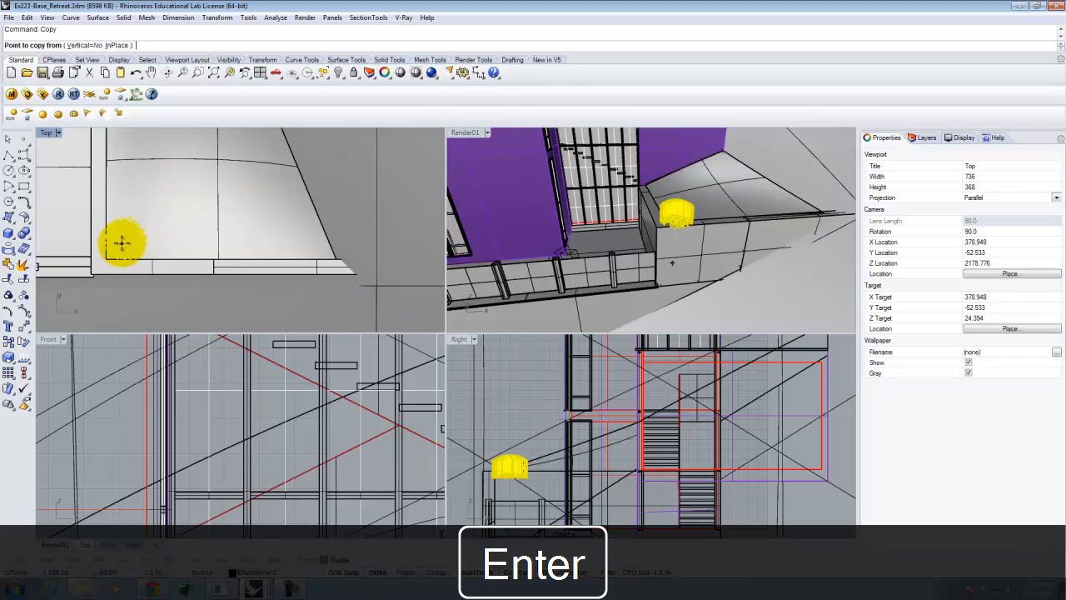
left_click(123, 243)
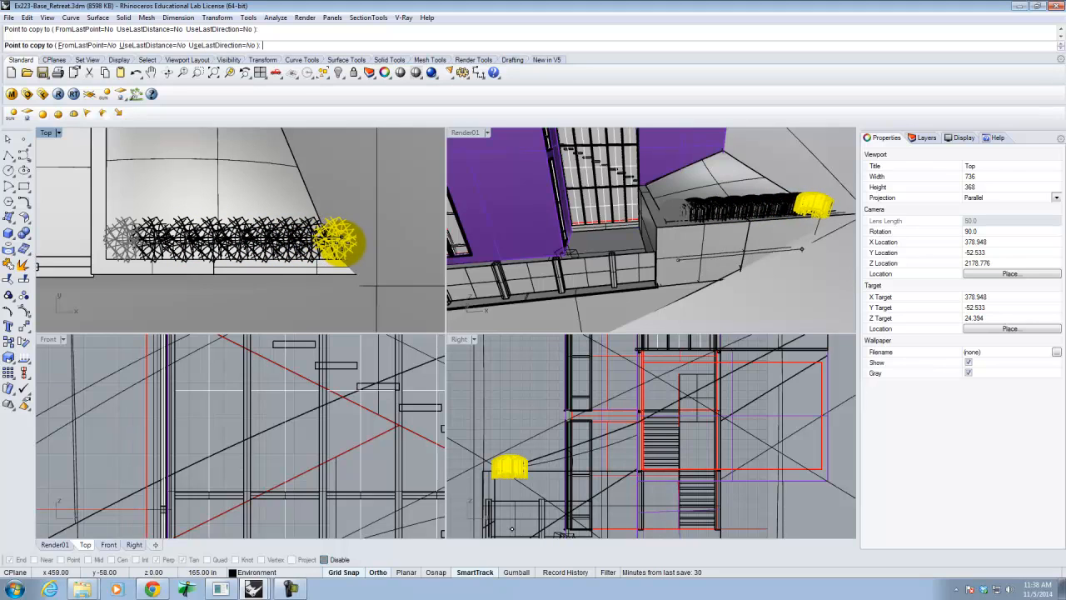
key("Escape")
key("Escape")
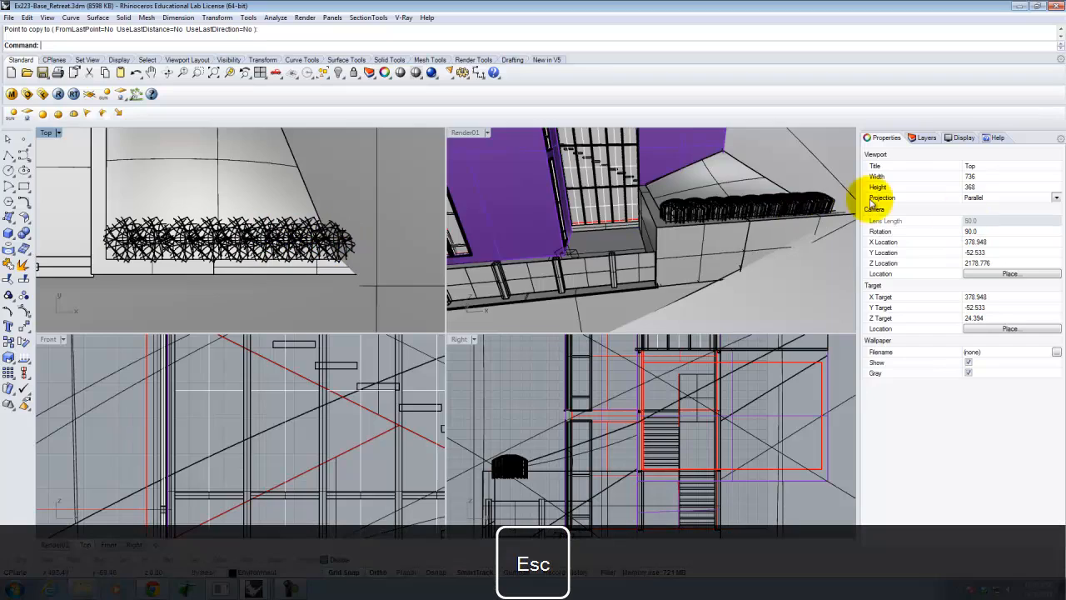
Raise the two grass blocks at the outer end of the row slightly with a vertical Move.
scroll(740, 218, "up", 3)
right_click_drag(711, 229, 587, 208)
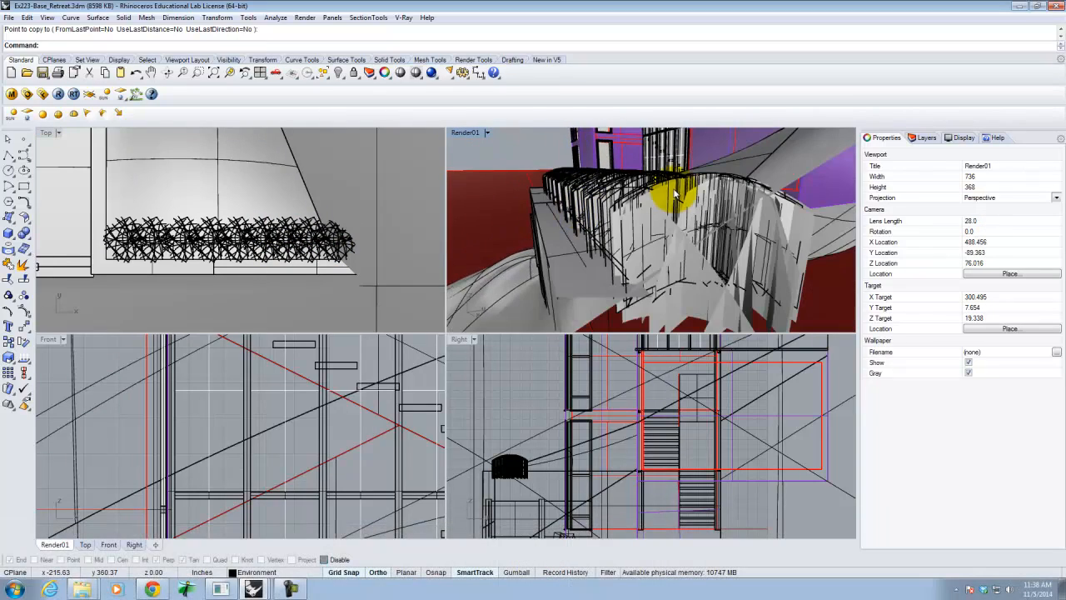
left_click(673, 189)
left_click(725, 236)
right_click_drag(725, 235, 683, 242)
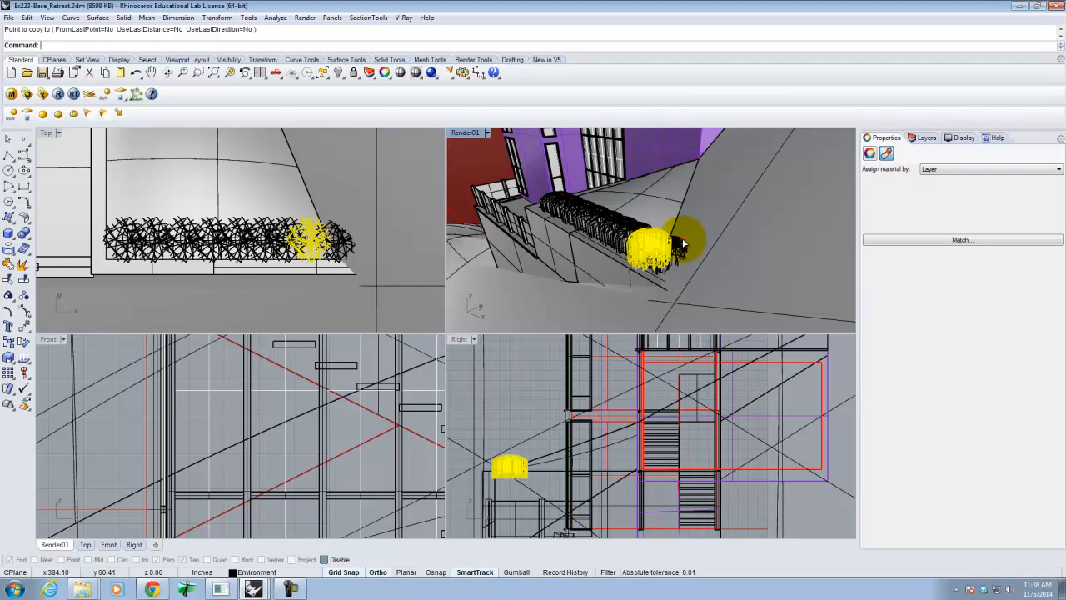
left_click(683, 243, "shift")
type("m")
key("Return")
type("v")
key("Return")
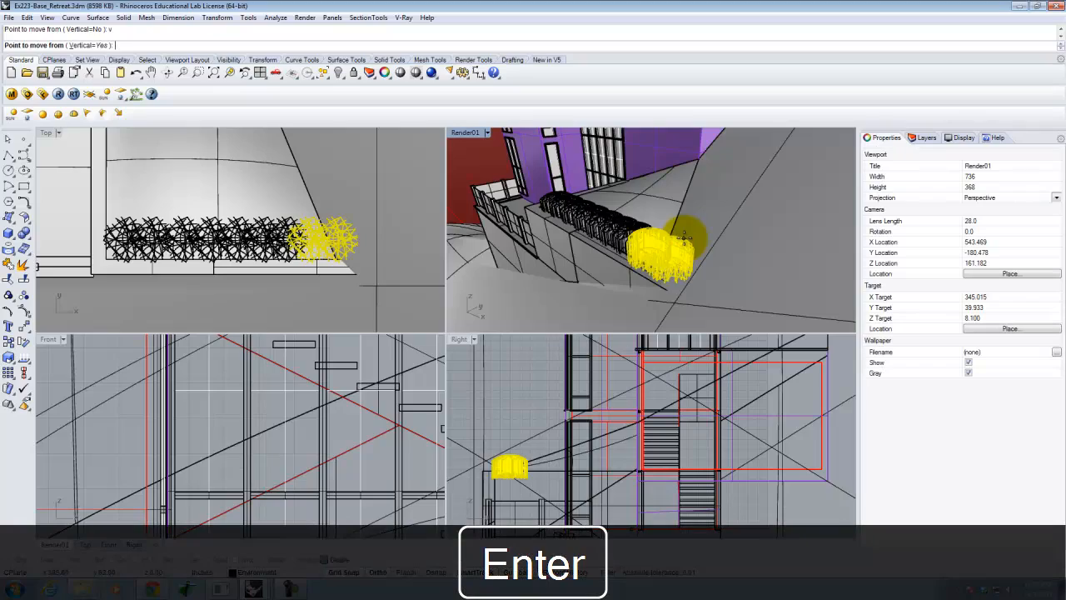
left_click(685, 238)
right_click_drag(615, 215, 690, 205)
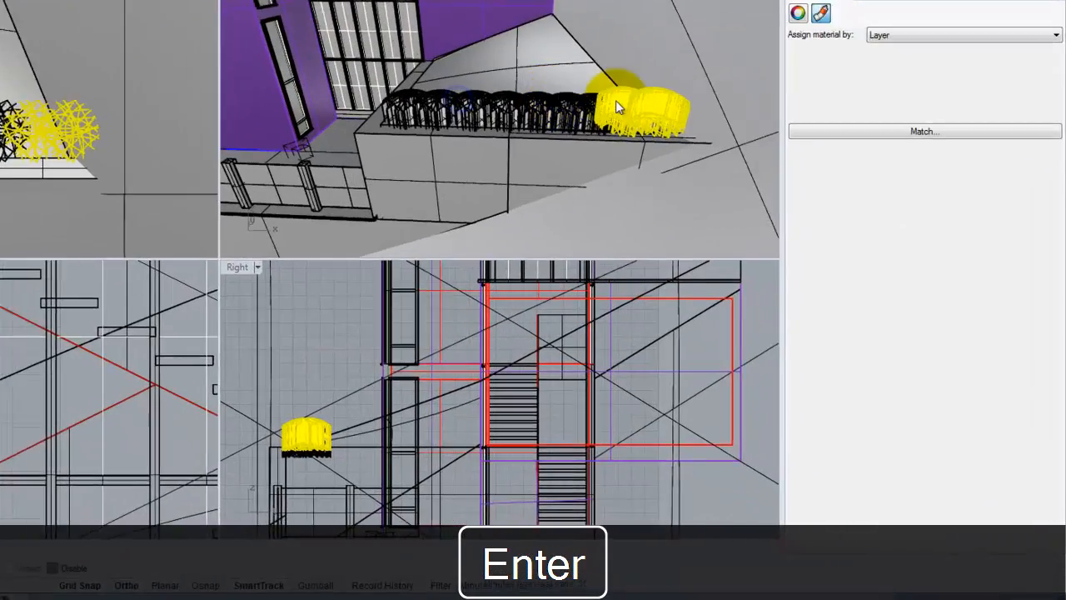
Select the third grass block from the row's outer end and nest the Bunchgrass layer under Landscape.
left_click(741, 210)
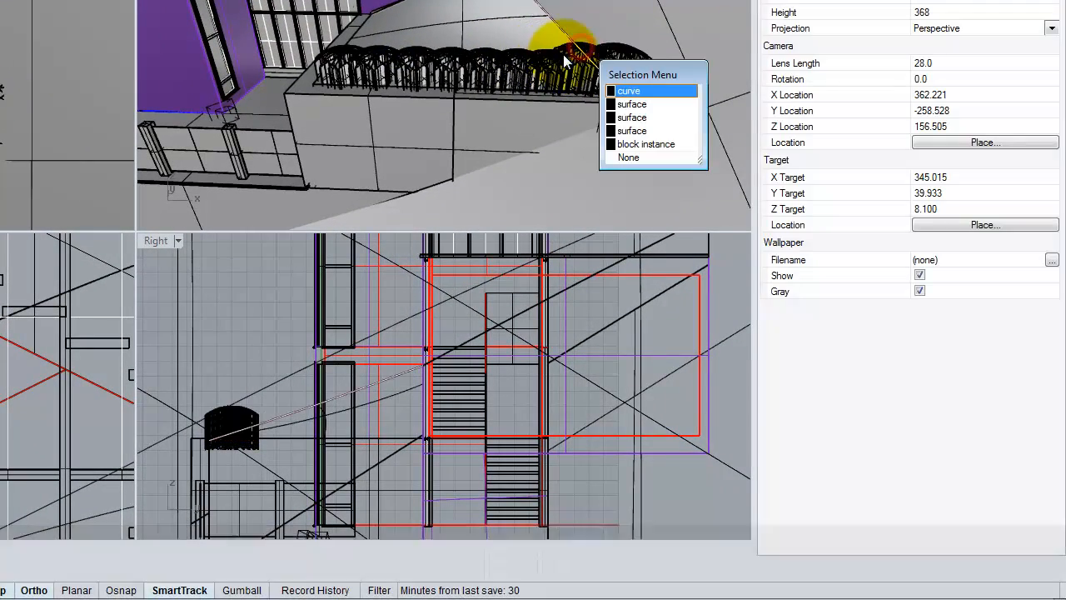
left_click(570, 56)
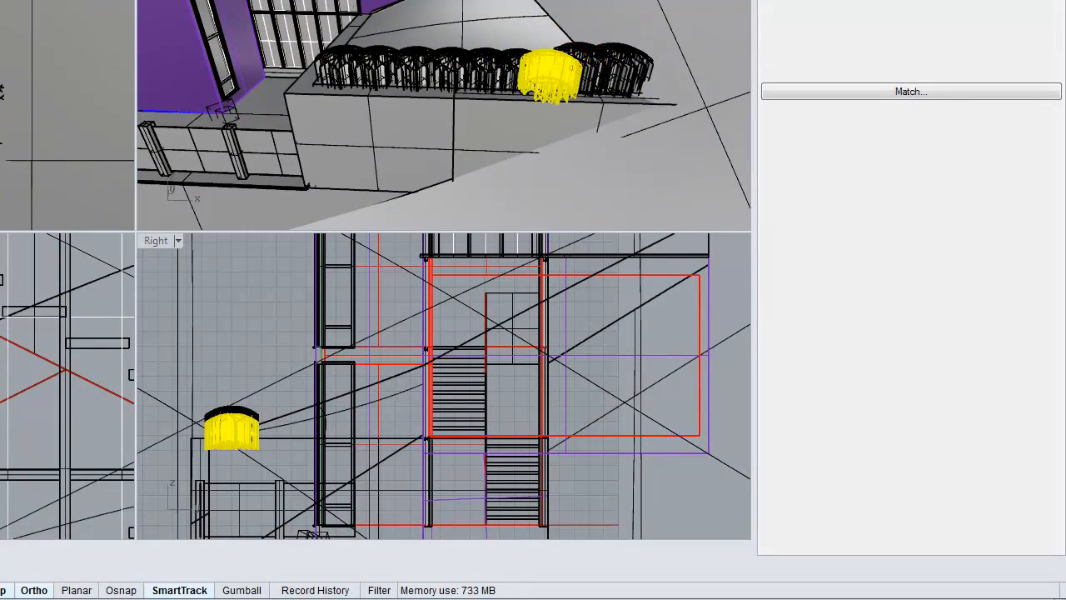
left_click(832, 3)
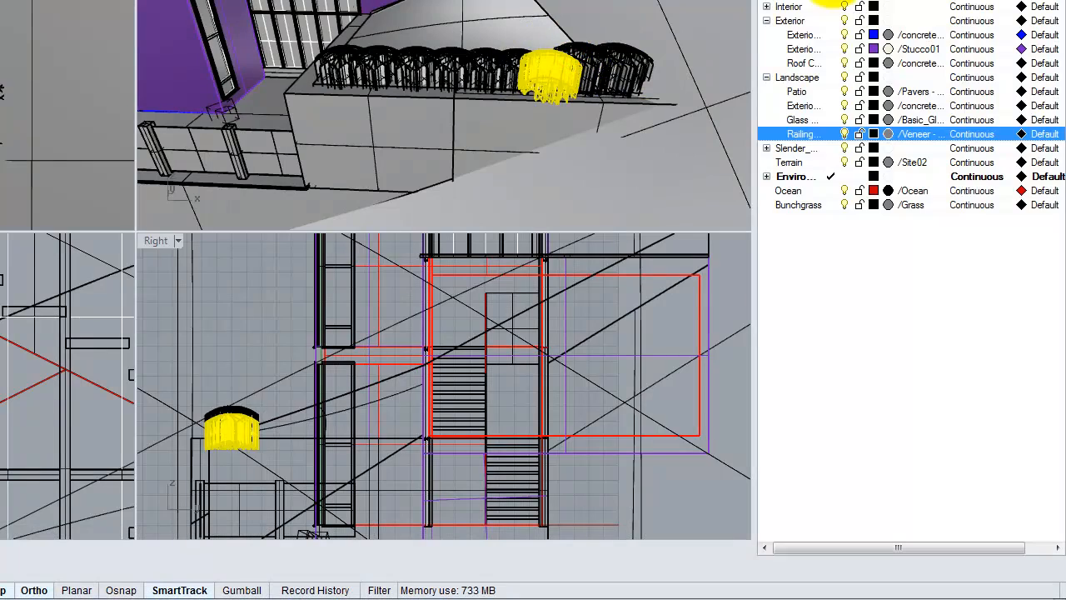
left_click(814, 260)
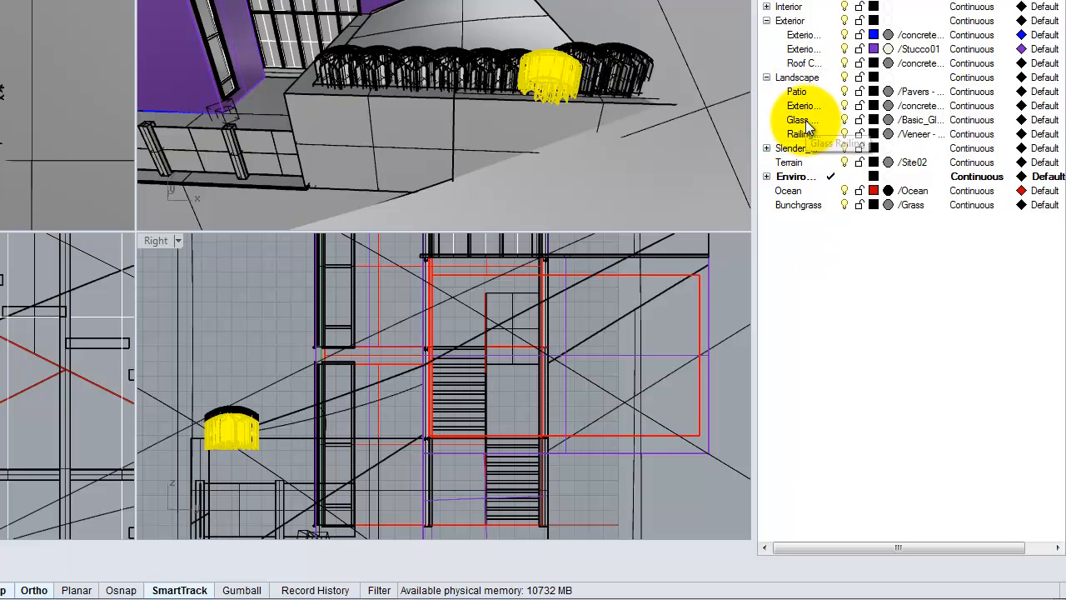
left_click(805, 207)
left_click_drag(796, 205, 802, 78)
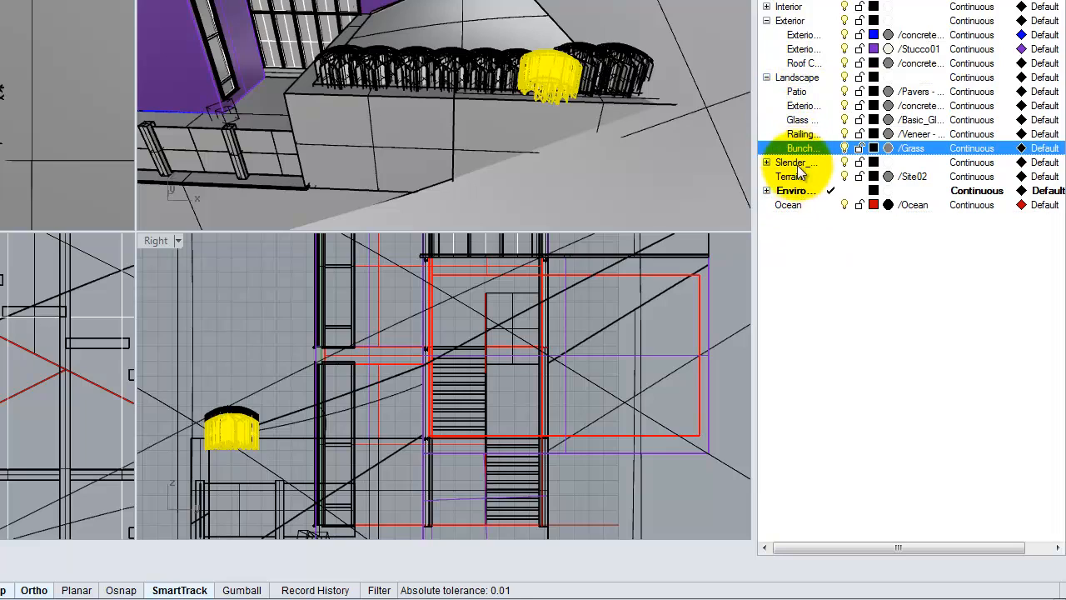
Lock the layers from Interior down through Railing, leaving the Landscape parent and its Bunchgrass sublayer unlocked.
left_click(845, 106)
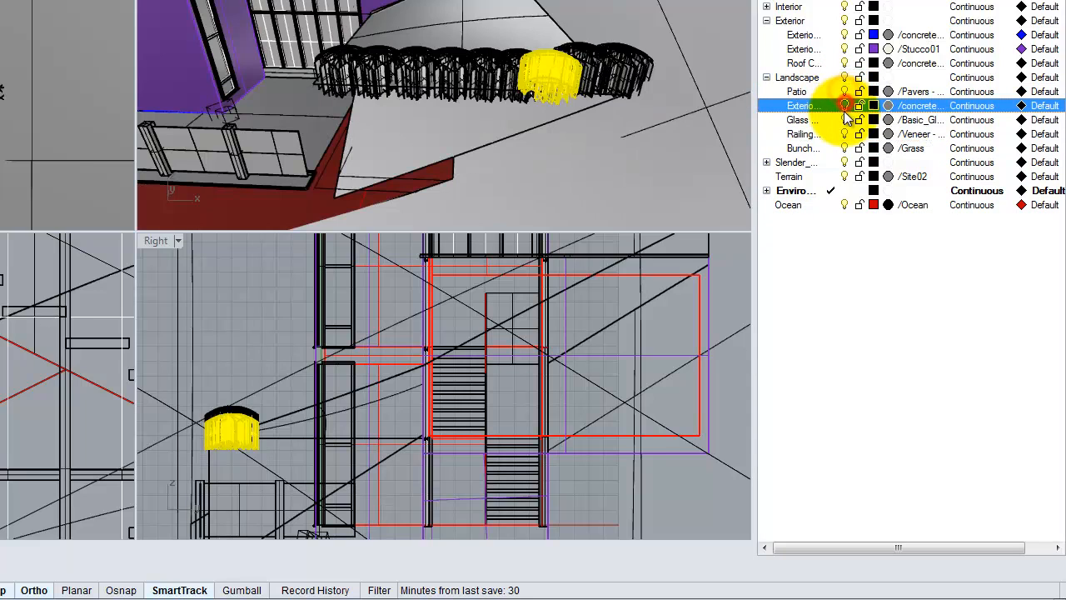
left_click(845, 106)
left_click(860, 91)
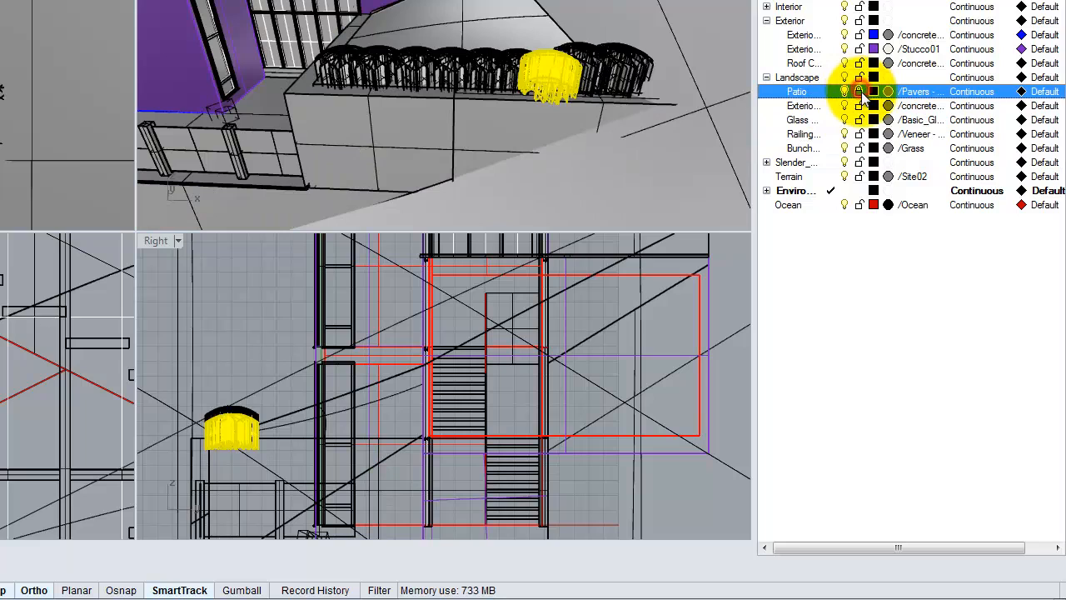
left_click(820, 134, "shift")
left_click(860, 134)
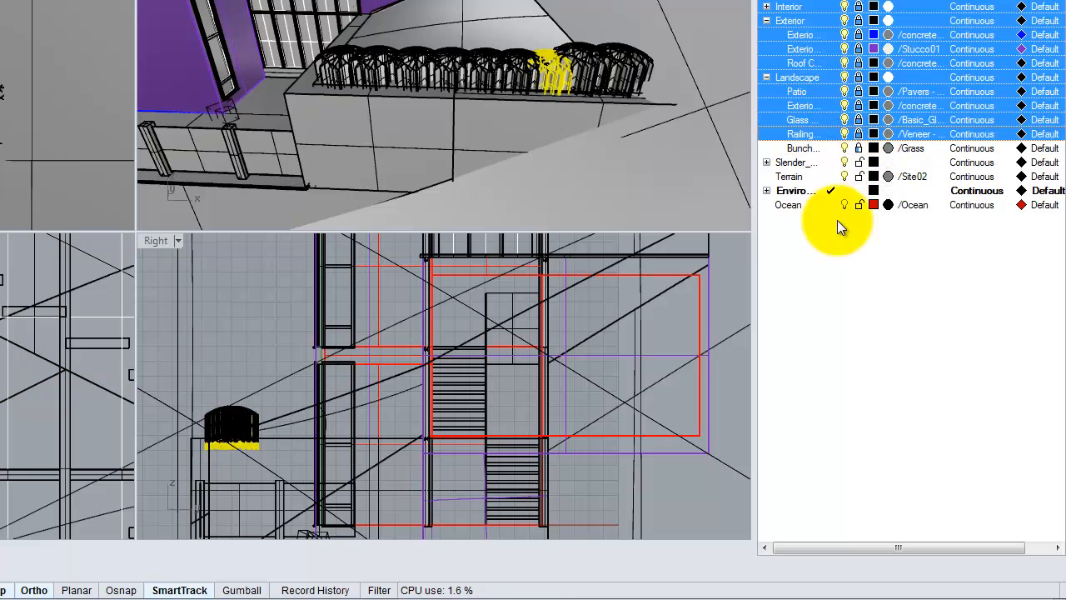
left_click(858, 77)
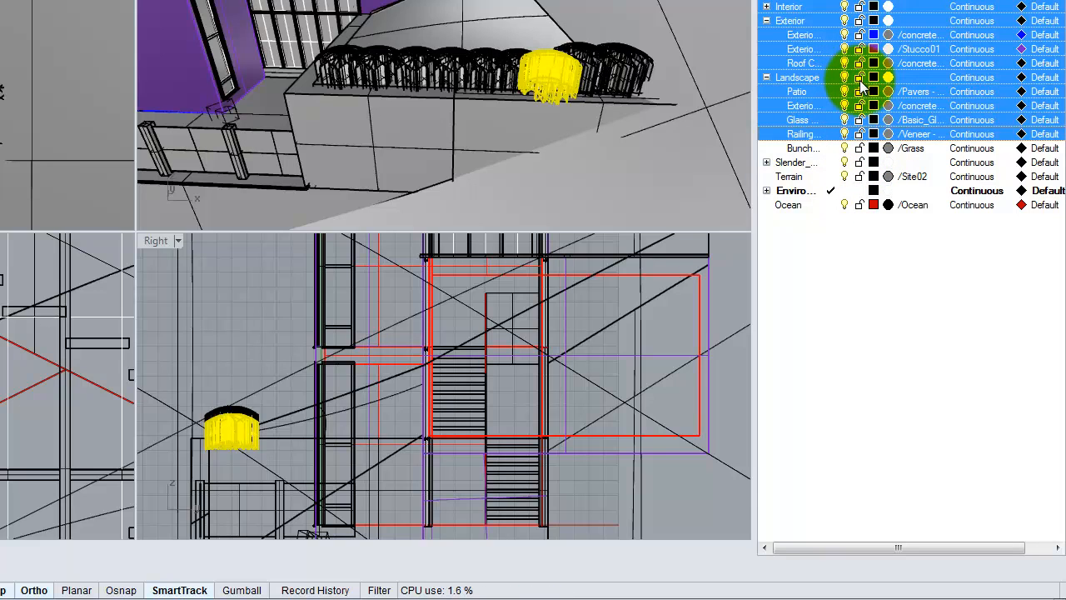
left_click(859, 79)
left_click(863, 286)
left_click(864, 76)
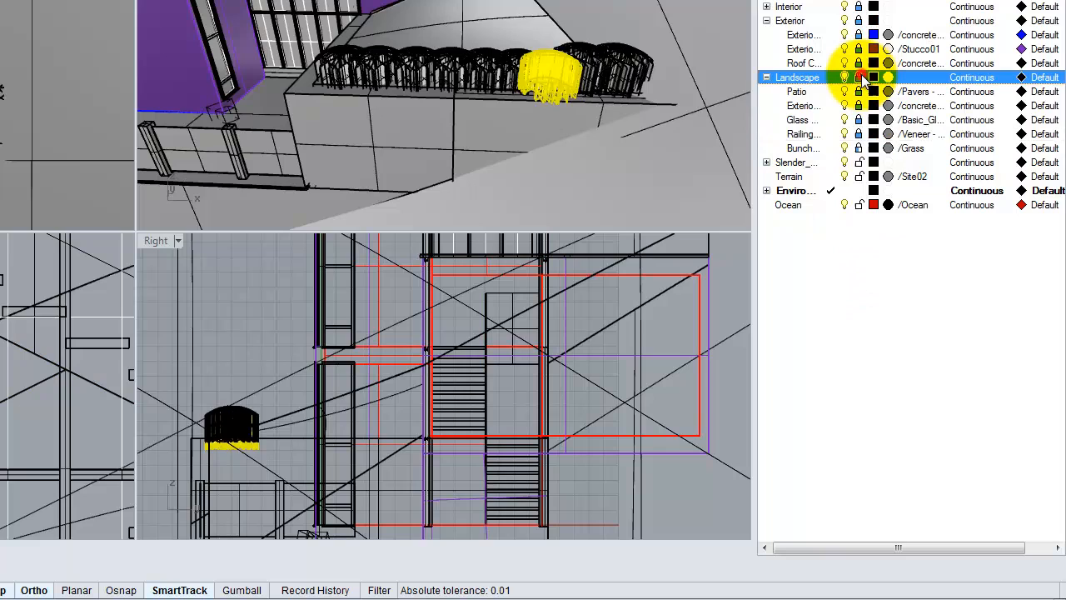
left_click(859, 147)
Lock the Slender, Terrain and Ocean layers and make Bunchgrass the current layer.
left_click(803, 163)
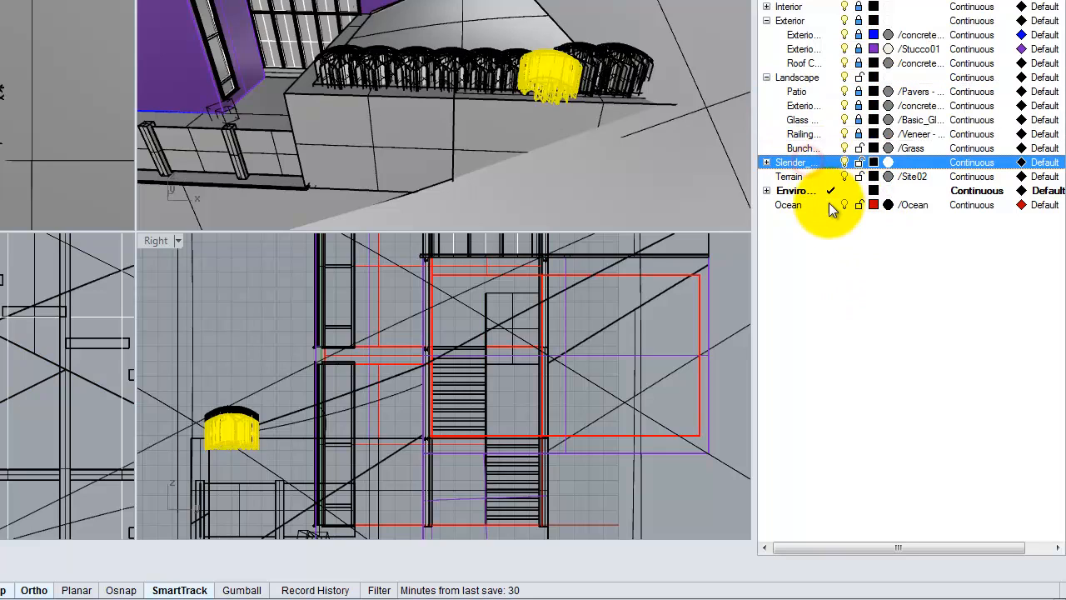
left_click(790, 206, "shift")
left_click(860, 161)
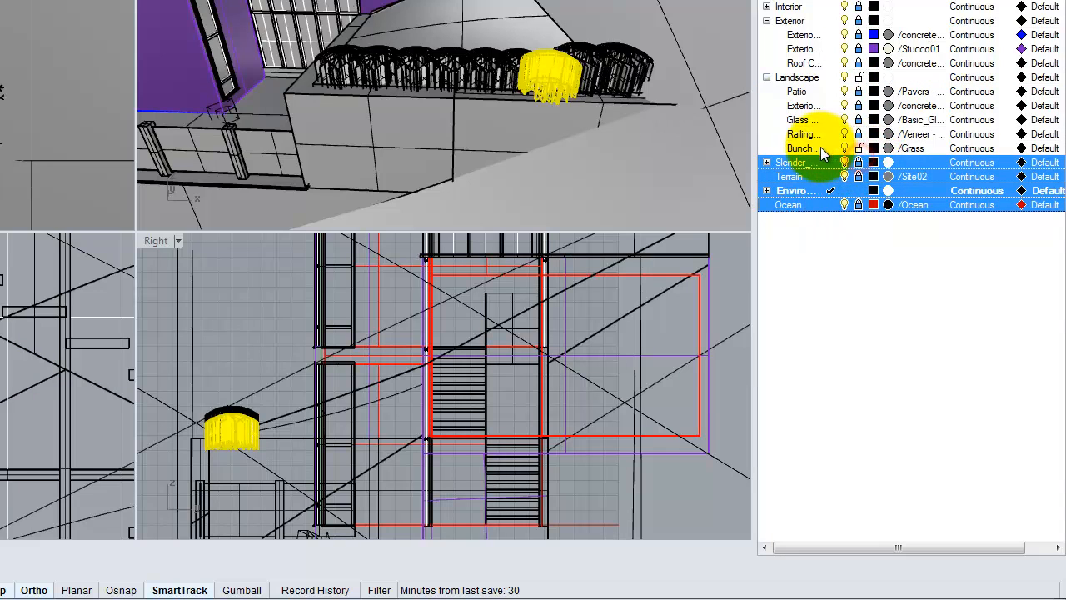
left_click(823, 150)
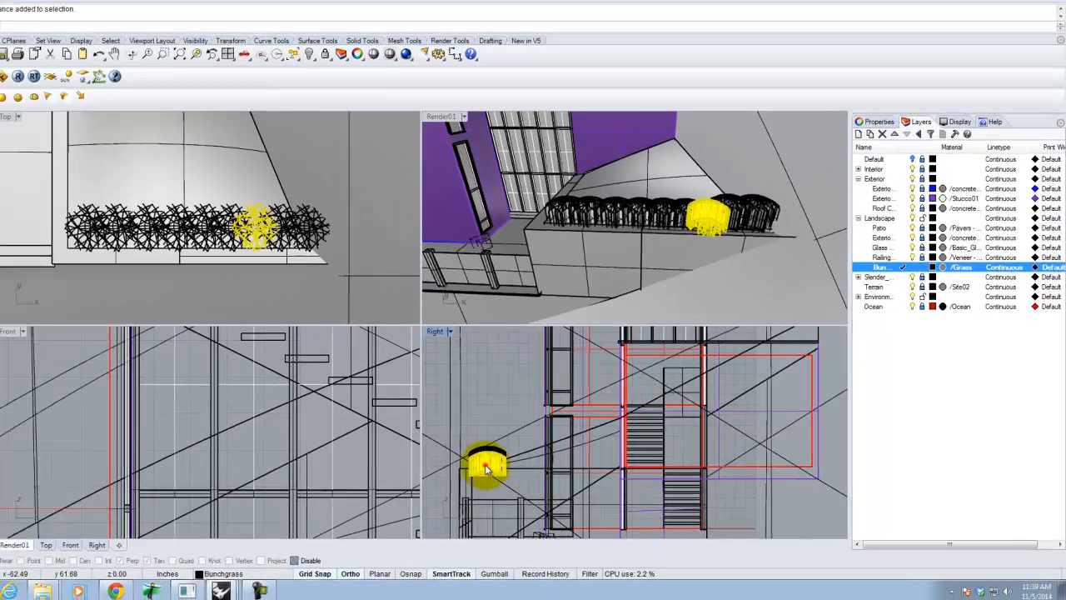
Raise the third and fourth grass blocks from the row's outer end by 4 inches each in the Right view.
left_click_drag(229, 431, 229, 421)
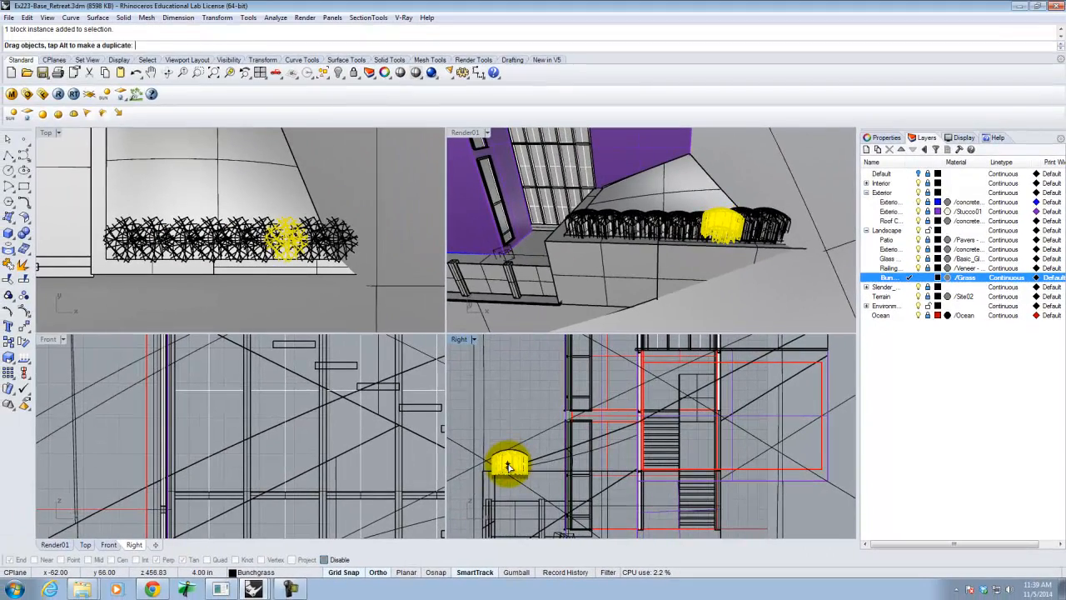
left_click_drag(510, 466, 510, 465)
left_click(698, 228)
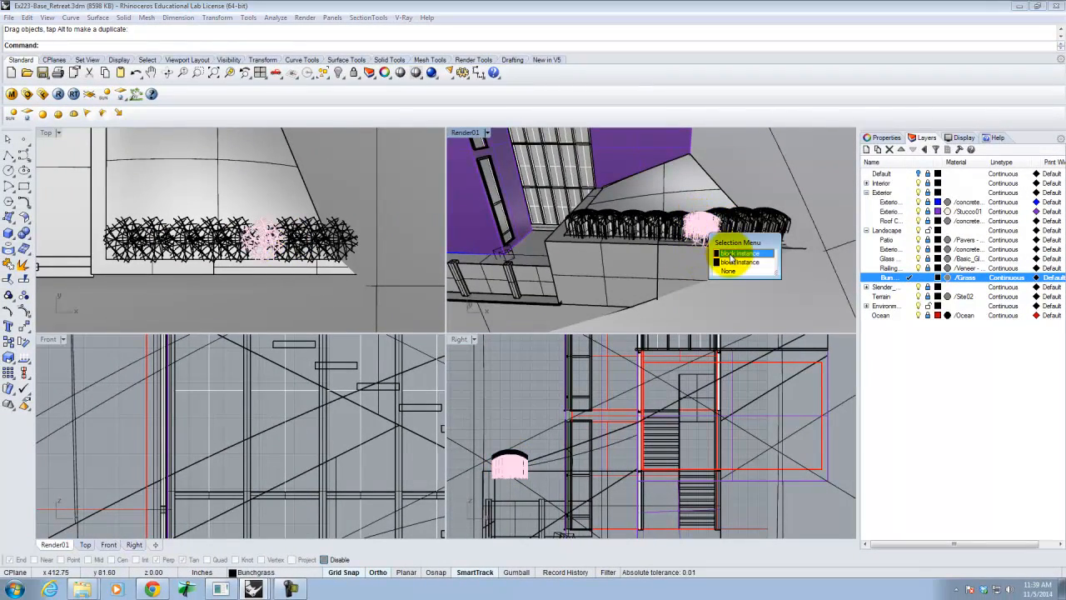
left_click(730, 254)
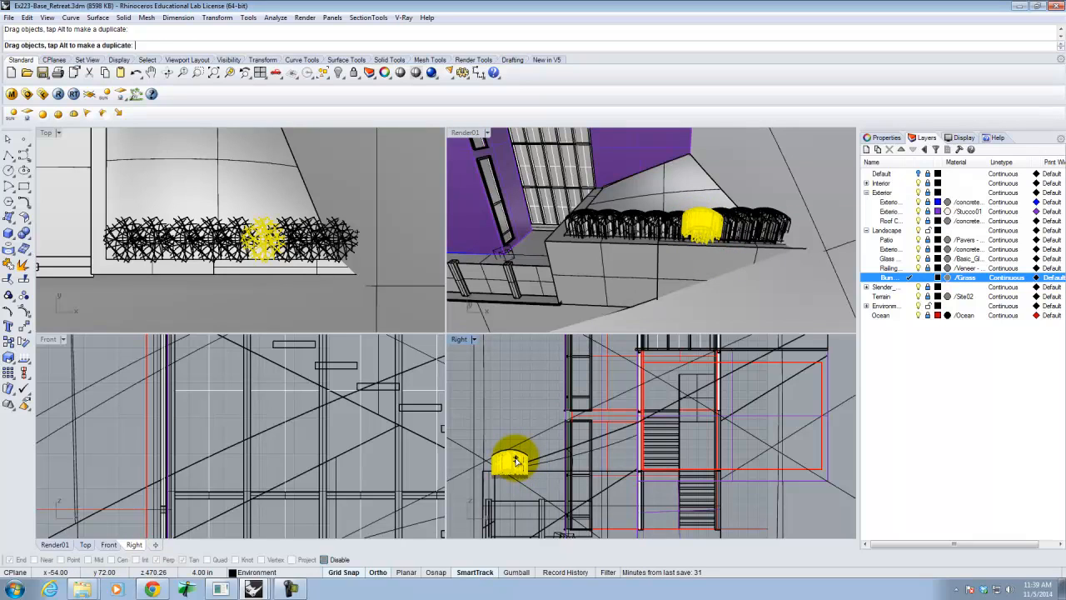
Select the whole row of grass blocks and copy it straight back toward the building as a second row.
left_click_drag(546, 219, 671, 223)
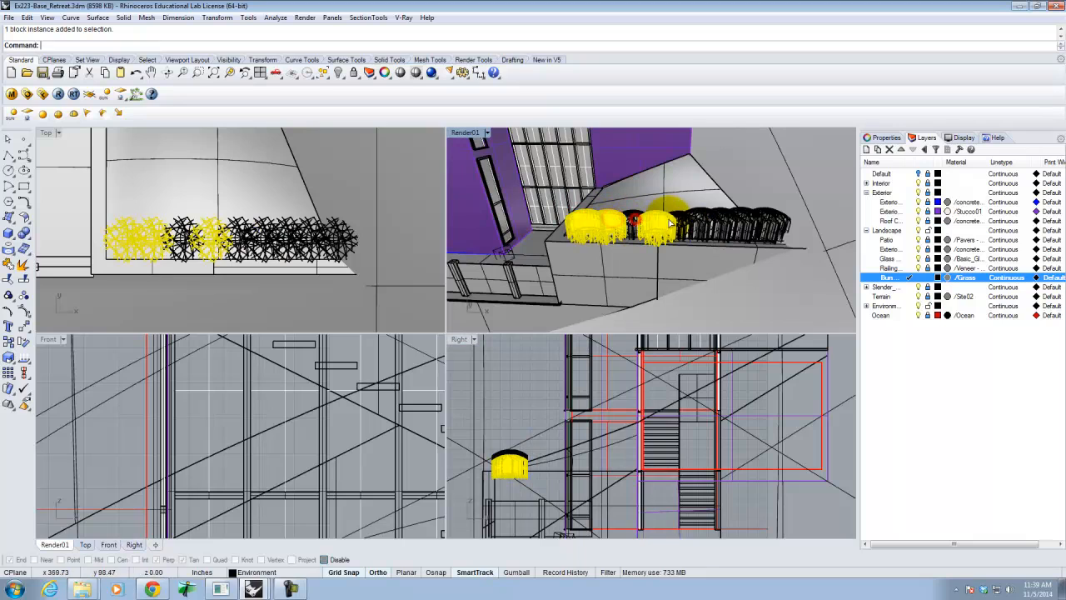
right_click_drag(715, 237, 569, 215)
scroll(715, 236, "up", 5)
key("Return")
left_click(733, 228)
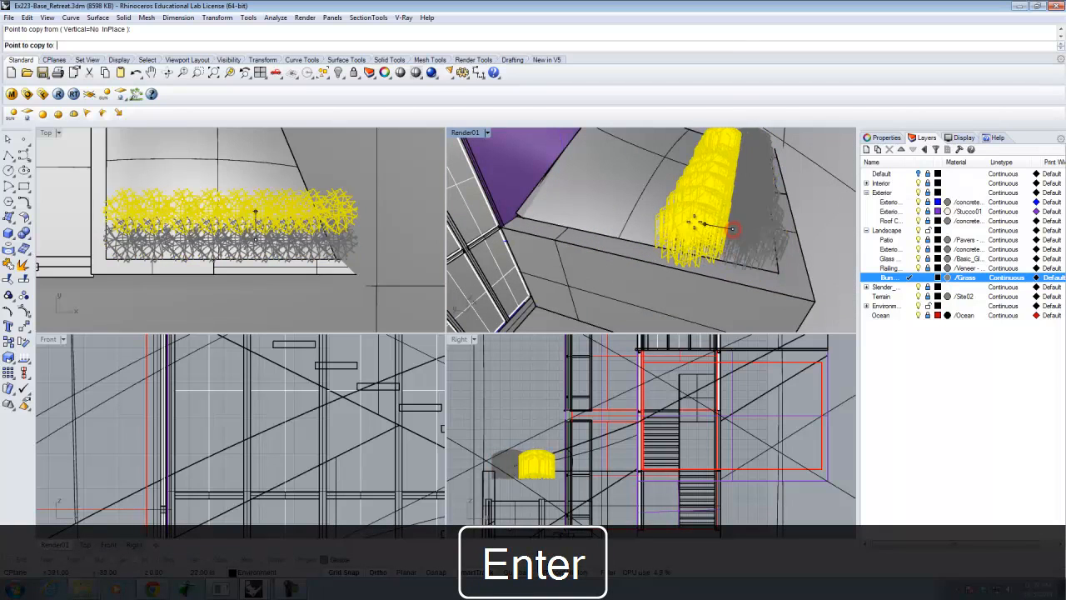
key("Escape")
scroll(645, 243, "down", 5)
right_click_drag(645, 239, 668, 207)
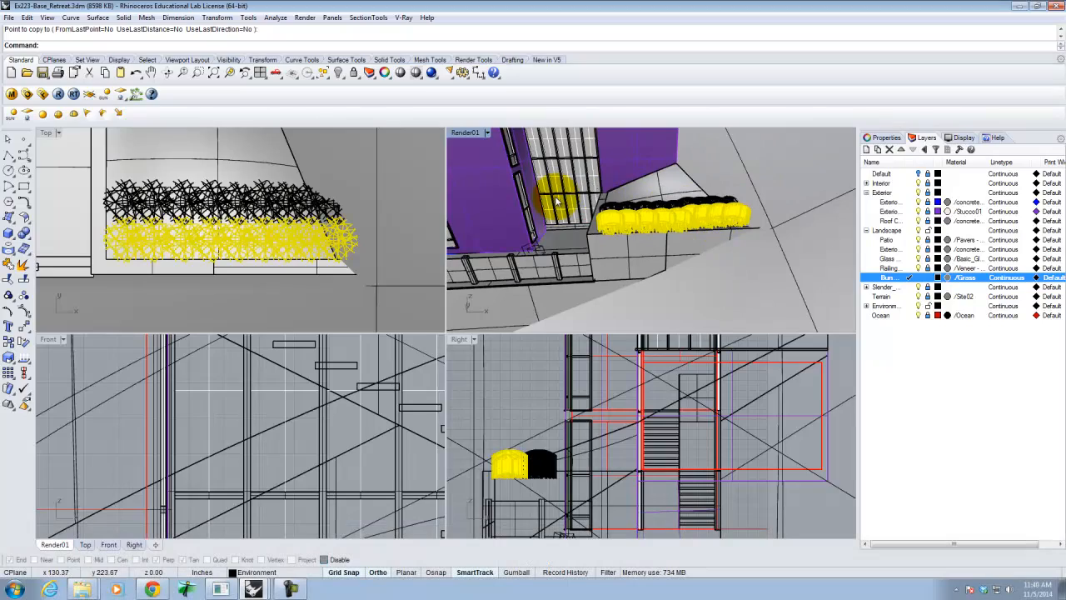
Select the three grass blocks at the outer end of the second row and move them vertically upward.
right_click_drag(648, 190, 638, 251)
left_click(657, 218)
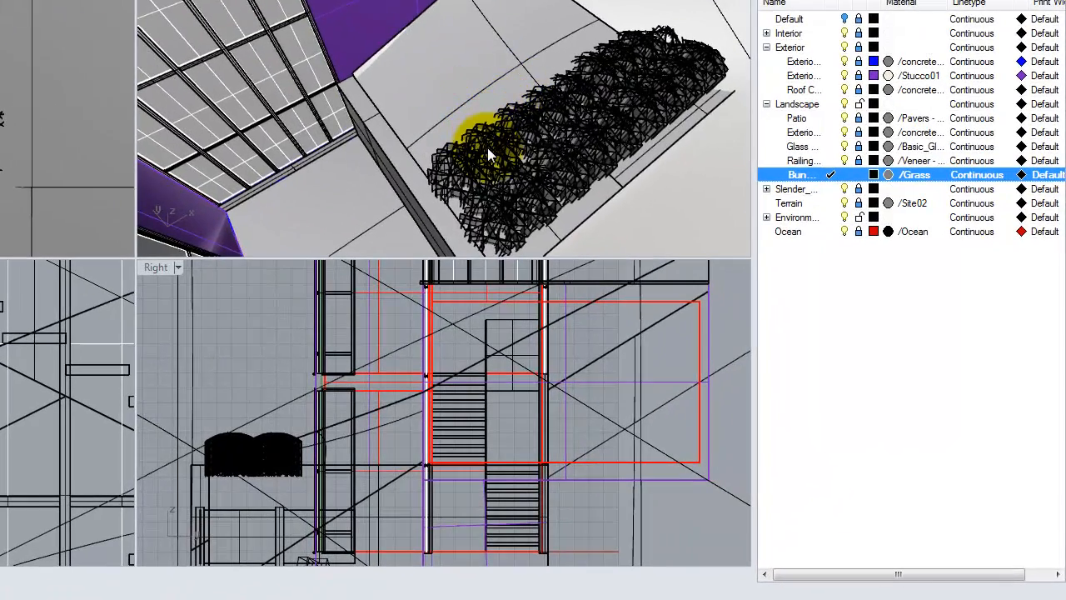
right_click_drag(490, 155, 613, 46)
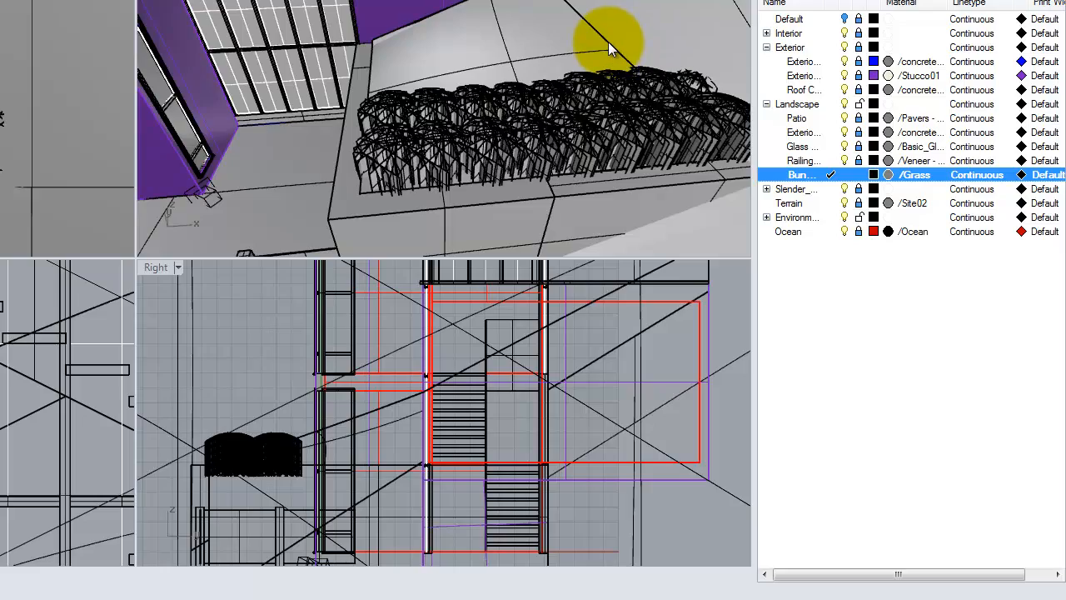
right_click_drag(638, 71, 450, 42)
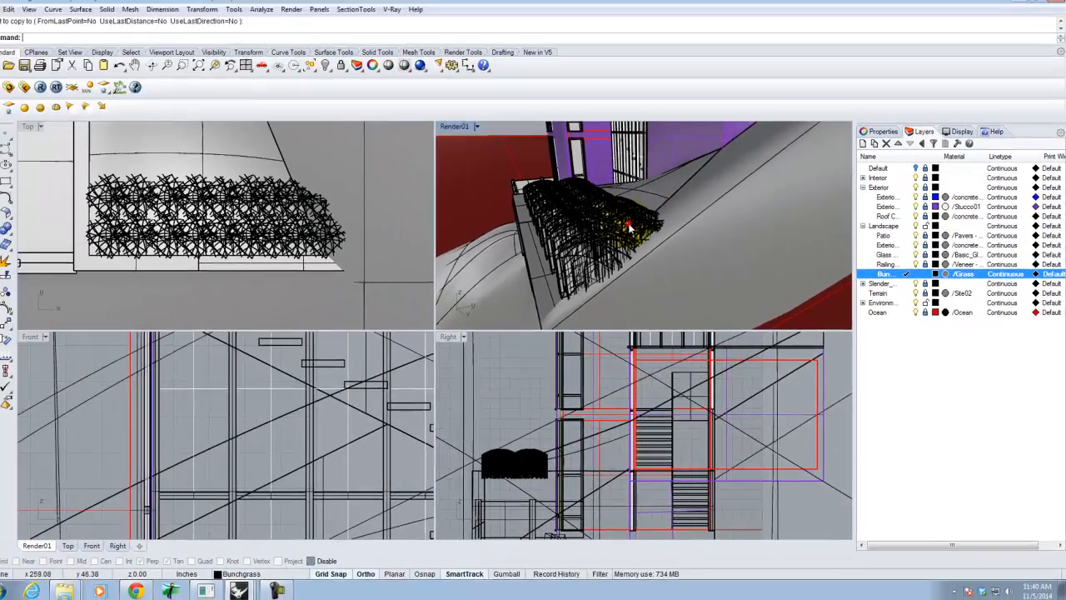
left_click(467, 104)
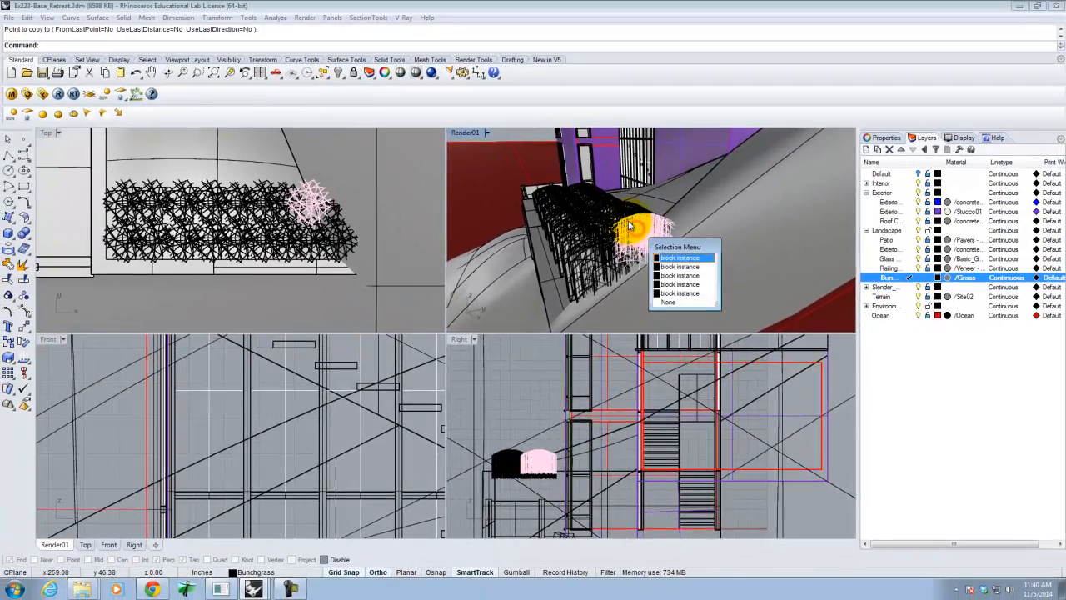
left_click(689, 265)
right_click_drag(689, 264, 700, 232)
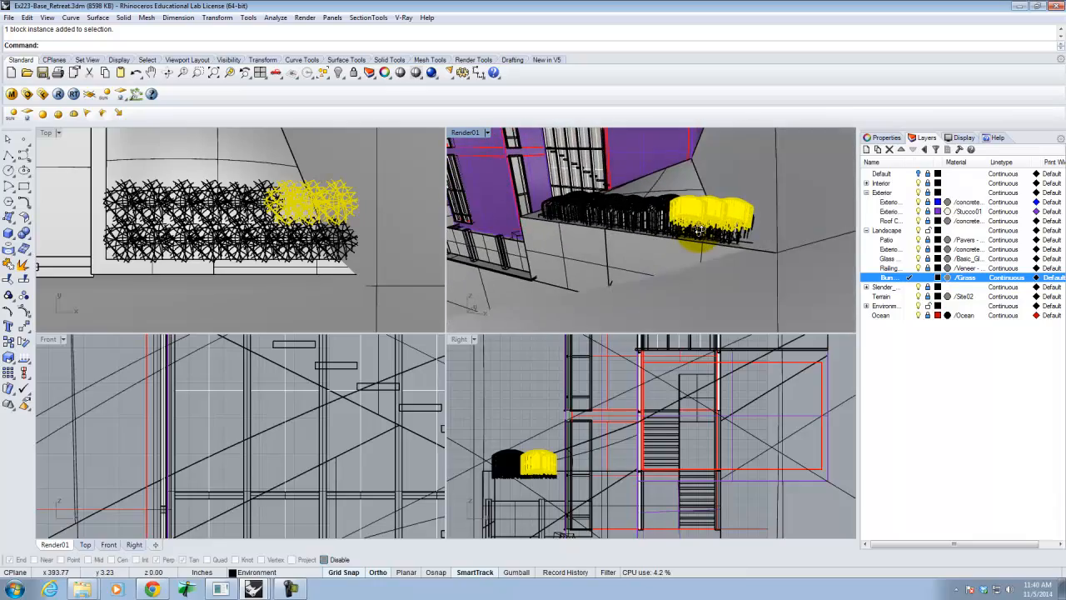
type("Mov")
key("Return")
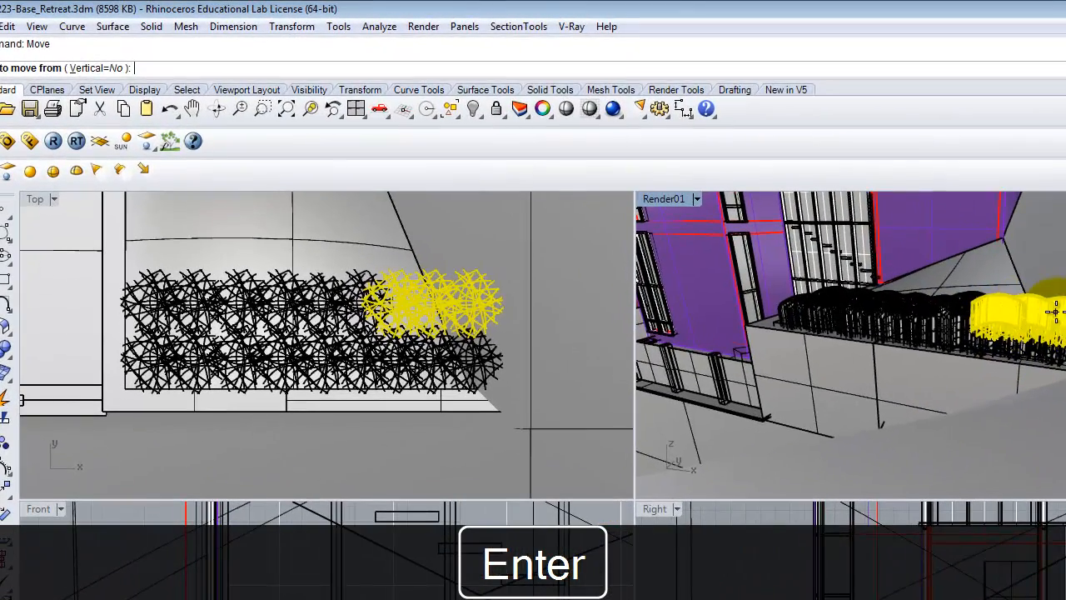
left_click(728, 208)
key("Return")
key("Escape")
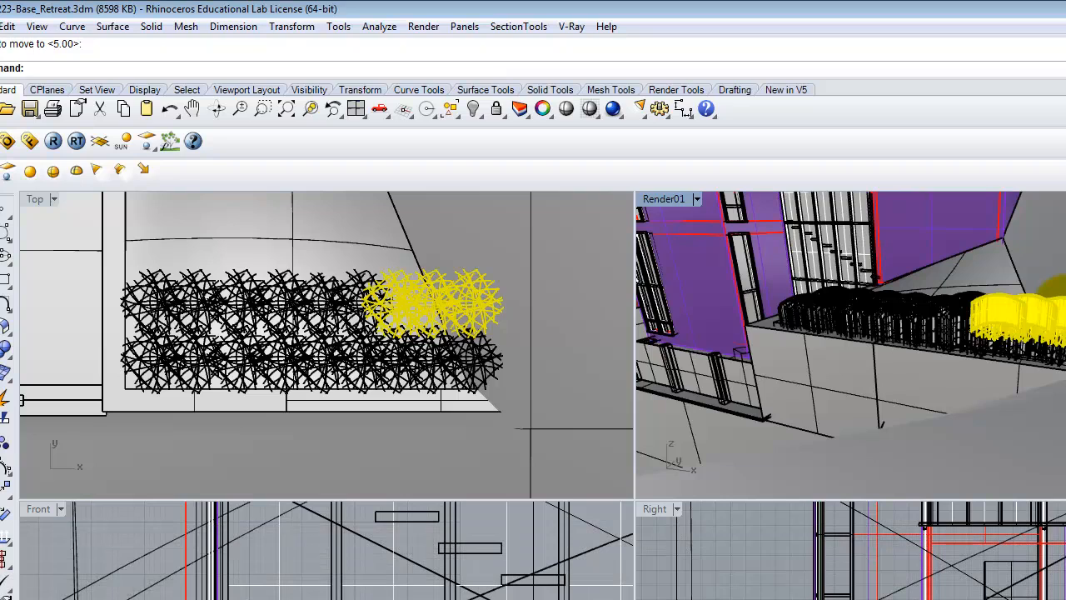
key("Return")
type("v")
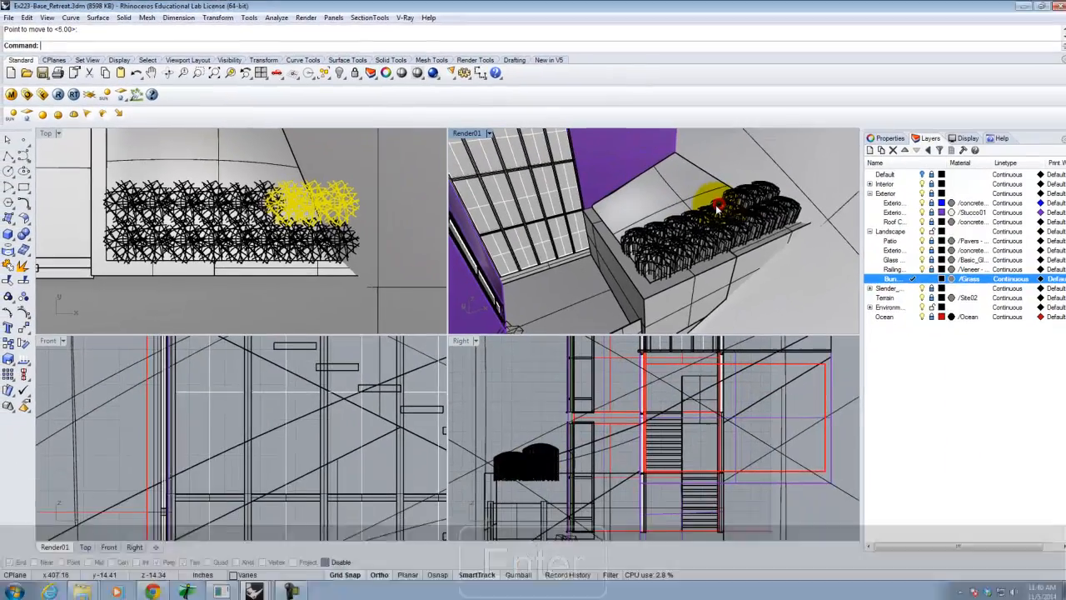
Select the three middle grass blocks of the second row and move them vertically upward.
left_click(1031, 320)
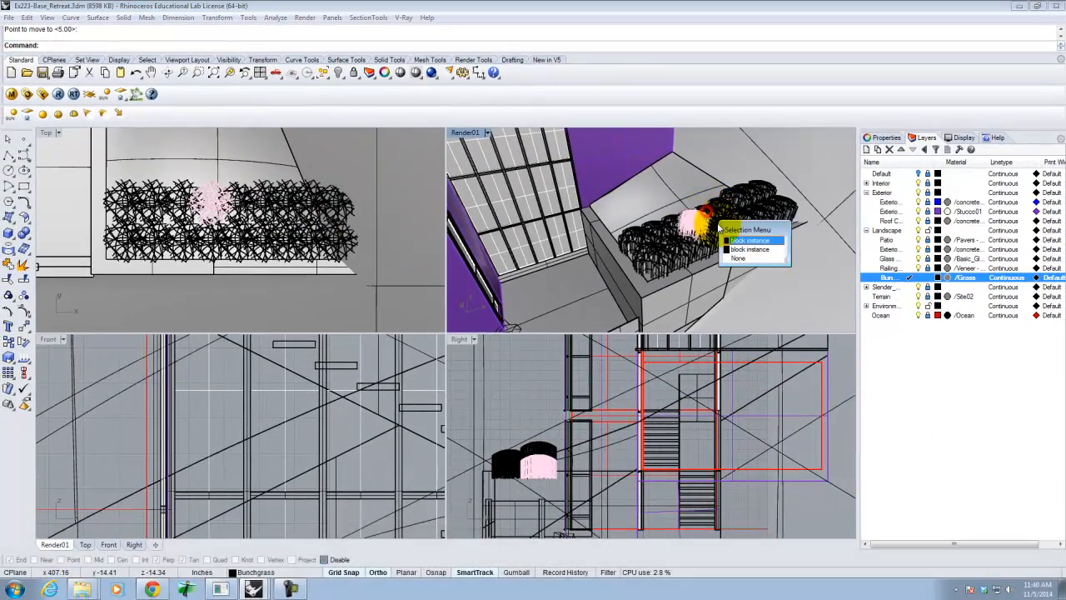
left_click(753, 241)
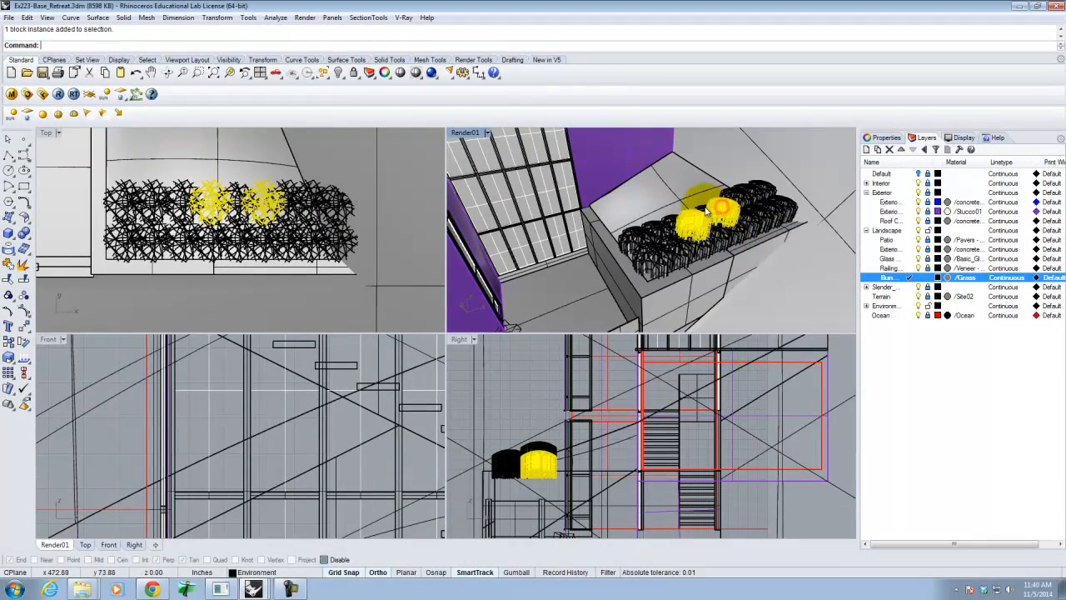
key("Return")
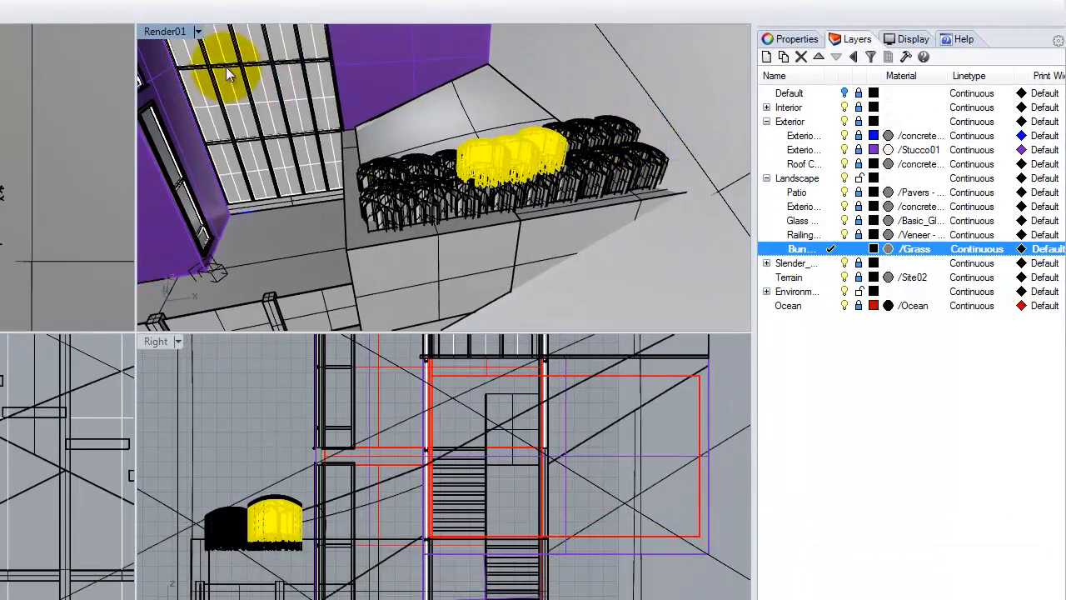
Restore the Render01 named view and inspect the grass rows above the retaining wall up close.
left_click(198, 31)
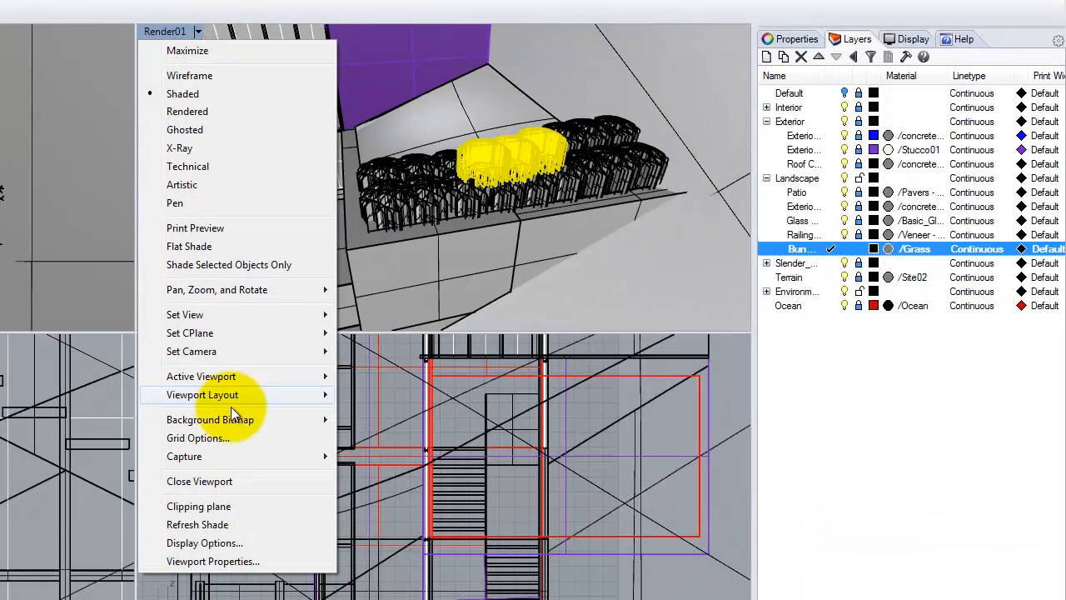
mouse_move(208, 314)
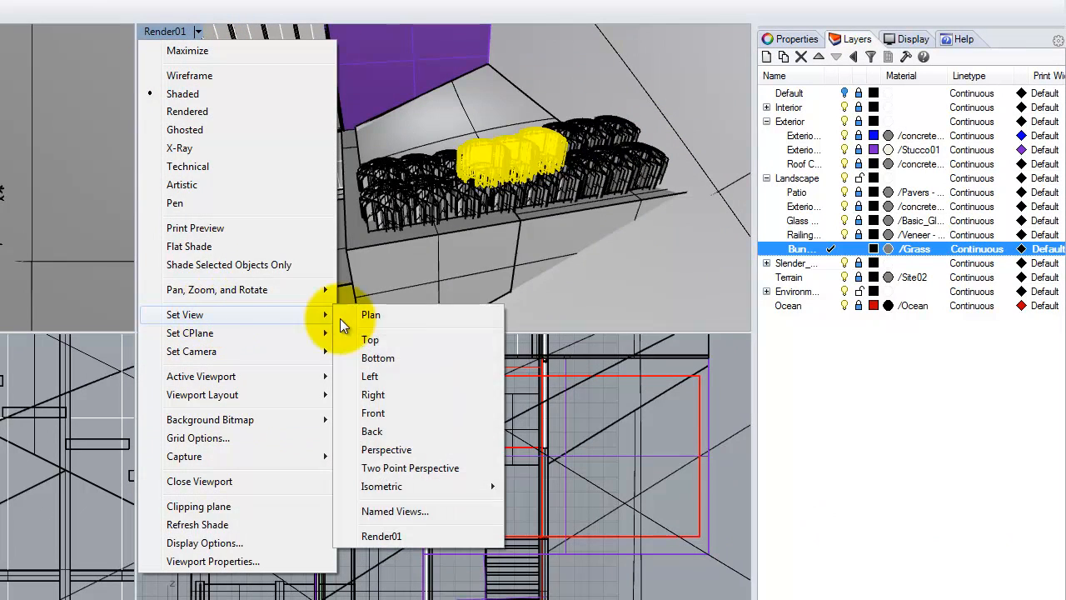
left_click(399, 535)
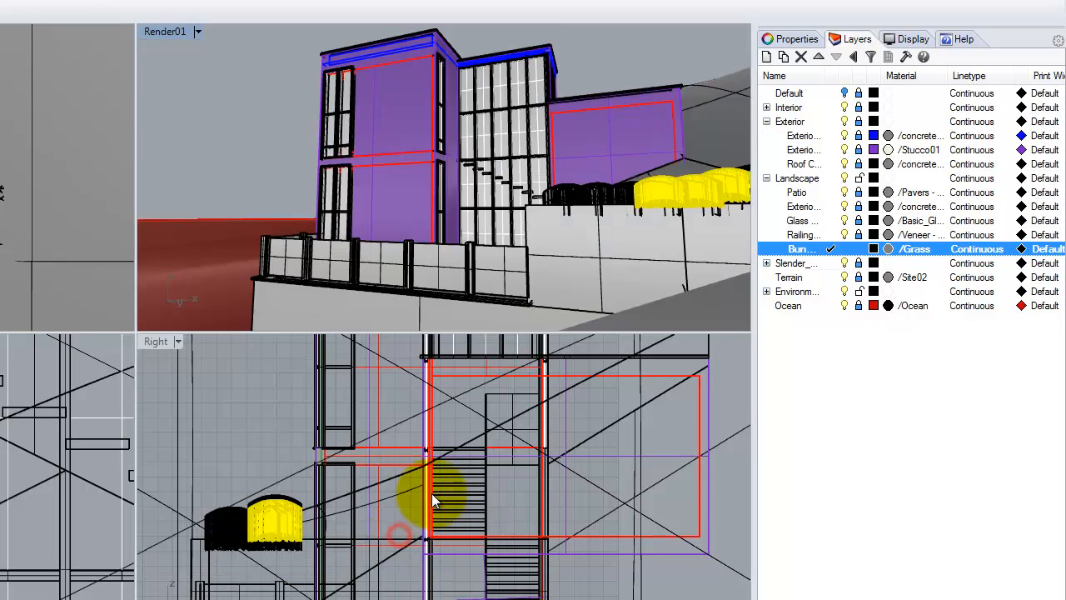
left_click(647, 54)
scroll(705, 198, "up", 5)
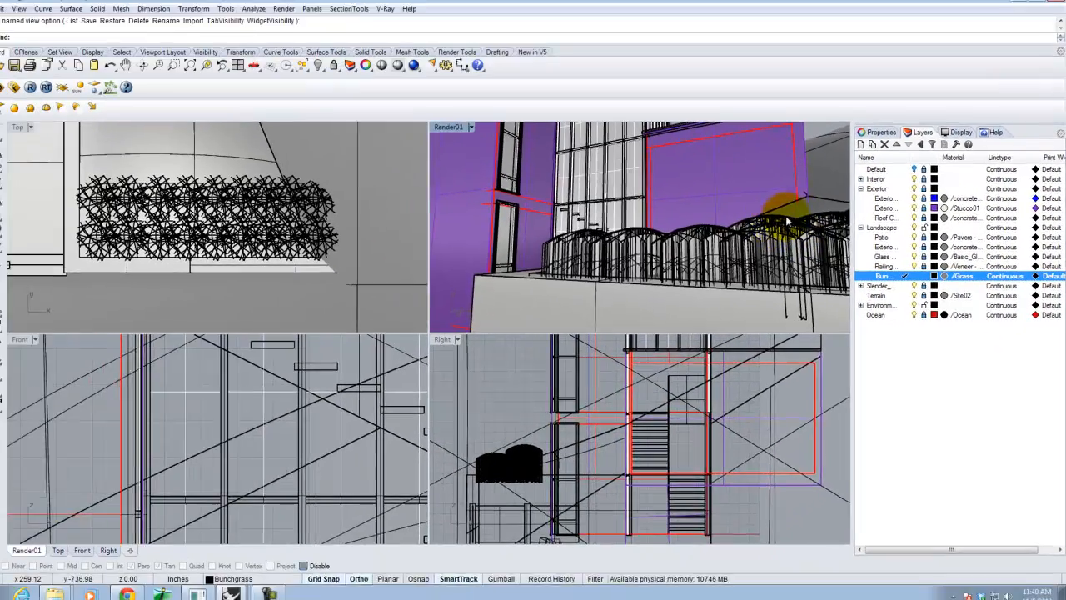
scroll(766, 239, "down", 5)
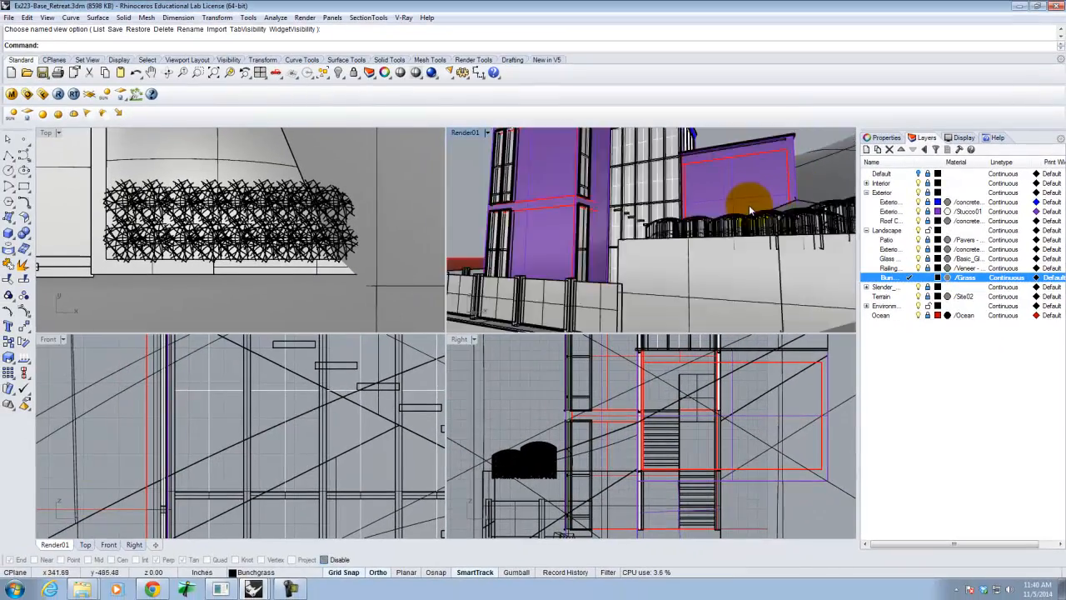
Maximize the Render01 viewport and restore its saved Render01 camera view.
double_click(467, 134)
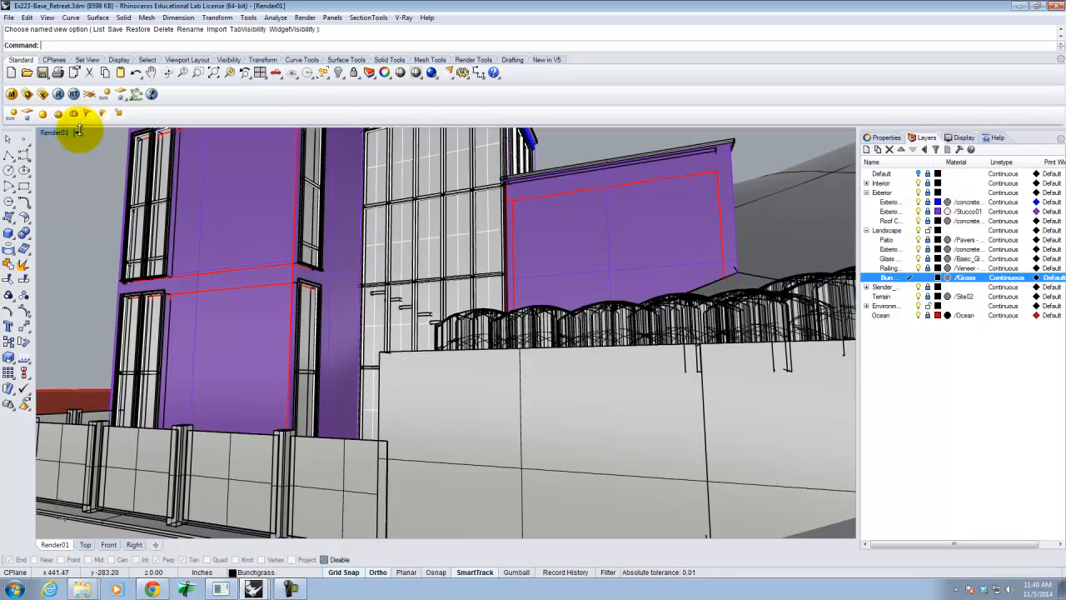
left_click(74, 132)
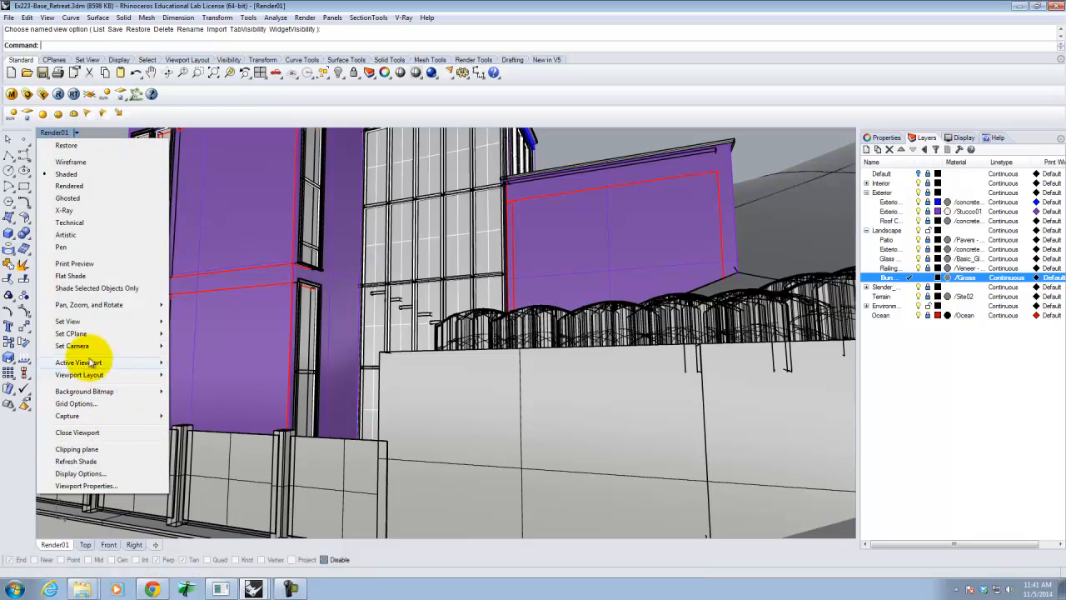
mouse_move(91, 324)
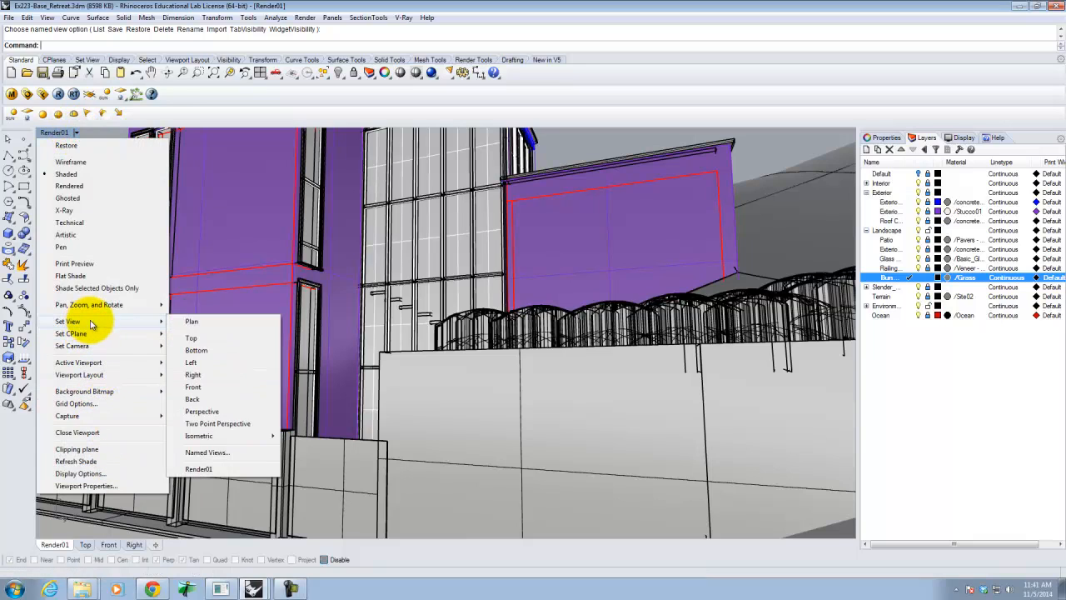
left_click(237, 469)
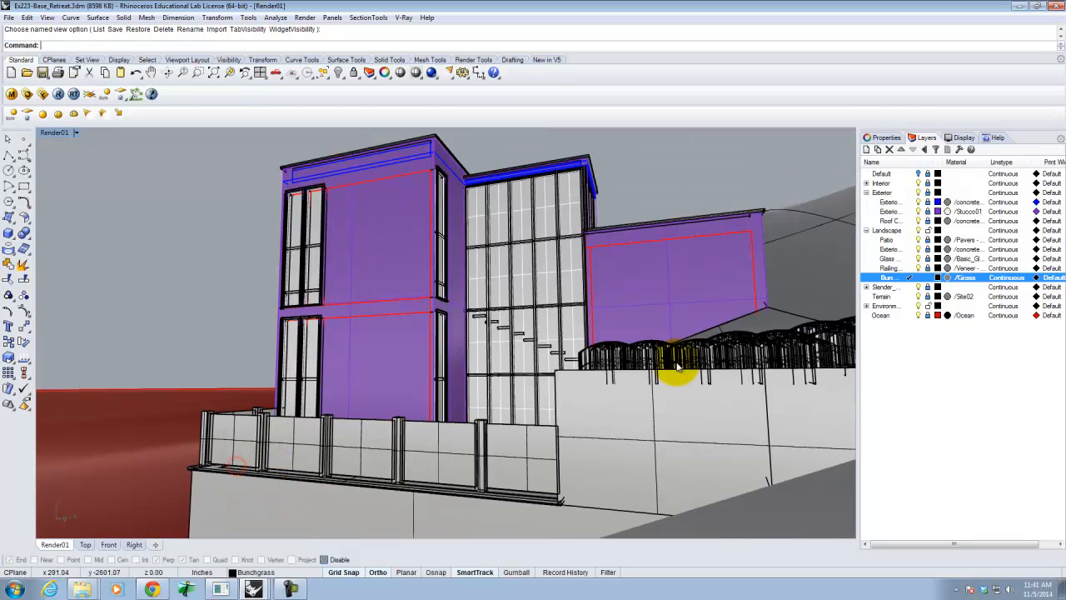
Copy the grass block at the inner end of the front row out over the slope in front of the retaining wall.
left_click(592, 350)
left_click(657, 389)
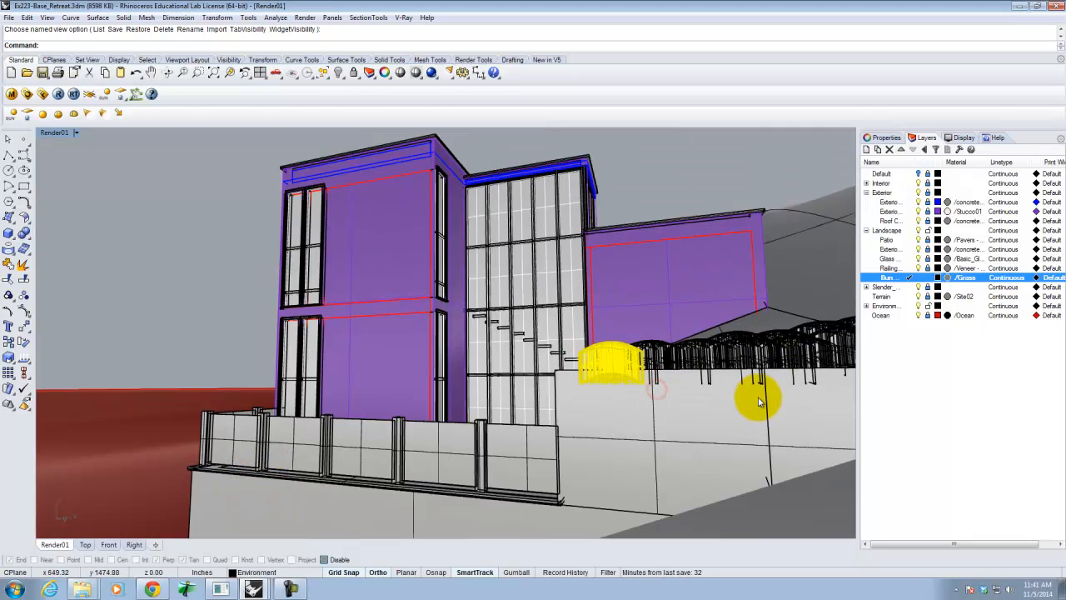
type("copy")
key("Return")
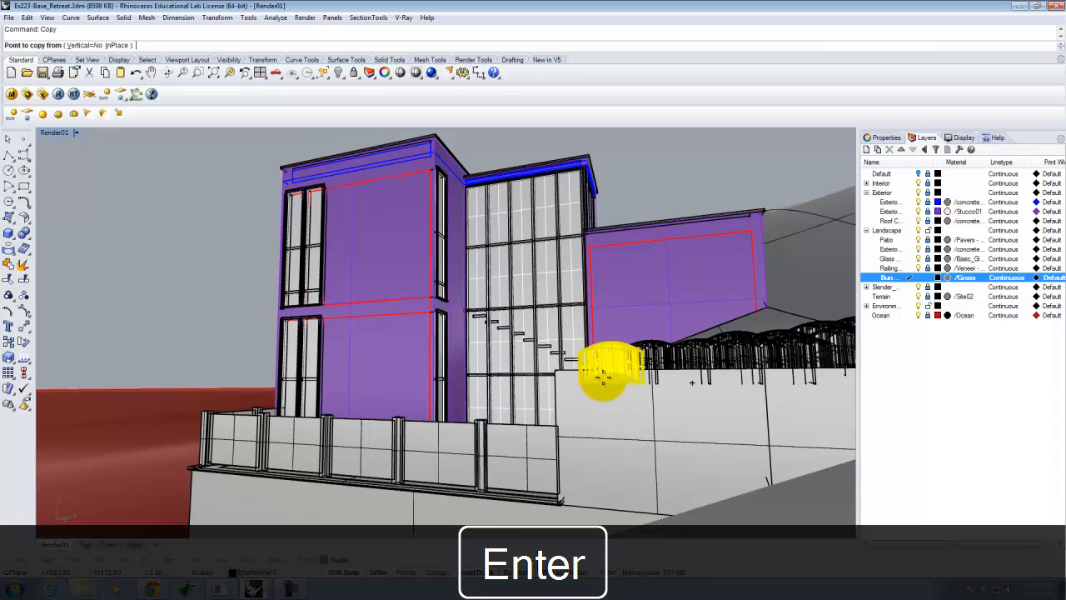
left_click(613, 369)
double_click(56, 132)
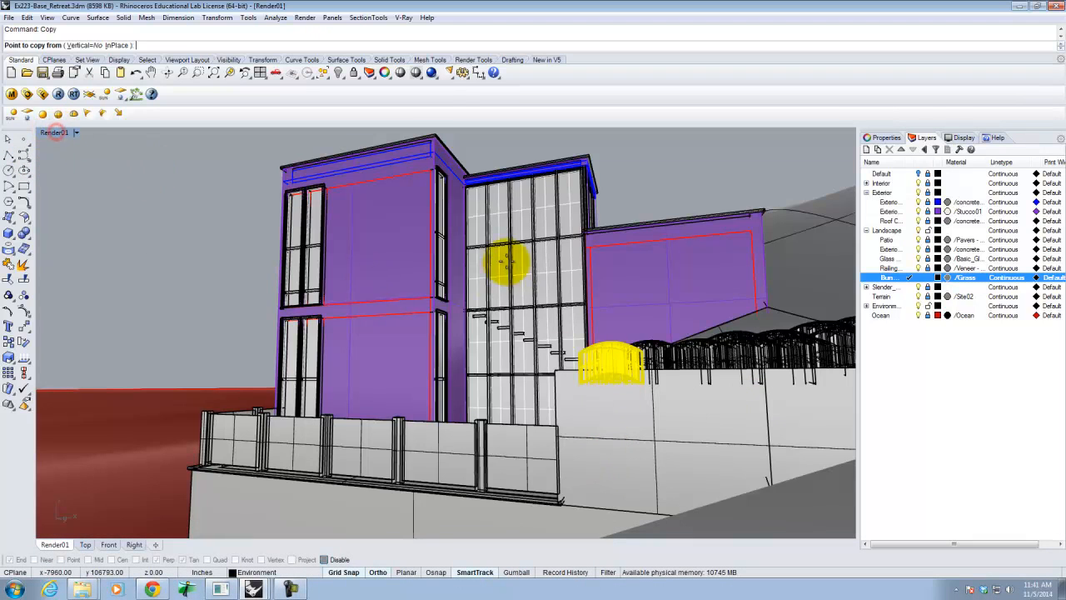
right_click_drag(537, 284, 576, 359)
scroll(576, 359, "down", 8)
scroll(673, 452, "up", 8)
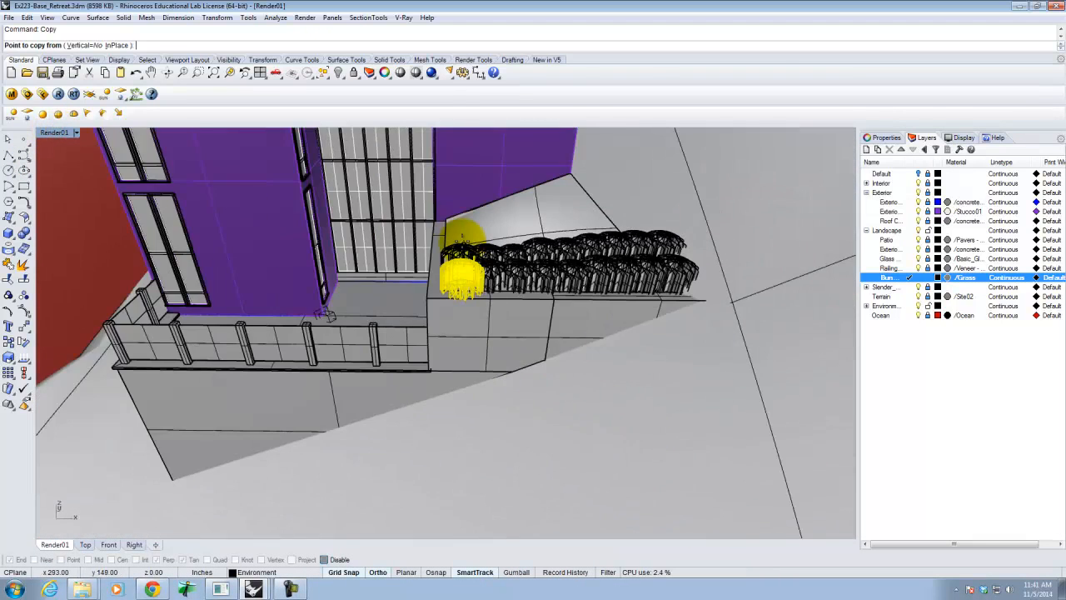
left_click(465, 276)
right_click_drag(457, 393, 595, 309)
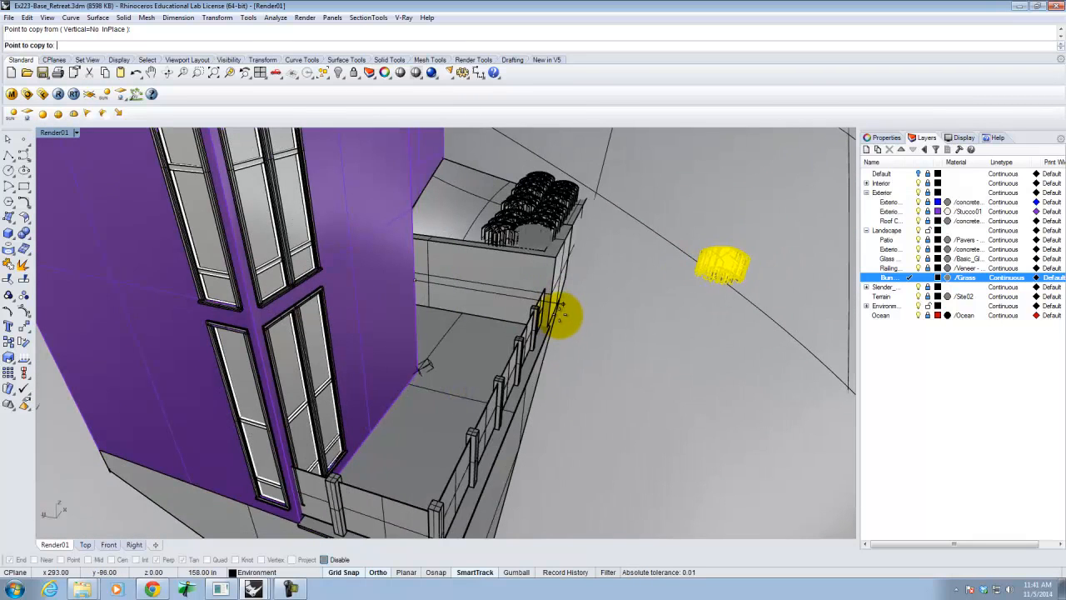
key("Escape")
Move the copied grass block horizontally to the base of the retaining wall by the terrace railing.
left_click(732, 267)
type("Move")
key("shift+Return")
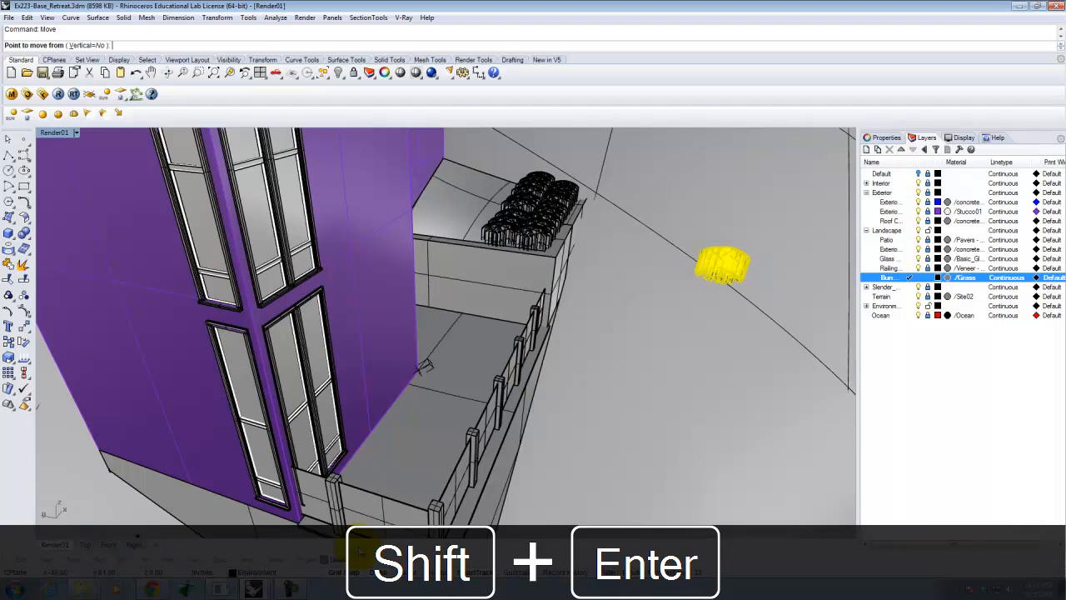
left_click(718, 265)
left_click(550, 326)
Move the copied grass block vertically down to the sloping terrain below the terrace edge and fine-tune its height.
right_click_drag(603, 327, 535, 340)
type("M")
key("Return")
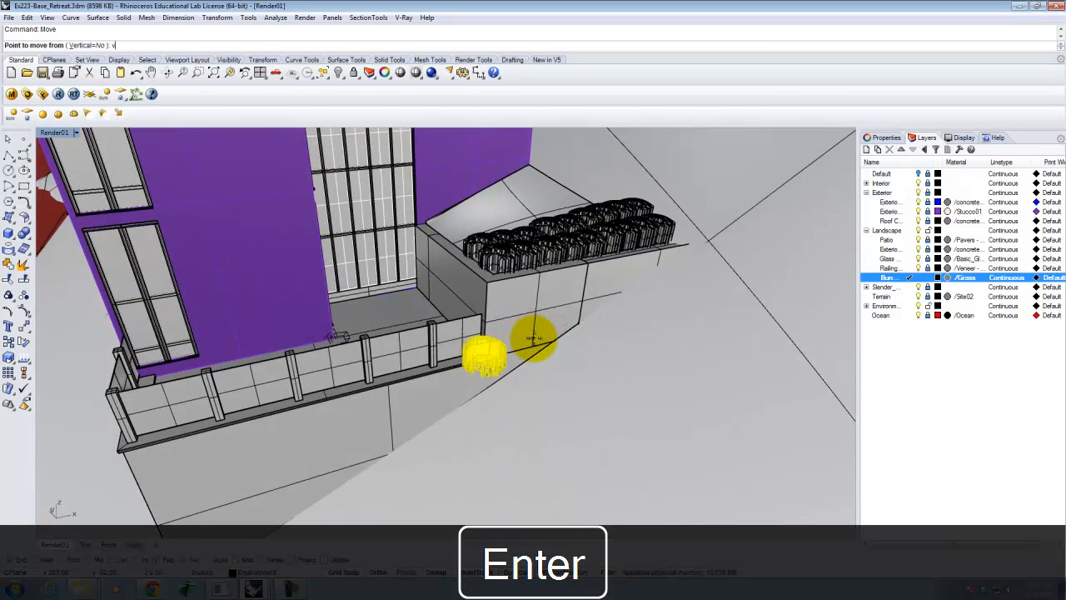
left_click(533, 338)
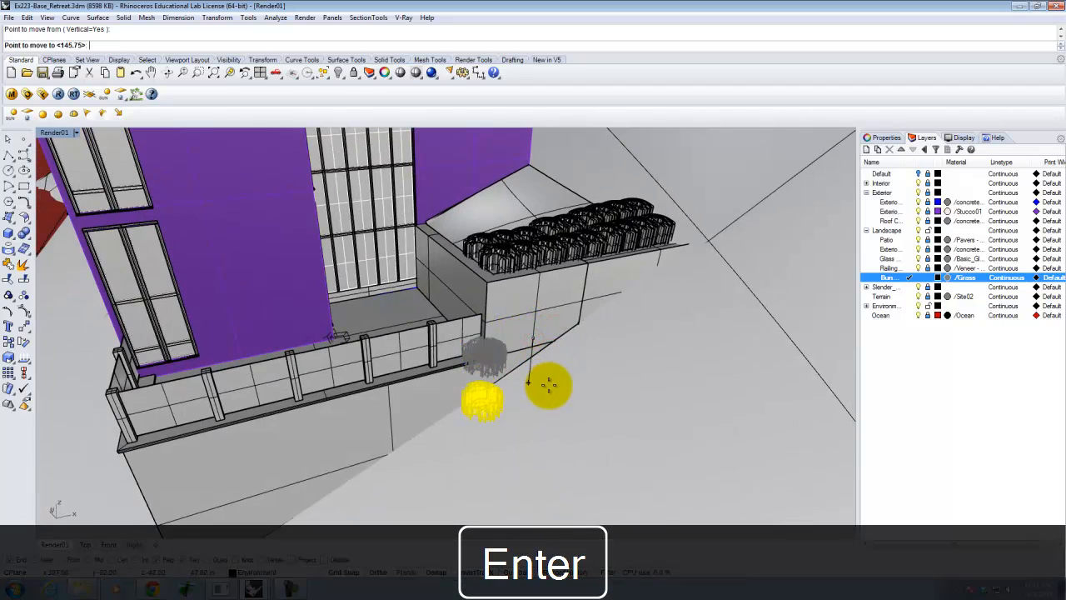
left_click(548, 379)
right_click_drag(590, 410, 545, 363)
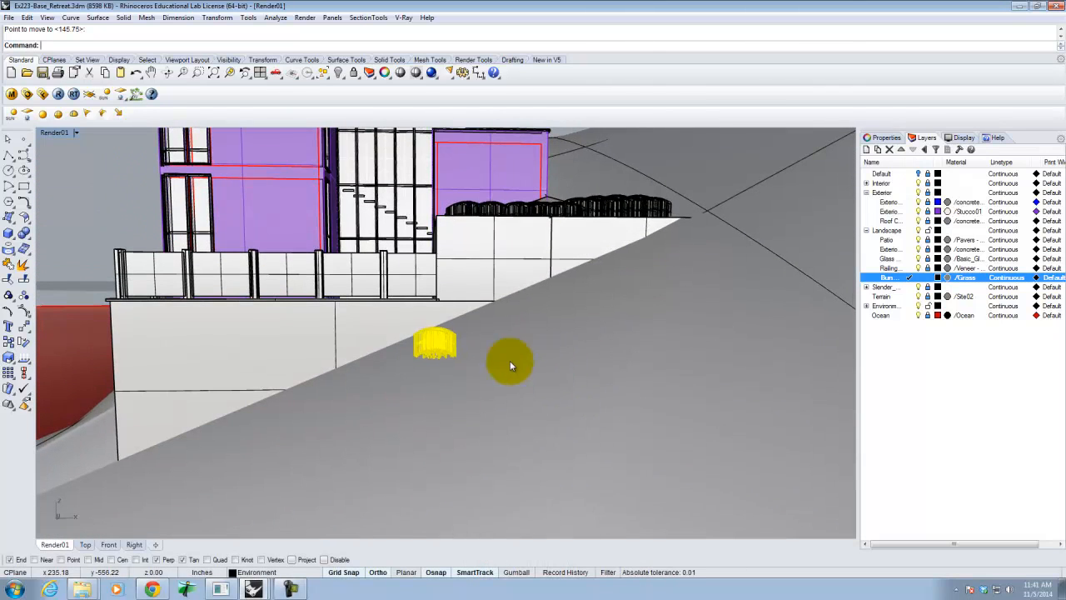
key("Return")
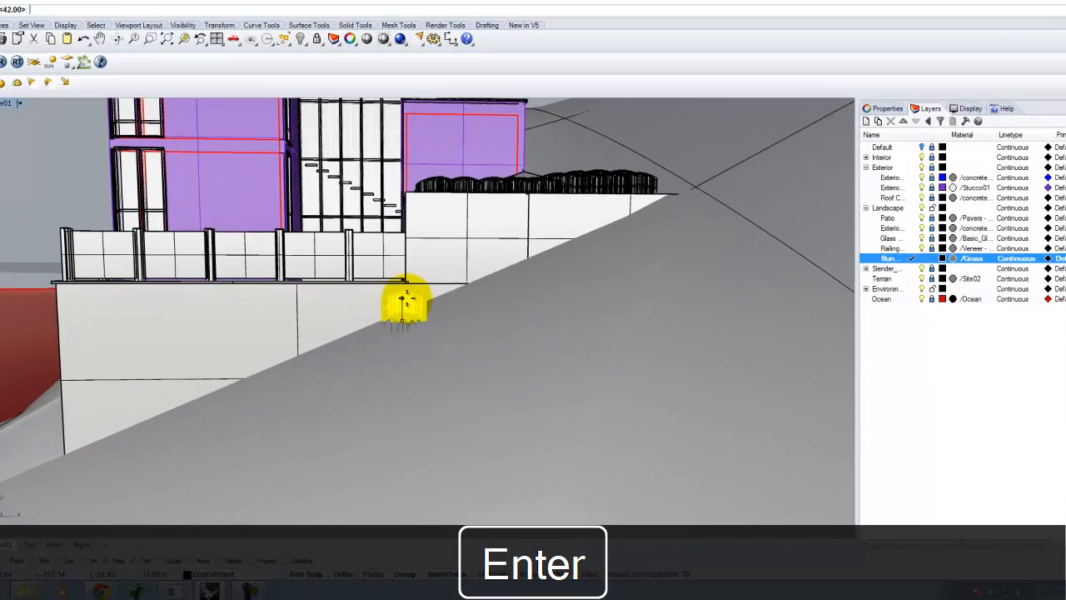
left_click(437, 320)
Shift the copied grass block horizontally a short distance outward from the wall on the slope.
right_click_drag(443, 325, 548, 348)
right_click_drag(385, 250, 399, 236)
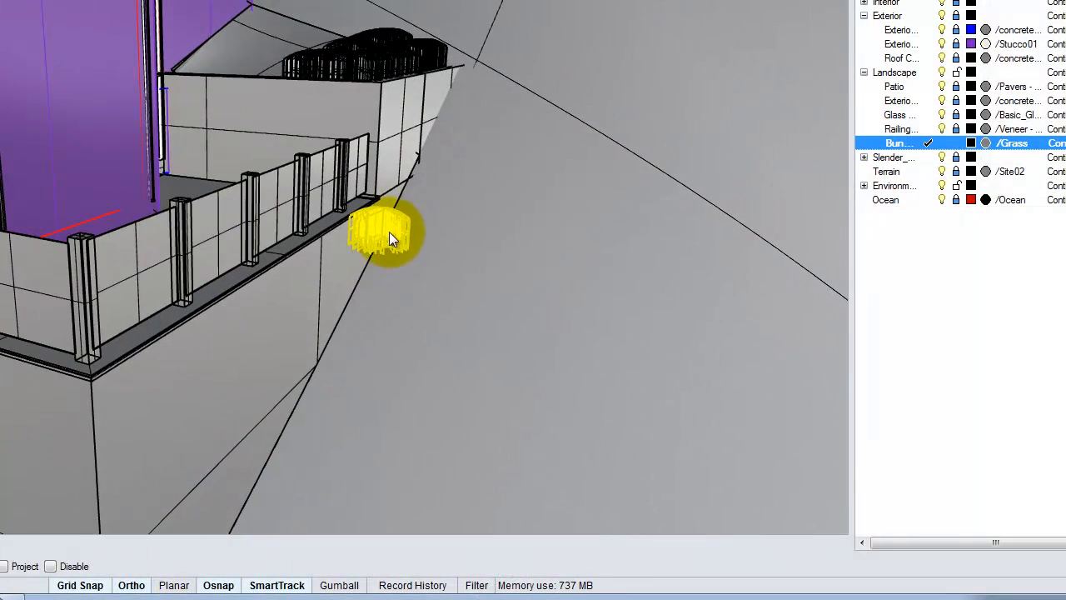
right_click(385, 227)
left_click(414, 238)
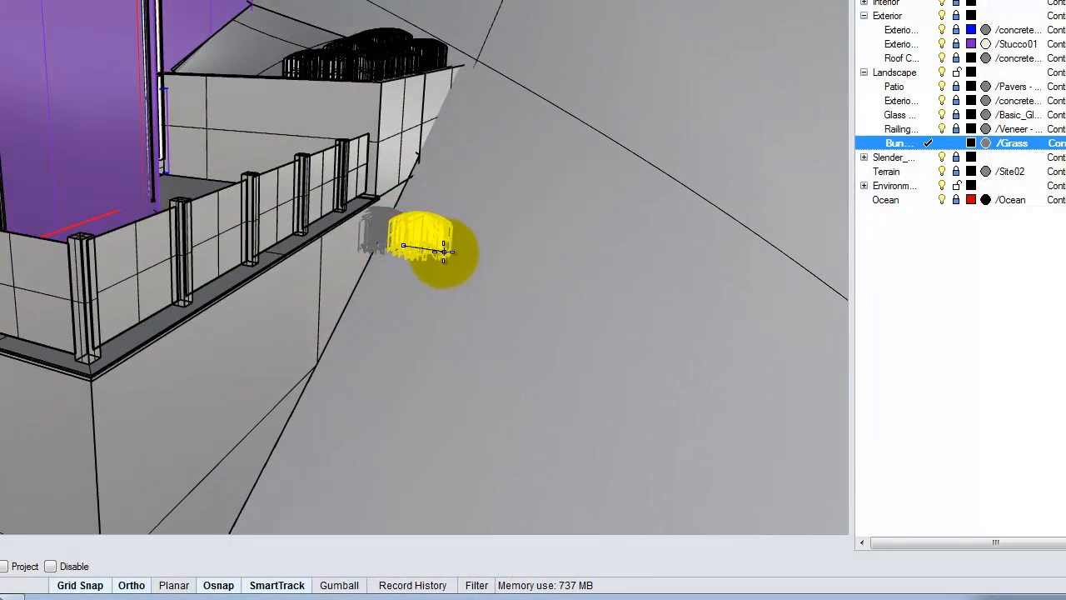
right_click_drag(502, 279, 83, 245)
key("Escape")
Lower the grass block slightly until it sits on the slope beside the wall, with object snaps disabled.
left_click(77, 260)
key("Return")
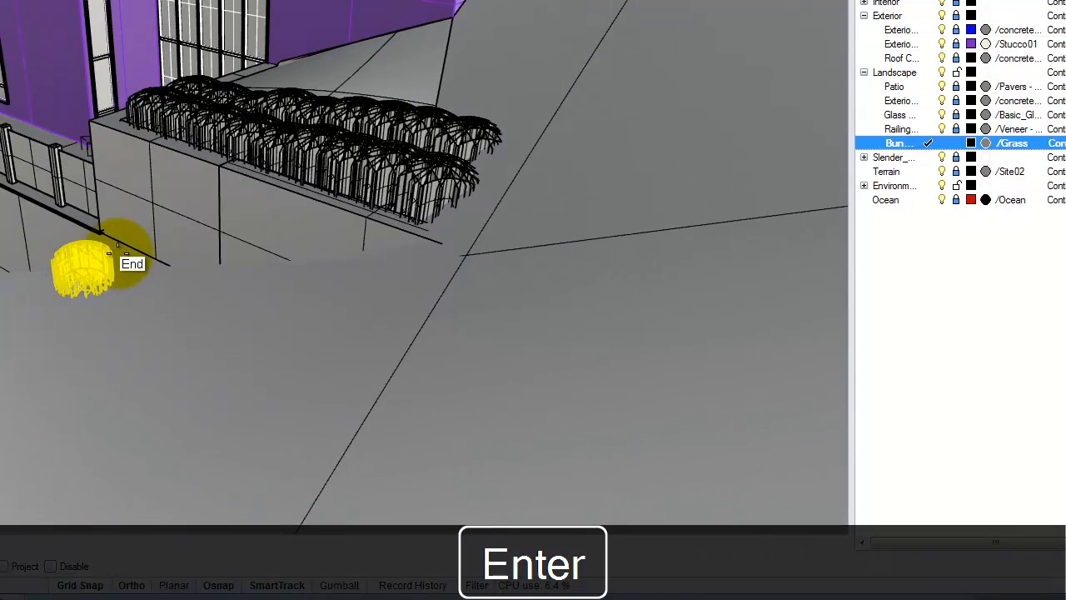
left_click(111, 250)
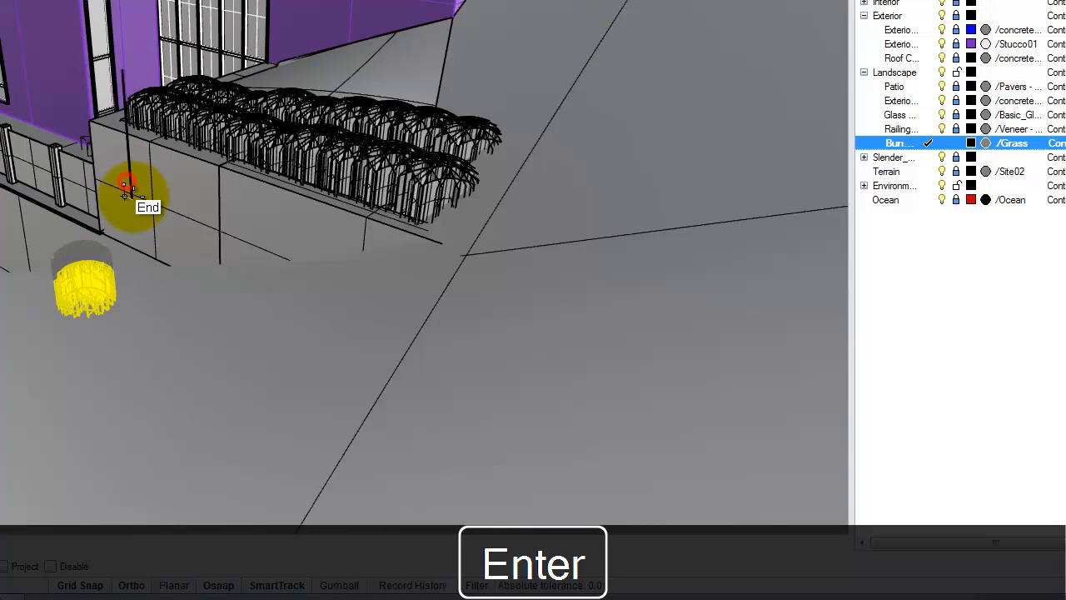
left_click(124, 190)
left_click(50, 566)
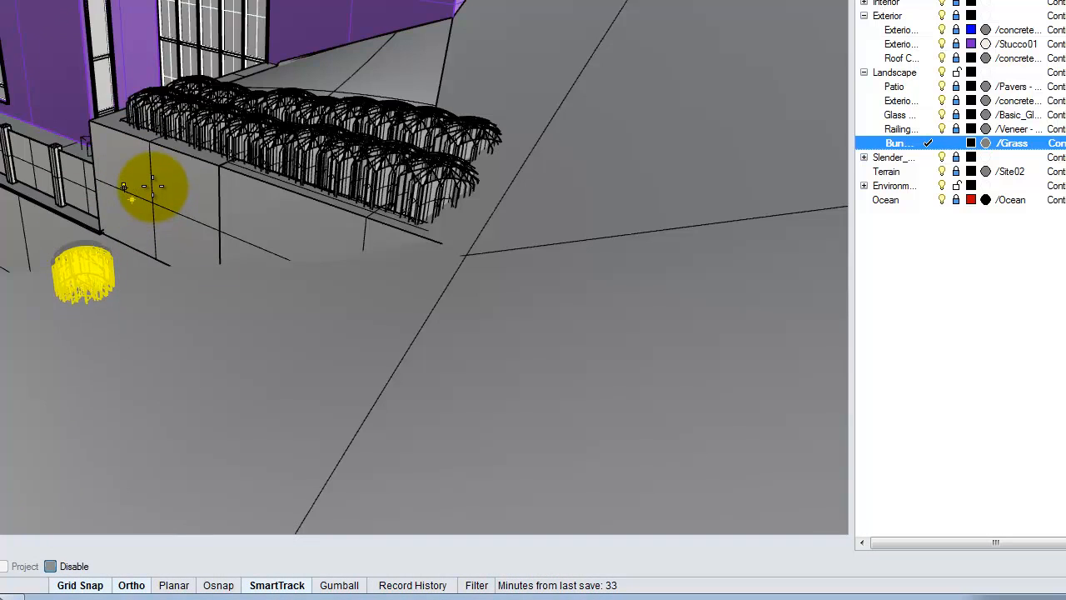
right_click_drag(53, 271, 213, 206)
Copy the grass block repeatedly in the Front view with Ortho off, stepping a continuous row up the slope to the planter's outer end.
key("Return")
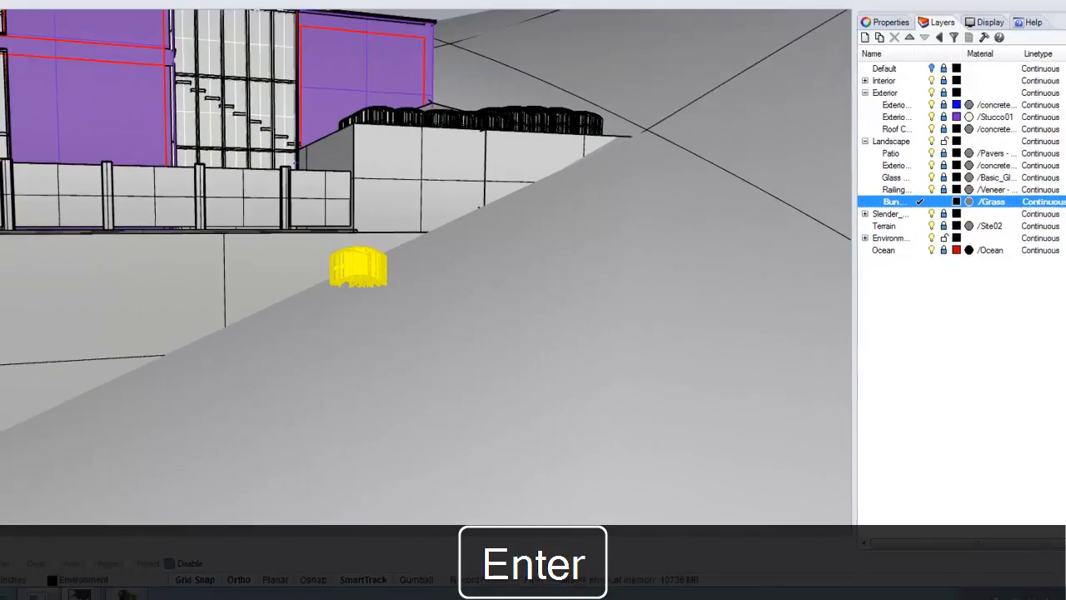
double_click(51, 132)
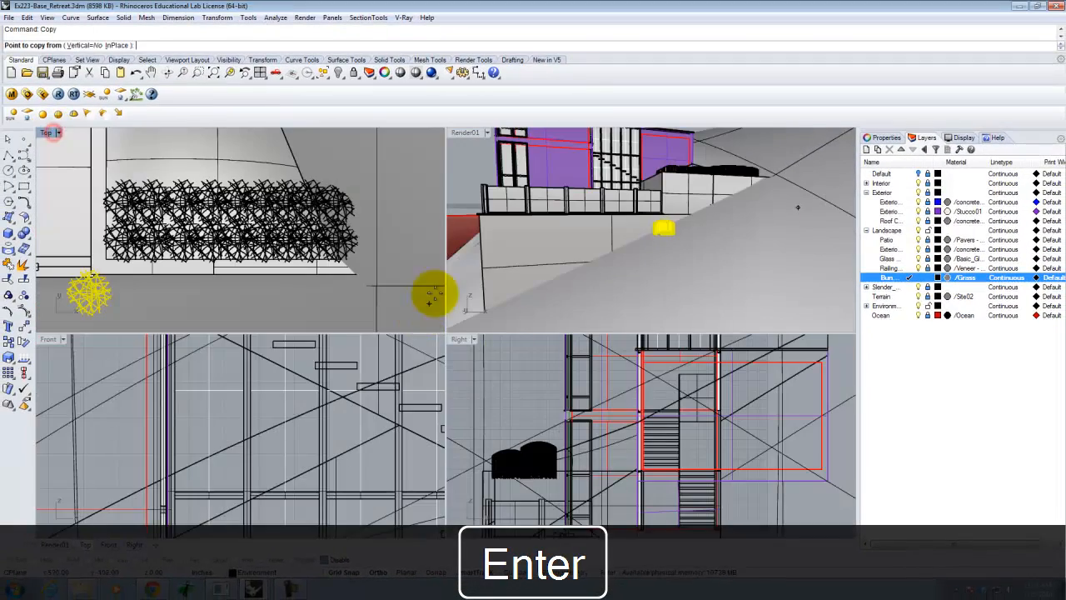
scroll(224, 369, "down", 12)
scroll(254, 410, "up", 5)
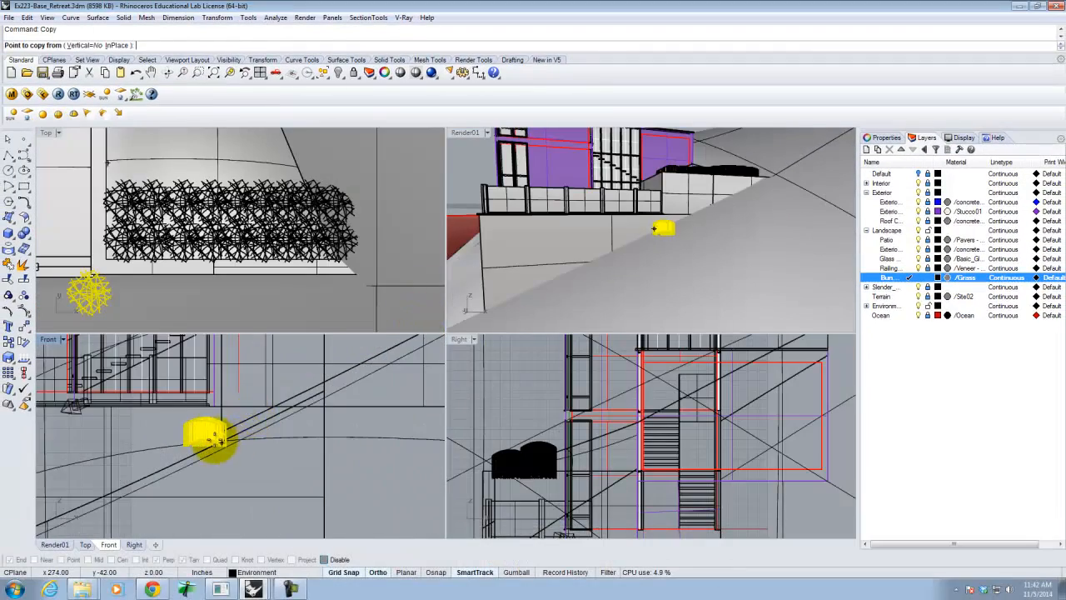
left_click(194, 432)
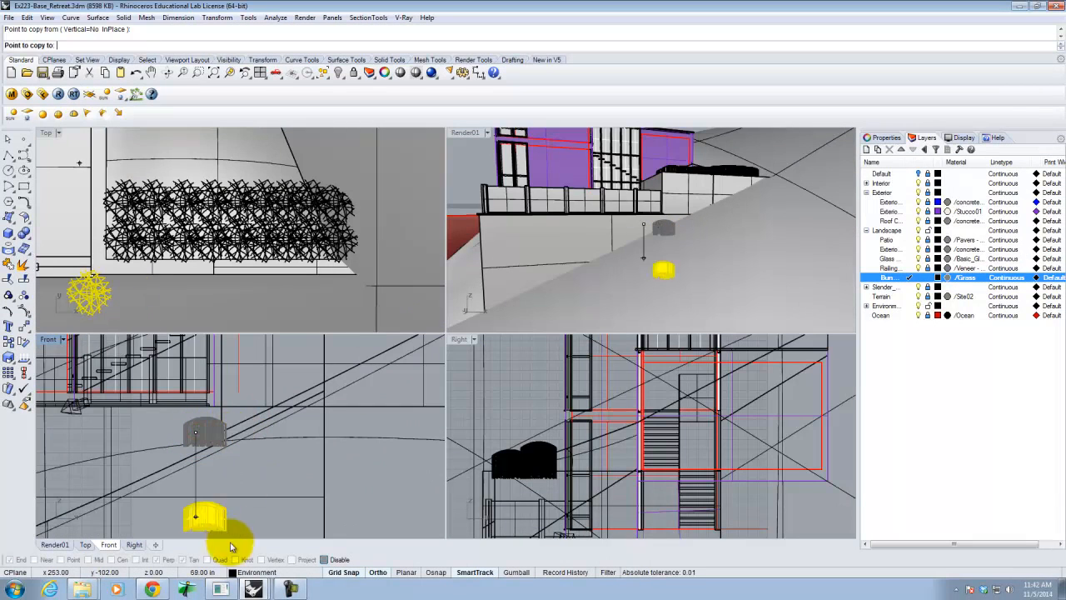
left_click(377, 573)
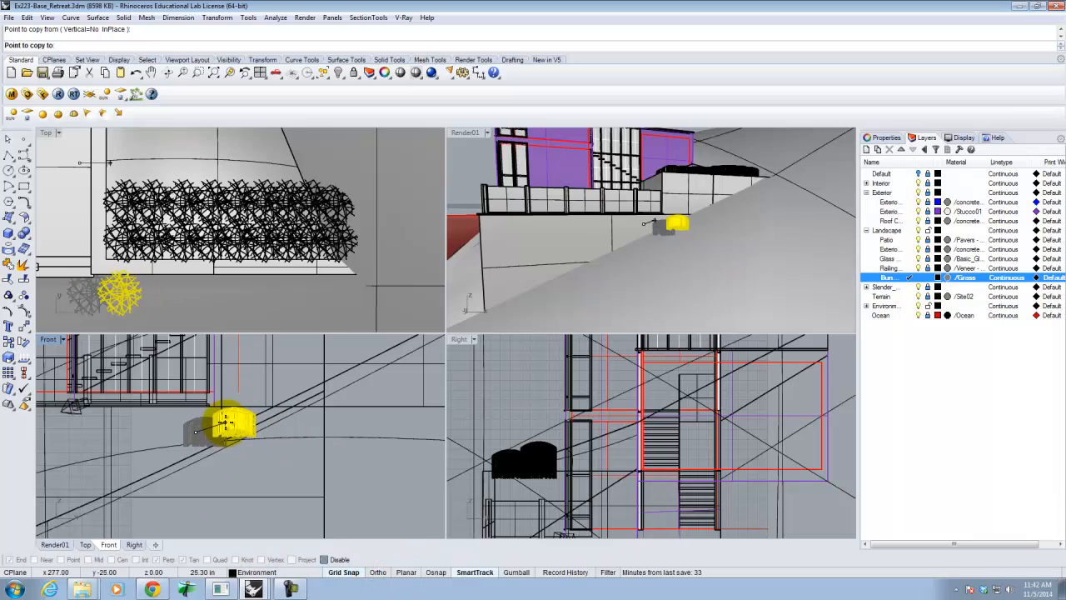
left_click(231, 425)
left_click(257, 412)
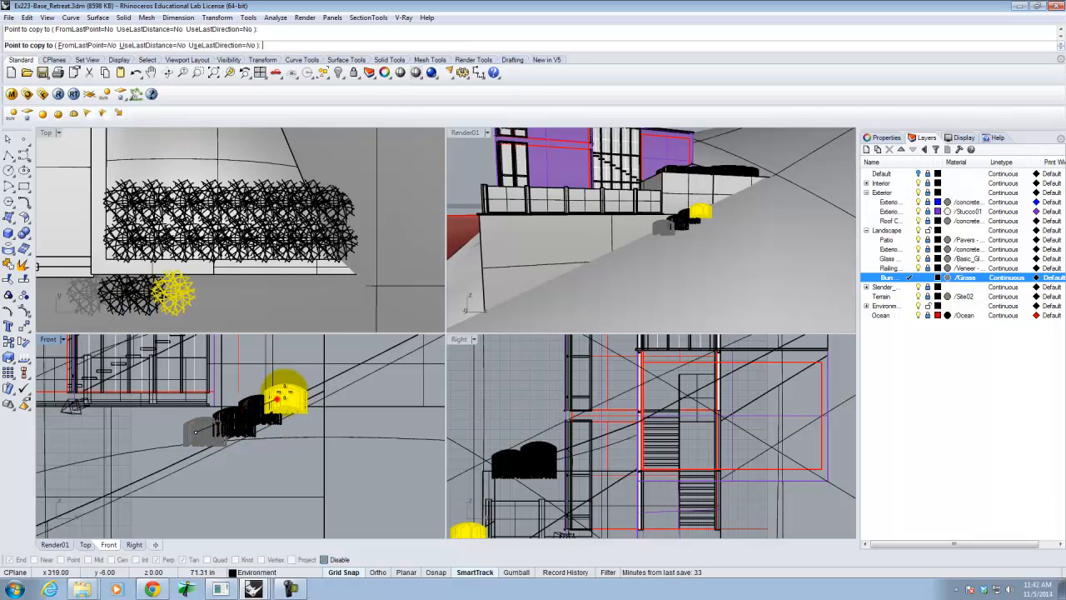
left_click(278, 398)
left_click(310, 380)
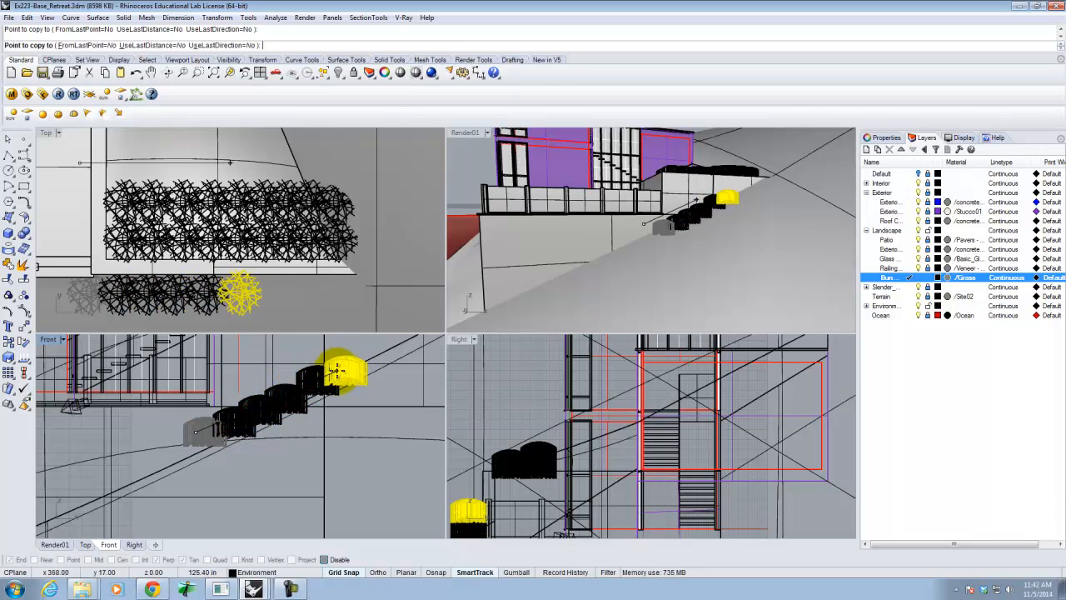
left_click(337, 369)
left_click(363, 357)
scroll(202, 481, "down", 2)
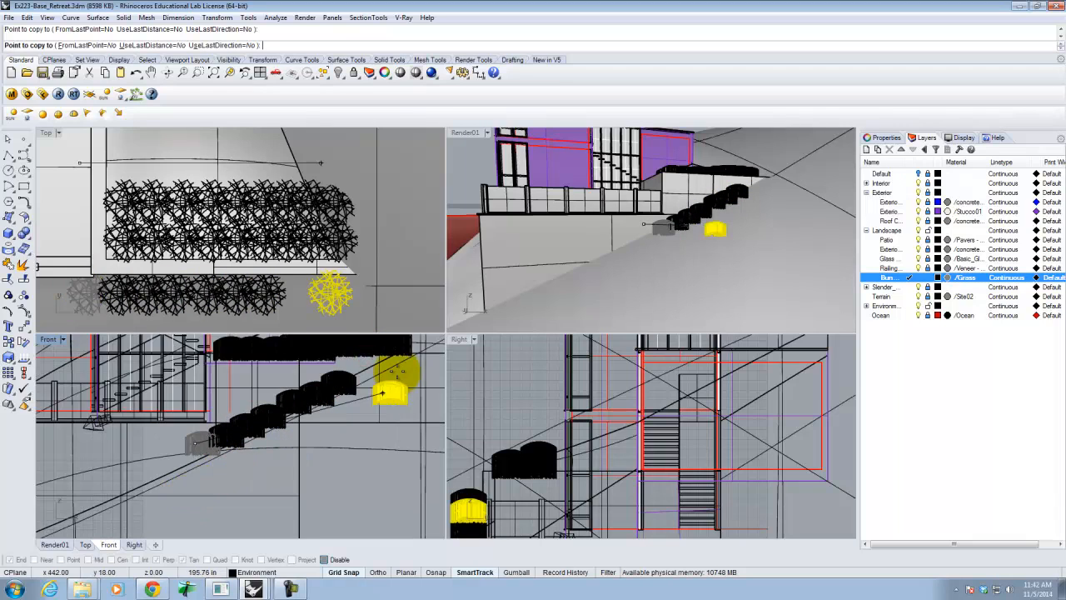
scroll(383, 376, "up", 4)
left_click(340, 370)
left_click(373, 355)
scroll(269, 449, "down", 2)
scroll(260, 465, "up", 2)
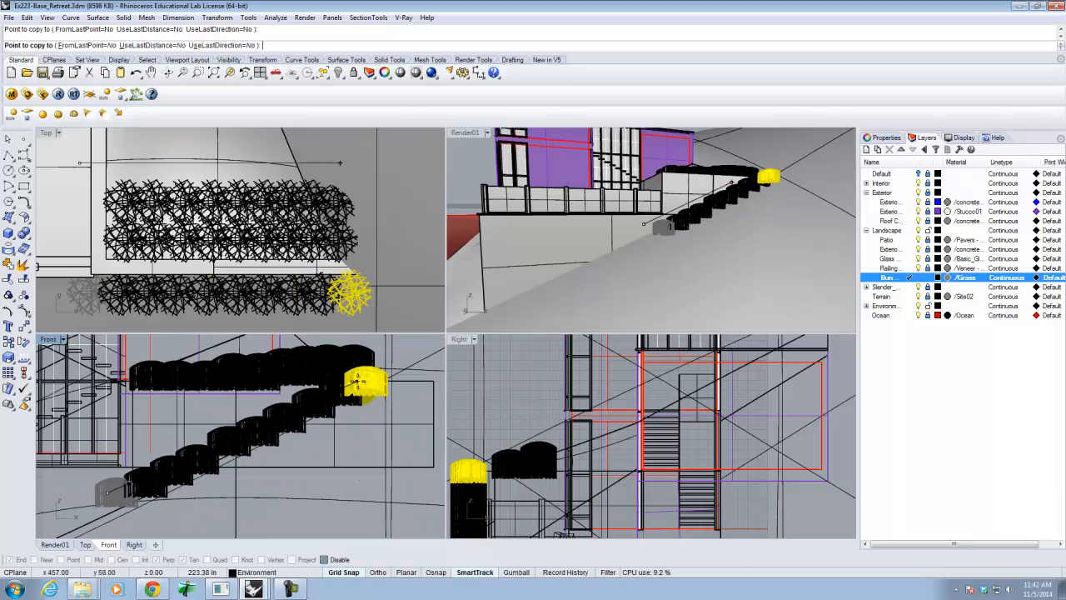
key("Escape")
Copy the entire row of slope grass blocks outward from the retaining wall in the Top view, placing two more rows.
left_click(122, 298, "shift")
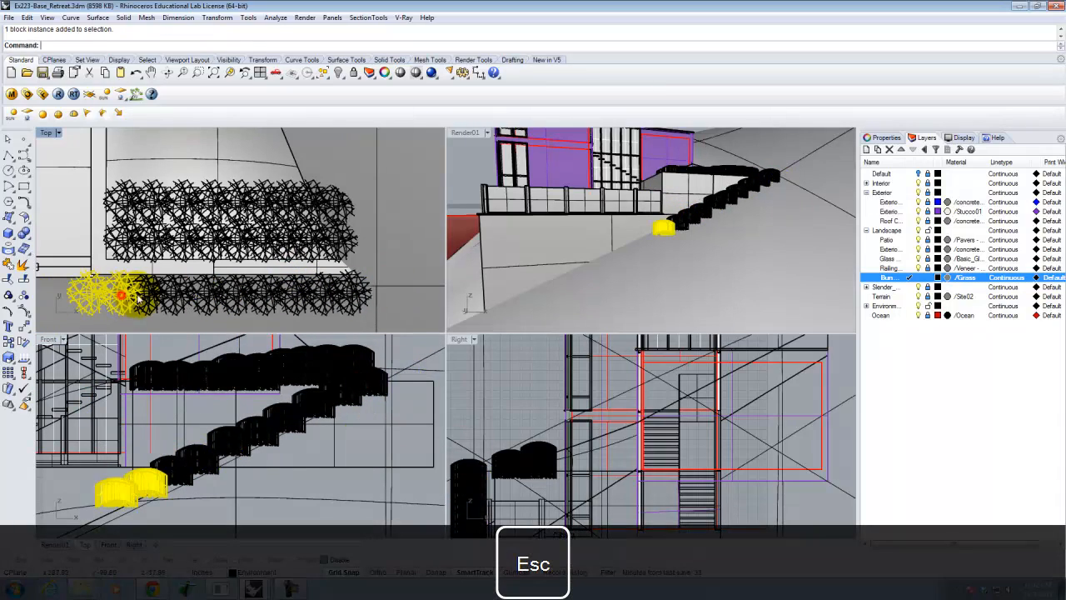
left_click(156, 300, "shift")
left_click(186, 302, "shift")
left_click(198, 305, "shift")
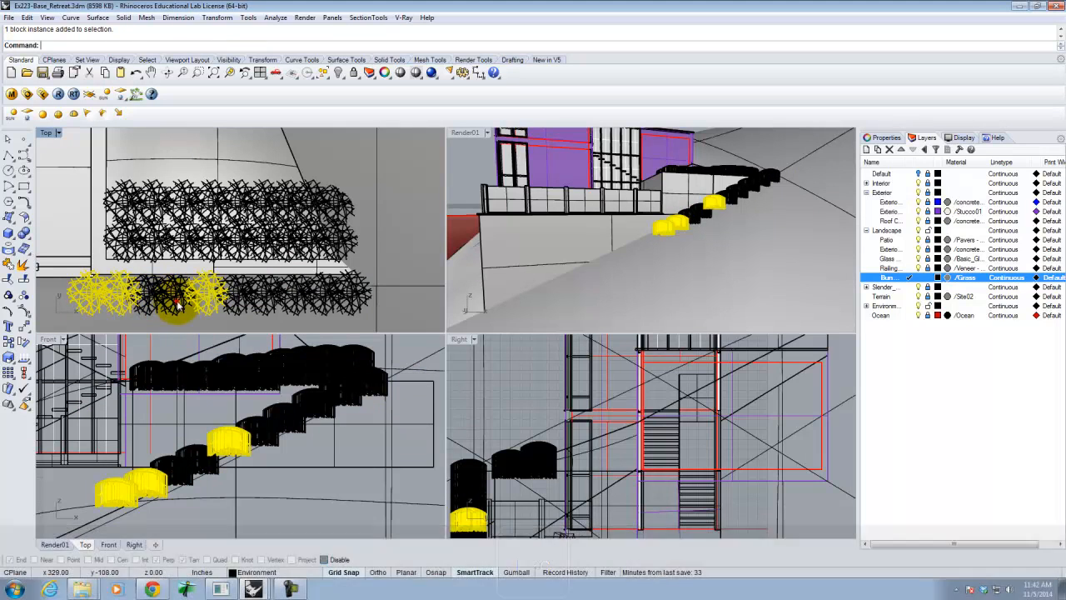
left_click(177, 302, "shift")
left_click(149, 304, "shift")
left_click(243, 303, "shift")
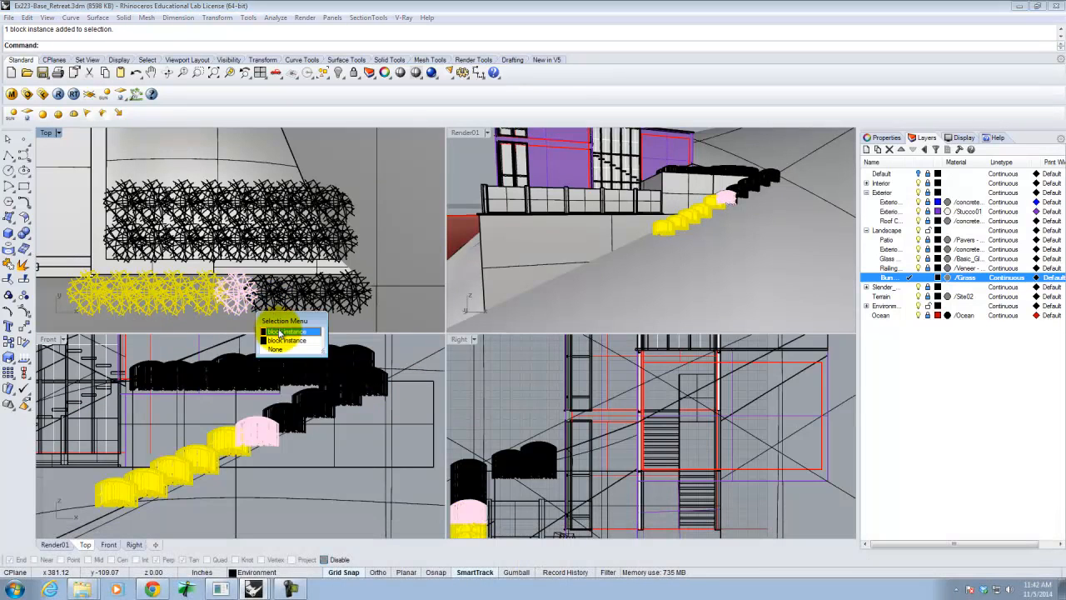
left_click(282, 332)
left_click(296, 302, "shift")
left_click(330, 303, "shift")
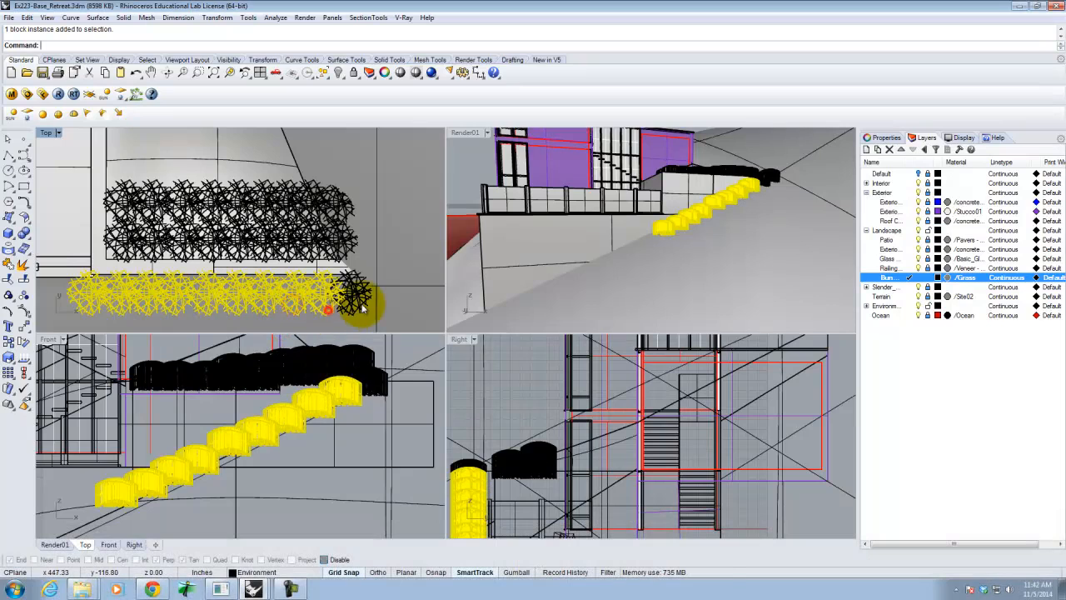
left_click(362, 308, "shift")
type("copy")
key("Return")
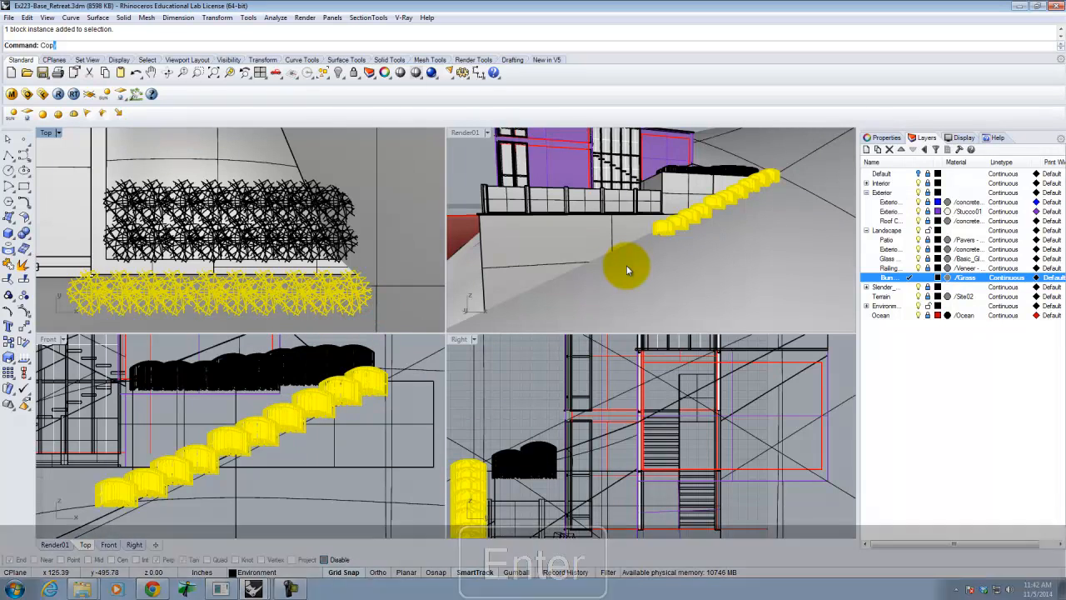
scroll(293, 250, "down", 2)
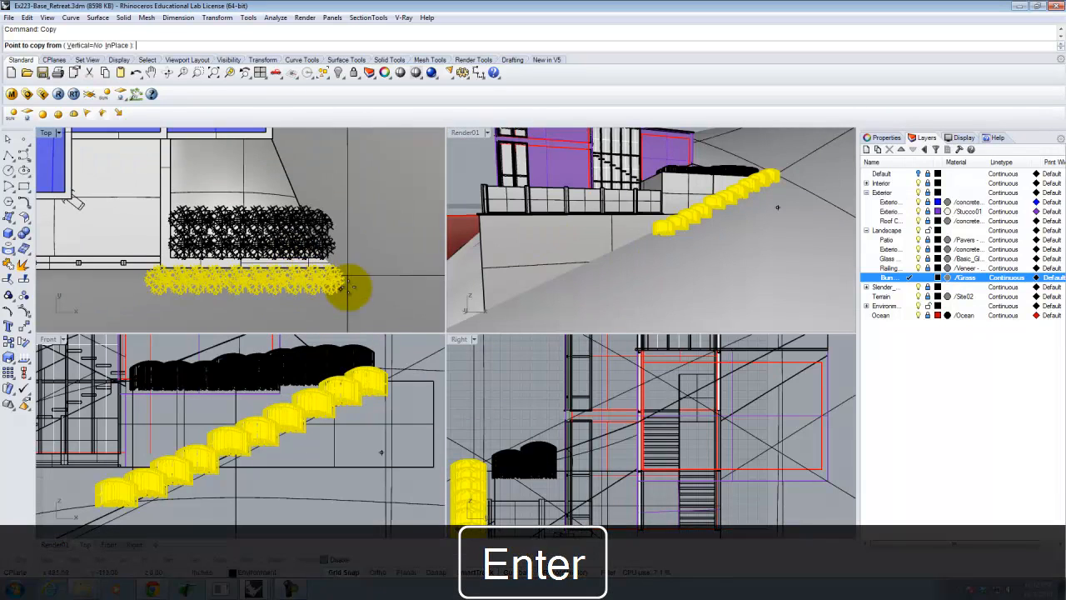
left_click(370, 257)
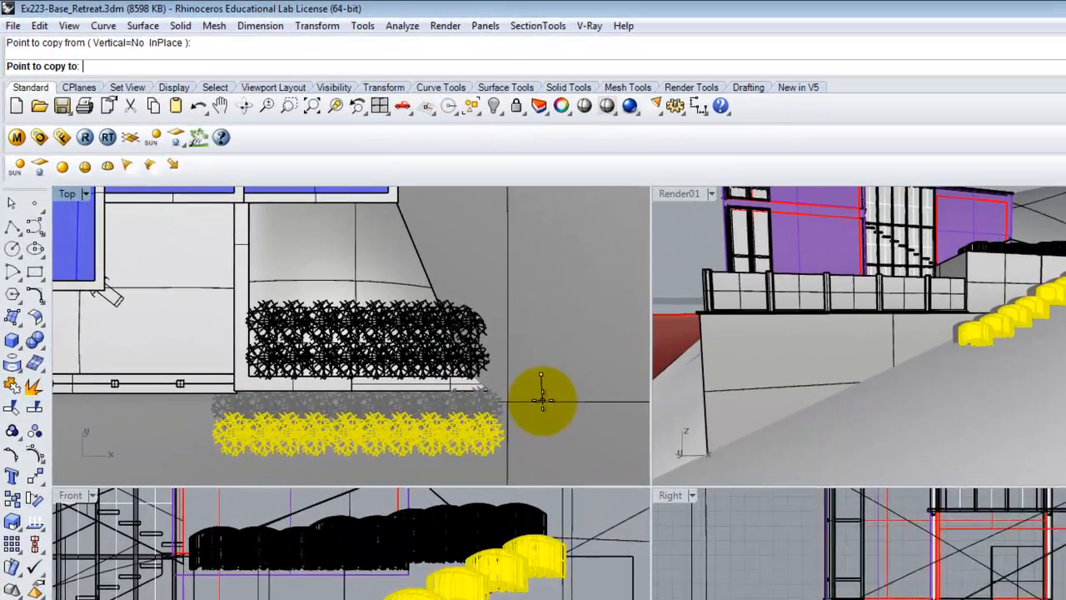
left_click(541, 400)
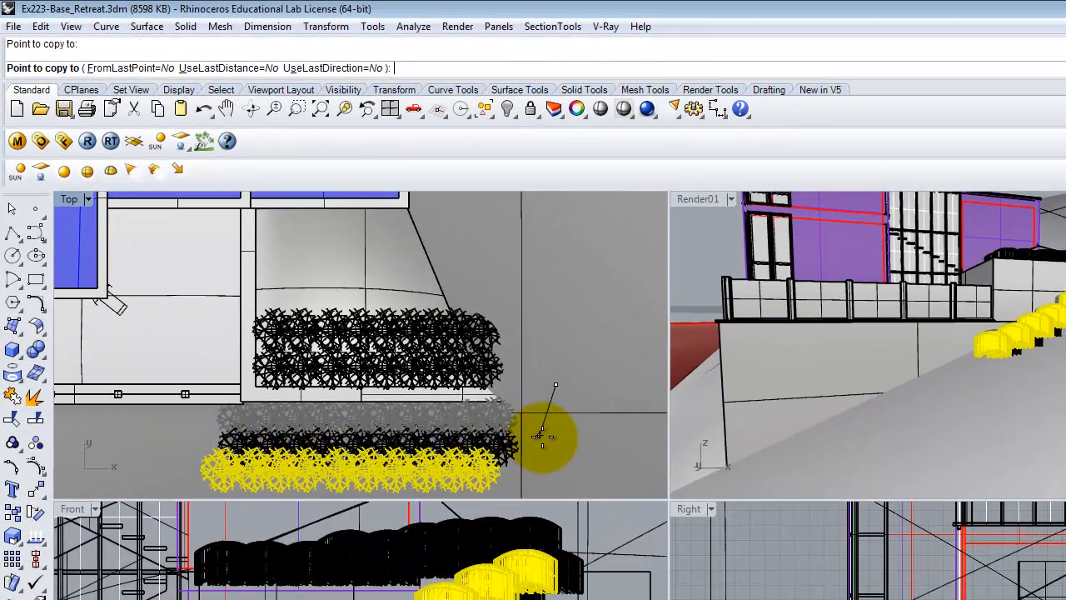
key("Escape")
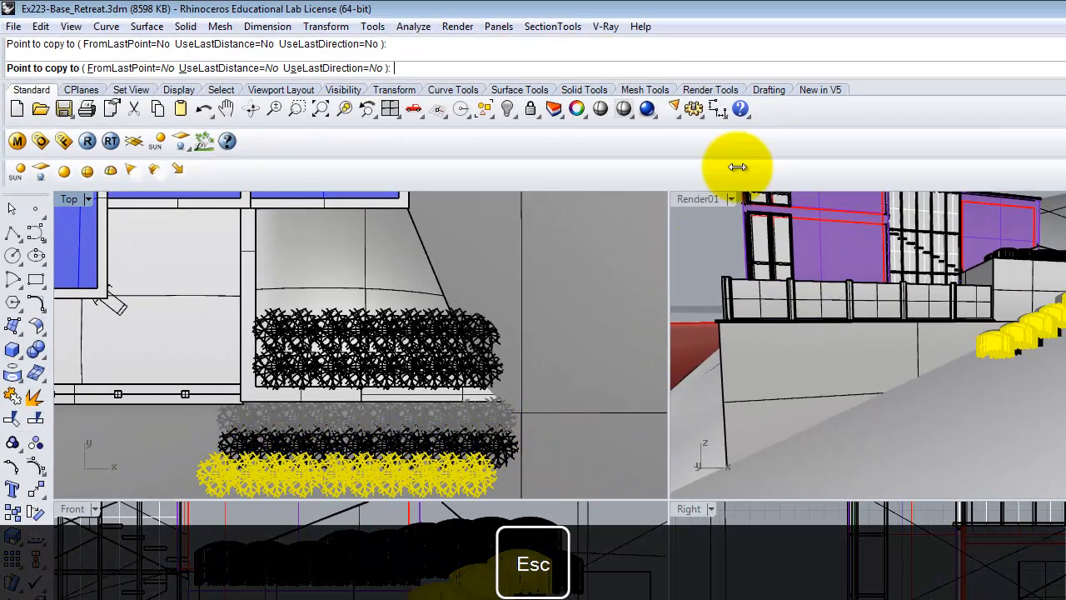
Restore the saved Render01 view in the perspective viewport and maximize it to check the planting.
left_click(730, 197)
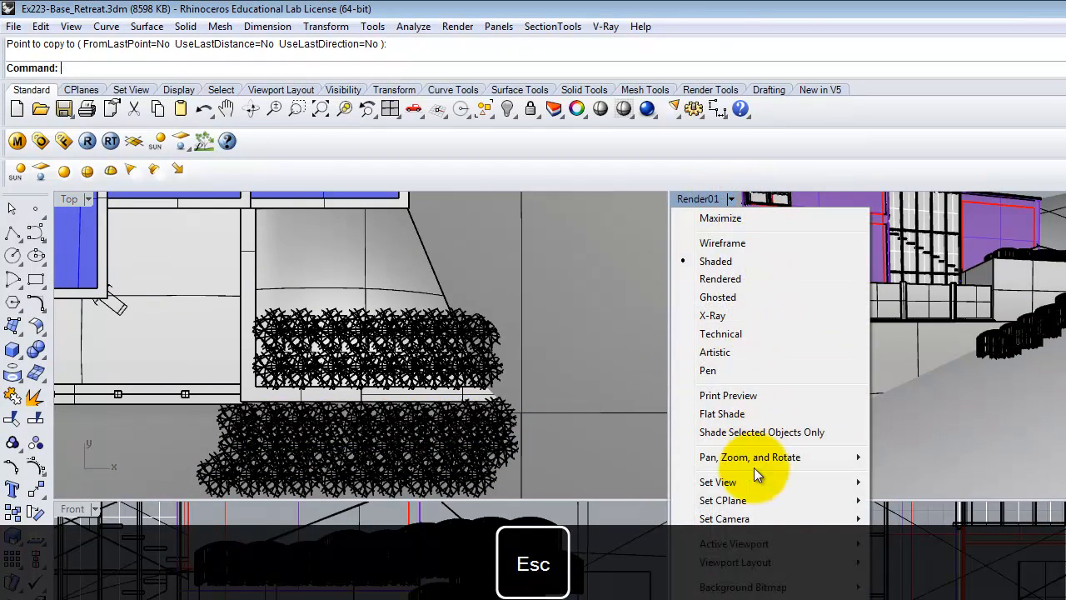
mouse_move(773, 487)
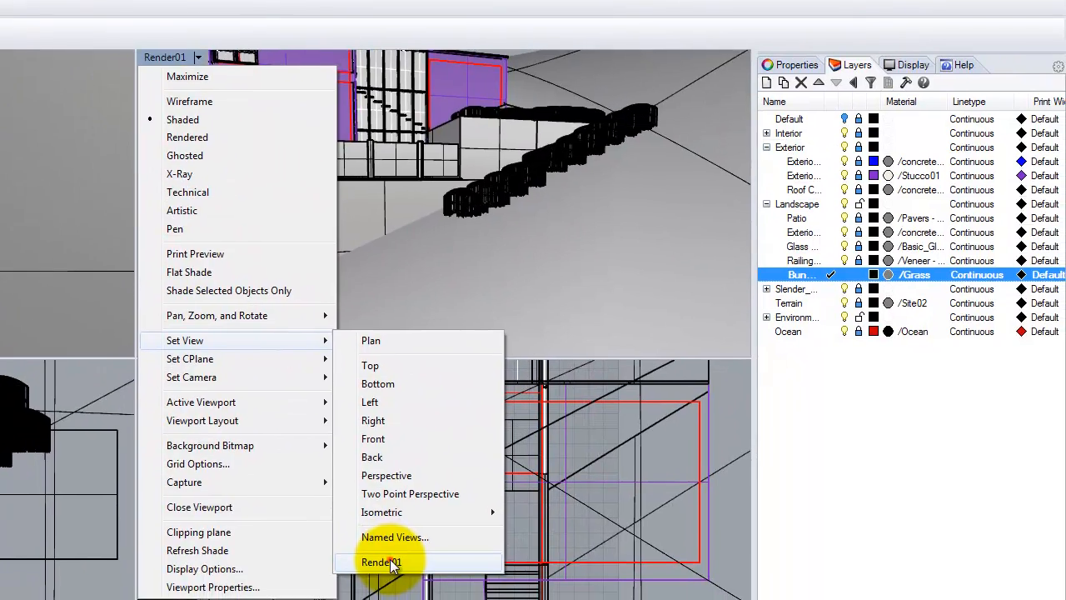
left_click(388, 563)
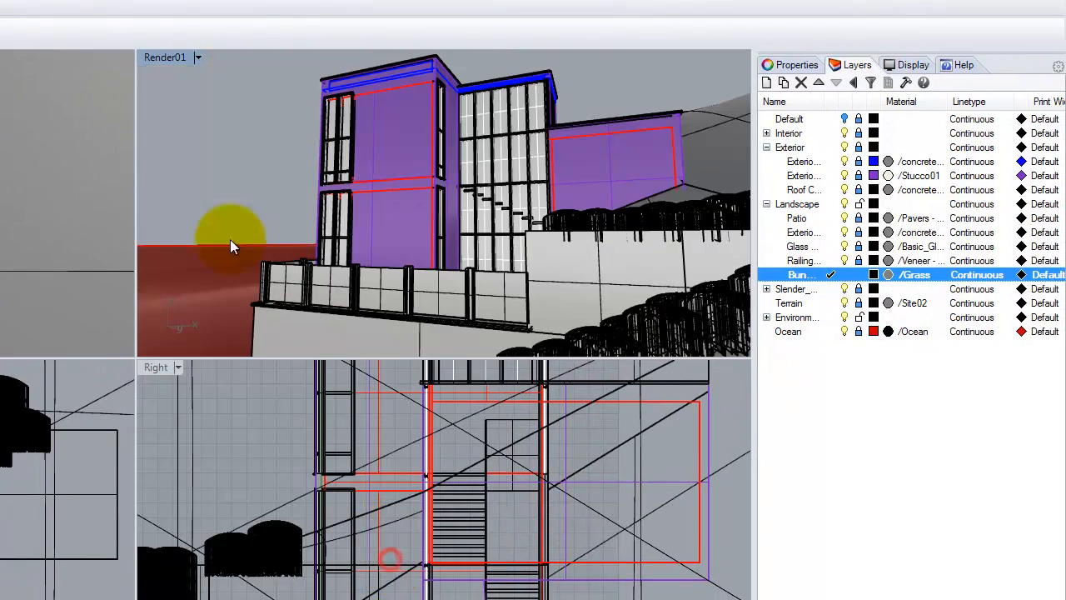
double_click(157, 54)
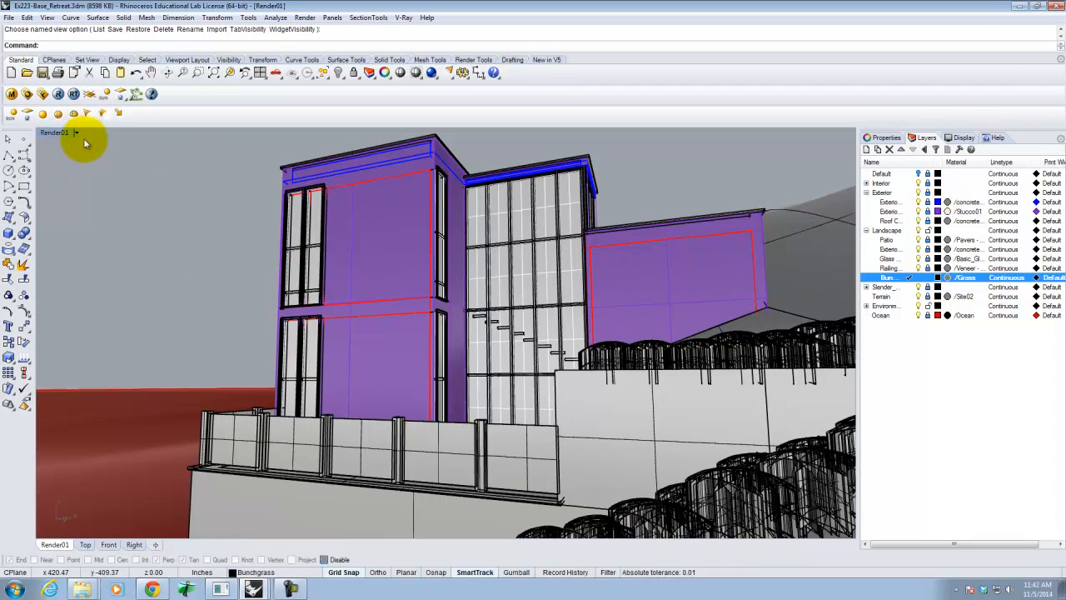
Copy the back row of planter grass blocks toward the house in several rows to fill the rest of the bed.
right_click_drag(451, 308, 478, 331)
scroll(478, 330, "down", 7)
scroll(606, 350, "up", 5)
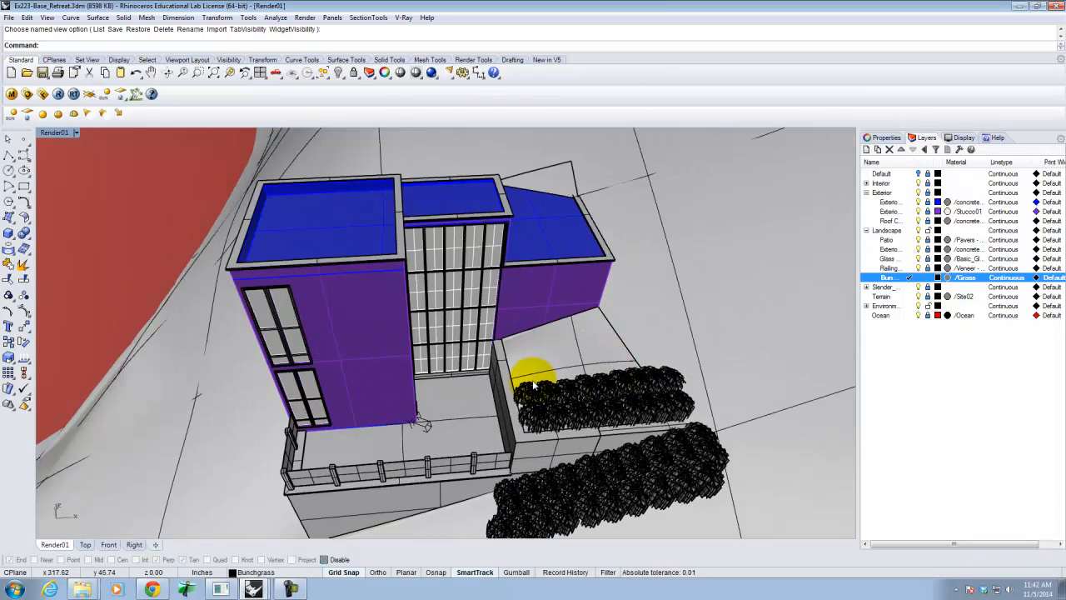
left_click(578, 390, "shift")
left_click(593, 386, "shift")
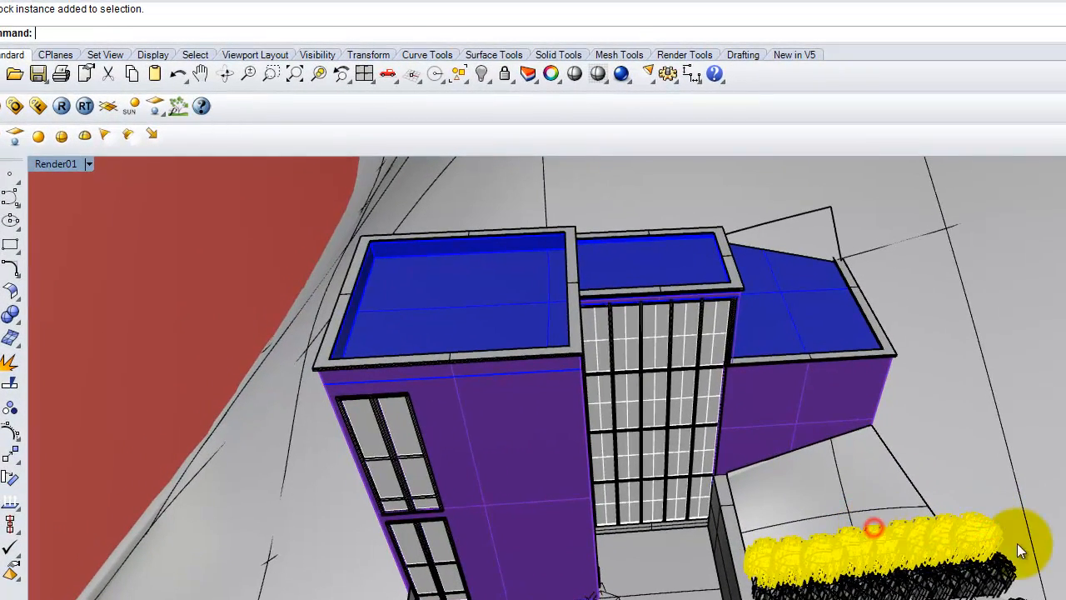
type("copy")
key("Return")
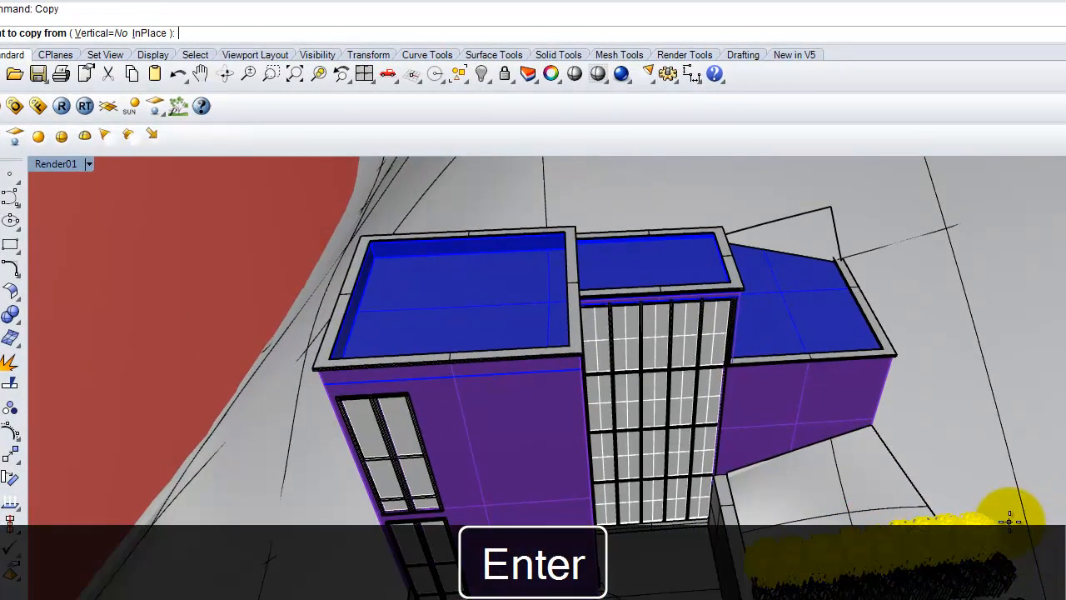
left_click(1008, 521)
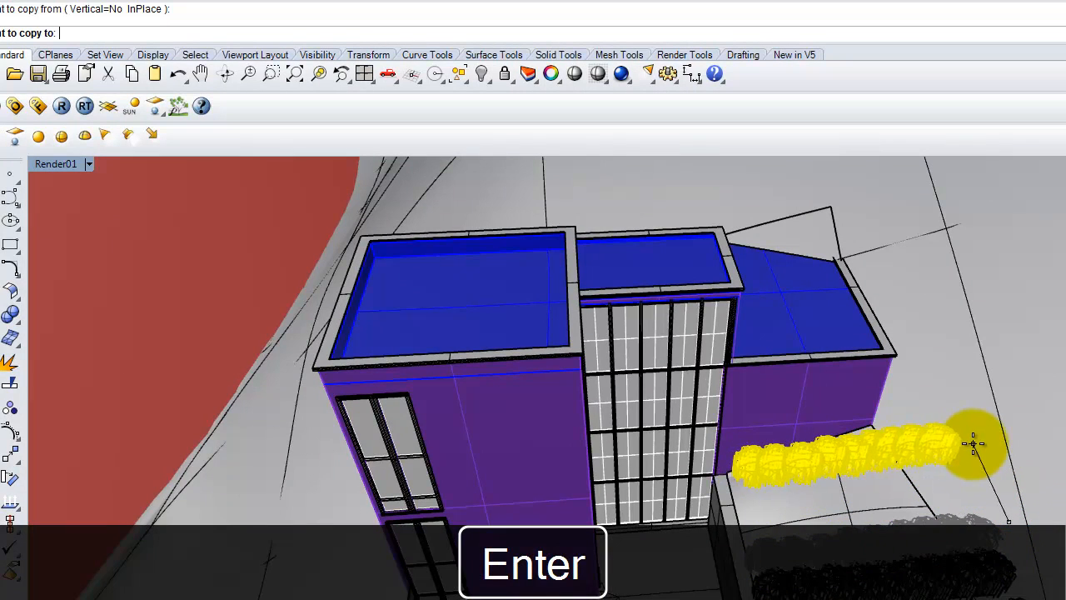
left_click(971, 444)
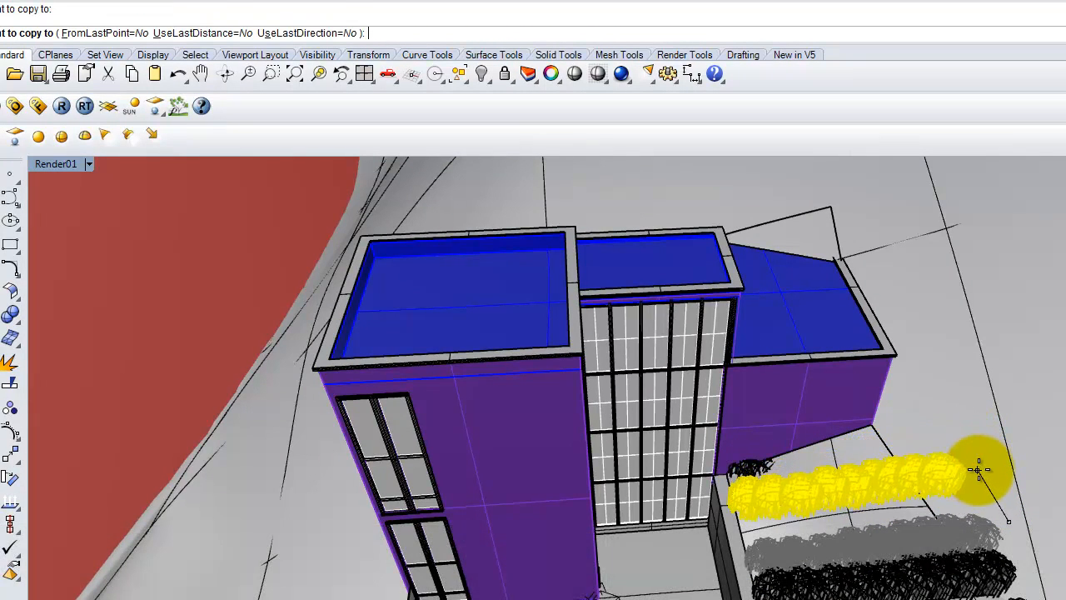
left_click(995, 494)
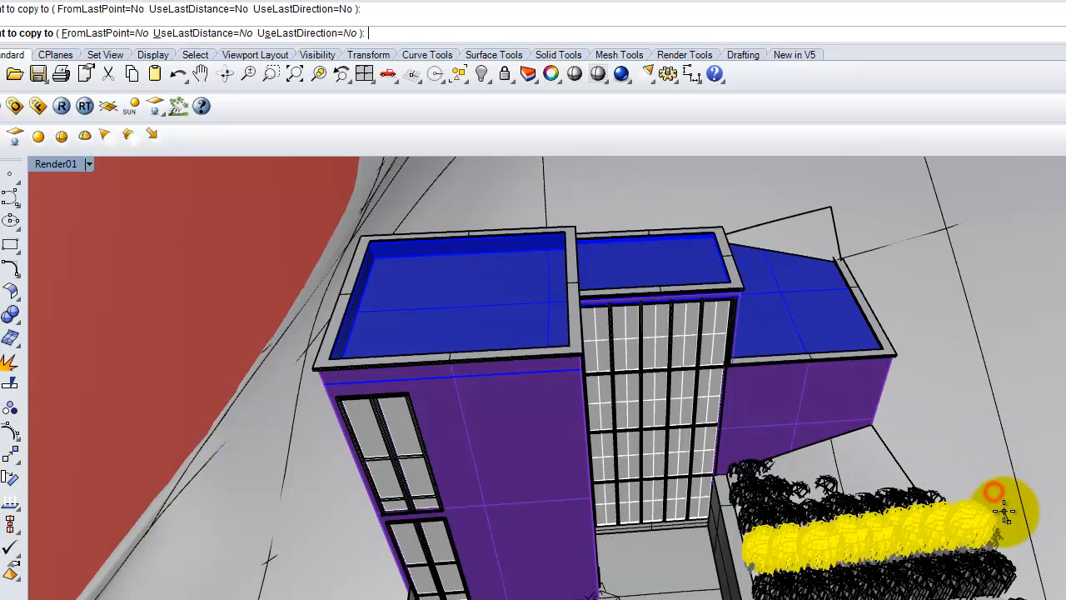
key("Escape")
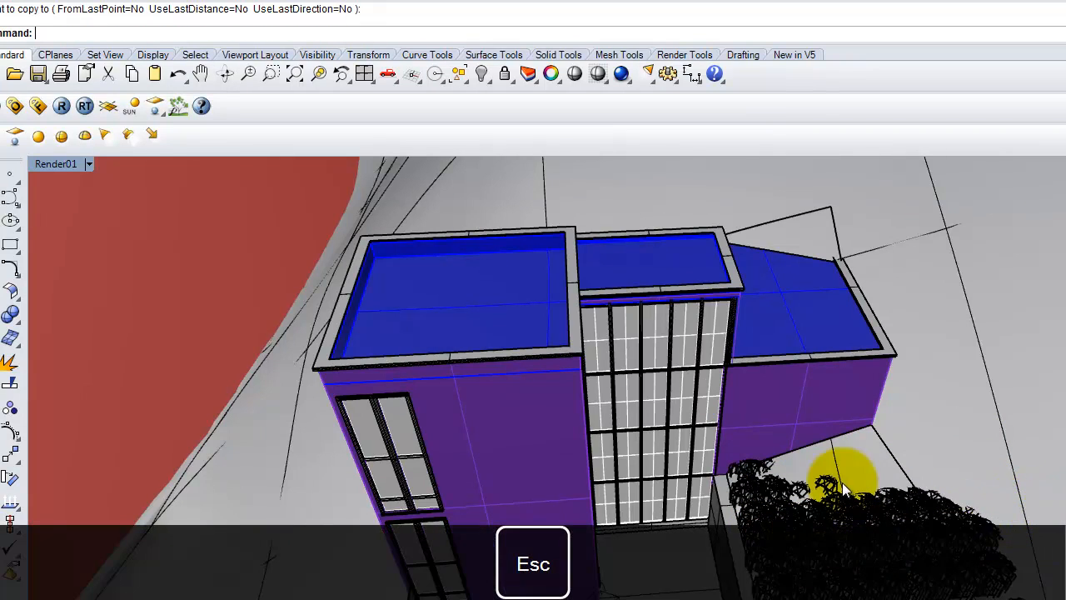
Return to the four-viewport layout and set the Top view to Wireframe display.
double_click(42, 164)
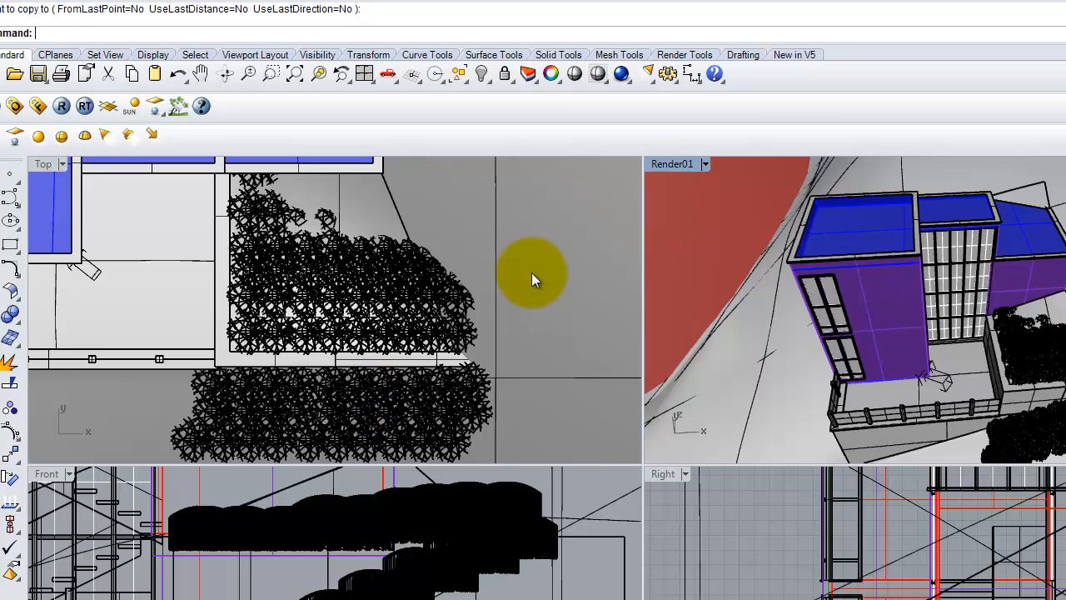
left_click(62, 165)
left_click(85, 207)
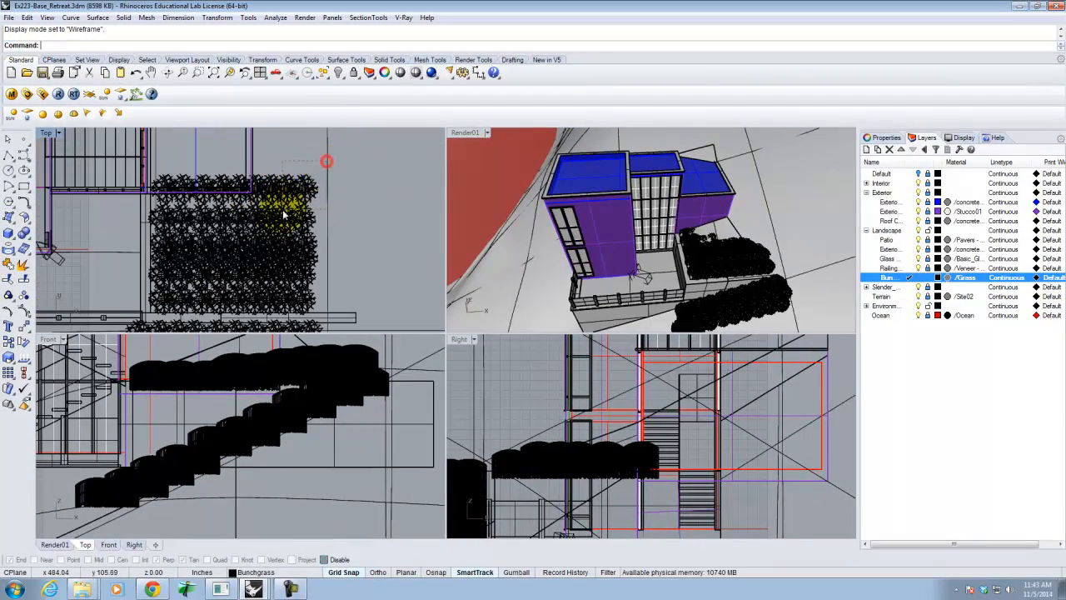
Raise the ten grass blocks at the outer end of the planter's two back rows vertically to follow the slope.
left_click_drag(251, 221, 249, 222)
type("m")
key("Return")
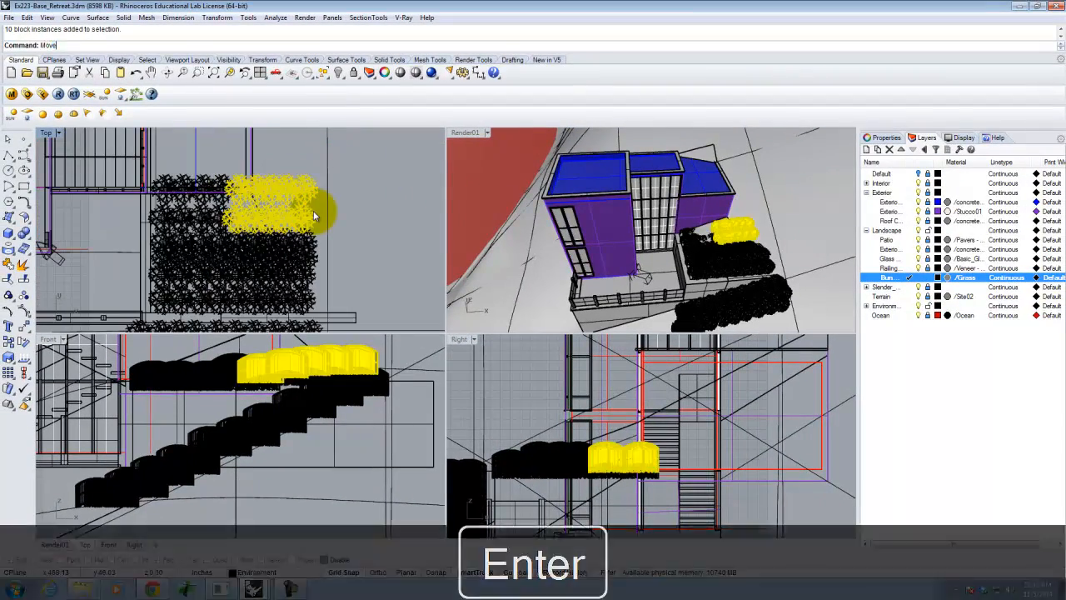
left_click(795, 218)
right_click_drag(786, 240, 757, 242)
key("Escape")
Raise the middle grass blocks of the planter's two back rows vertically, stepping them up toward the already raised group.
scroll(757, 242, "up", 6)
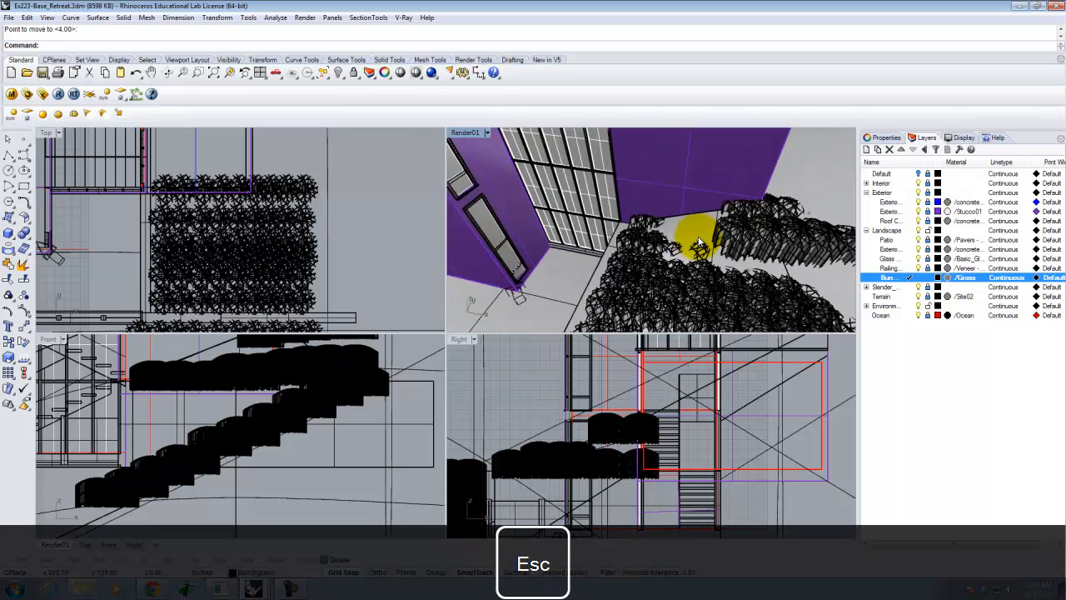
left_click_drag(225, 151, 175, 204)
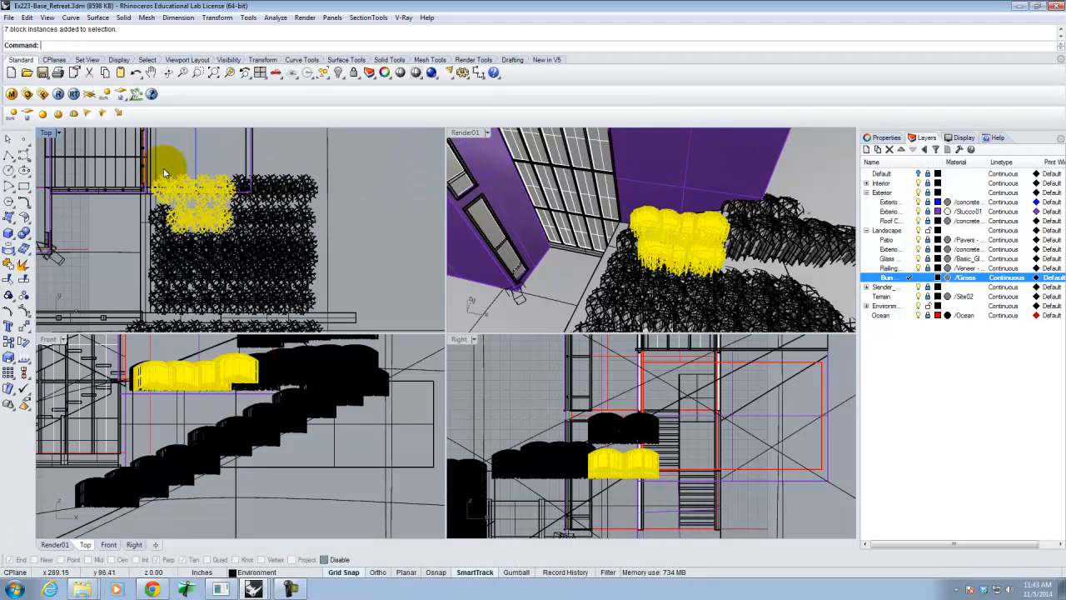
left_click_drag(164, 218, 148, 230, "ctrl")
type("m")
key("Return")
type("v")
key("Return")
left_click(700, 266)
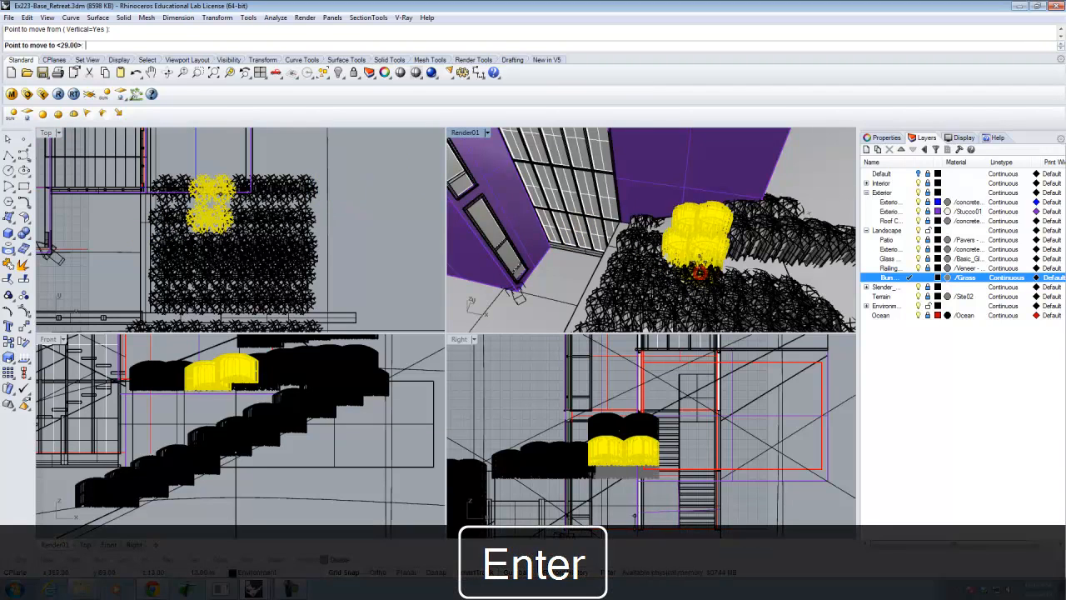
key("Escape")
Restore the saved Render01 view in the perspective viewport and maximize it.
right_click_drag(700, 264, 552, 172)
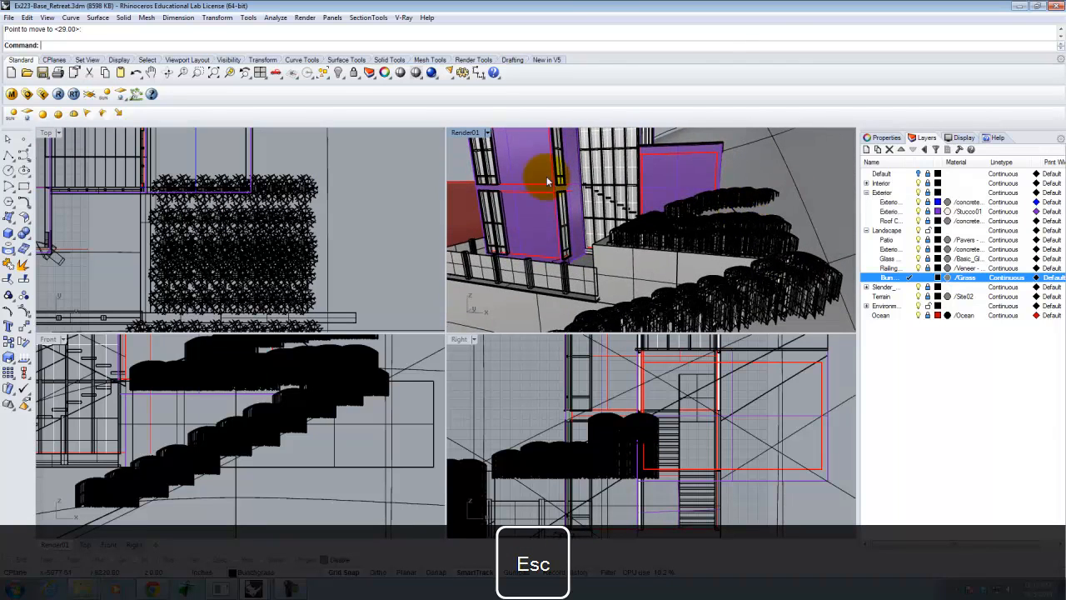
left_click(487, 132)
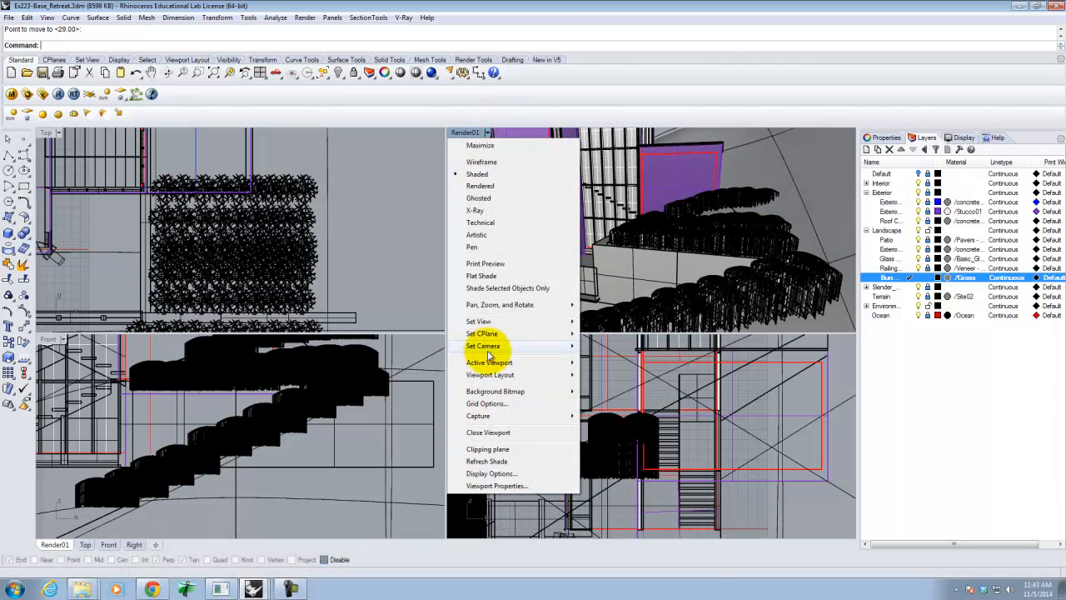
mouse_move(489, 325)
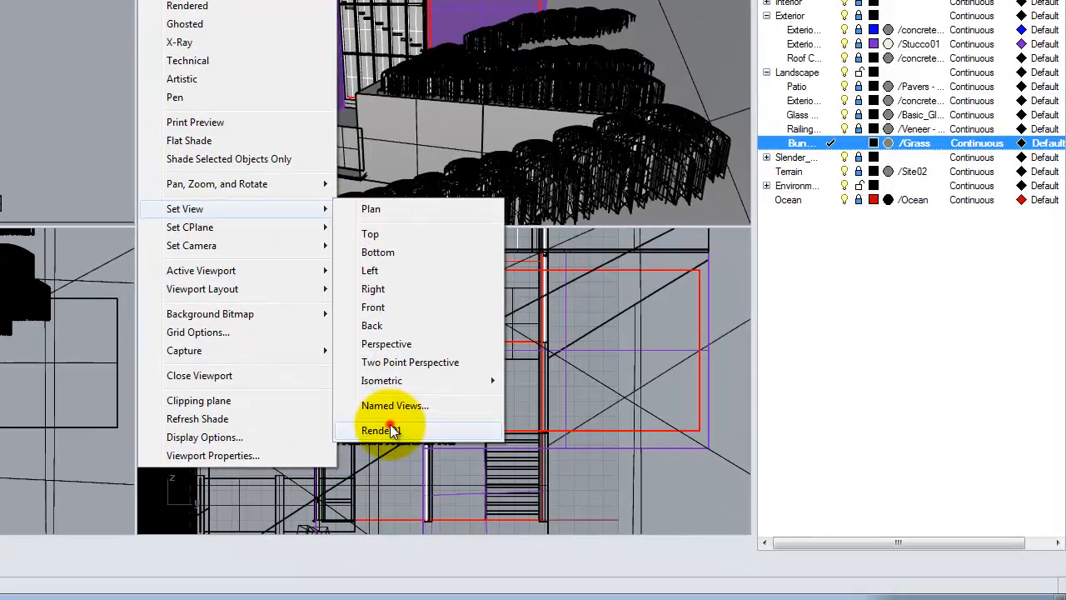
left_click(474, 444)
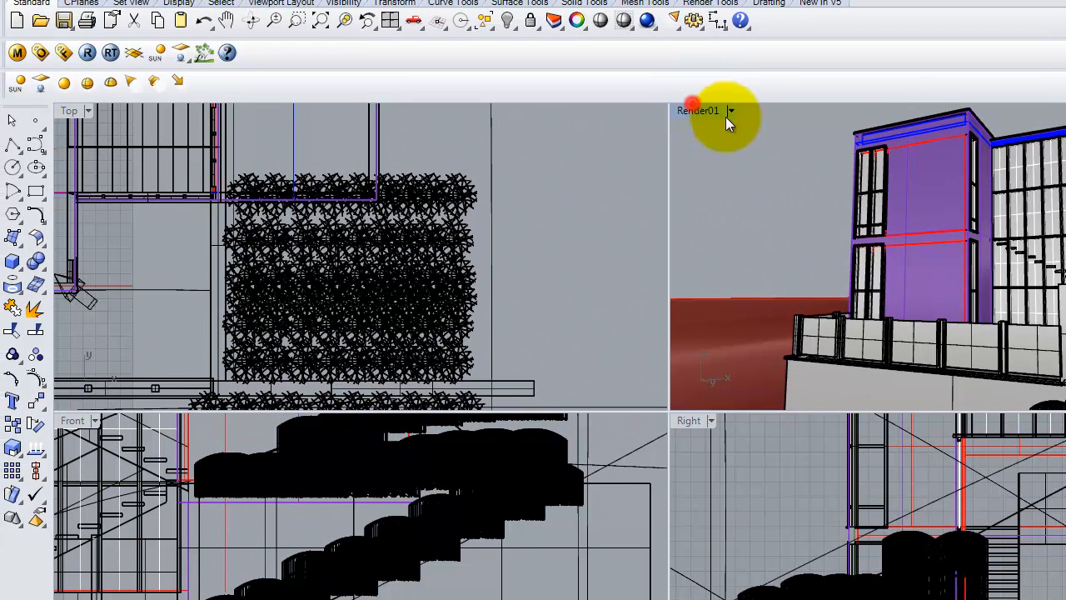
double_click(693, 108)
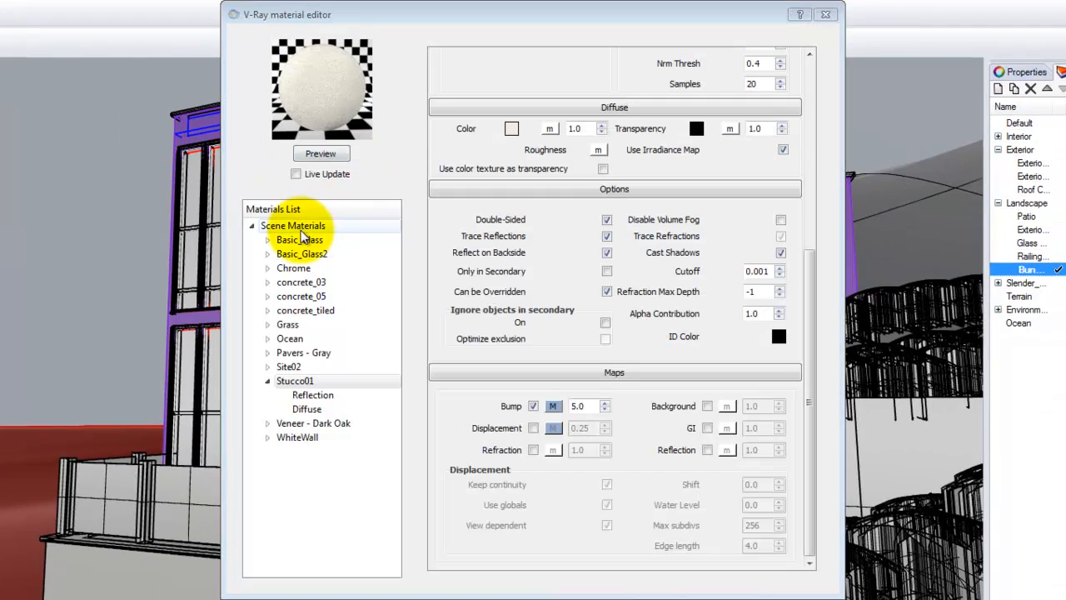
Load the Grassy Hill - Background material from the Landscape > Grass Materials library into the V-Ray scene materials and check its preview.
left_click(299, 229)
left_click(267, 381)
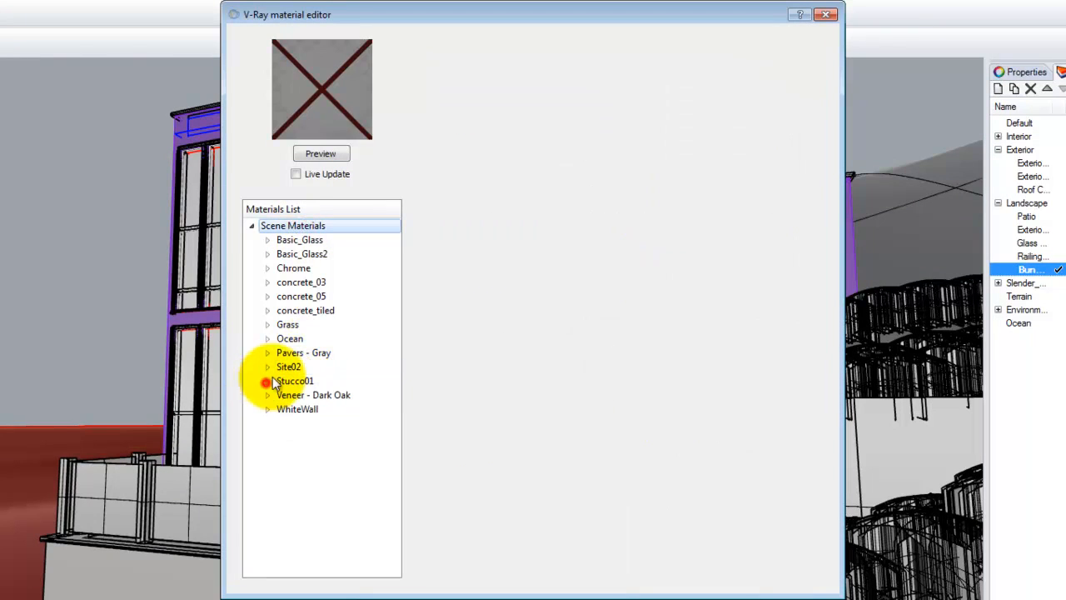
right_click(289, 229)
left_click(352, 249)
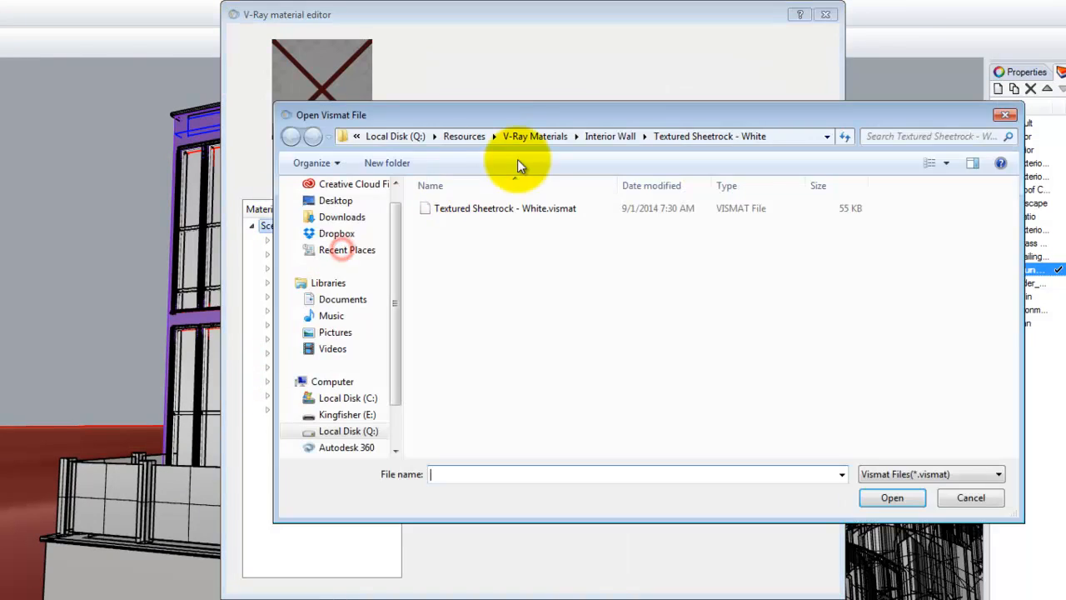
left_click(538, 136)
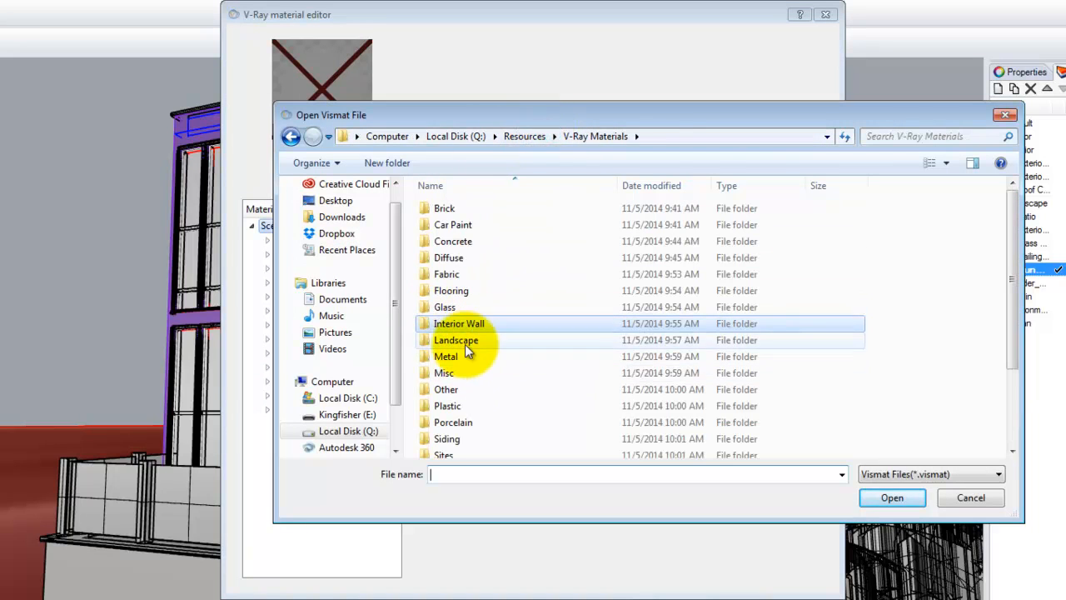
double_click(464, 346)
double_click(454, 219)
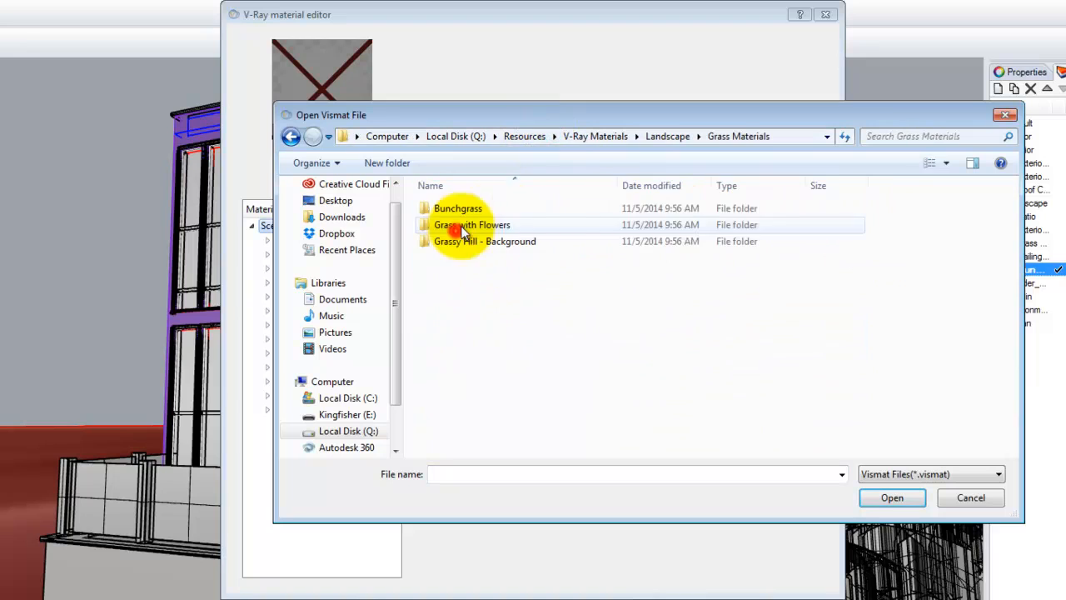
left_click(460, 243)
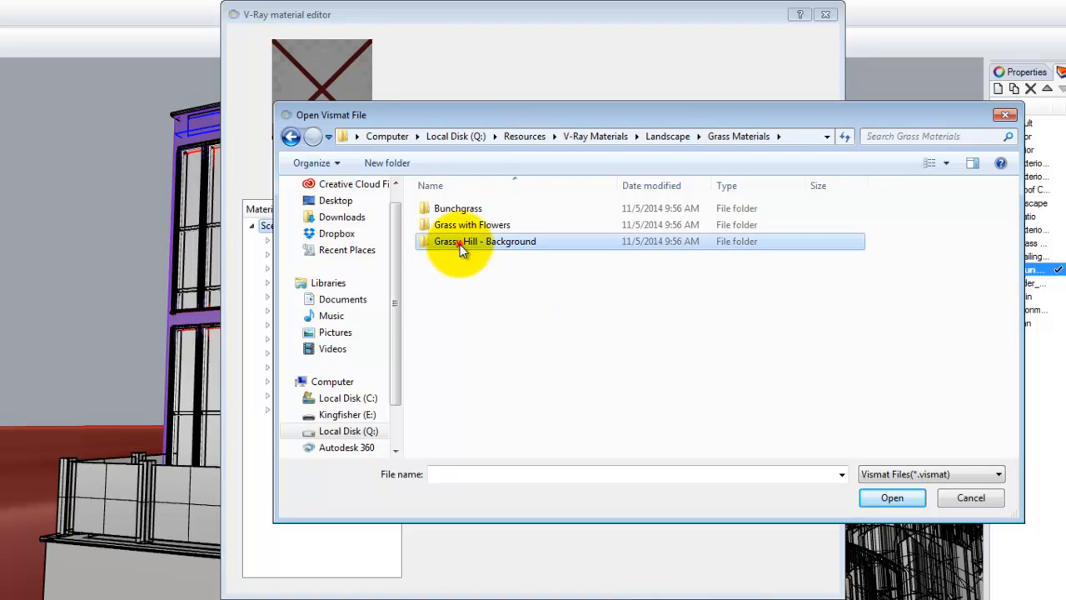
double_click(460, 243)
left_click(505, 209)
left_click(900, 498)
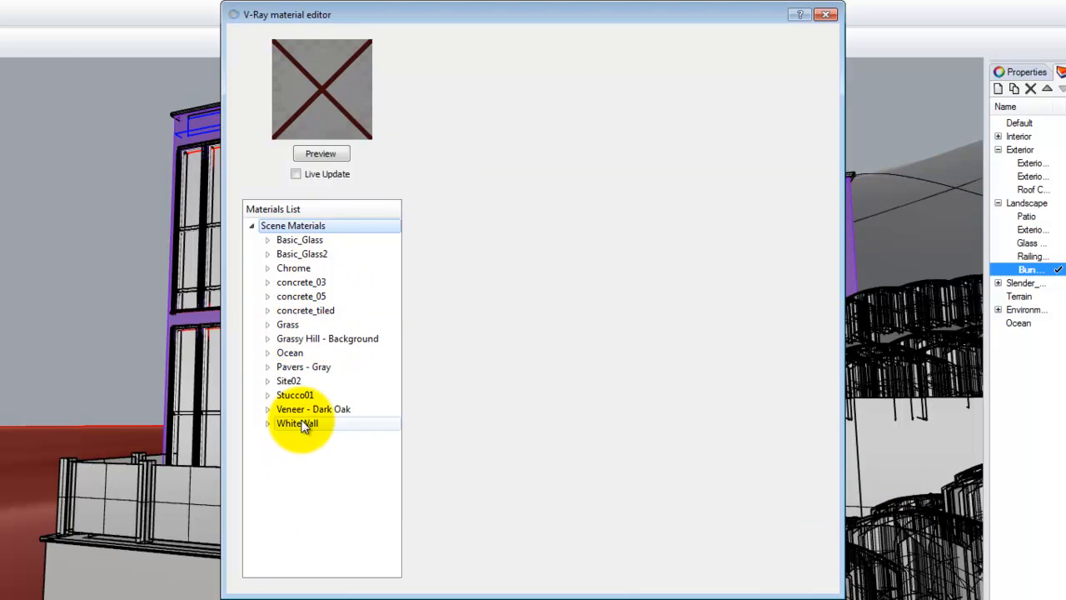
left_click(306, 342)
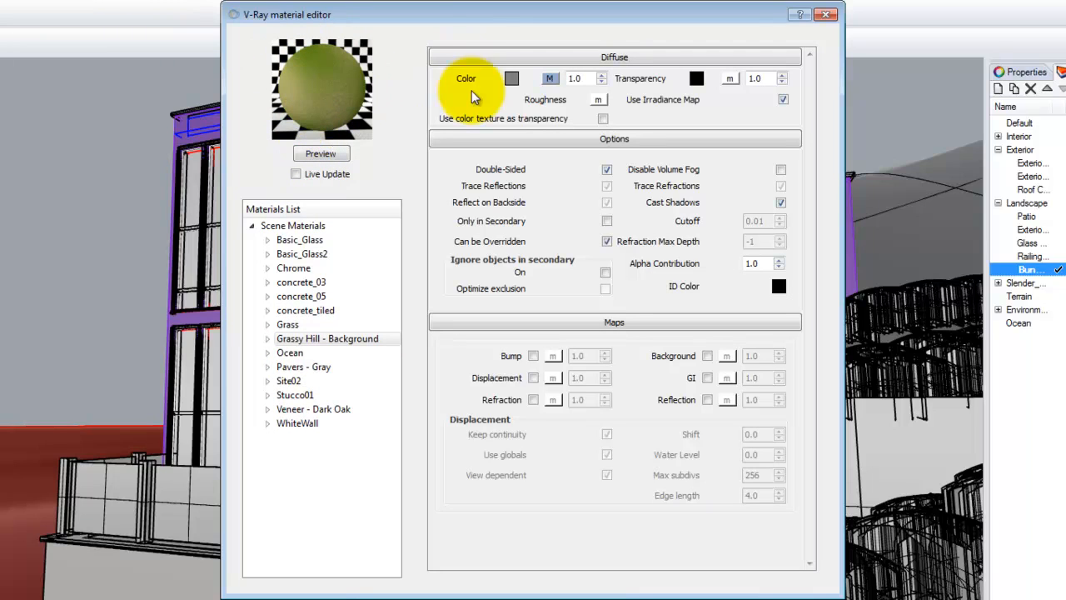
left_click(827, 15)
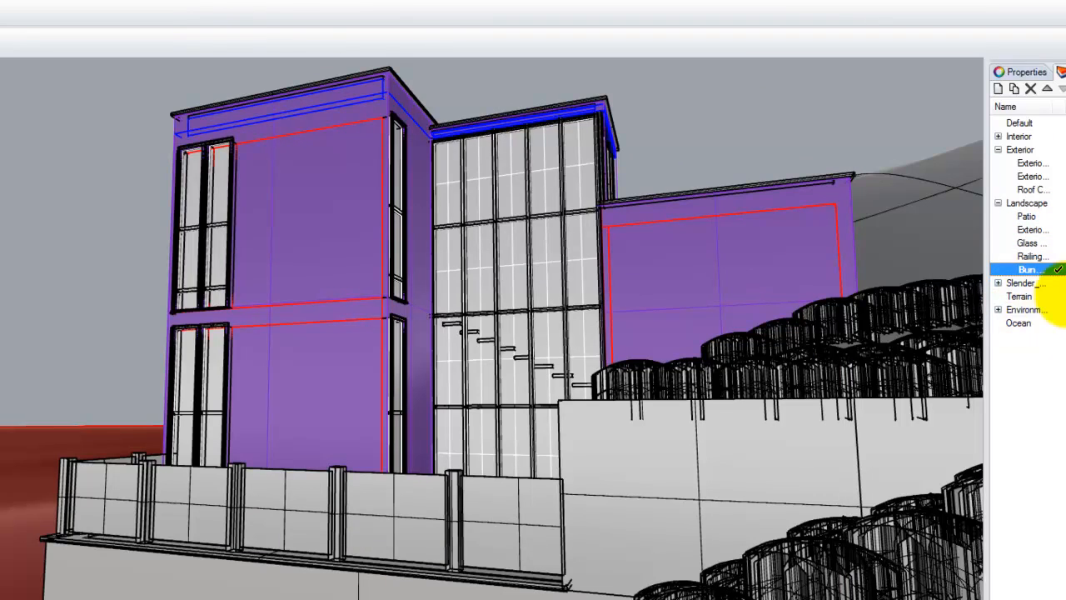
Unlock and select the terrain, and apply the Grassy Hill - Background material to the Terrain layer.
left_click(1037, 296)
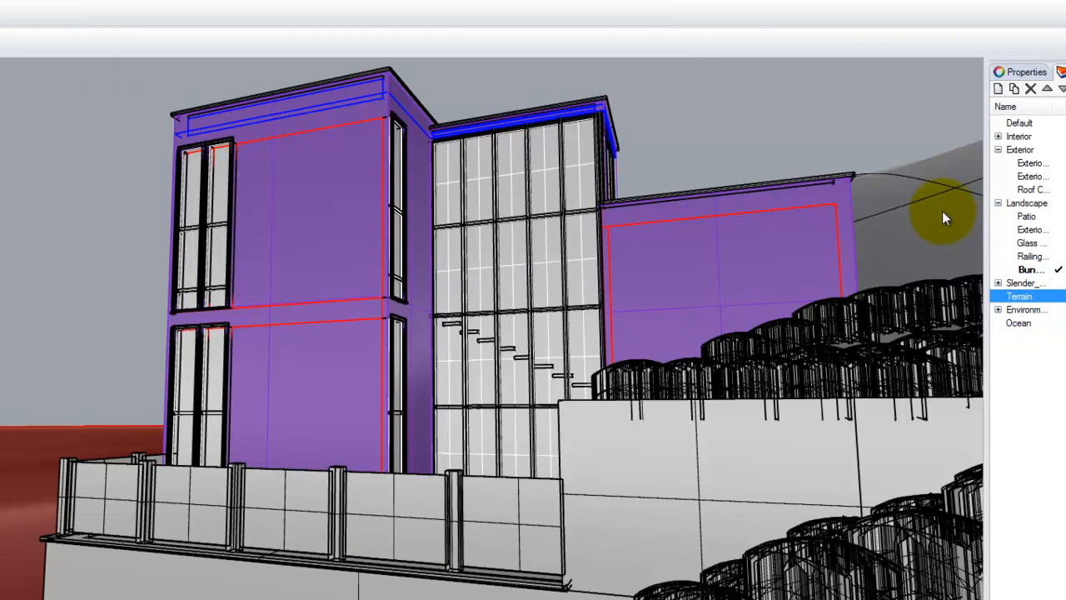
left_click(944, 215)
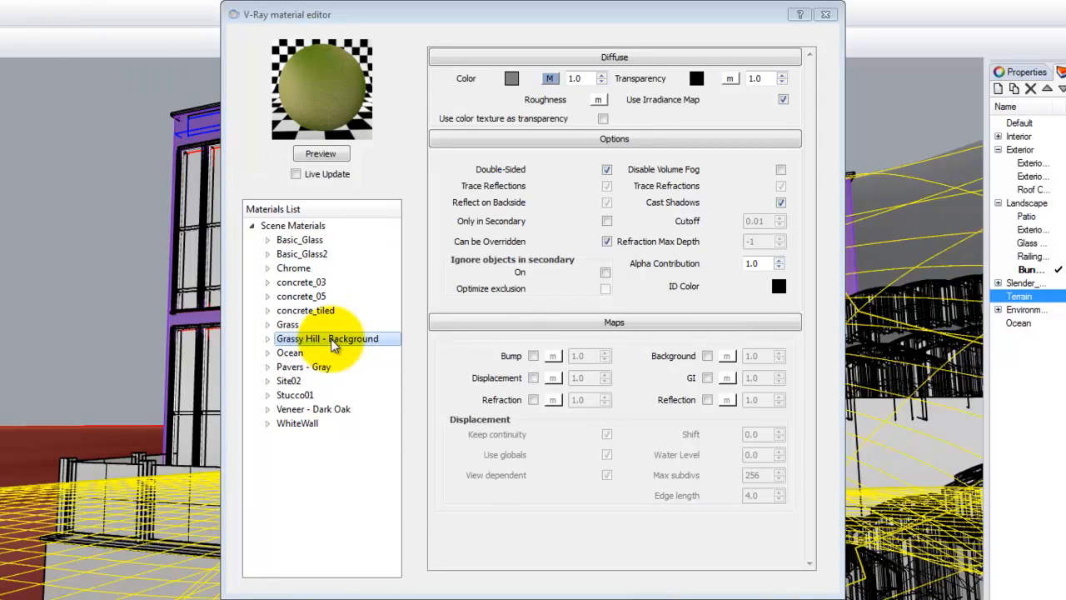
right_click(333, 342)
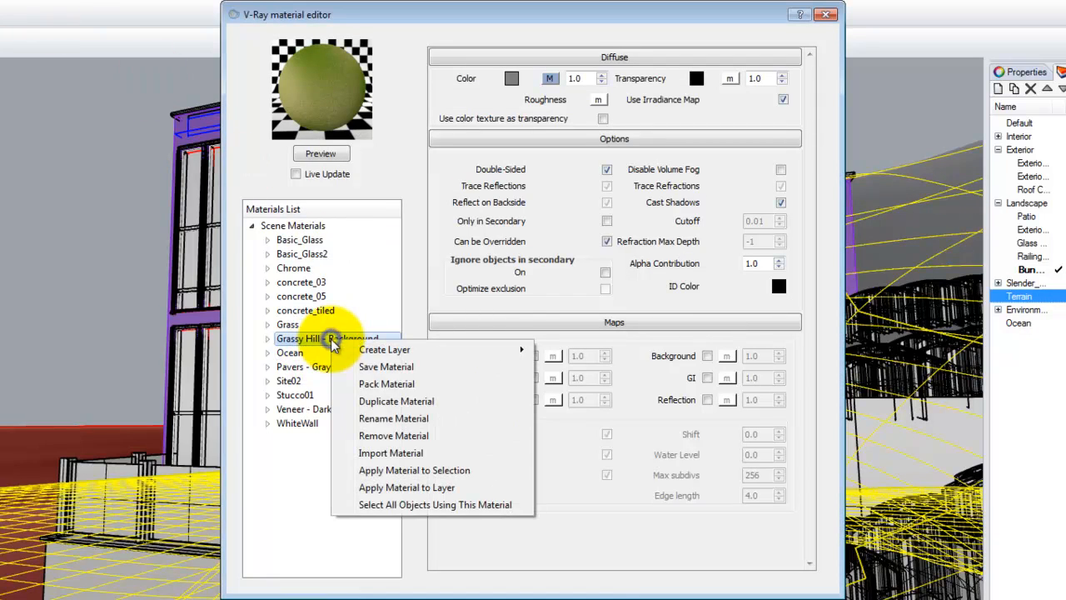
left_click(440, 490)
left_click_drag(612, 243, 617, 307)
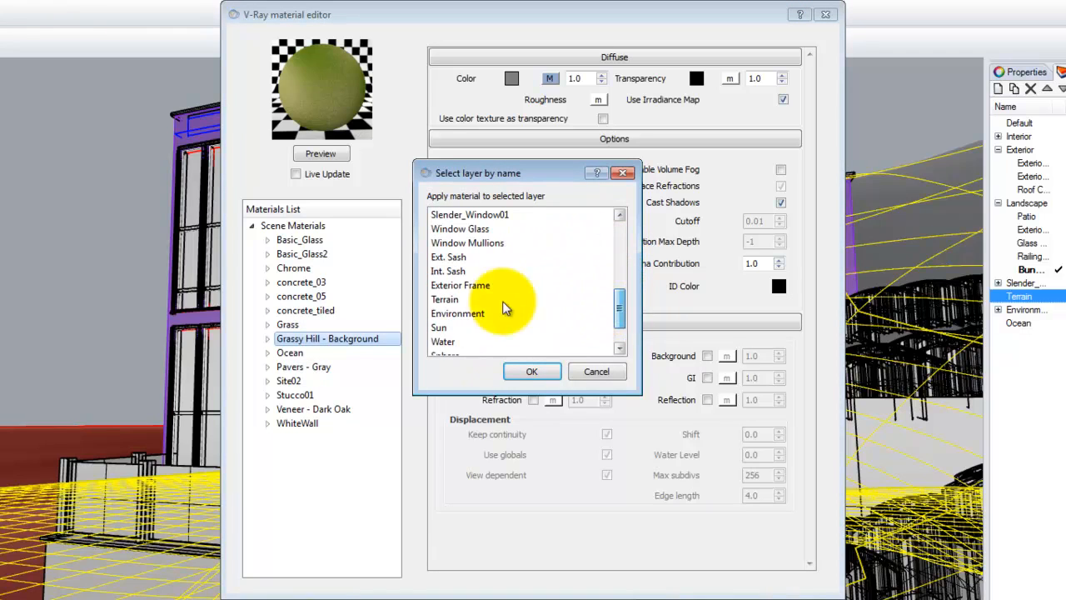
left_click(470, 301)
left_click(531, 371)
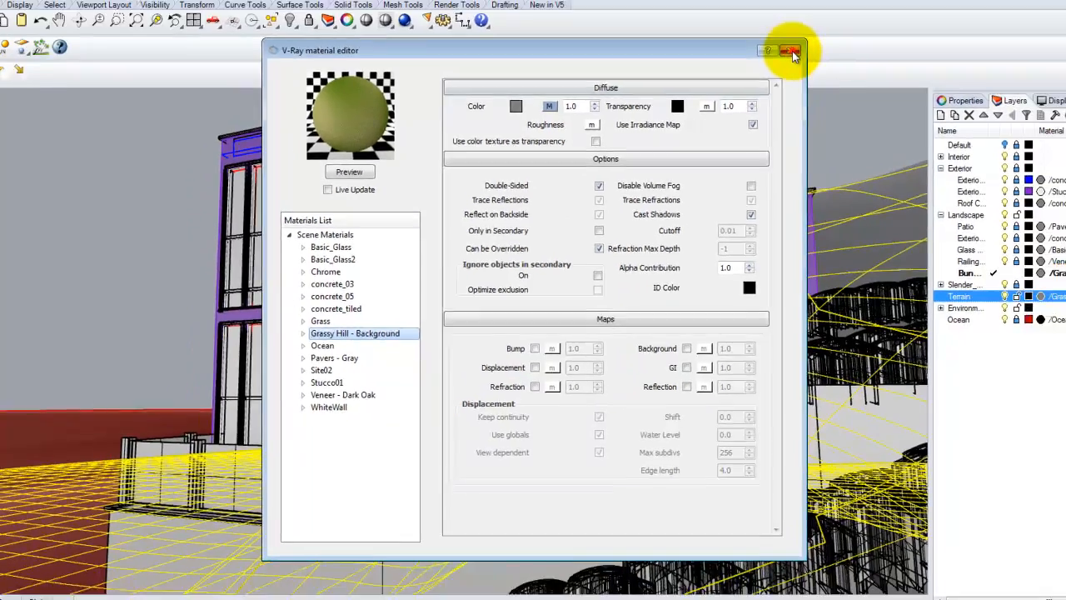
left_click(825, 14)
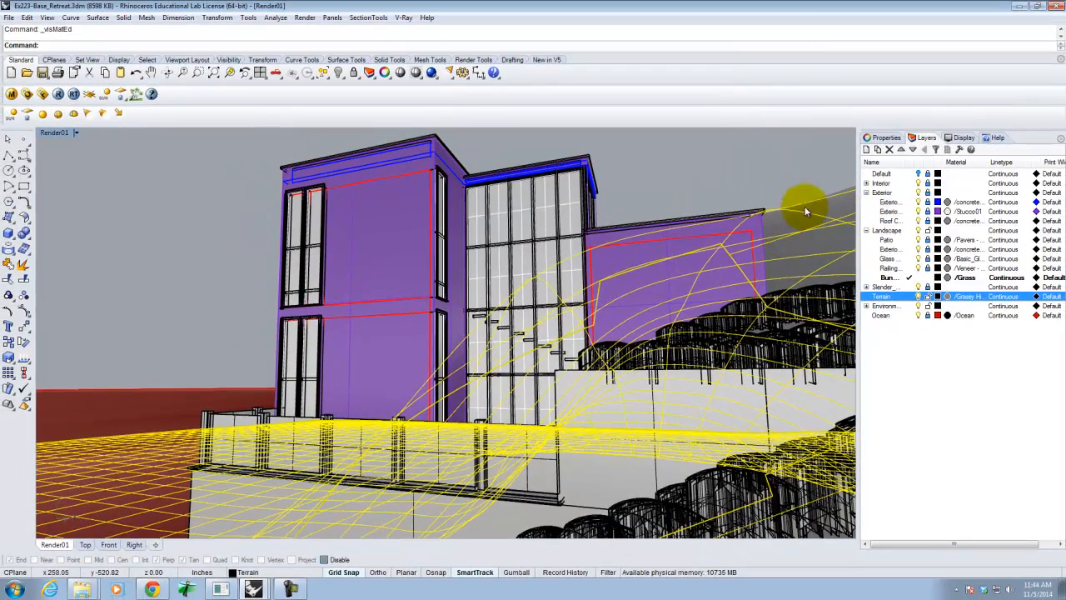
Check the texture mapping properties of the selected terrain, then deselect it.
left_click(882, 137)
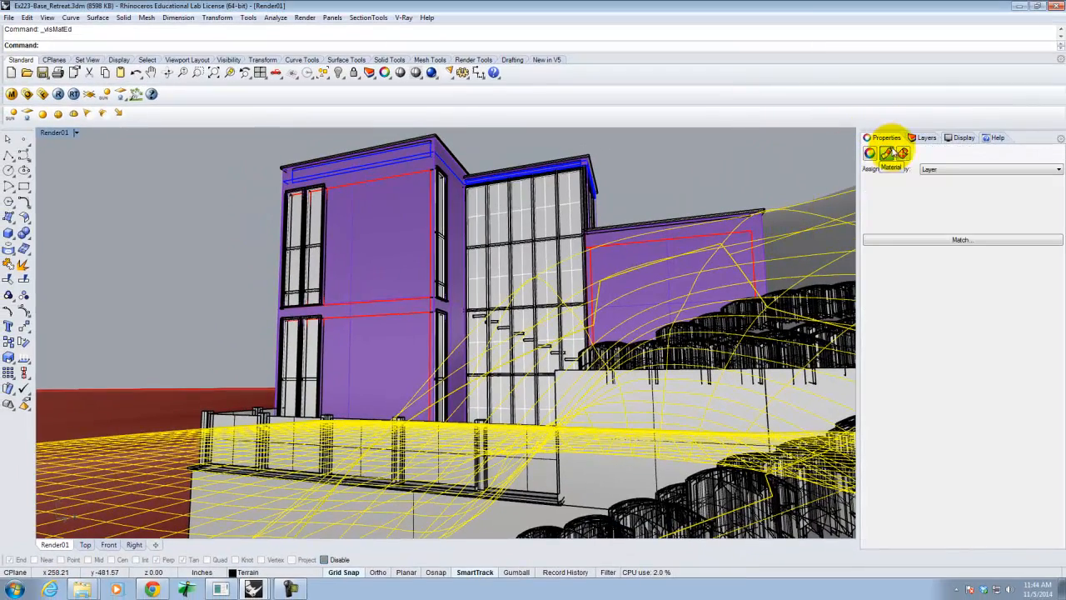
left_click(902, 153)
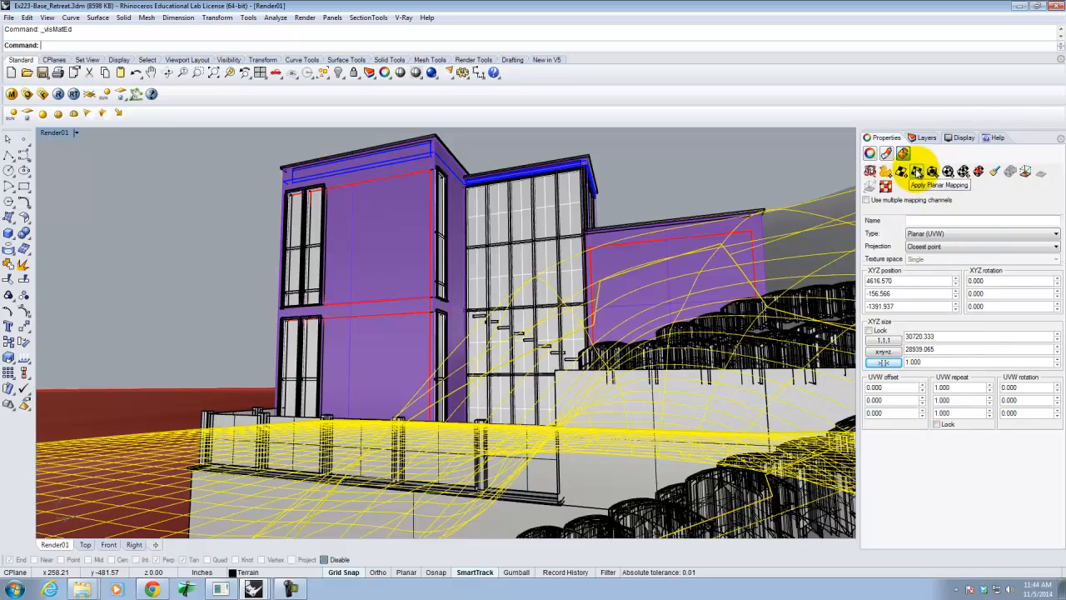
left_click(678, 161)
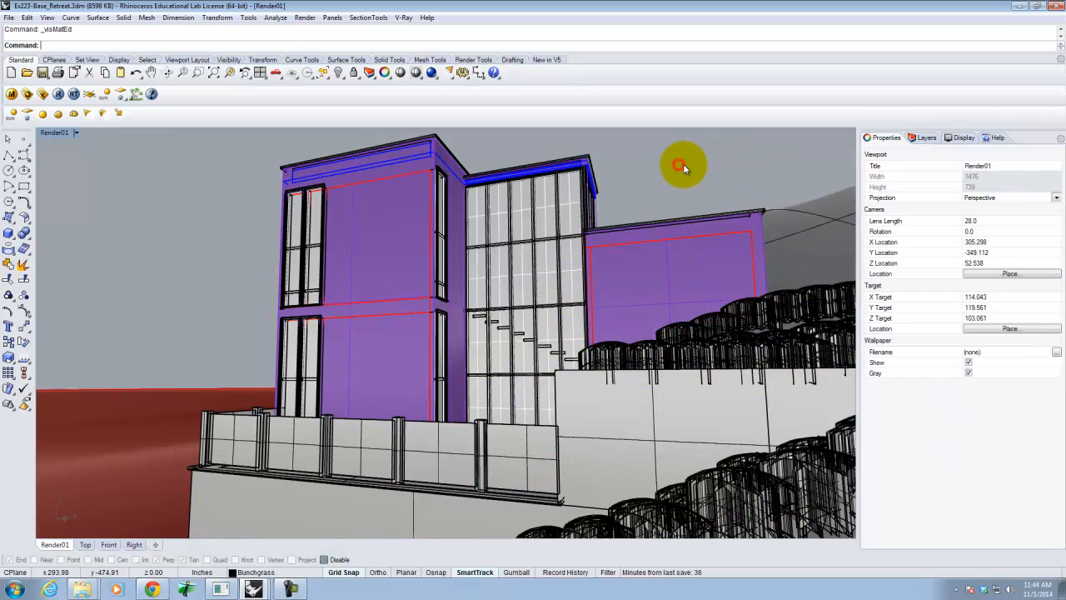
Start a V-Ray render of the Render01 view.
left_click(57, 95)
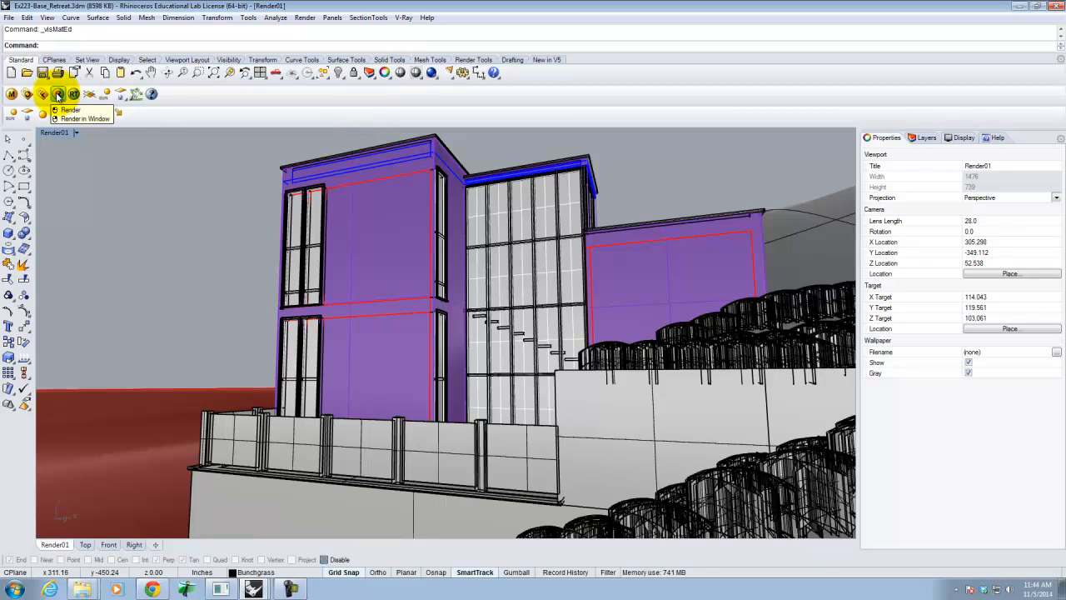